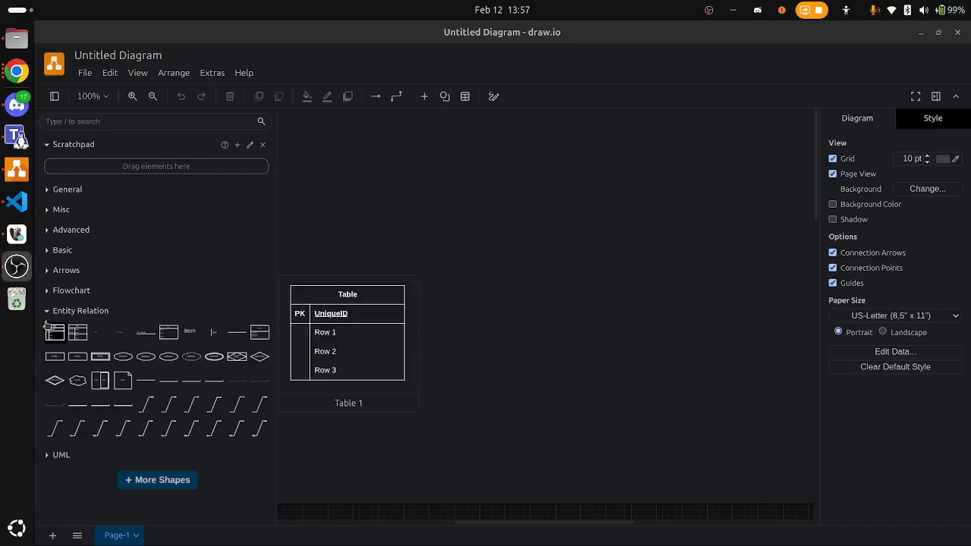
# Place four Entity Relation tables with a primary-key row on the canvas in a rough two-by-two layout
pyautogui.moveTo(53, 334); pyautogui.dragTo(337, 202)
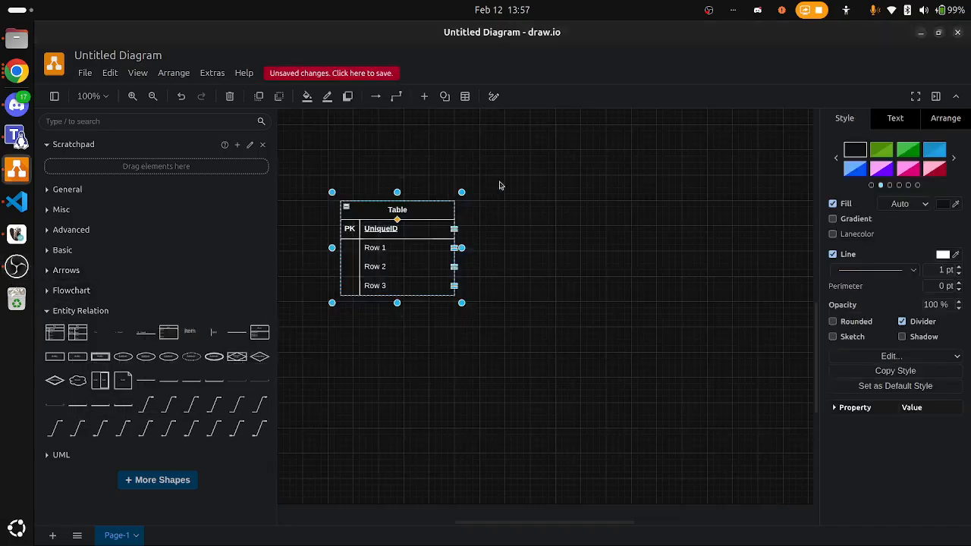
pyautogui.moveTo(54, 333); pyautogui.dragTo(544, 172)
pyautogui.moveTo(406, 202); pyautogui.dragTo(381, 202)
pyautogui.moveTo(583, 179); pyautogui.dragTo(568, 210)
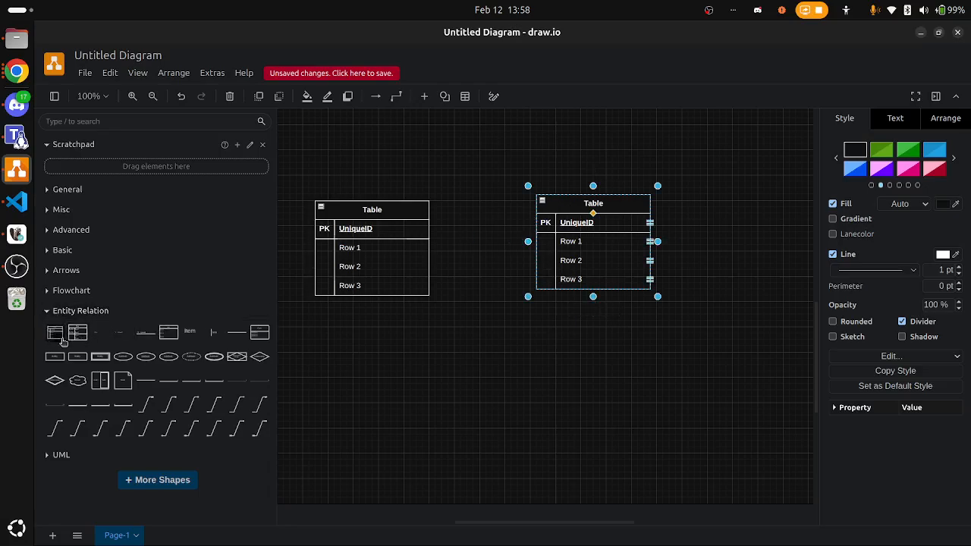
pyautogui.moveTo(78, 332); pyautogui.dragTo(323, 382)
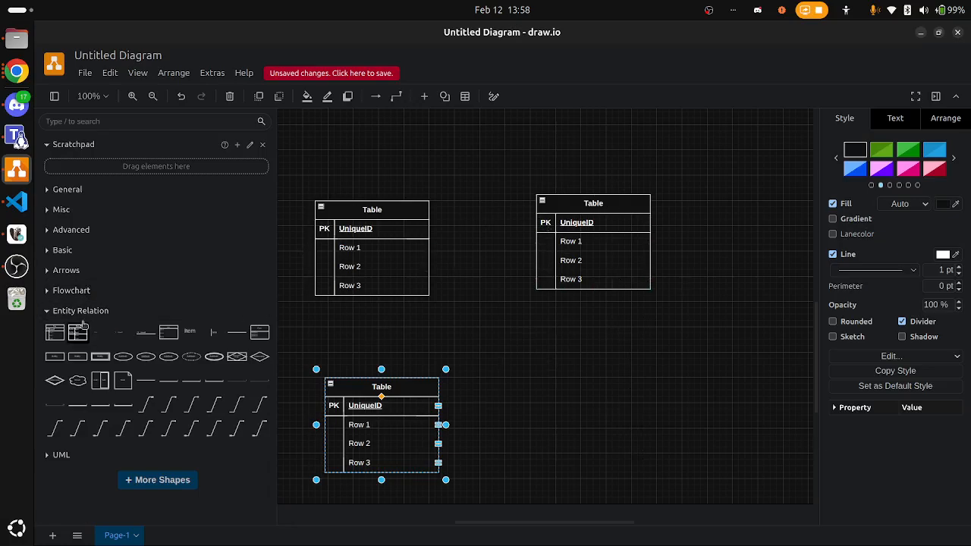
pyautogui.moveTo(77, 333); pyautogui.dragTo(611, 368)
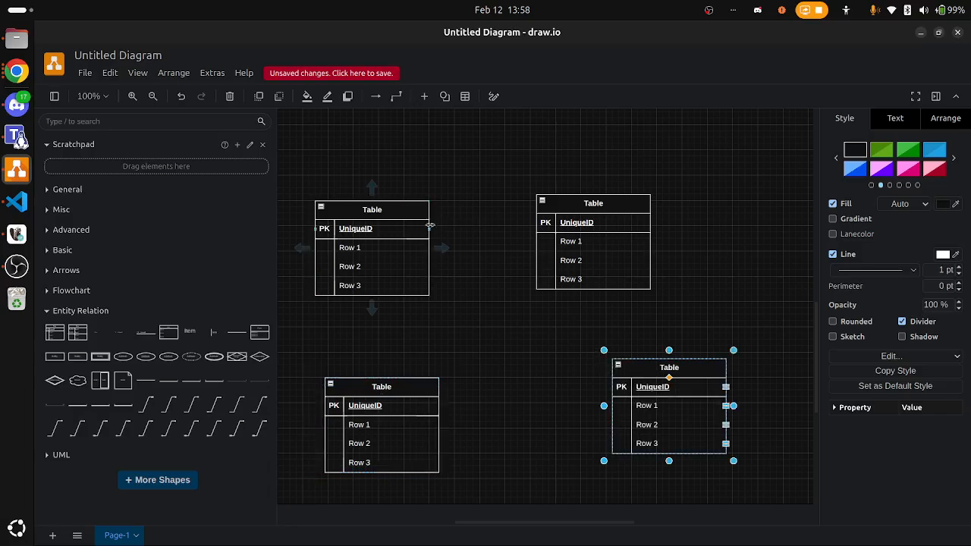
# Title the lower-left table Department and the upper-left table Employee
pyautogui.doubleClick(381, 387)
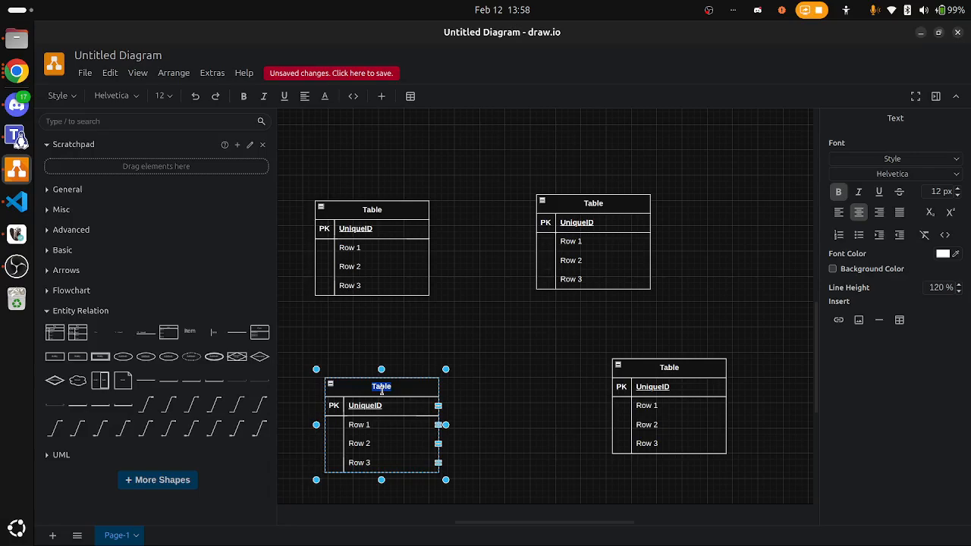
pyautogui.write('Da')
pyautogui.write('part')
pyautogui.write('ment')
pyautogui.doubleClick(373, 210)
pyautogui.write('E')
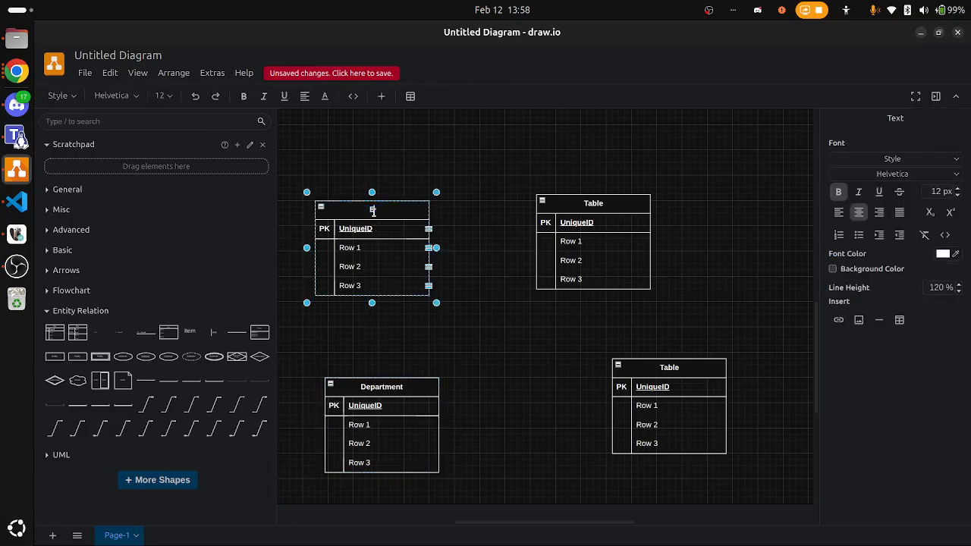
pyautogui.write('mployee')
# Shift the lower-right table slightly left and title it Skill
pyautogui.click(666, 363)
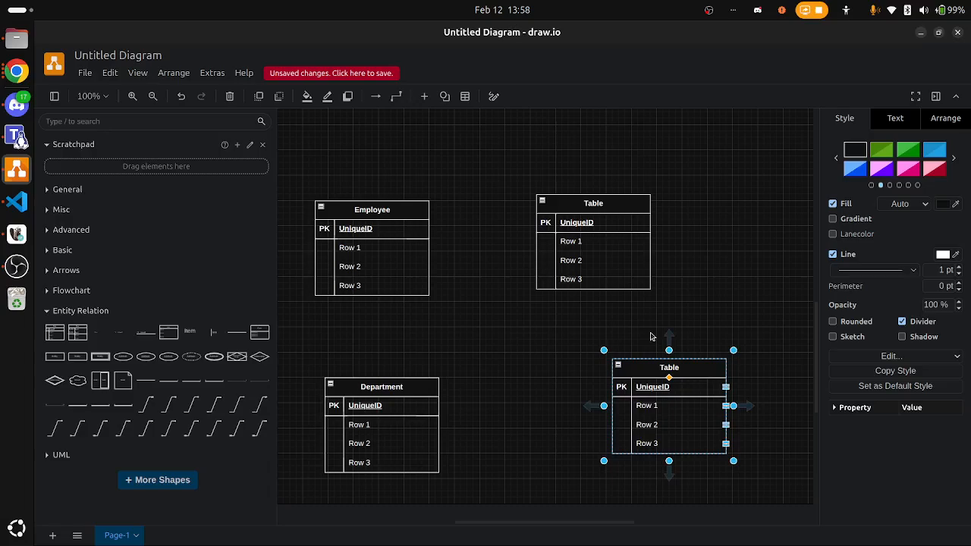
pyautogui.moveTo(667, 377); pyautogui.dragTo(631, 375)
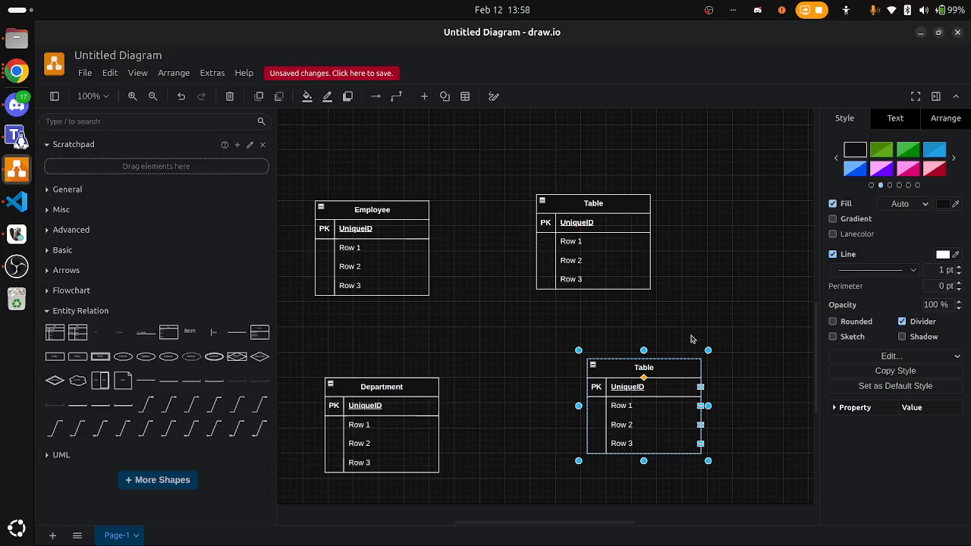
pyautogui.doubleClick(643, 367)
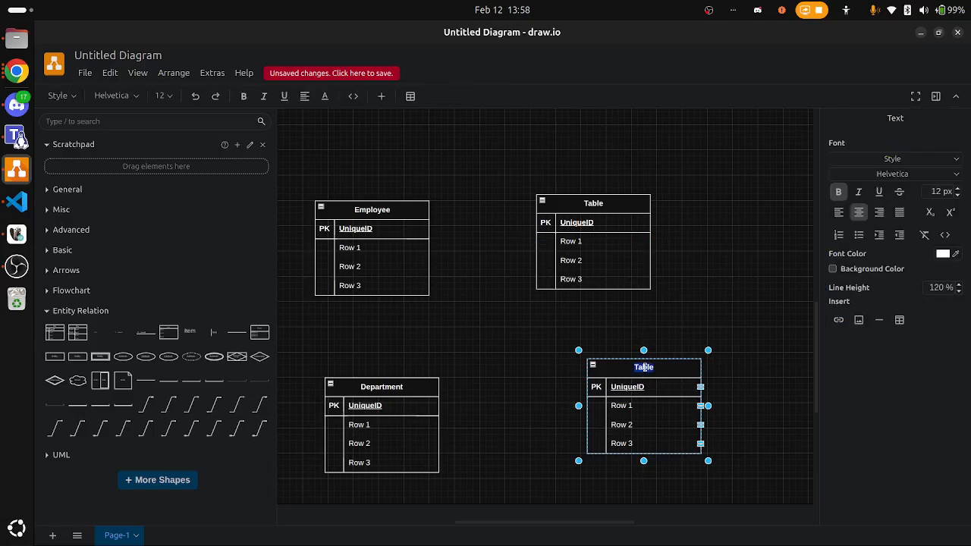
pyautogui.write('Skill')
# Title the upper-right table EmployeeSkill
pyautogui.click(592, 210)
pyautogui.doubleClick(592, 205)
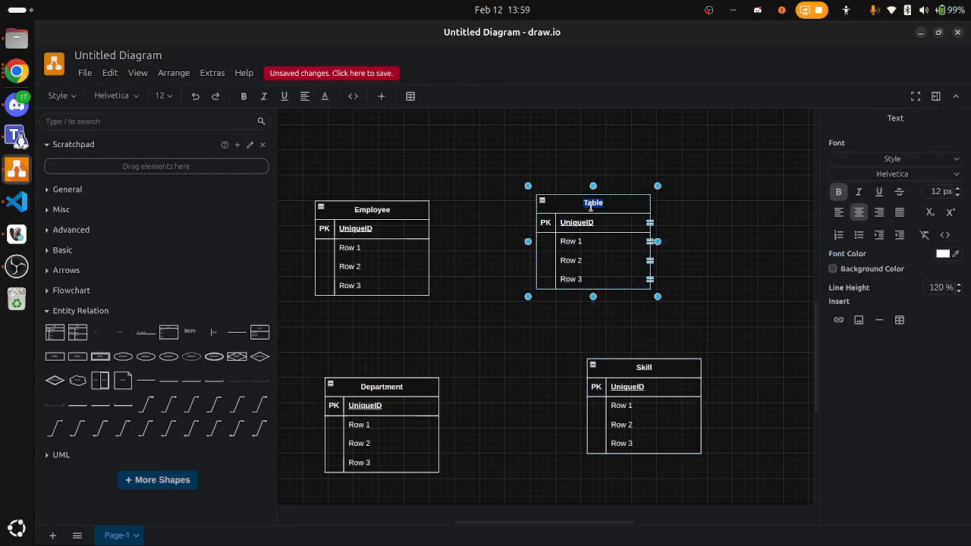
pyautogui.write('EmployeeSH')
pyautogui.press('BackSpace')
pyautogui.write('kill')
pyautogui.click(689, 240)
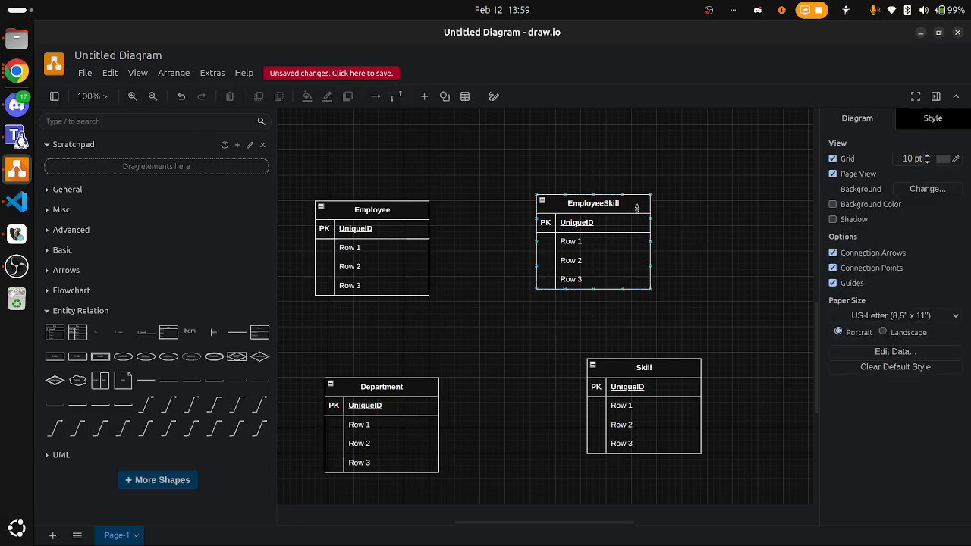
# Reposition the EmployeeSkill, Employee and Department tables so the four tables line up in two even rows and columns
pyautogui.moveTo(637, 208); pyautogui.dragTo(682, 206)
pyautogui.click(726, 282)
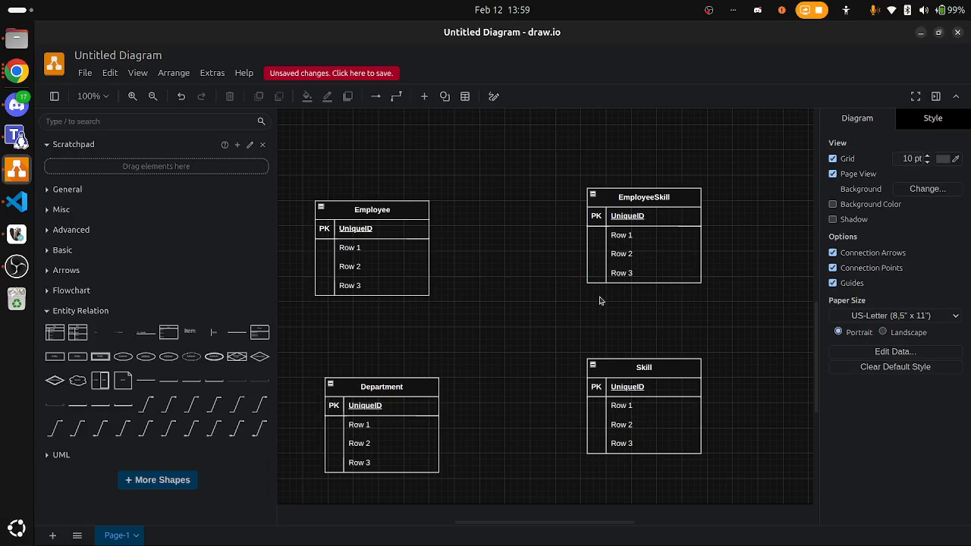
pyautogui.moveTo(404, 210); pyautogui.dragTo(405, 202)
pyautogui.click(481, 284)
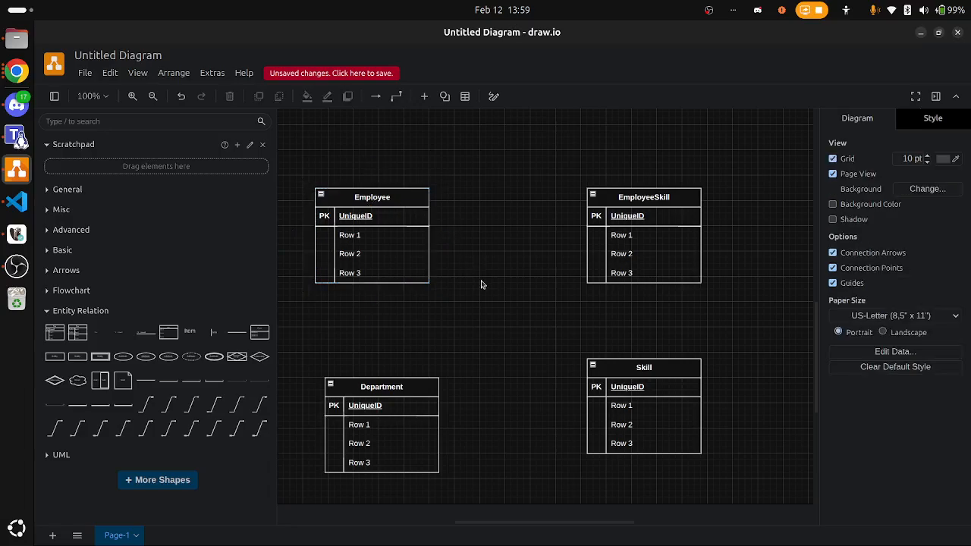
pyautogui.moveTo(418, 391); pyautogui.dragTo(407, 372)
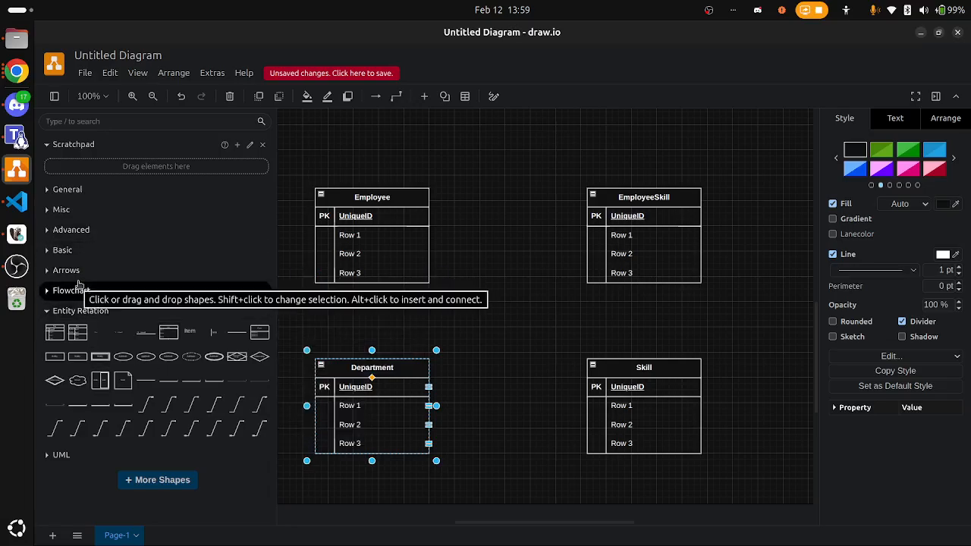
# Add a cylinder shape centred above the tables and label it Database
pyautogui.click(47, 190)
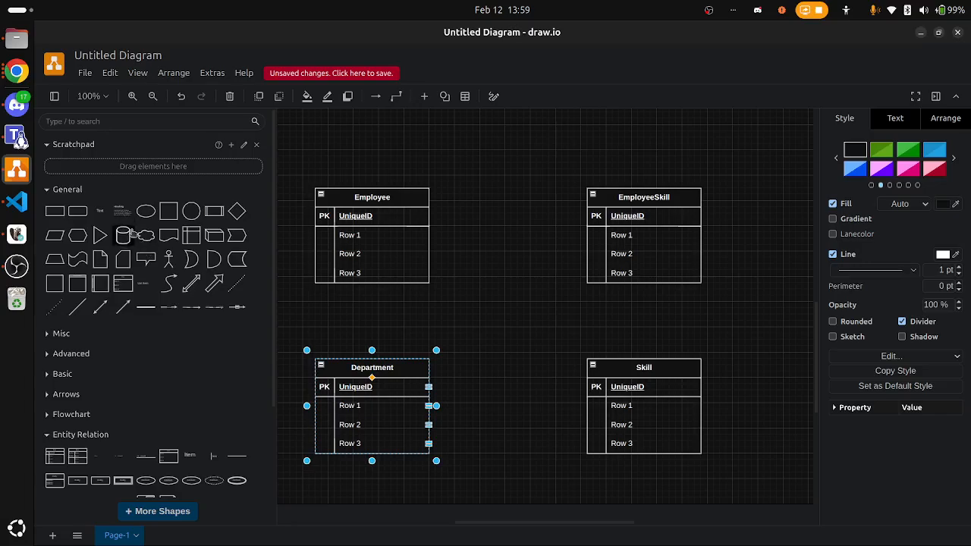
pyautogui.moveTo(123, 235); pyautogui.dragTo(495, 119)
pyautogui.doubleClick(517, 142)
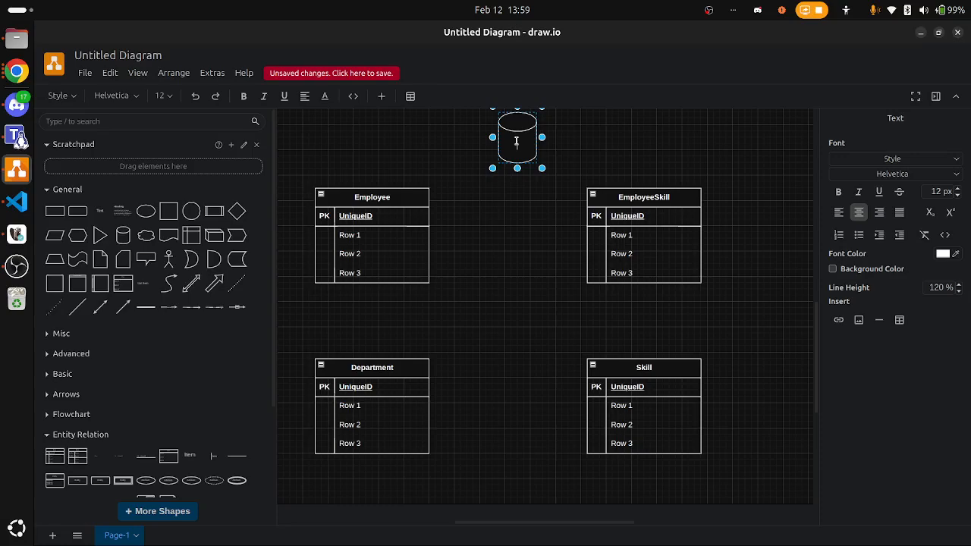
pyautogui.write('Databased')
pyautogui.press('BackSpace')
pyautogui.click(622, 145)
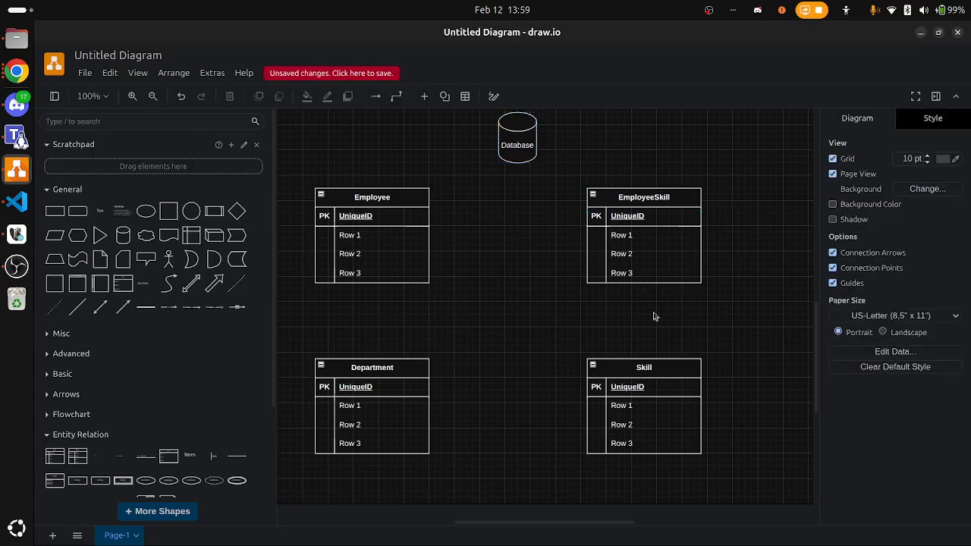
# Enter emp as the primary key field of the Employee table
pyautogui.doubleClick(363, 216)
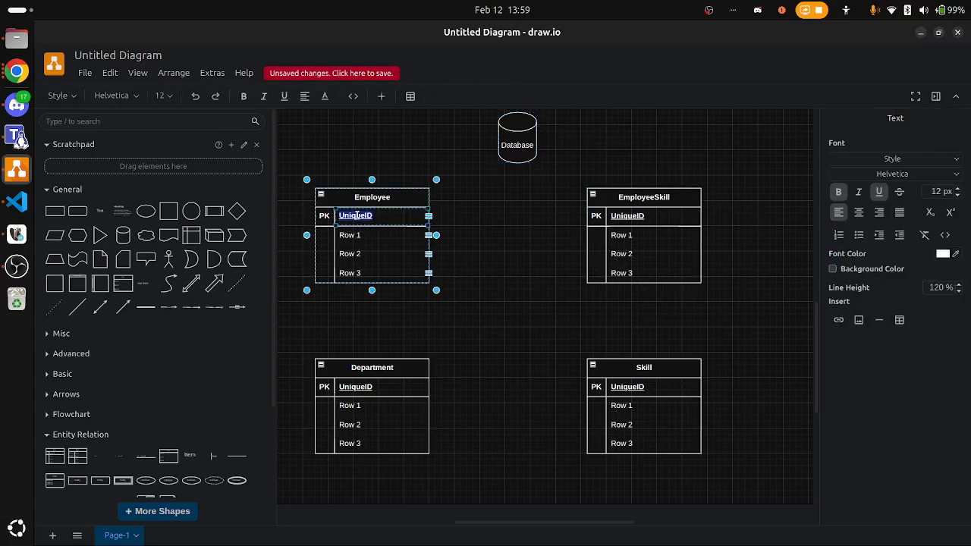
pyautogui.write('emp')
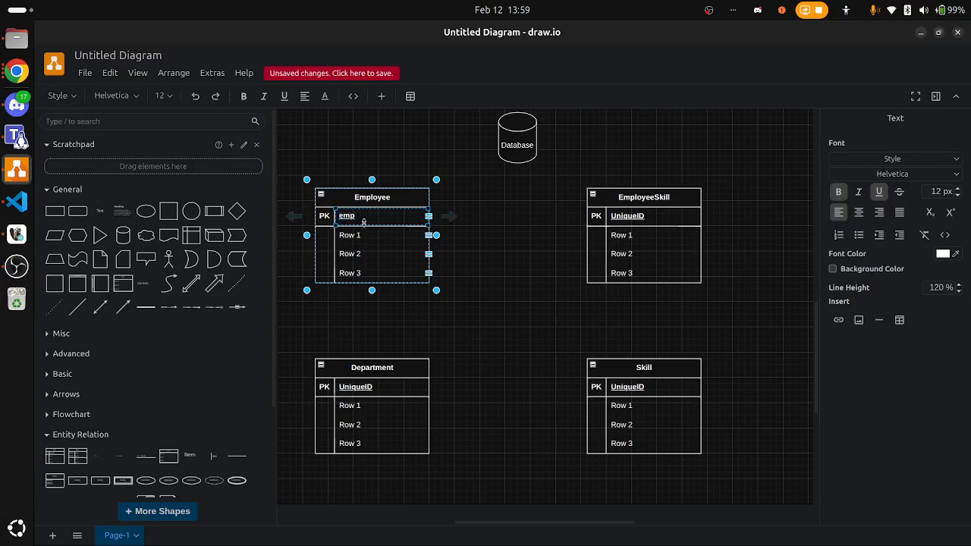
pyautogui.press('BackSpace')
pyautogui.press('BackSpace')
pyautogui.press('BackSpace')
pyautogui.write('emp')
# Name the Department table's primary key dept_id and its first attribute row name
pyautogui.click(361, 385)
pyautogui.doubleClick(360, 387)
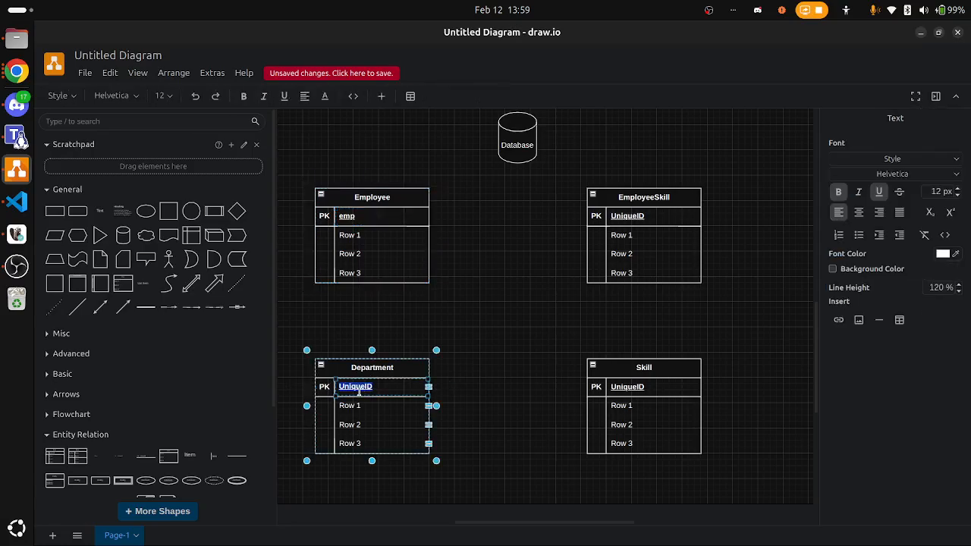
pyautogui.write('dept')
pyautogui.write('t')
pyautogui.write('_id')
pyautogui.click(362, 409)
pyautogui.doubleClick(362, 409)
pyautogui.write('name')
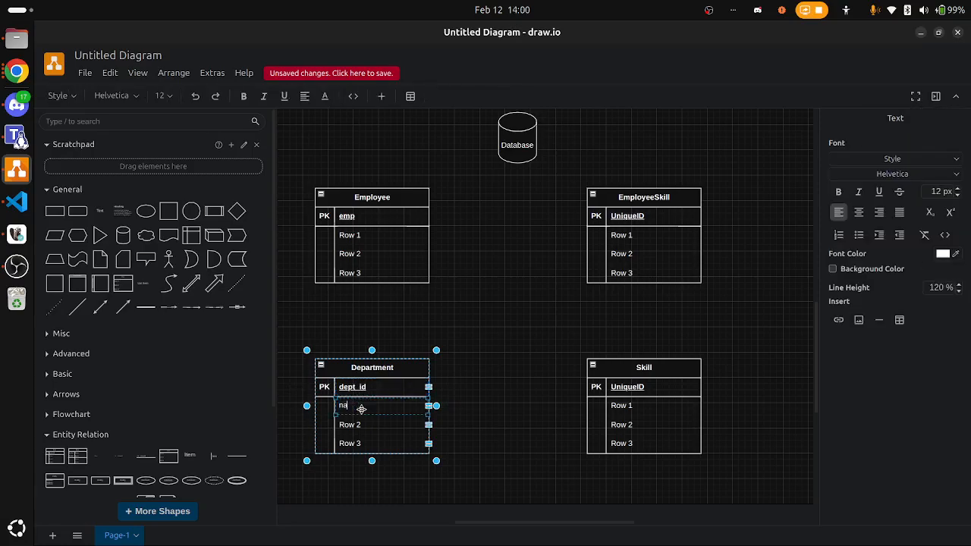
# Delete the unused Row 2 and Row 3 from the Department table
pyautogui.click(373, 427)
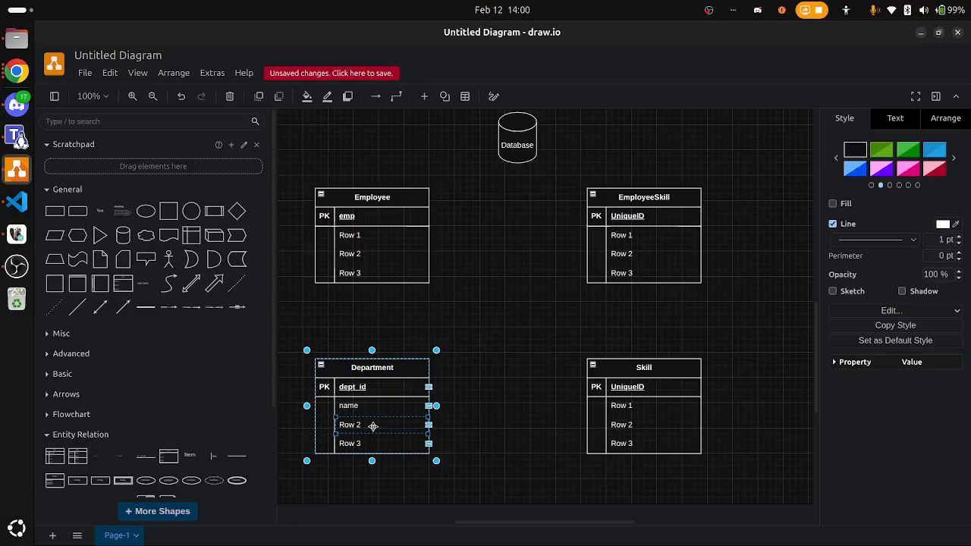
pyautogui.rightClick(390, 431)
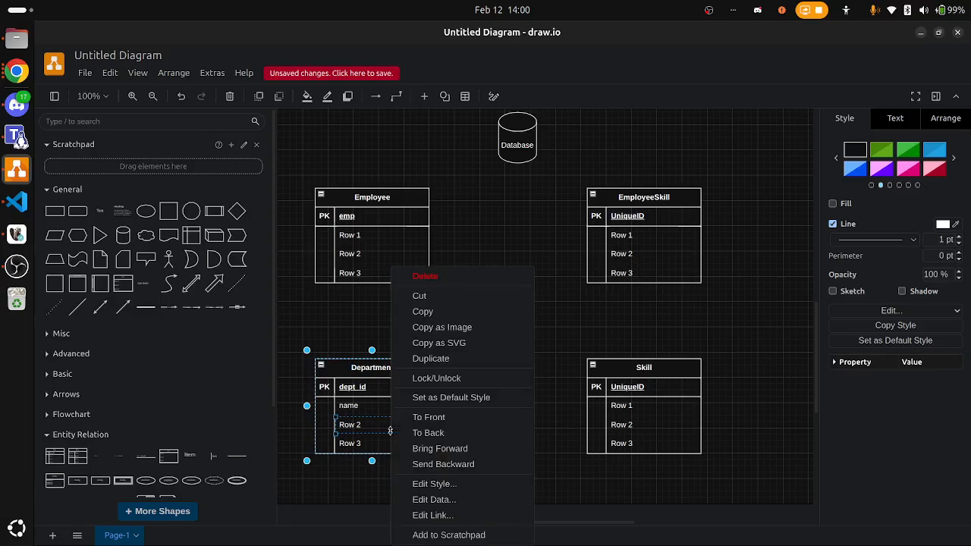
pyautogui.click(423, 278)
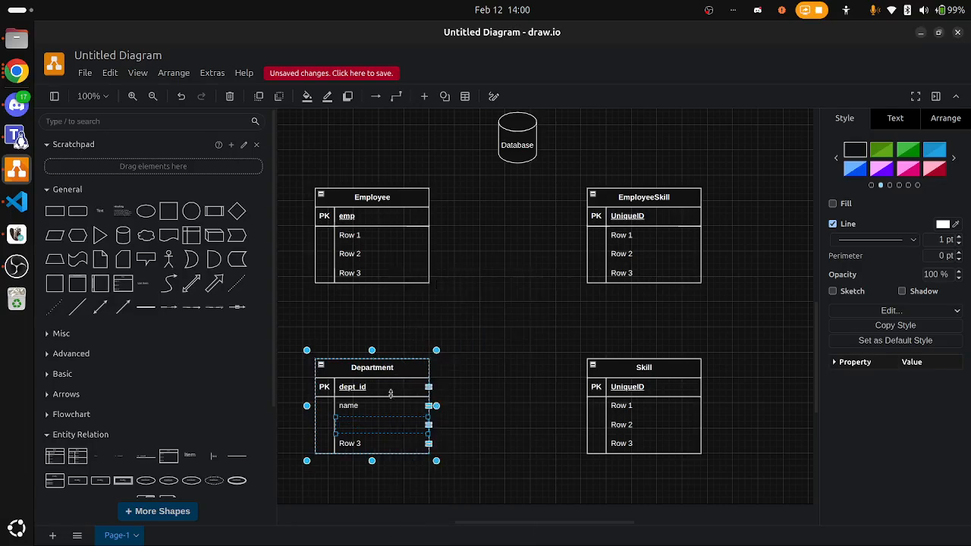
pyautogui.click(396, 425)
pyautogui.press('Delete')
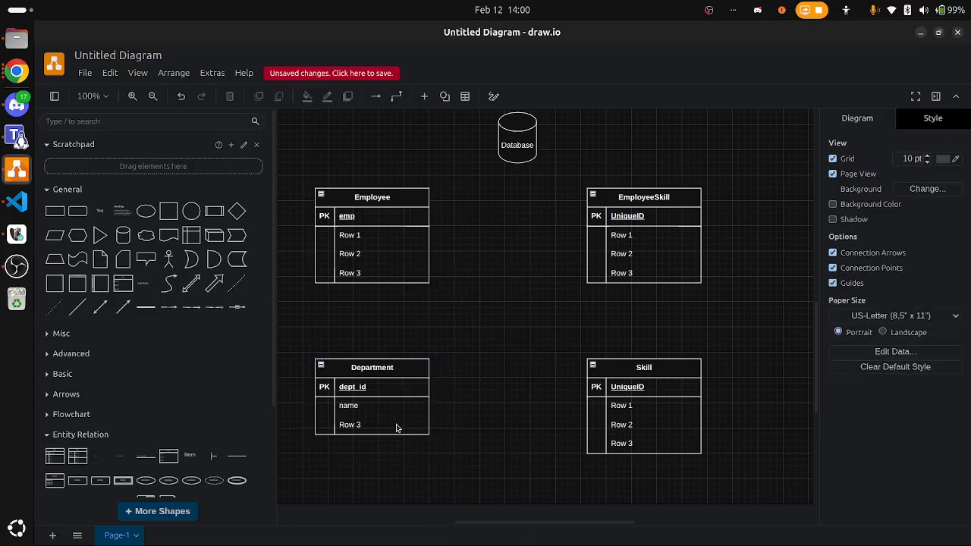
pyautogui.click(376, 424)
pyautogui.click(375, 424)
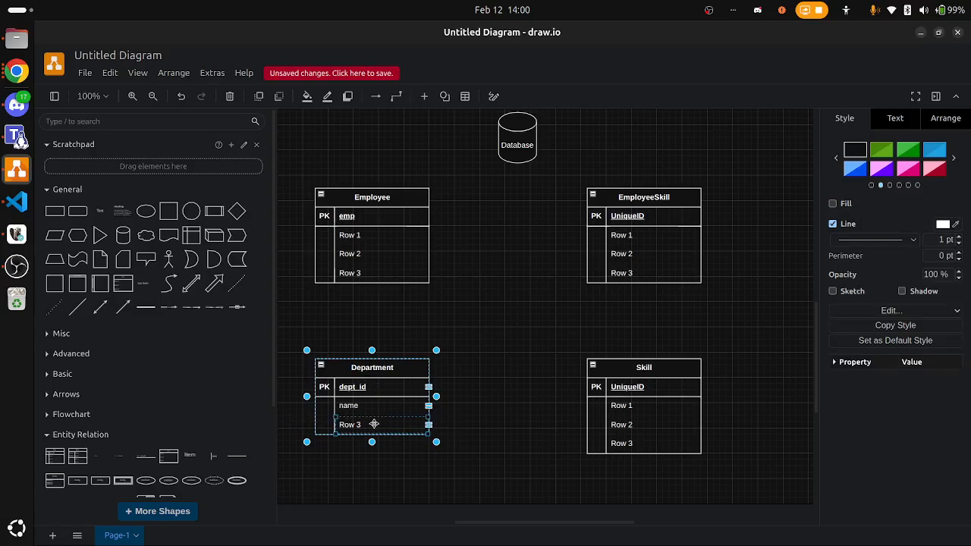
pyautogui.press('Delete')
pyautogui.press('Delete')
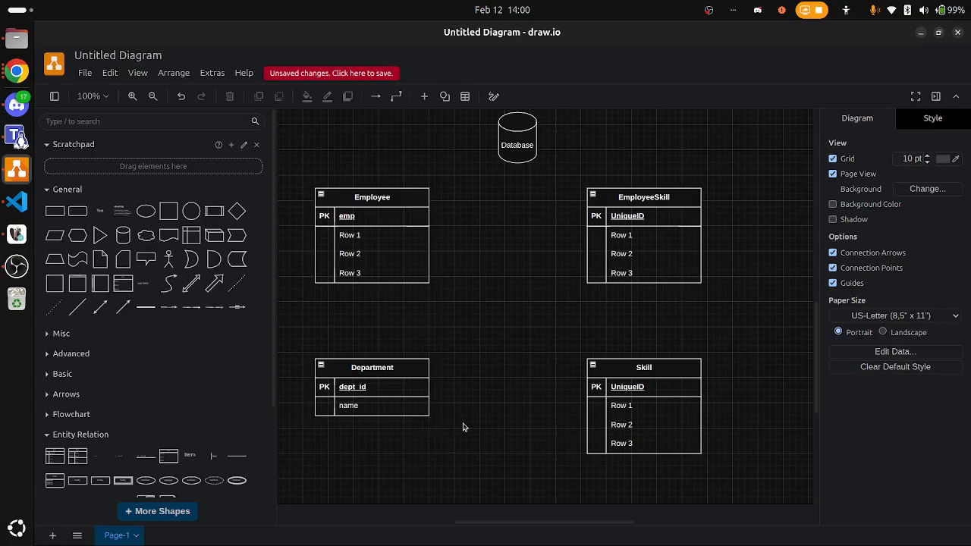
# Rename the Employee table's primary key field as employee_id
pyautogui.click(355, 219)
pyautogui.doubleClick(355, 218)
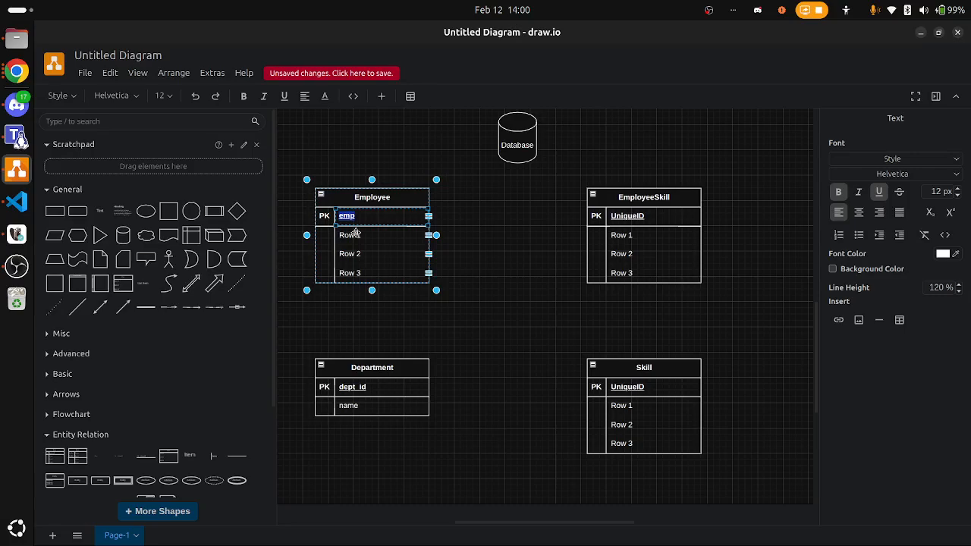
pyautogui.write('empl')
pyautogui.write('_id')
pyautogui.press('BackSpace')
pyautogui.press('BackSpace')
pyautogui.write('n')
pyautogui.press('BackSpace')
pyautogui.press('BackSpace')
pyautogui.write('loyee_id')
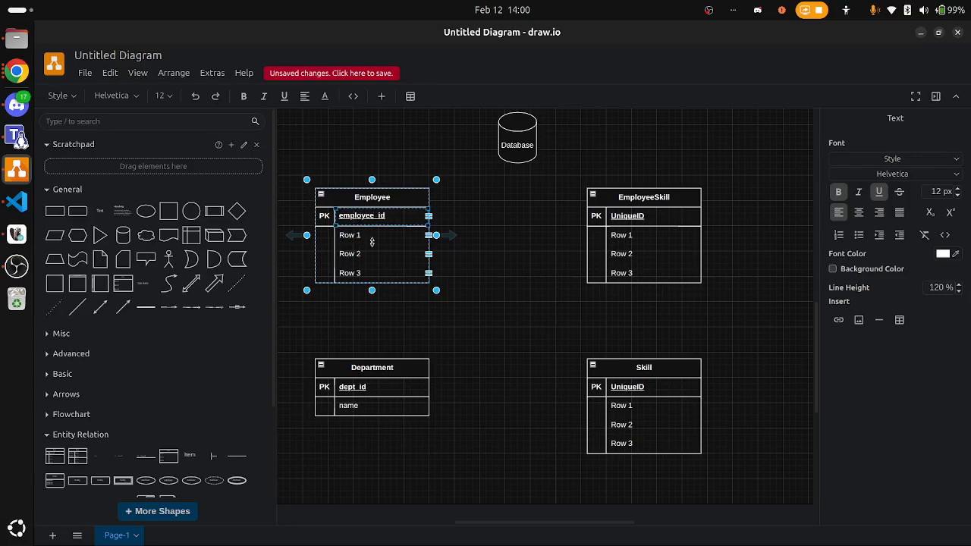
# Name the Employee table's first two attribute rows first_name and last_name
pyautogui.click(371, 240)
pyautogui.doubleClick(372, 240)
pyautogui.press('BackSpace')
pyautogui.write('first')
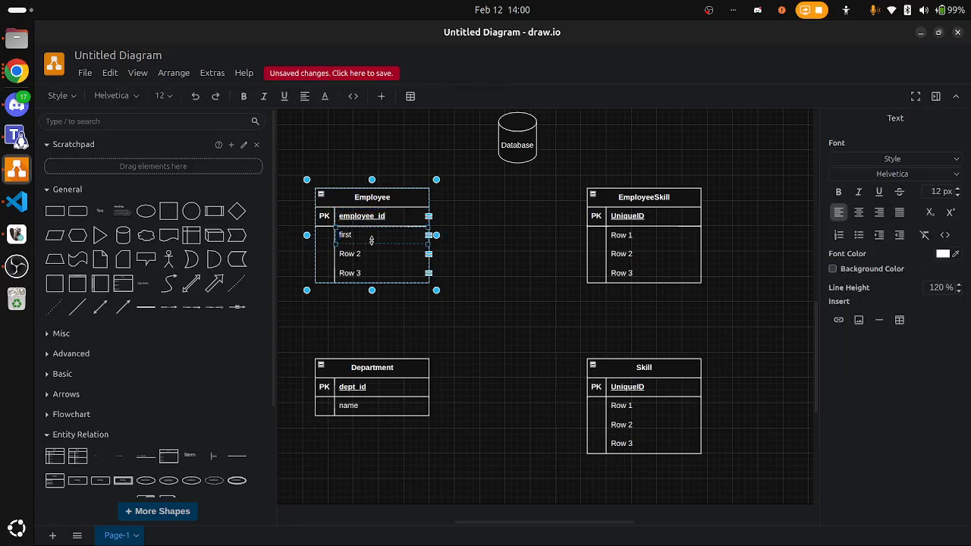
pyautogui.write('_name')
pyautogui.click(358, 254)
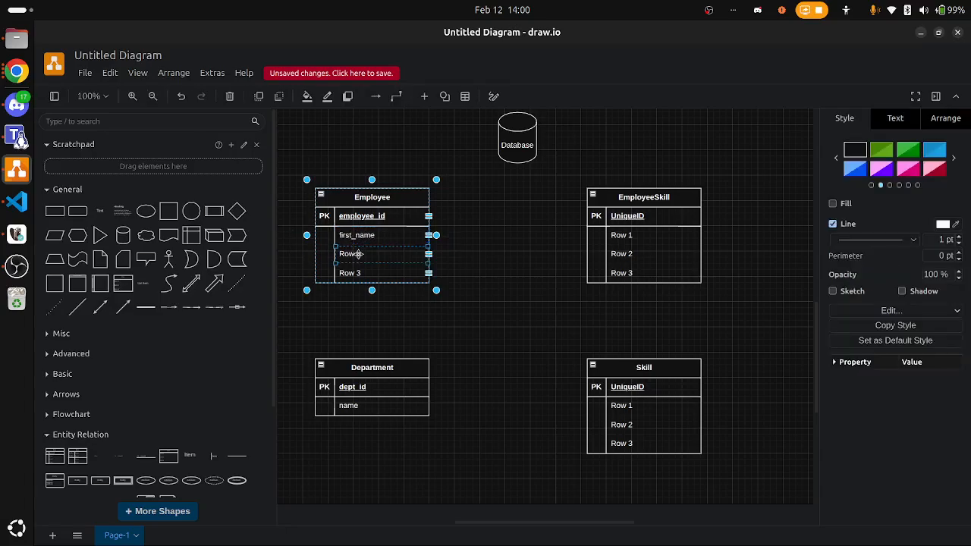
pyautogui.doubleClick(358, 255)
pyautogui.write('last')
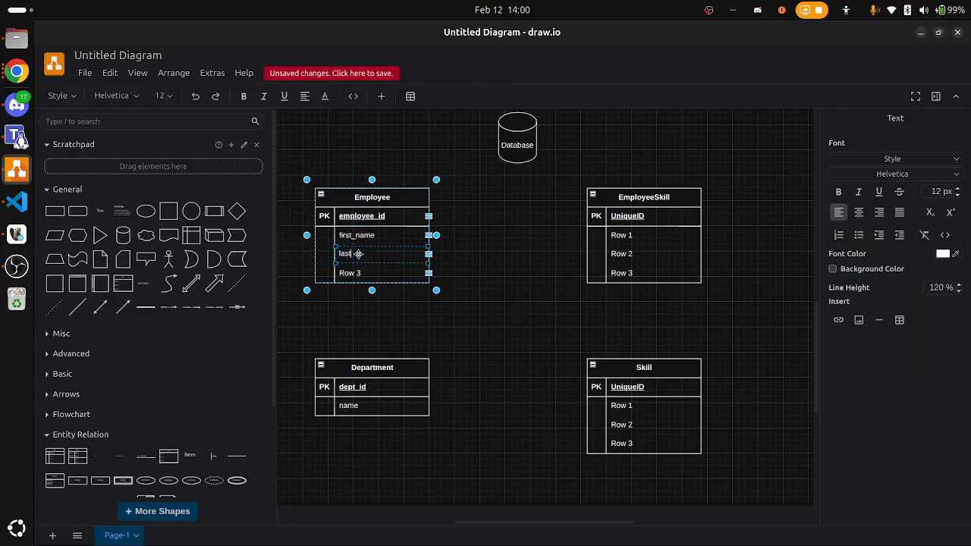
pyautogui.write('_name')
# Rename Row 3 of the Employee table as email and duplicate that row
pyautogui.click(379, 267)
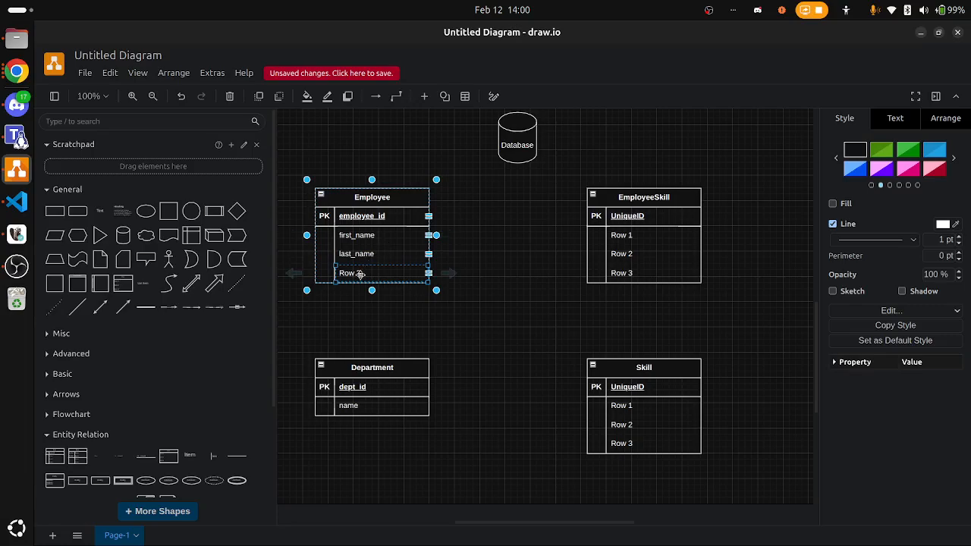
pyautogui.doubleClick(359, 273)
pyautogui.write('email')
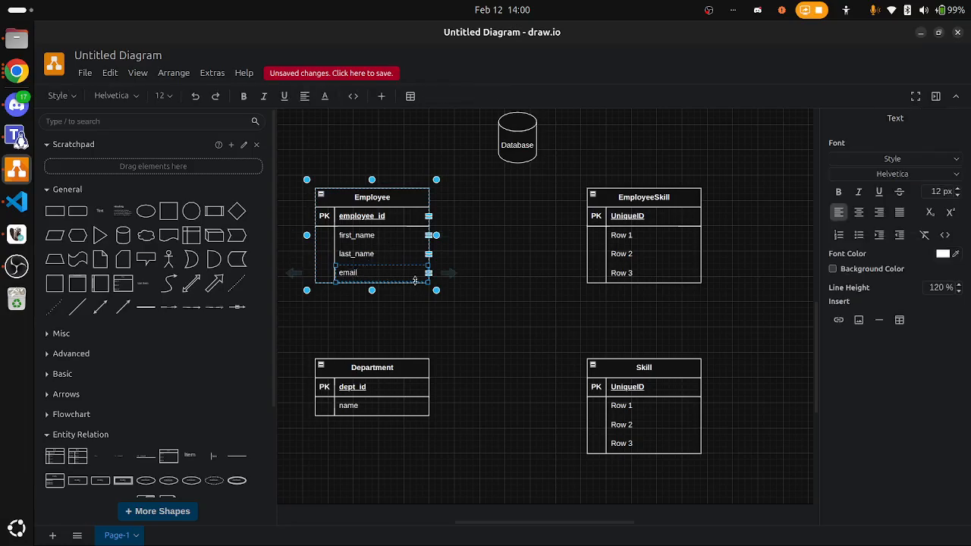
pyautogui.click(397, 281)
pyautogui.hotkey('ctrl', 'd')
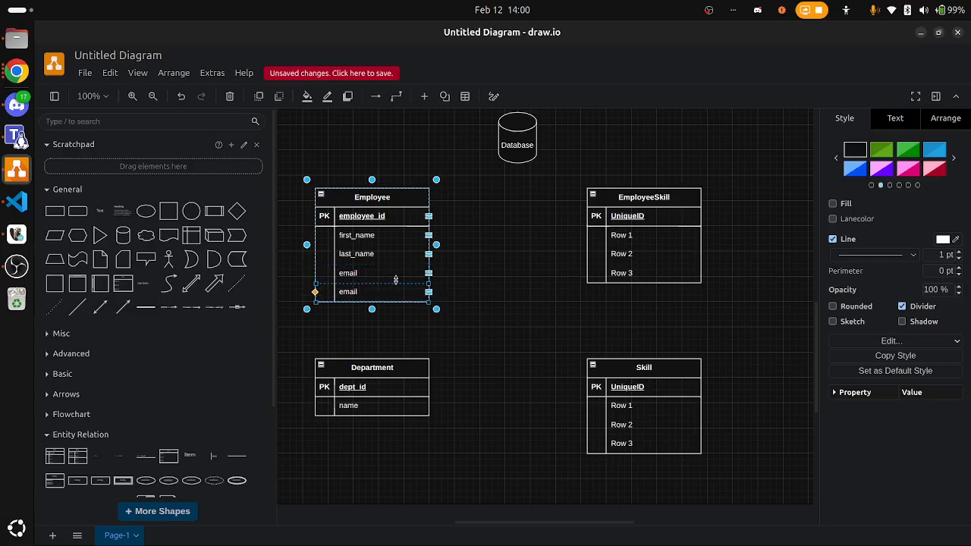
# Rename the duplicated email row of the Employee table as phone_no
pyautogui.doubleClick(349, 292)
pyautogui.write('phone')
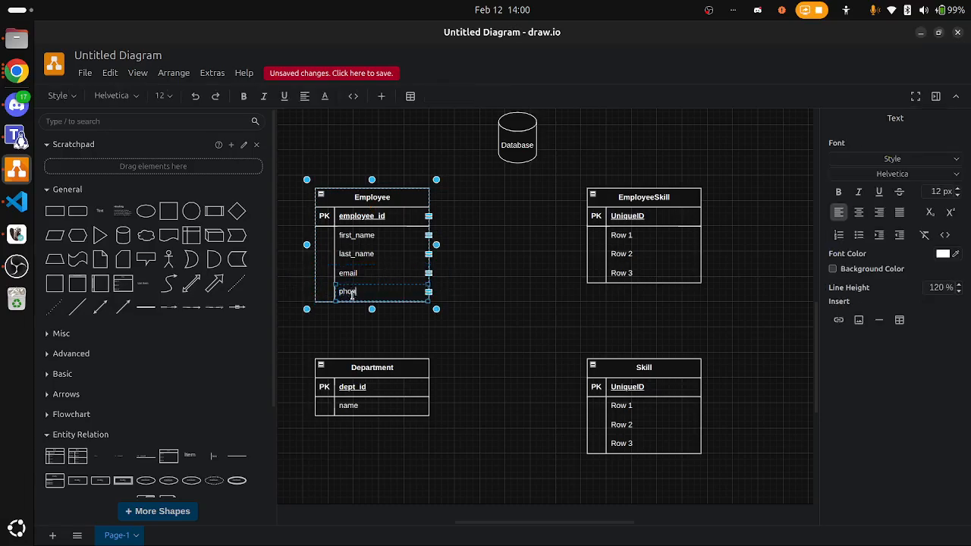
pyautogui.write('_no')
pyautogui.click(387, 295)
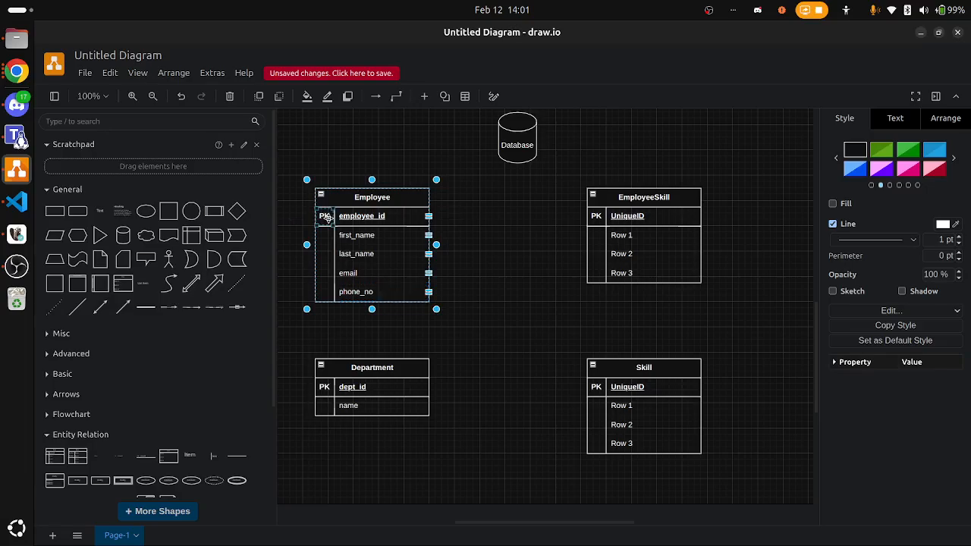
# Add another attribute row below phone_no in the Employee table by duplication and name it dept_id
pyautogui.click(346, 236)
pyautogui.hotkey('ctrl', 'd')
pyautogui.doubleClick(357, 311)
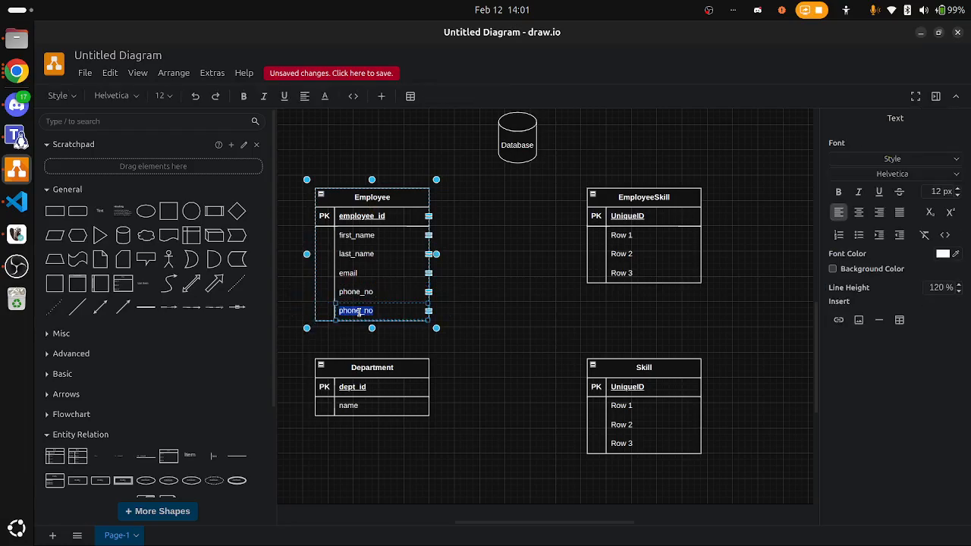
pyautogui.write('dept_id')
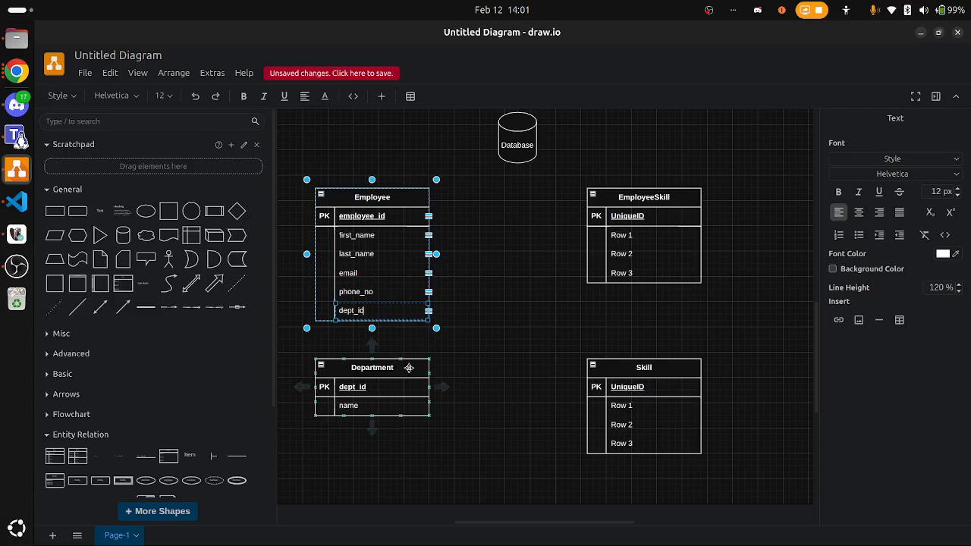
pyautogui.click(501, 361)
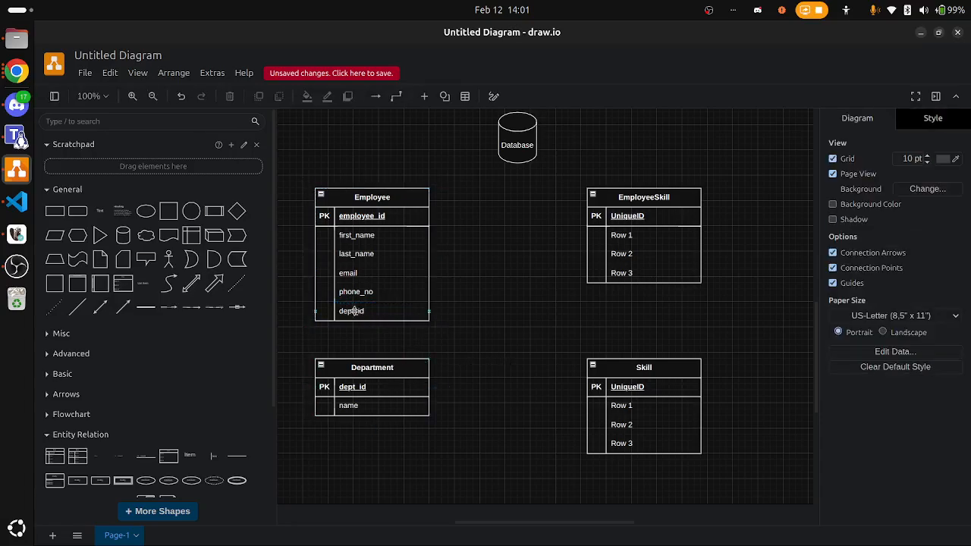
# Mark the Employee table's dept_id row as a foreign key with the label FK
pyautogui.click(329, 311)
pyautogui.doubleClick(324, 311)
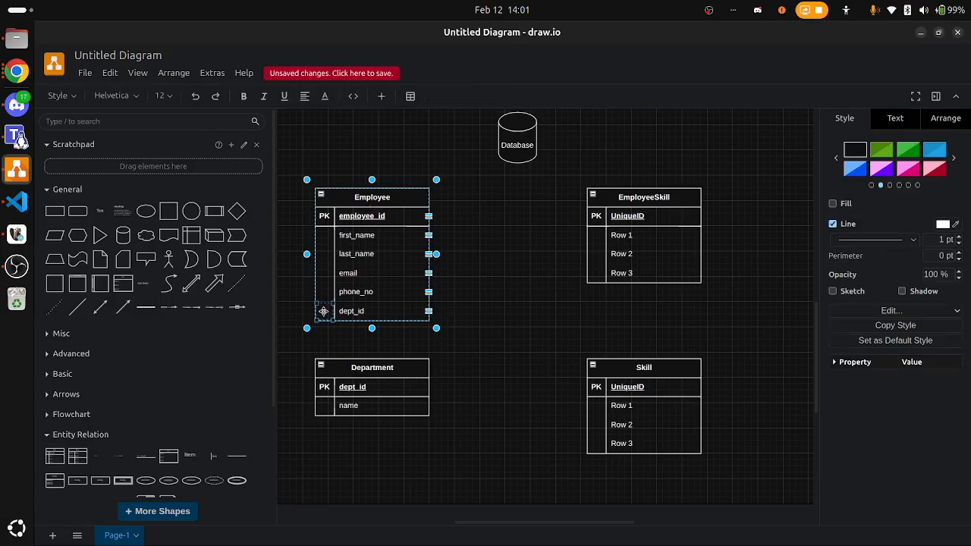
pyautogui.write('FK')
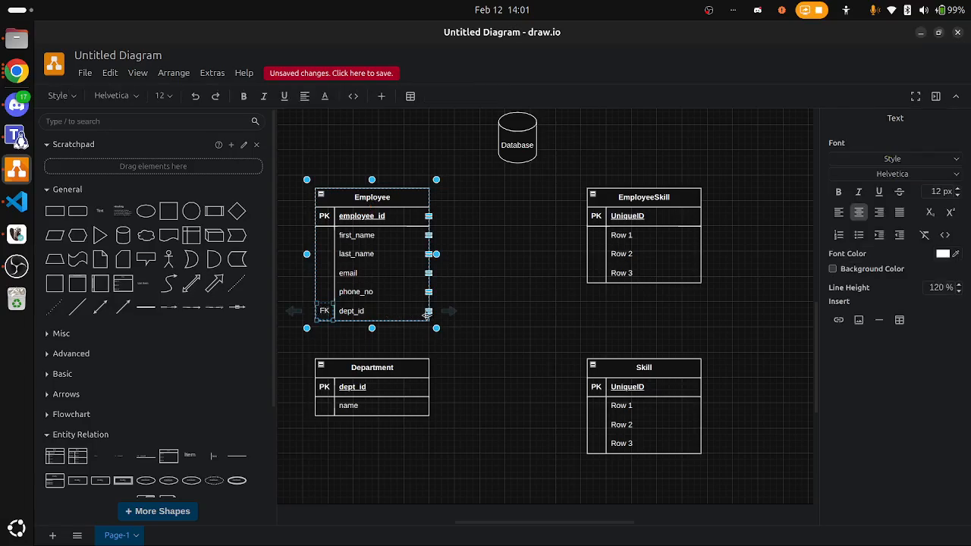
pyautogui.click(499, 338)
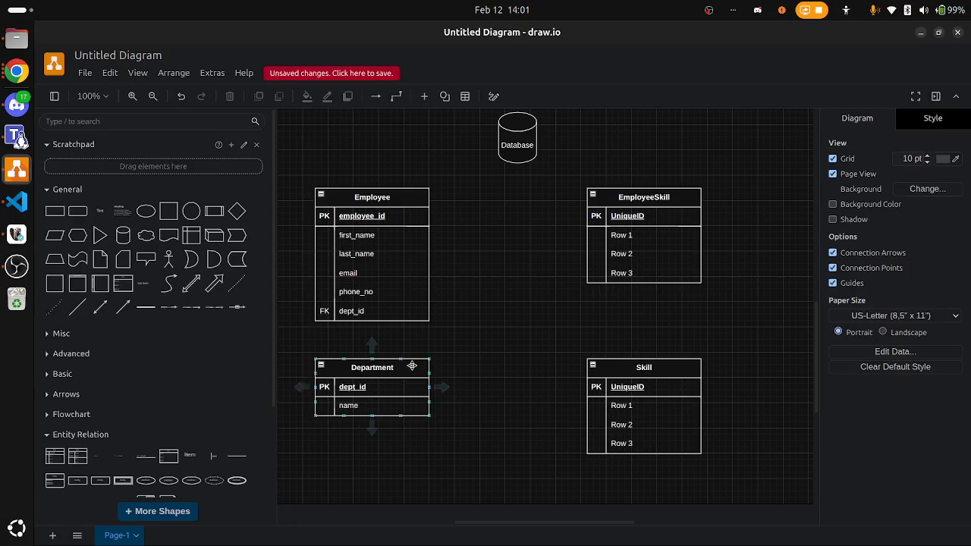
# Shift the Department table slightly down and the Skill table slightly up on the canvas
pyautogui.moveTo(412, 368); pyautogui.dragTo(412, 383)
pyautogui.click(508, 355)
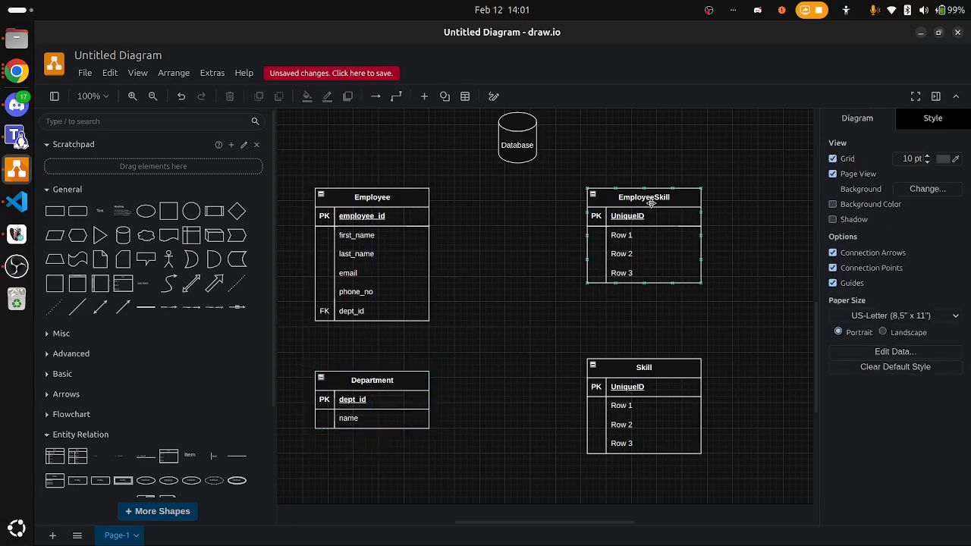
pyautogui.moveTo(651, 369); pyautogui.dragTo(656, 352)
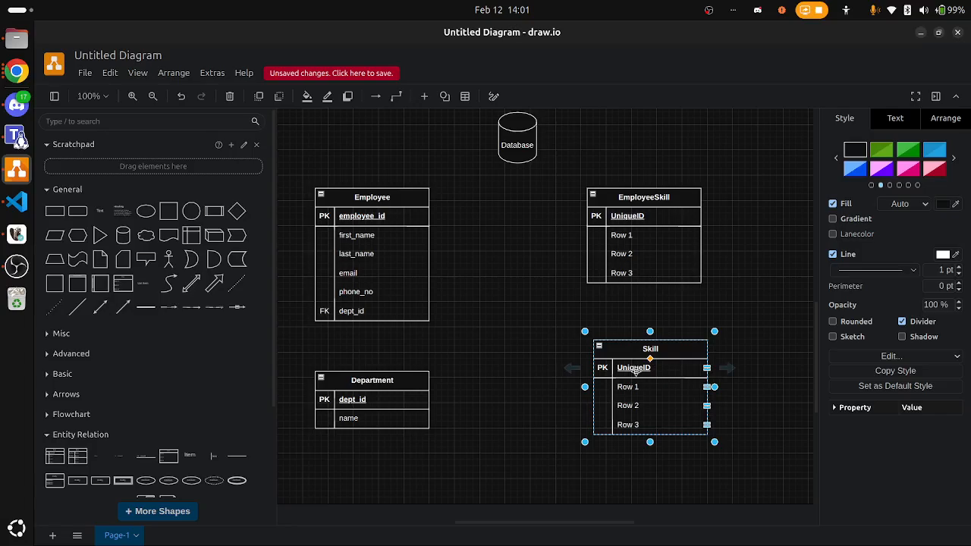
# Rename the Skill table's primary key field as skill_id
pyautogui.doubleClick(636, 372)
pyautogui.write('SK')
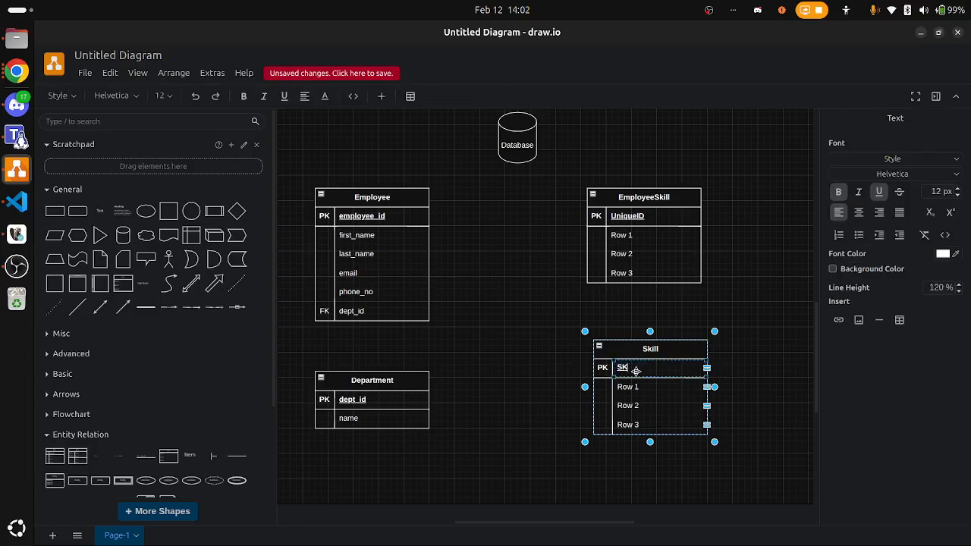
pyautogui.press('BackSpace')
pyautogui.press('BackSpace')
pyautogui.write('SKIL')
pyautogui.press('BackSpace')
pyautogui.press('BackSpace')
pyautogui.press('BackSpace')
pyautogui.press('BackSpace')
pyautogui.write('skill_id')
pyautogui.hotkey('alt', 'Tab')
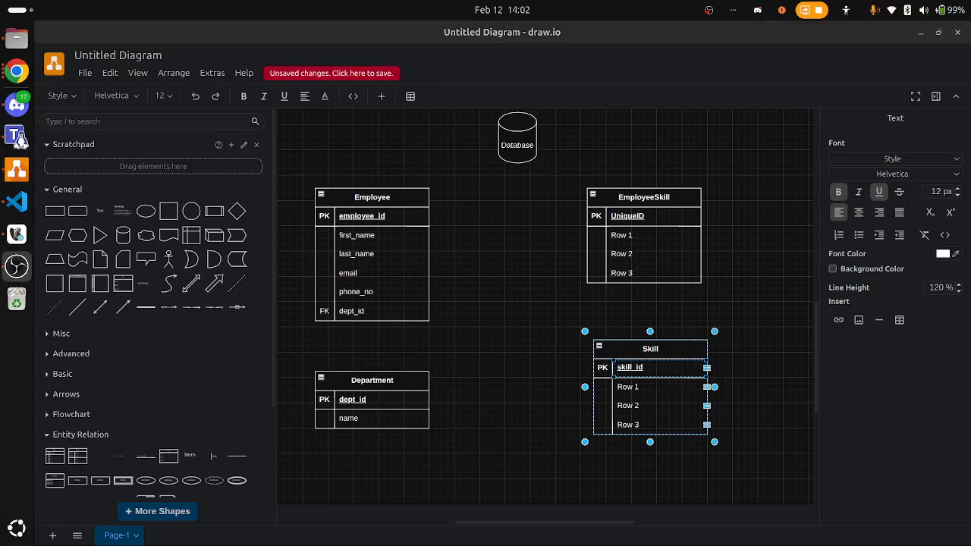
# Rename Row 1 of the Skill table as skill_desc
pyautogui.click(635, 387)
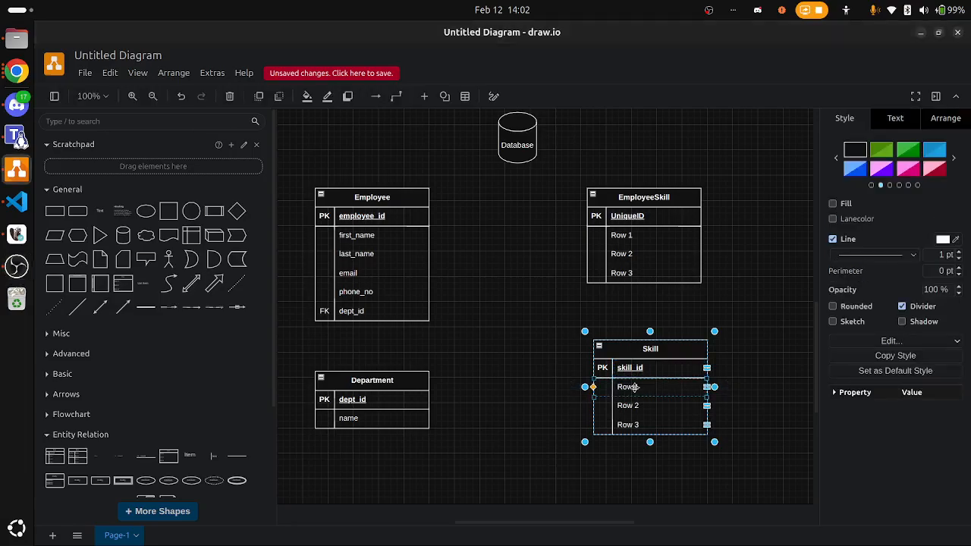
pyautogui.doubleClick(636, 386)
pyautogui.write('de')
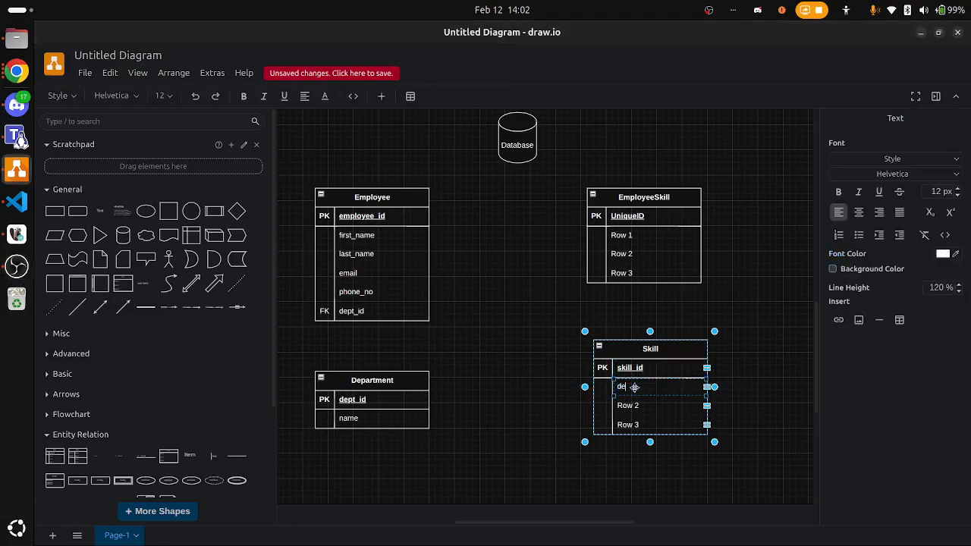
pyautogui.press('BackSpace')
pyautogui.press('BackSpace')
pyautogui.write('skill_descp')
pyautogui.press('BackSpace')
# Delete the unused Row 2 and Row 3 from the Skill table
pyautogui.click(647, 410)
pyautogui.click(637, 408)
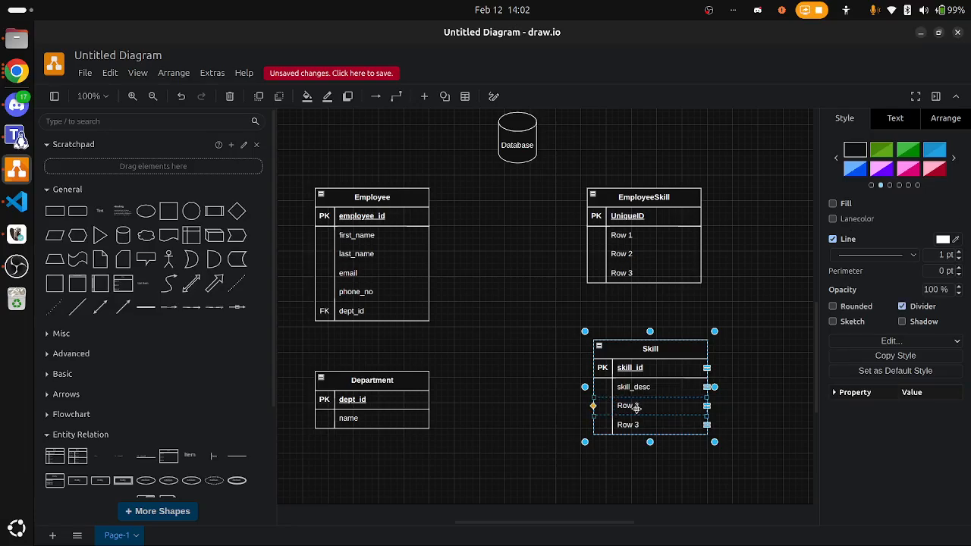
pyautogui.doubleClick(637, 408)
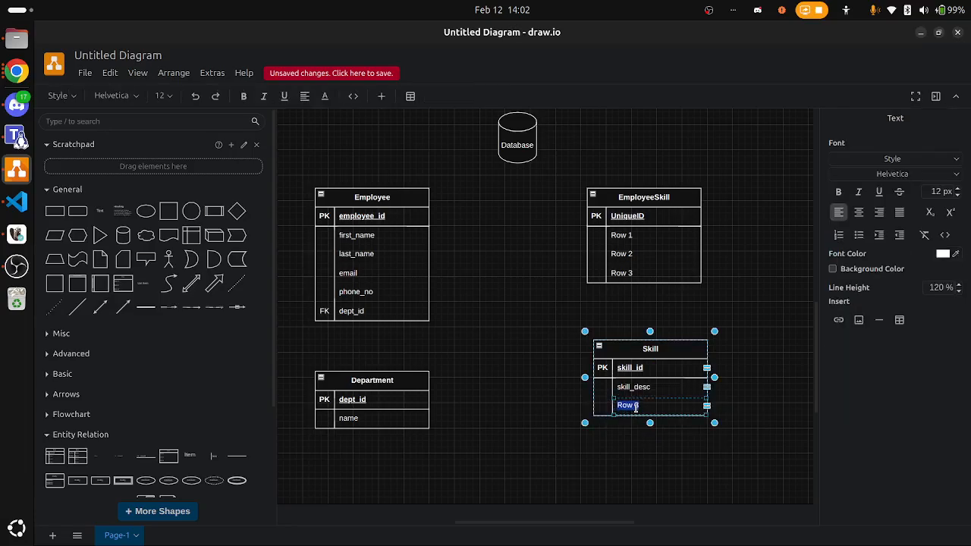
pyautogui.click(656, 409)
pyautogui.click(657, 409)
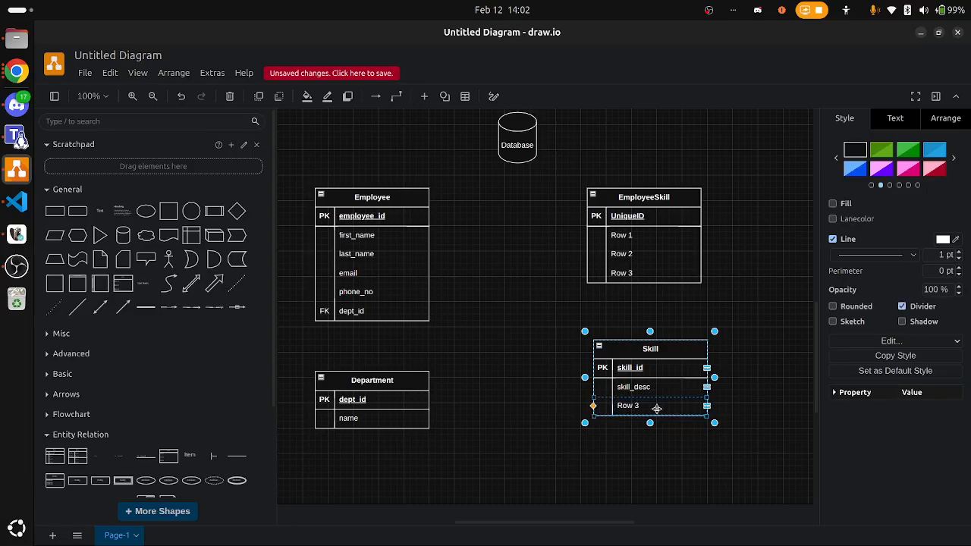
pyautogui.press('Delete')
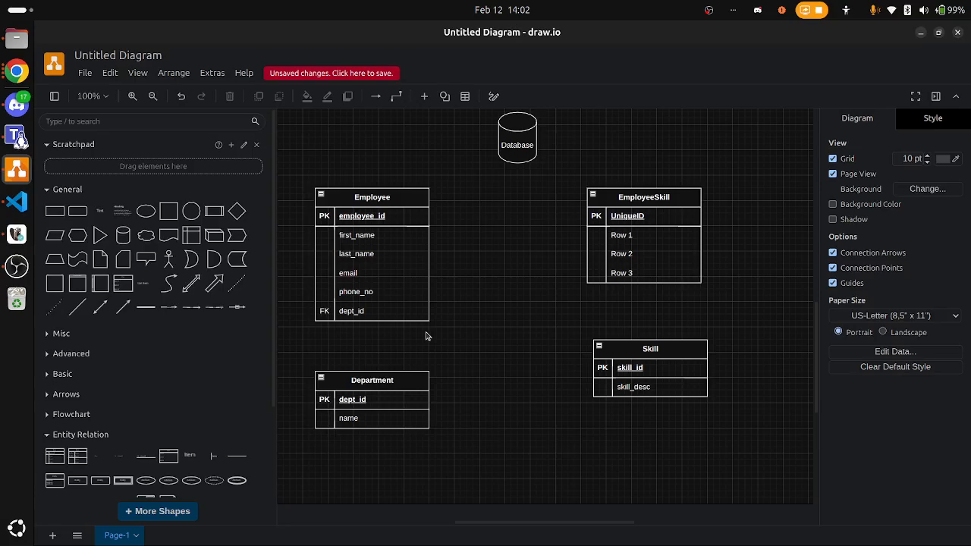
# Move the Skill table slightly lower and bring the Database cylinder down closer to the tables
pyautogui.click(667, 352)
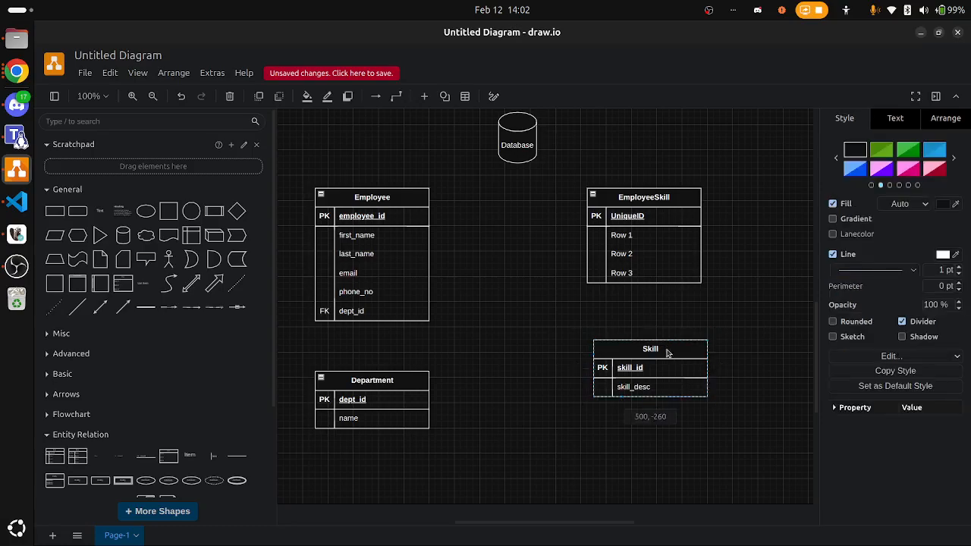
pyautogui.moveTo(667, 352); pyautogui.dragTo(668, 365)
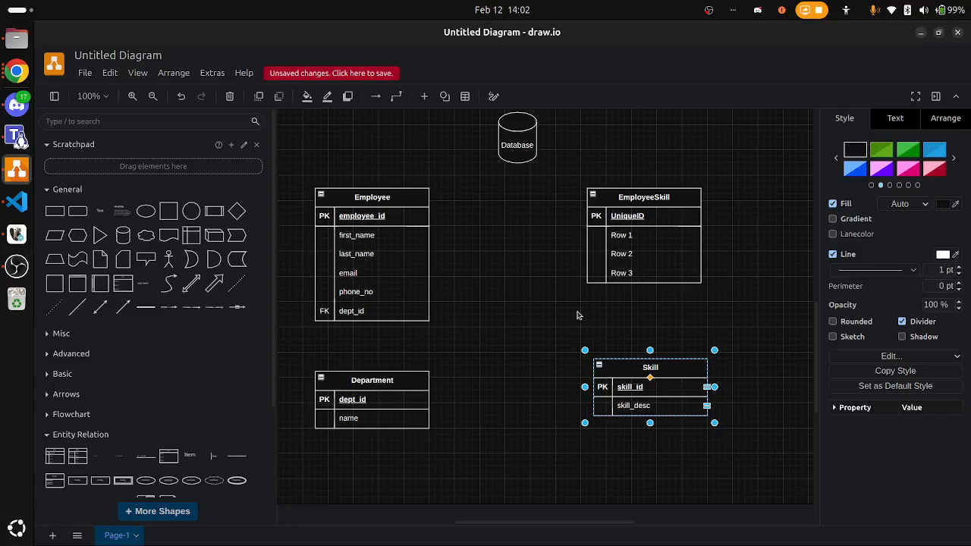
pyautogui.moveTo(531, 136); pyautogui.dragTo(512, 160)
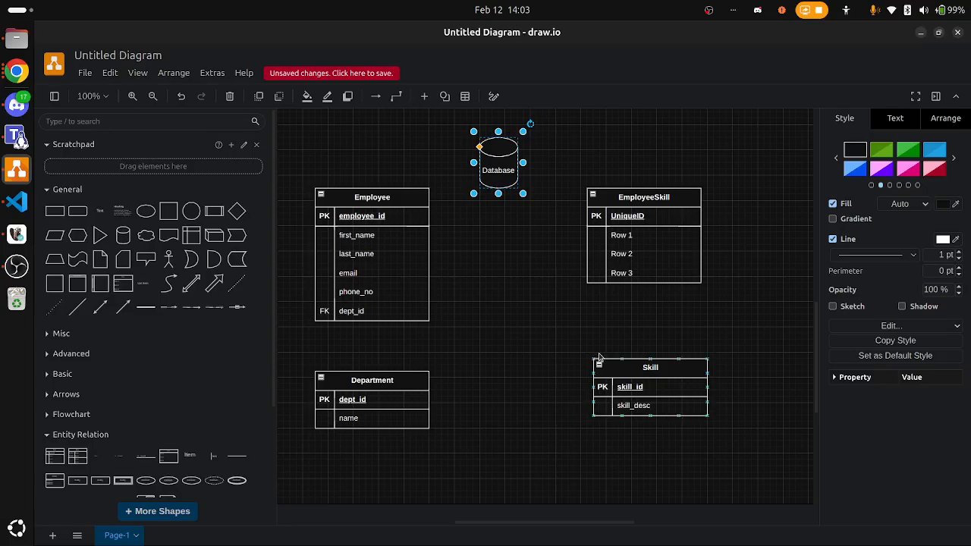
# Name the EmployeeSkill table's primary key employee_skill_id and its first two attribute rows employee_id and skill_id
pyautogui.doubleClick(641, 217)
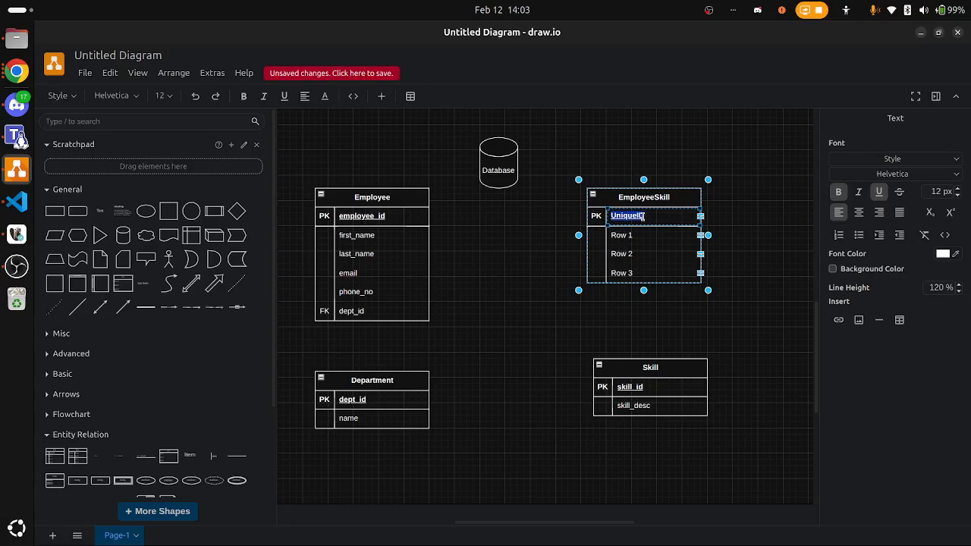
pyautogui.write('employee_skill_id')
pyautogui.doubleClick(640, 236)
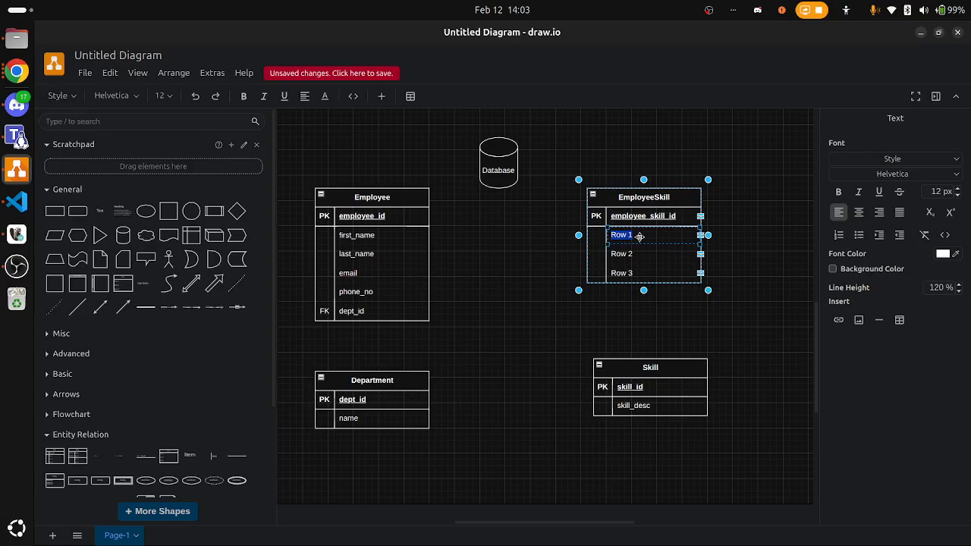
pyautogui.write('employee_id')
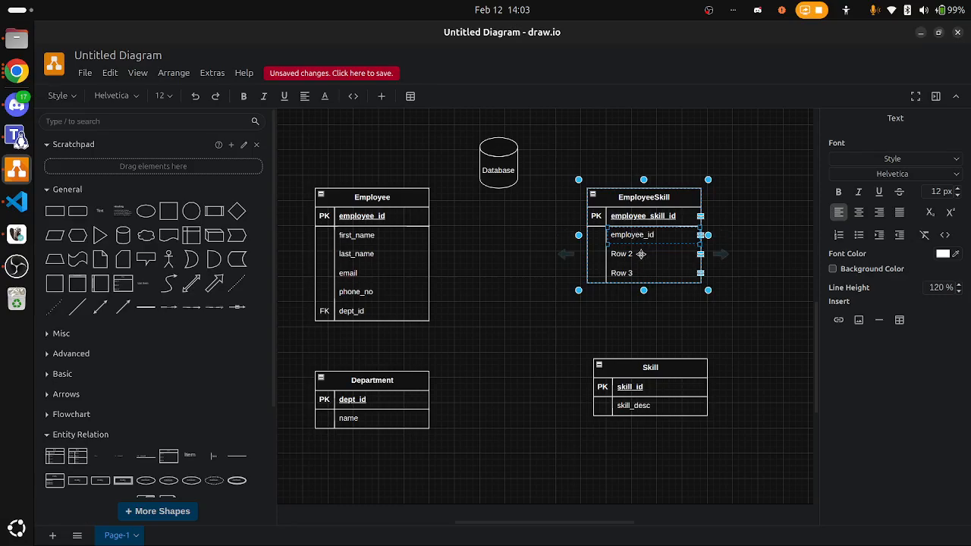
pyautogui.doubleClick(641, 254)
pyautogui.write('s')
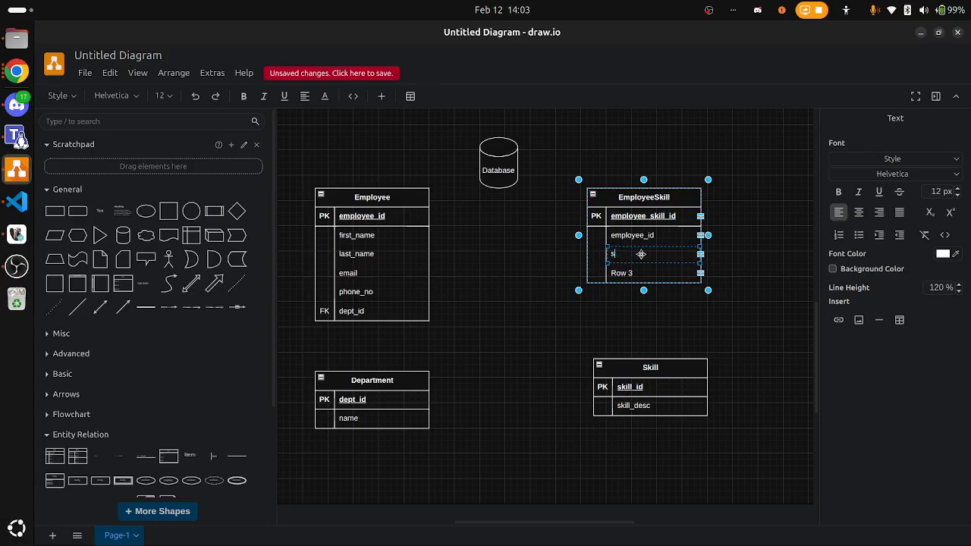
pyautogui.write('kill_id')
# Delete the unused Row 3 from the EmployeeSkill table
pyautogui.click(639, 277)
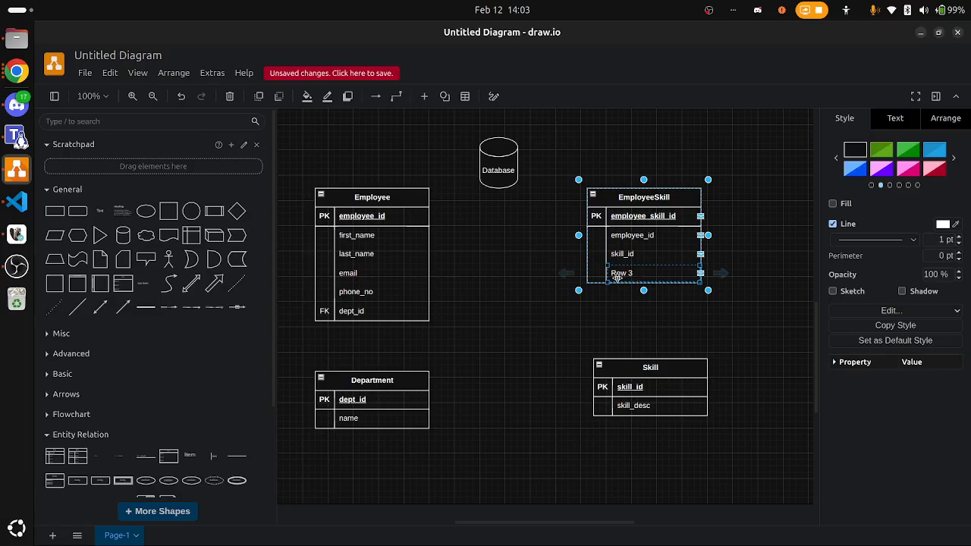
pyautogui.click(611, 278)
pyautogui.press('Delete')
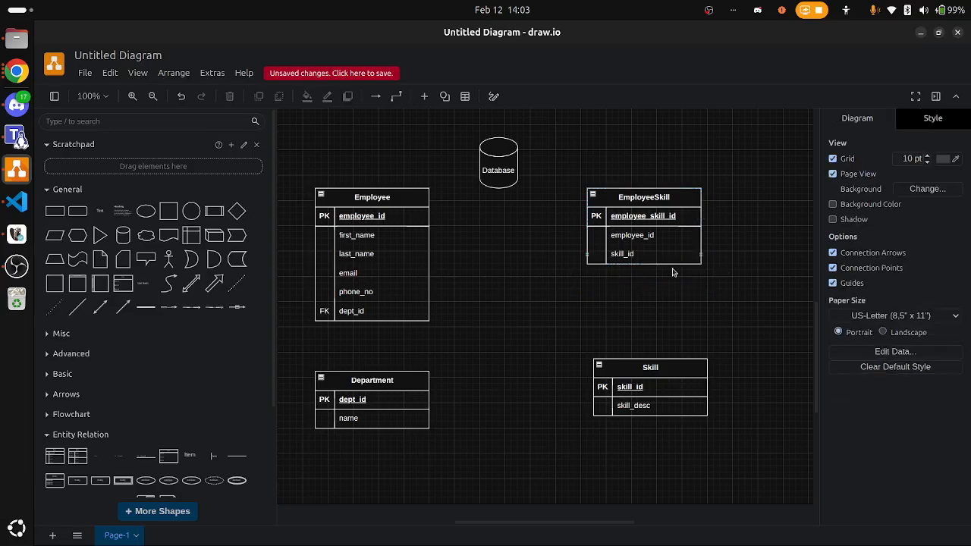
# Mark the employee_id and skill_id rows of the EmployeeSkill table as foreign keys with the label FK
pyautogui.click(597, 241)
pyautogui.doubleClick(597, 241)
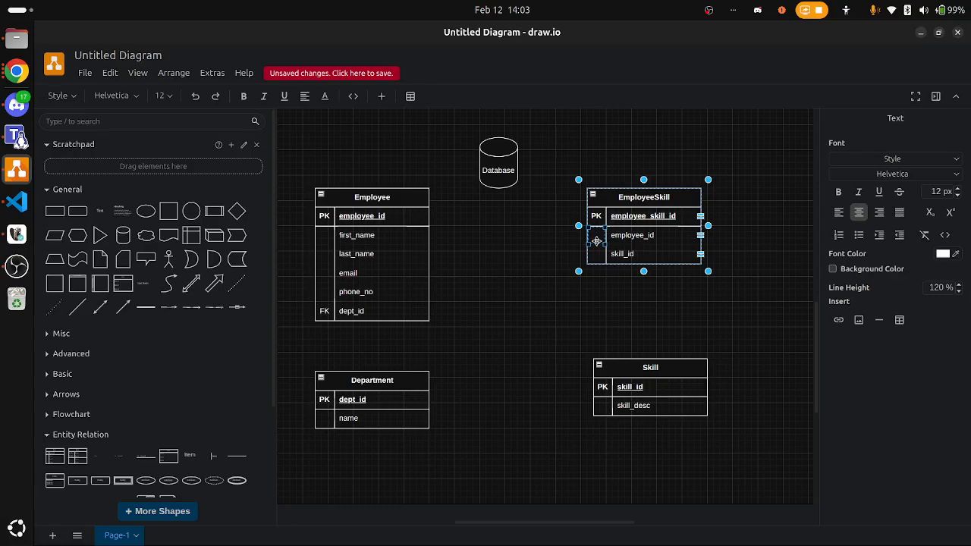
pyautogui.doubleClick(597, 255)
pyautogui.write('FK')
pyautogui.click(786, 392)
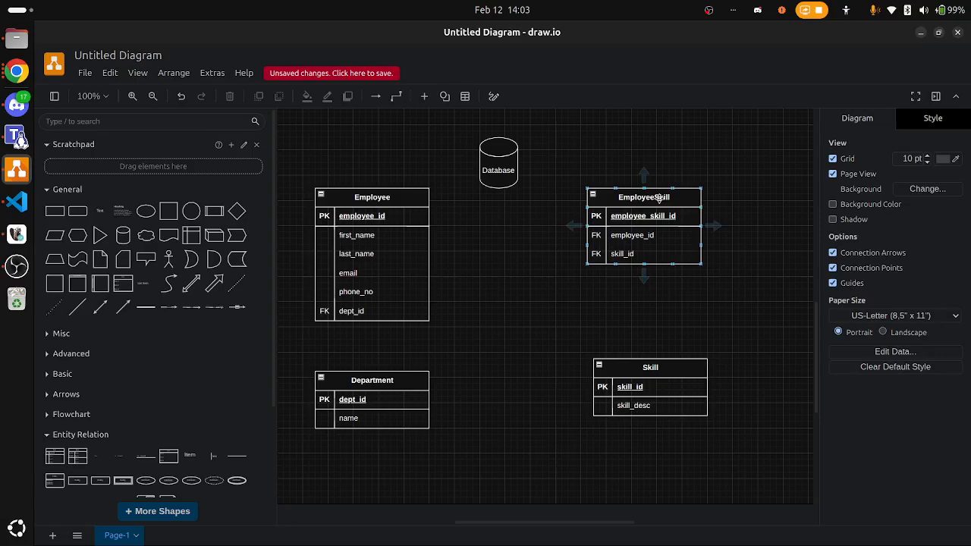
# Move the EmployeeSkill, Department and Skill tables slightly lower, with Department and Skill aligned at the same height
pyautogui.moveTo(656, 198); pyautogui.dragTo(658, 218)
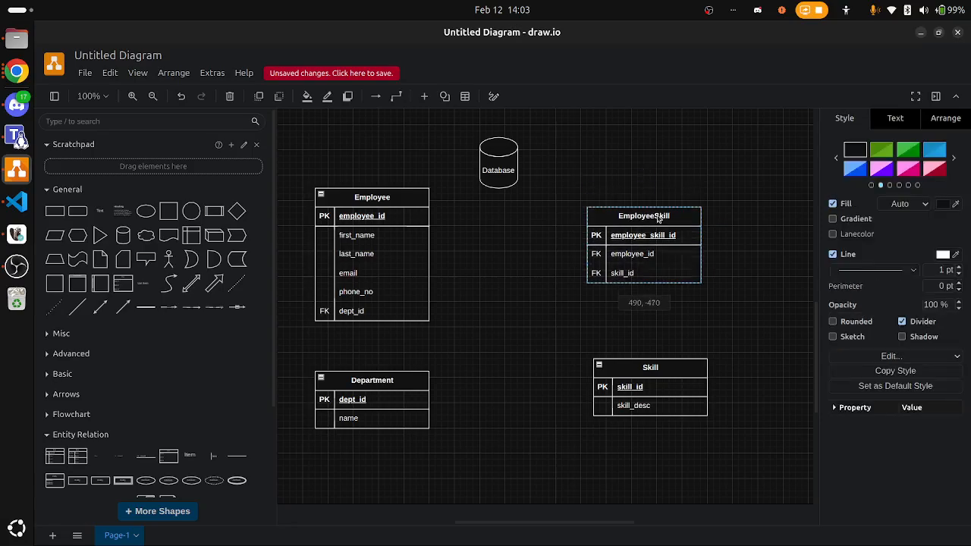
pyautogui.click(735, 217)
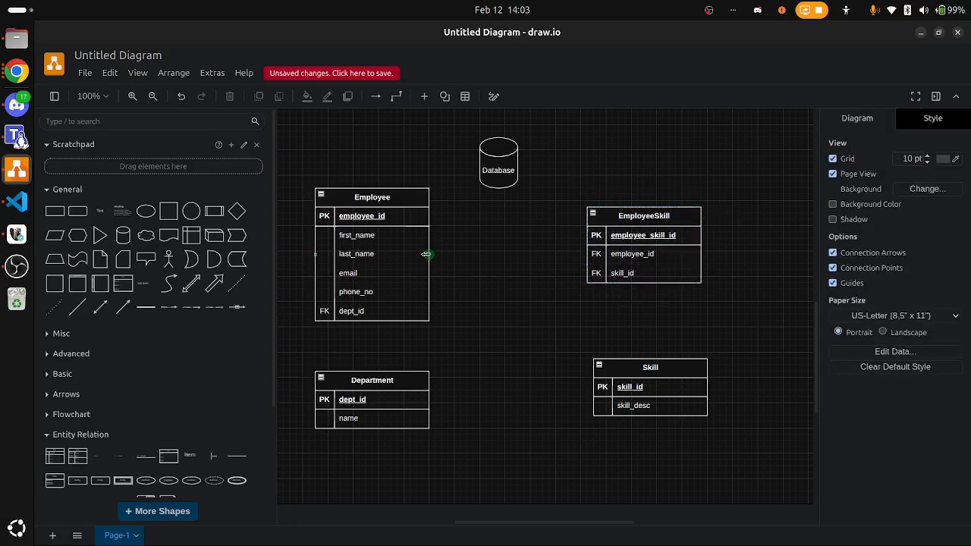
pyautogui.click(399, 379)
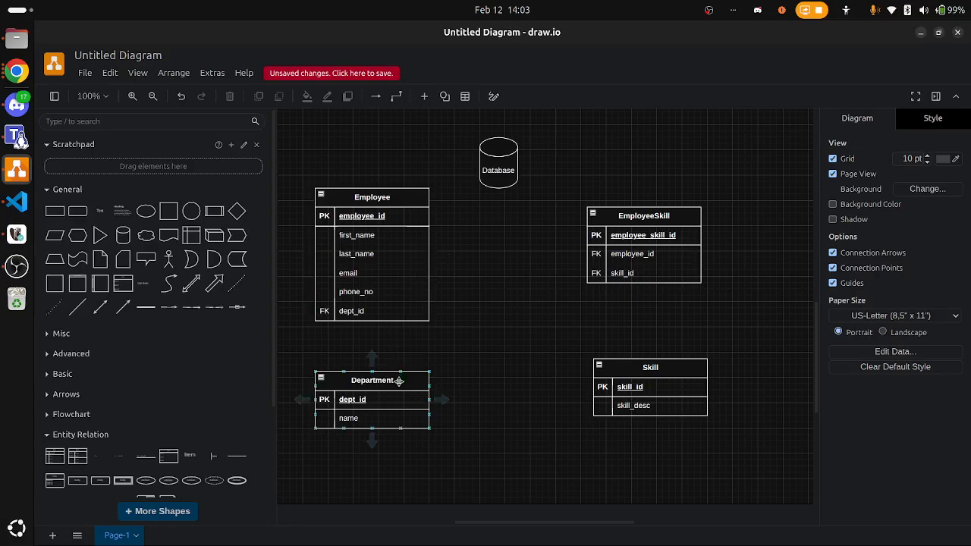
pyautogui.moveTo(399, 379); pyautogui.dragTo(399, 386)
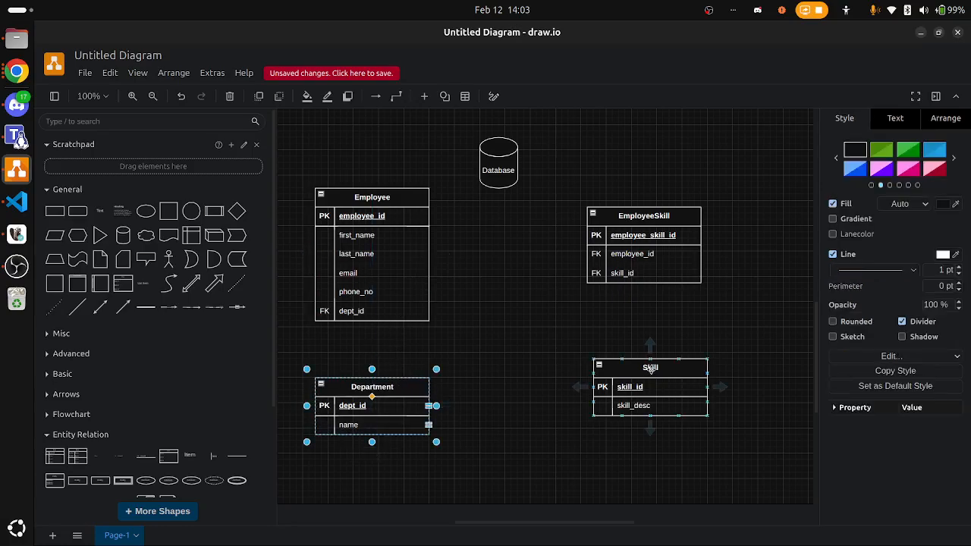
pyautogui.moveTo(646, 362); pyautogui.dragTo(646, 380)
pyautogui.click(724, 349)
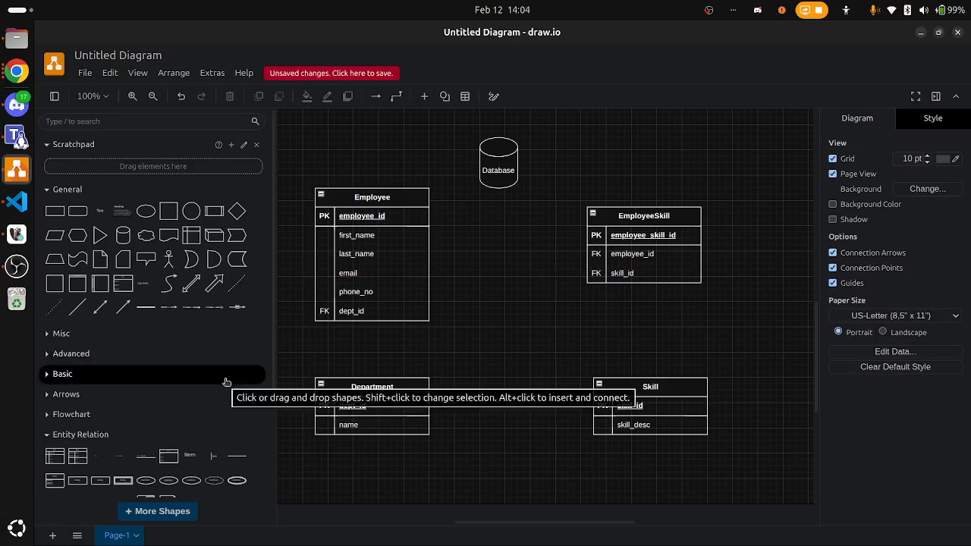
# Move the Department table slightly lower beneath the Employee table
pyautogui.scroll(-3, 226, 383)
pyautogui.moveTo(106, 434)
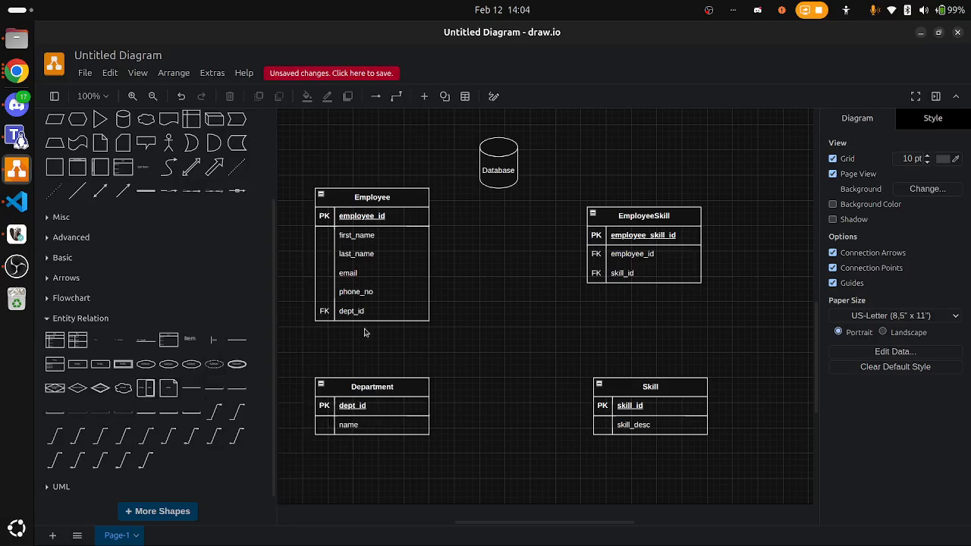
pyautogui.click(396, 387)
pyautogui.moveTo(396, 386); pyautogui.dragTo(395, 395)
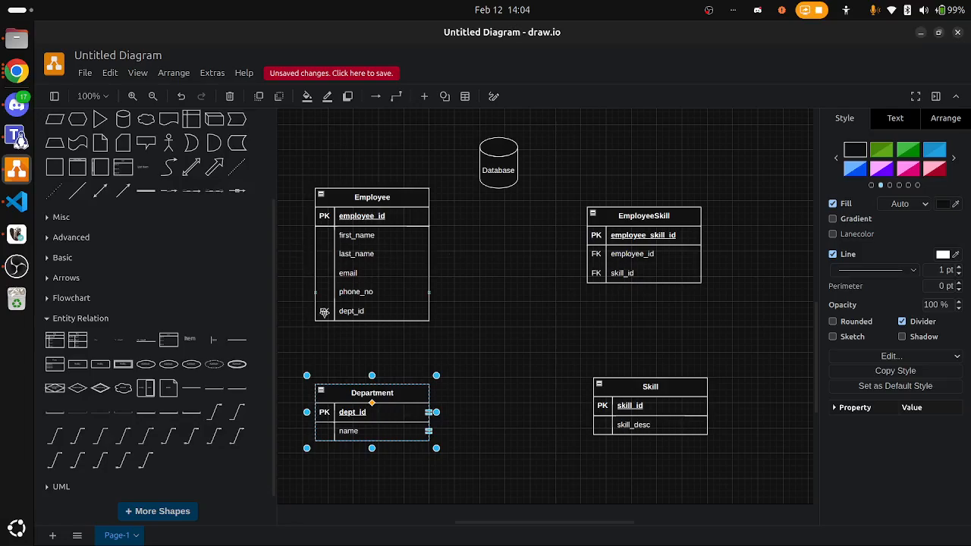
# Add a Many relationship connector in the space between the tables and set its line end size to 16 pt
pyautogui.moveTo(125, 438)
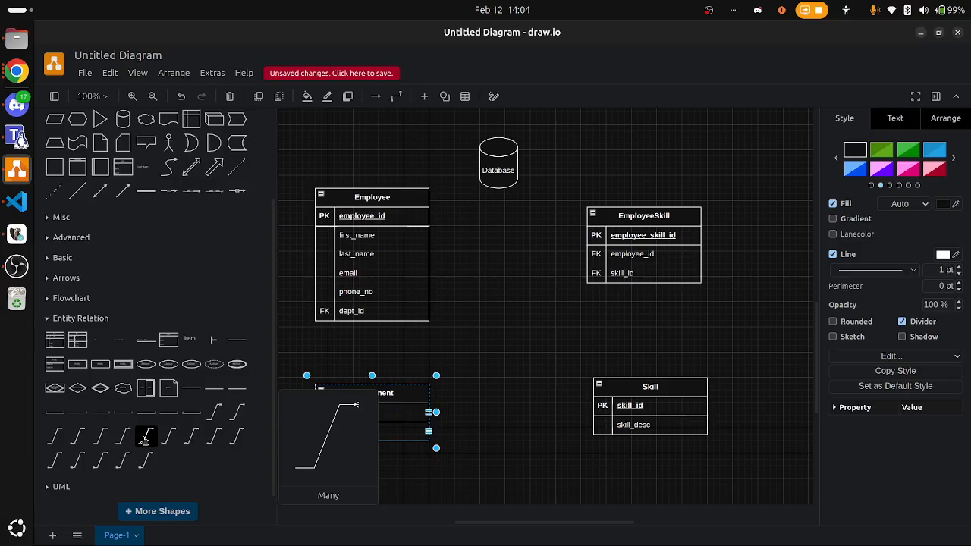
pyautogui.moveTo(145, 441); pyautogui.dragTo(496, 329)
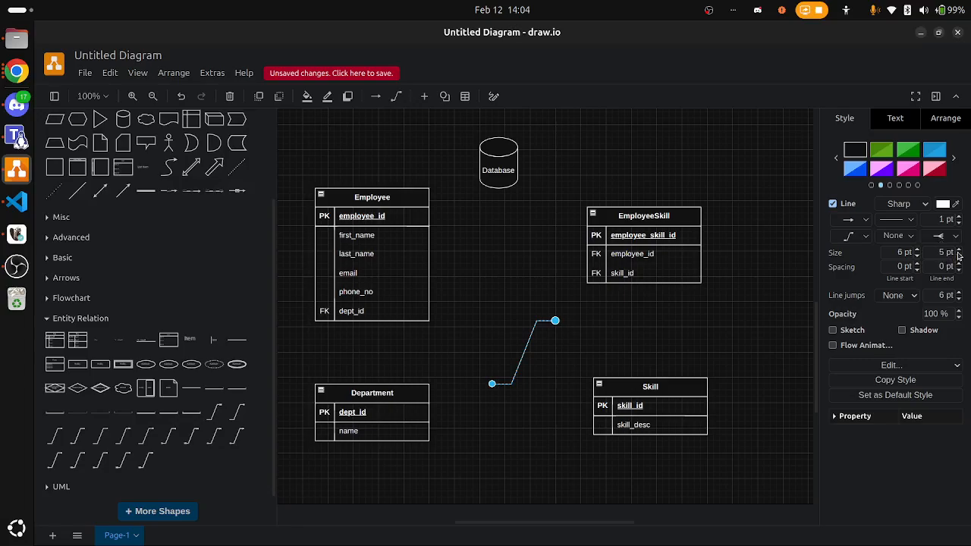
pyautogui.click(959, 249)
pyautogui.click(959, 250)
pyautogui.click(959, 250)
pyautogui.click(959, 249)
pyautogui.click(533, 426)
# Attach the connector's plain end to Department's dept_id row and its many end to Employee's dept_id row
pyautogui.click(495, 388)
pyautogui.moveTo(509, 384); pyautogui.dragTo(428, 412)
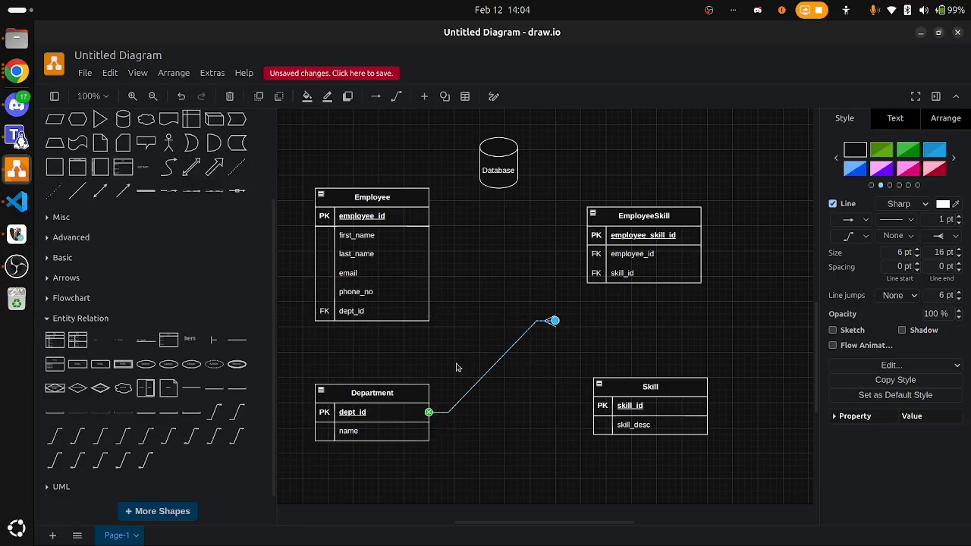
pyautogui.moveTo(552, 321); pyautogui.dragTo(431, 313)
pyautogui.click(498, 312)
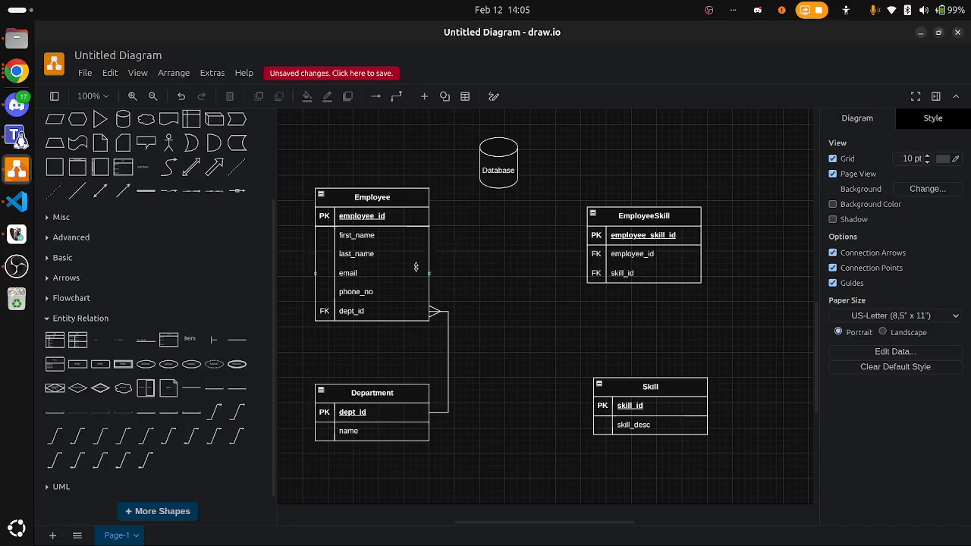
# Duplicate the relationship connector and link Employee's employee_id to EmployeeSkill's employee_id, with the many end at EmployeeSkill
pyautogui.click(446, 340)
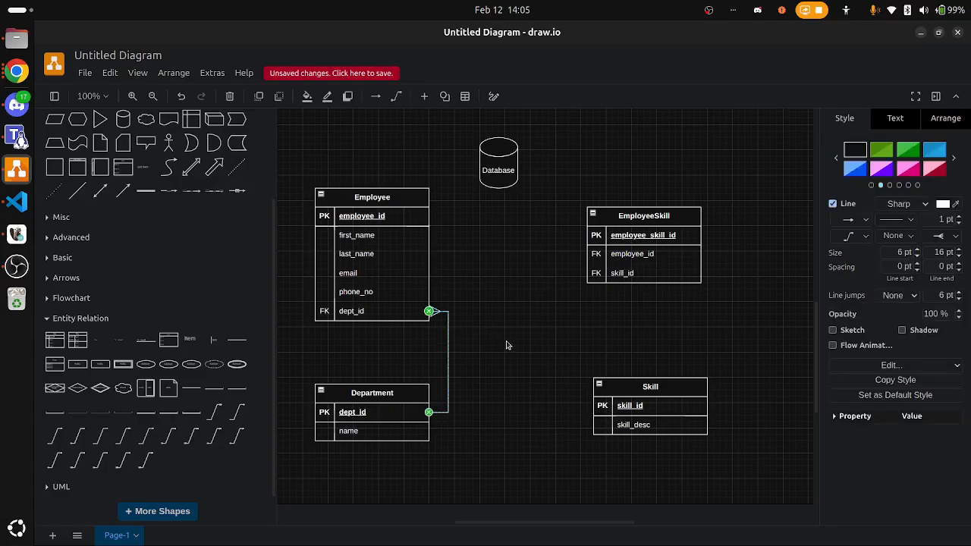
pyautogui.hotkey('ctrl', 'd')
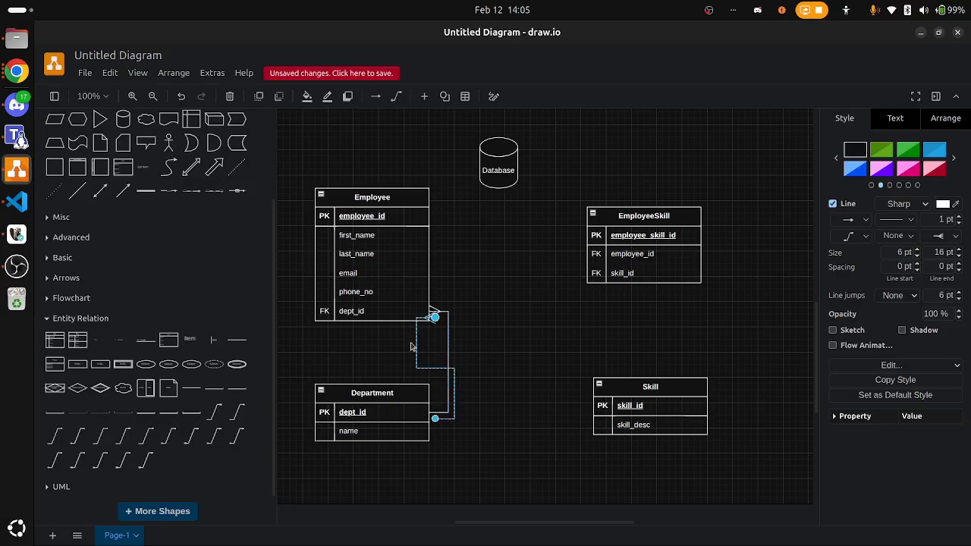
pyautogui.moveTo(417, 347); pyautogui.dragTo(510, 319)
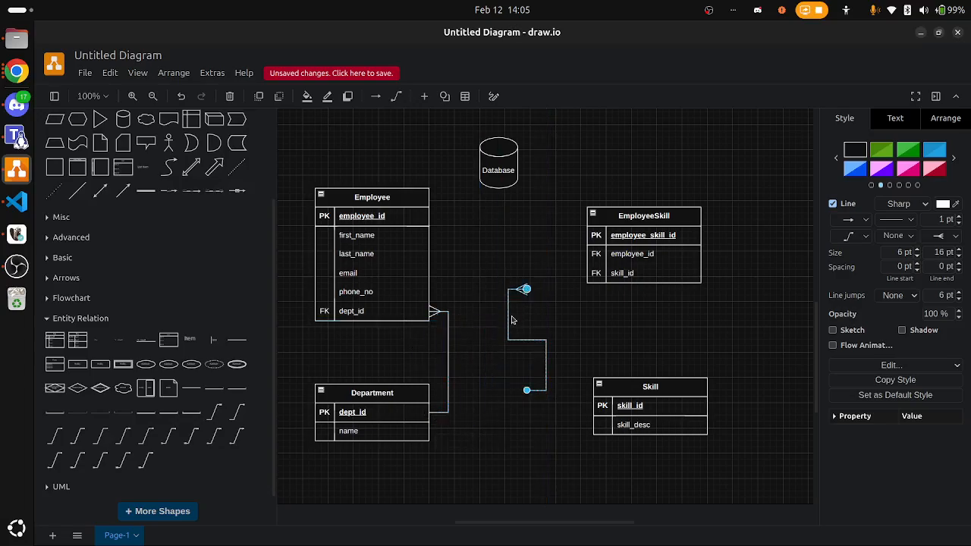
pyautogui.moveTo(528, 390); pyautogui.dragTo(428, 216)
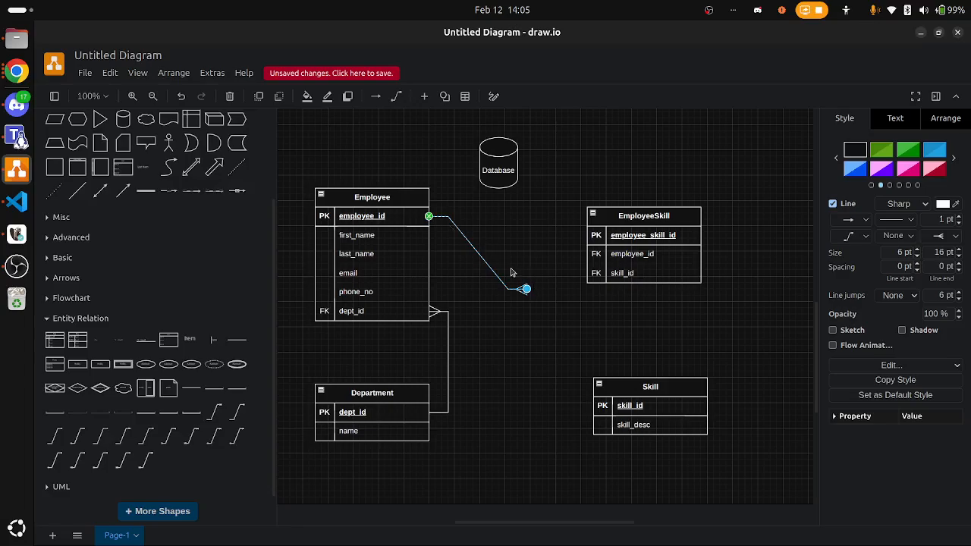
pyautogui.moveTo(524, 289); pyautogui.dragTo(587, 253)
pyautogui.click(540, 313)
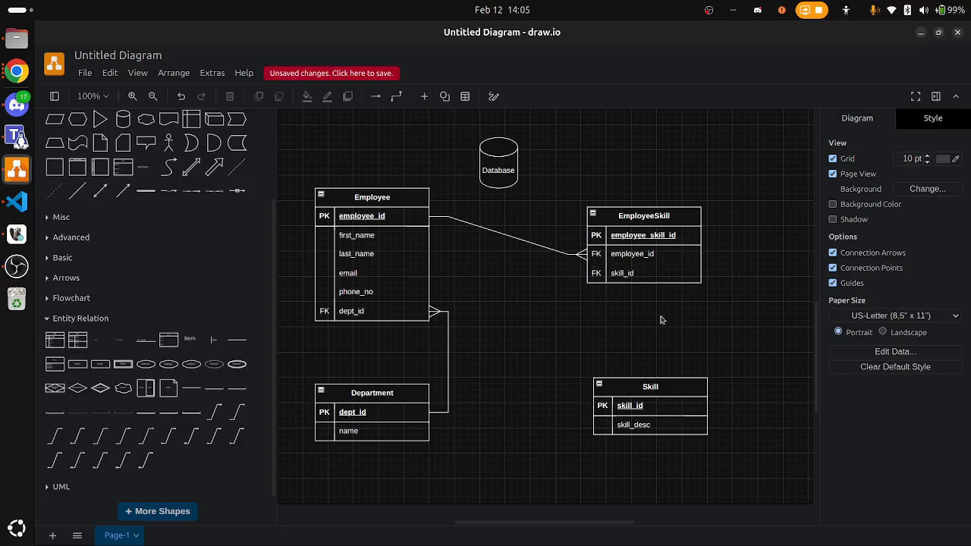
# Link Skill's skill_id to EmployeeSkill's skill_id with a copied connector, many end at EmployeeSkill, and align the Skill table directly beneath EmployeeSkill
pyautogui.click(532, 241)
pyautogui.moveTo(532, 241); pyautogui.dragTo(679, 317)
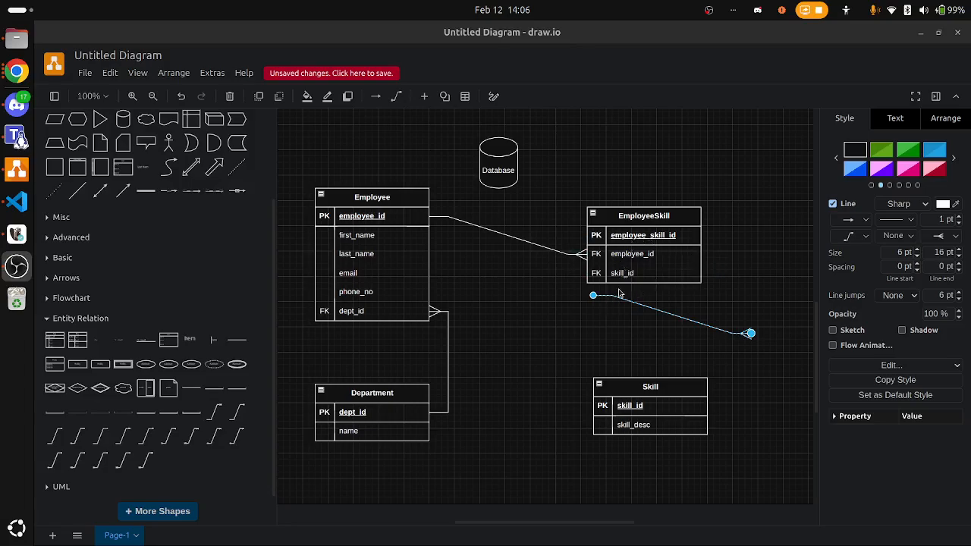
pyautogui.moveTo(596, 298); pyautogui.dragTo(710, 412)
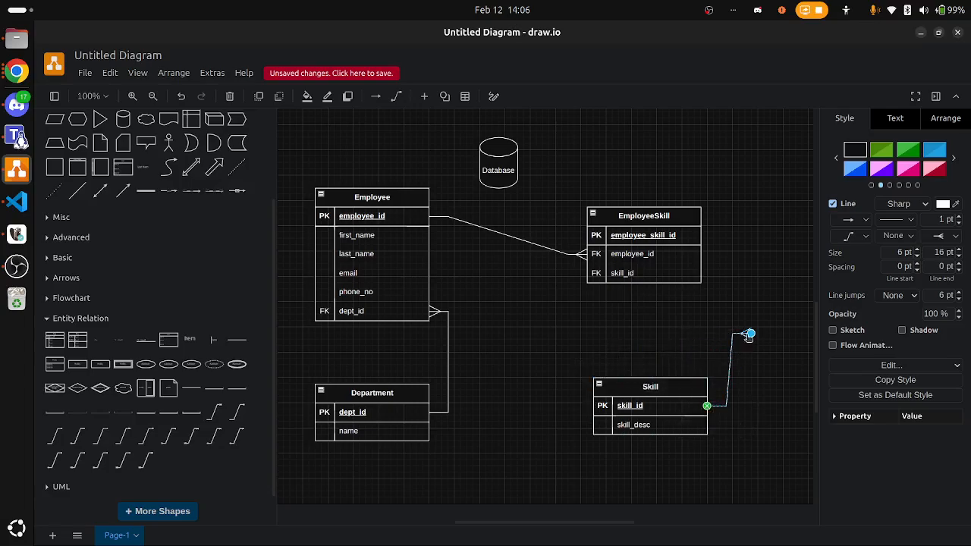
pyautogui.moveTo(750, 334); pyautogui.dragTo(700, 276)
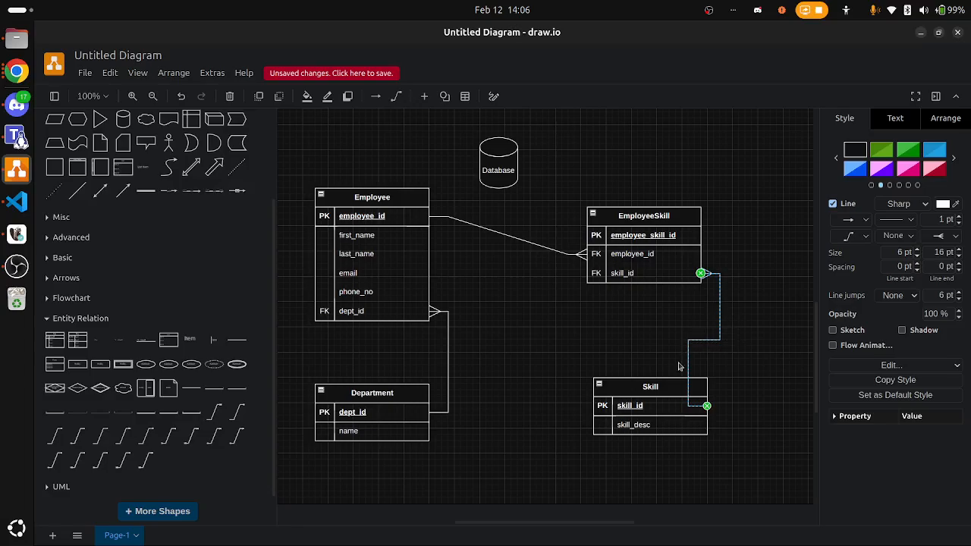
pyautogui.moveTo(665, 395)
pyautogui.mouseDown()
pyautogui.moveTo(624, 387)
pyautogui.moveTo(694, 393)
pyautogui.moveTo(661, 394)
pyautogui.mouseUp()
pyautogui.click(759, 353)
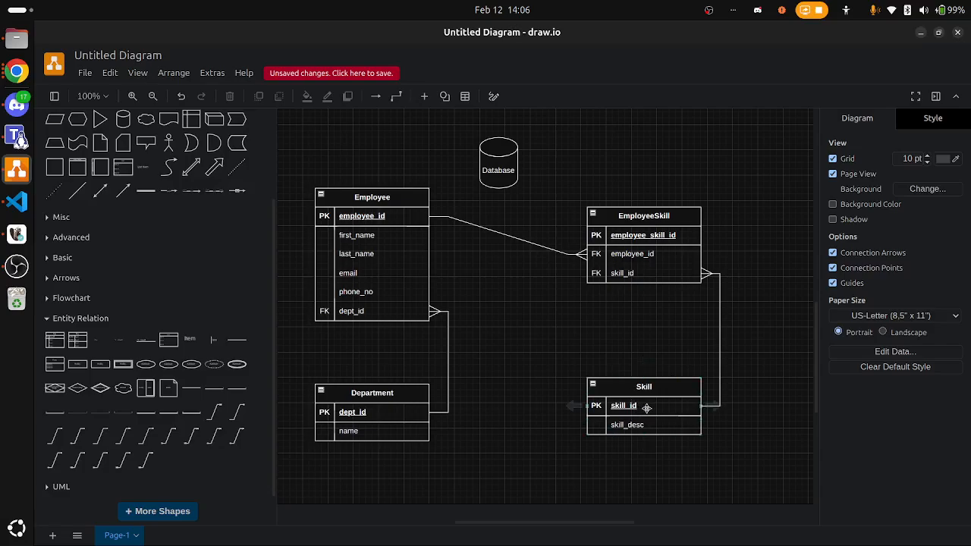
# Add a text label below the Skill table listing Java and Python on separate lines
pyautogui.scroll(3, 274, 237)
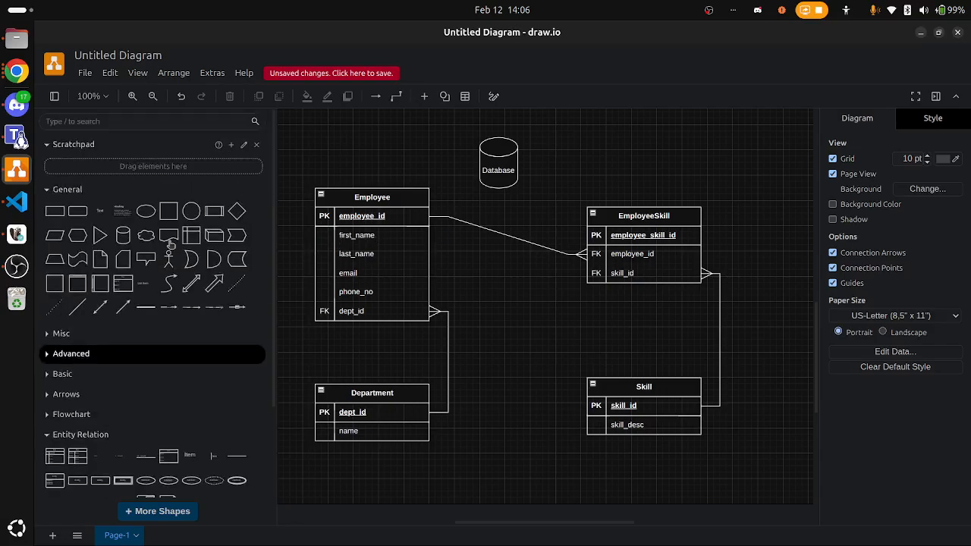
pyautogui.moveTo(100, 212); pyautogui.dragTo(619, 460)
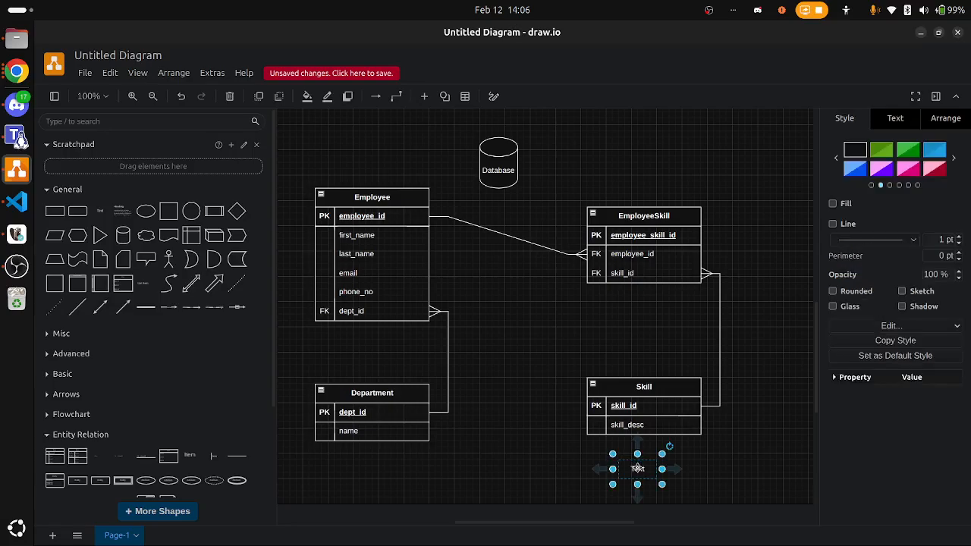
pyautogui.doubleClick(637, 467)
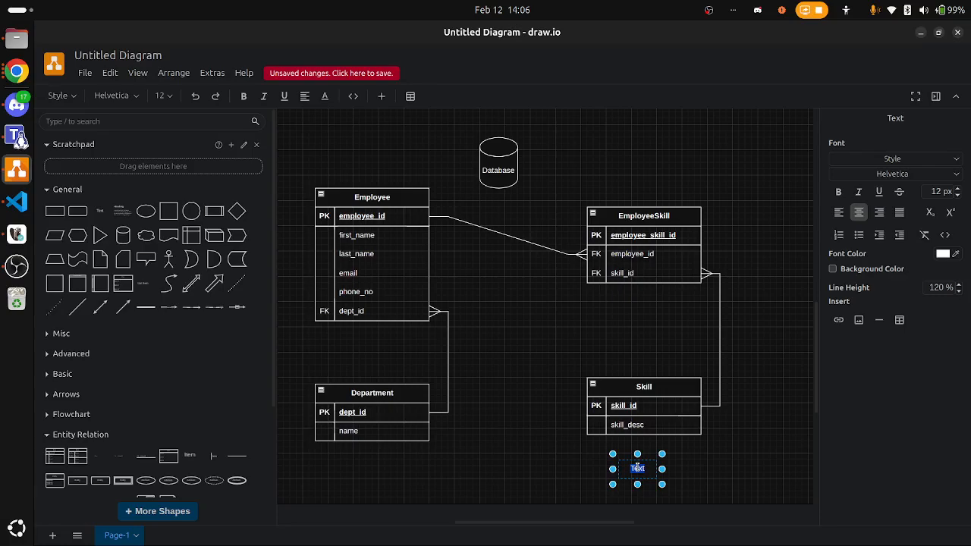
pyautogui.write('Java')
pyautogui.press('Return')
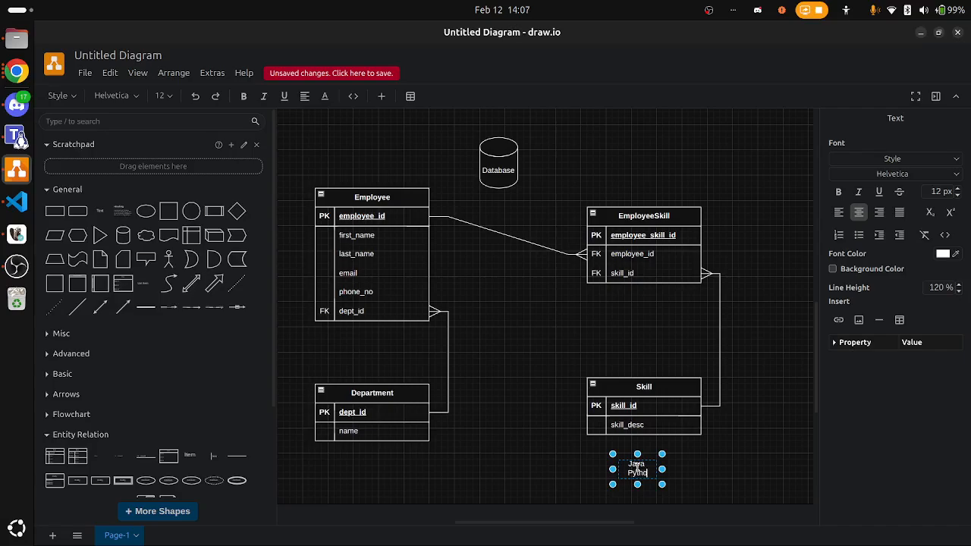
pyautogui.click(710, 475)
pyautogui.click(709, 475)
pyautogui.click(639, 467)
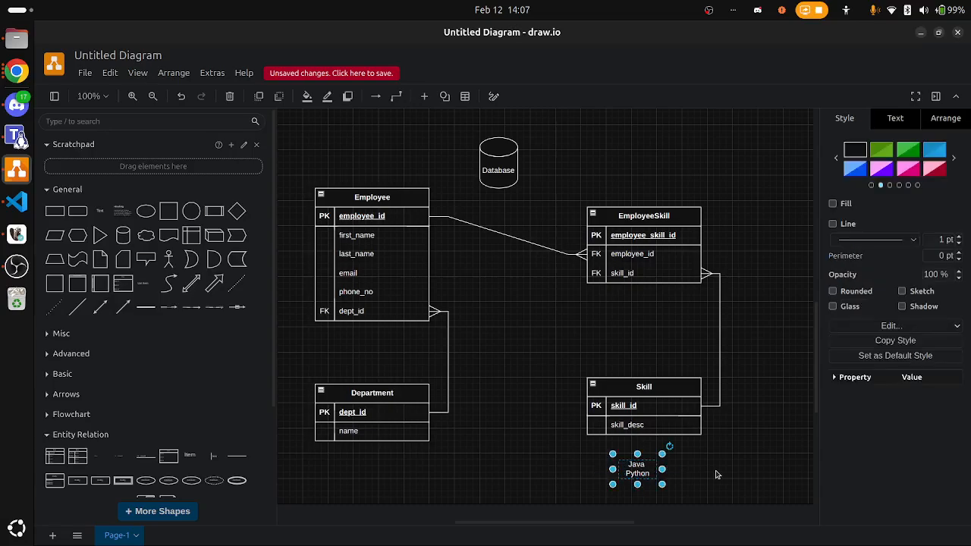
# Replace the label text below the Skill table with Frontend, Backend and Full stack dev on separate lines, resizing the label to fit
pyautogui.doubleClick(642, 465)
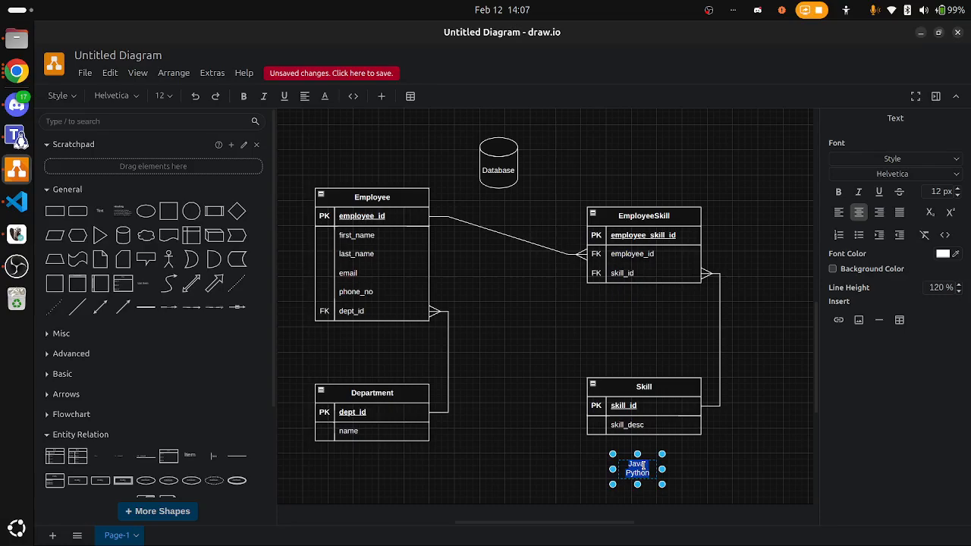
pyautogui.write('Frontend')
pyautogui.press('Return')
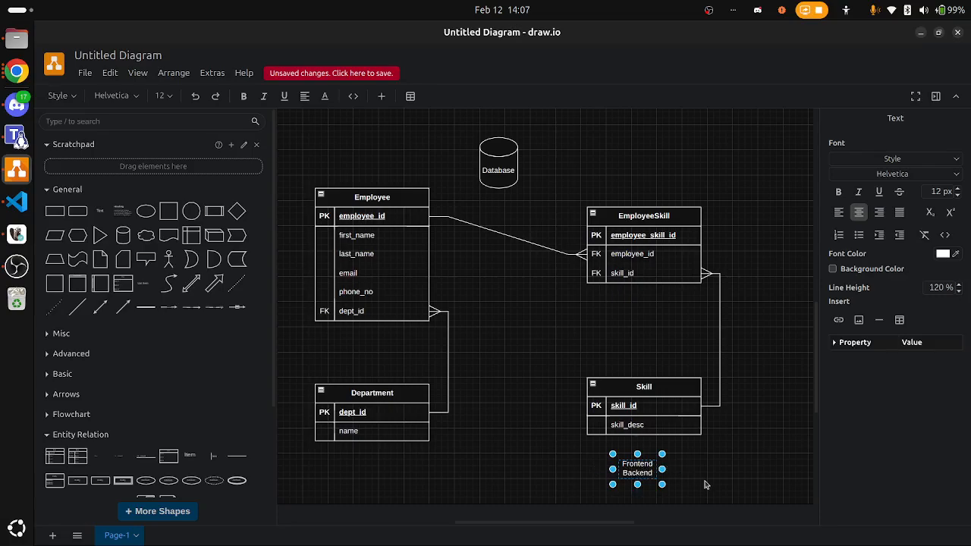
pyautogui.press('Return')
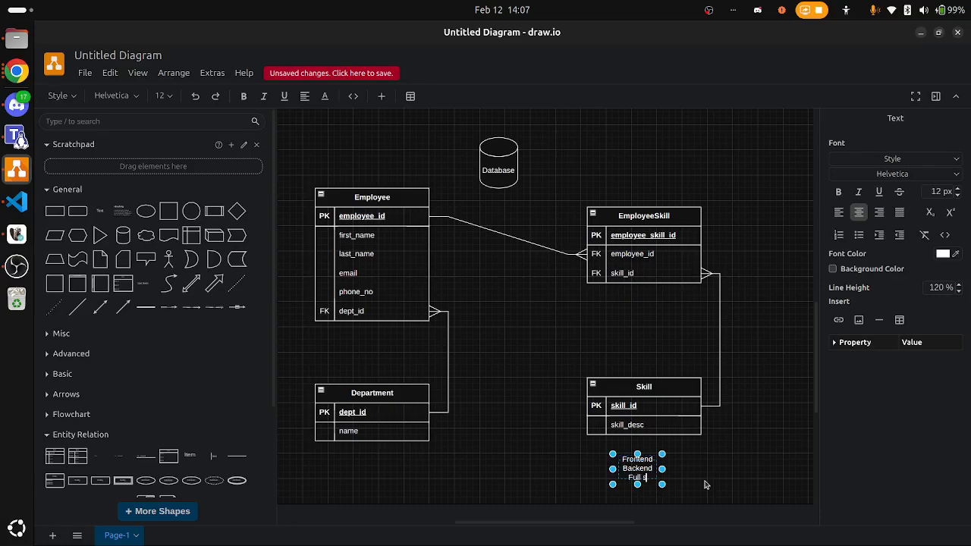
pyautogui.write('Full stack')
pyautogui.press('Return')
pyautogui.write('dev')
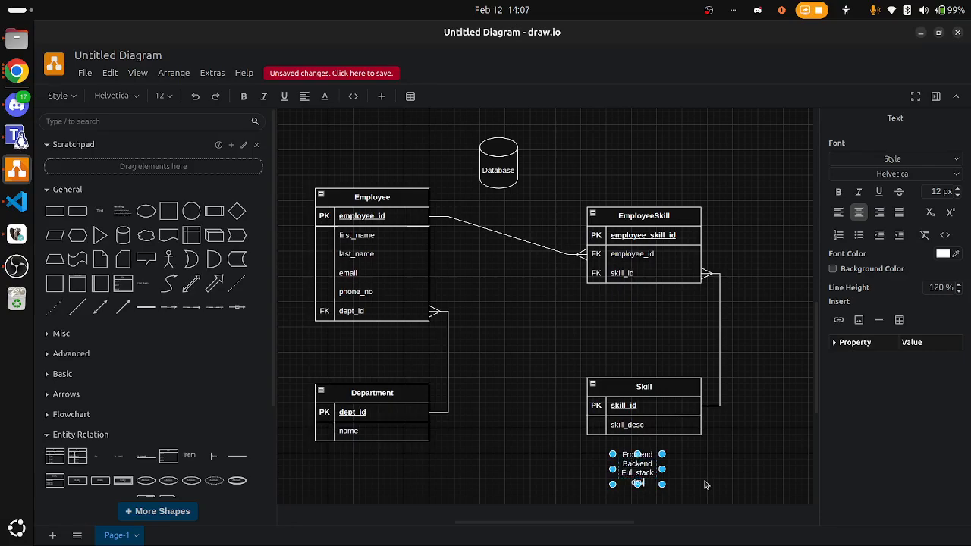
pyautogui.moveTo(663, 484); pyautogui.dragTo(652, 465)
pyautogui.click(743, 476)
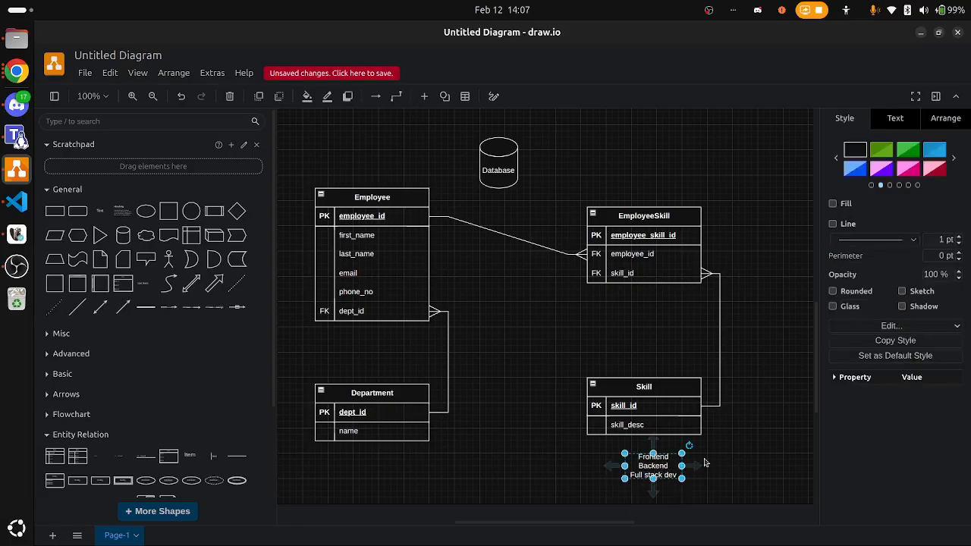
pyautogui.click(730, 461)
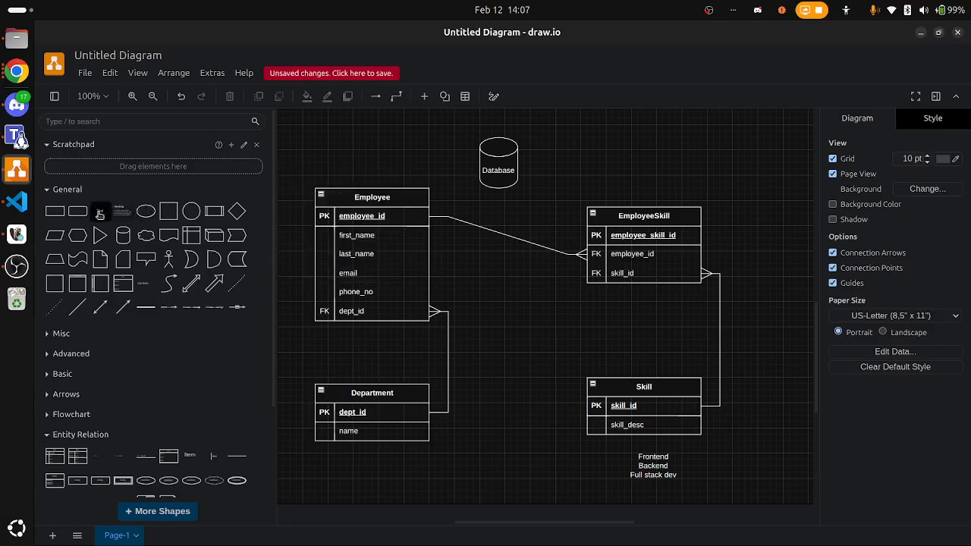
# Add a text label reading Dev Department below the Department table
pyautogui.moveTo(100, 211); pyautogui.dragTo(342, 464)
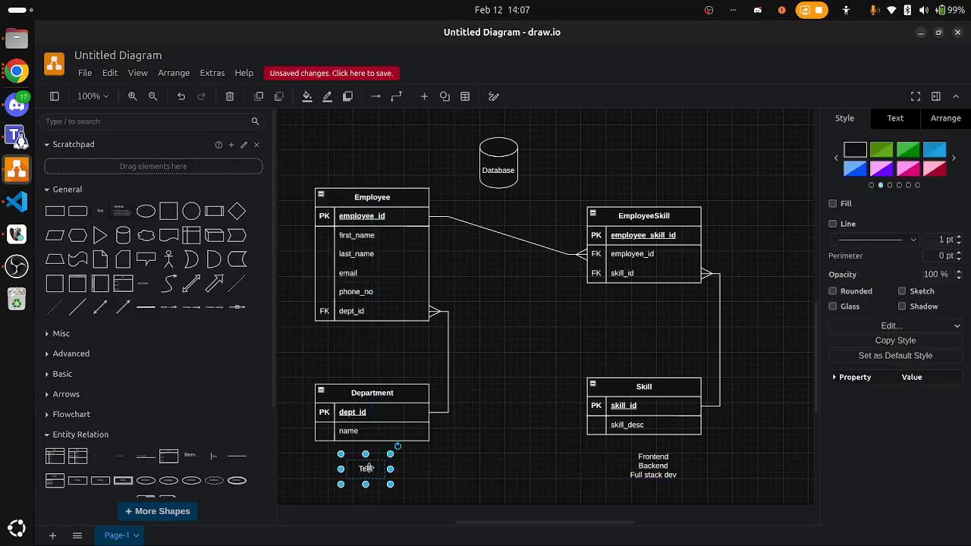
pyautogui.doubleClick(365, 468)
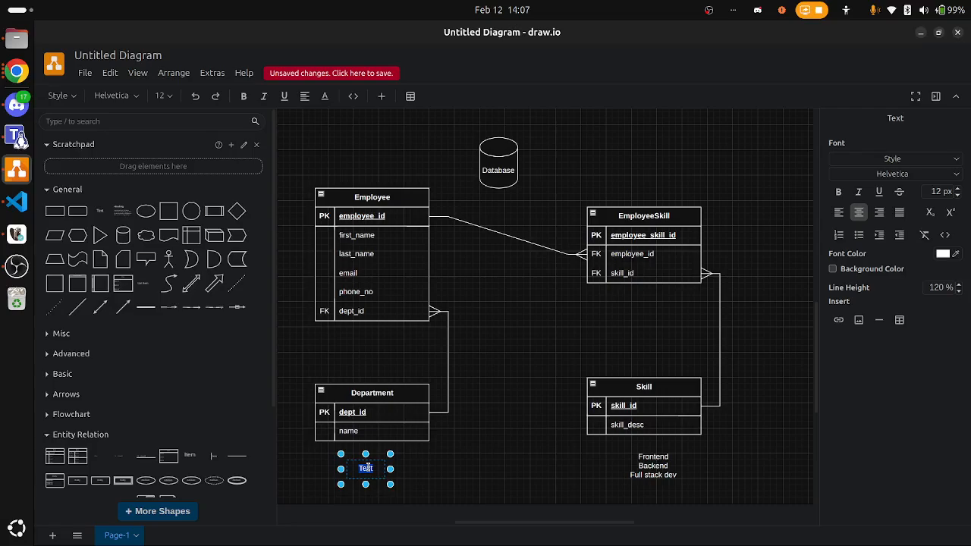
pyautogui.write('Softwa')
pyautogui.press('BackSpace')
pyautogui.press('BackSpace')
pyautogui.press('BackSpace')
pyautogui.press('BackSpace')
pyautogui.press('BackSpace')
pyautogui.press('BackSpace')
pyautogui.write('Dev')
pyautogui.write(' Depart')
pyautogui.write('ment')
pyautogui.click(448, 474)
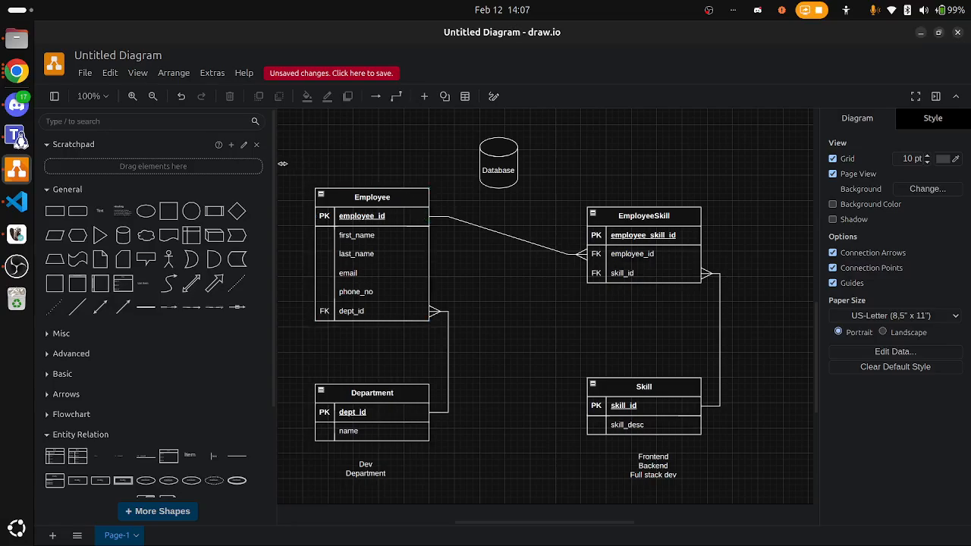
# Add a text label above the Employee table listing three sample employee first names on separate lines
pyautogui.moveTo(93, 215); pyautogui.dragTo(326, 143)
pyautogui.doubleClick(346, 145)
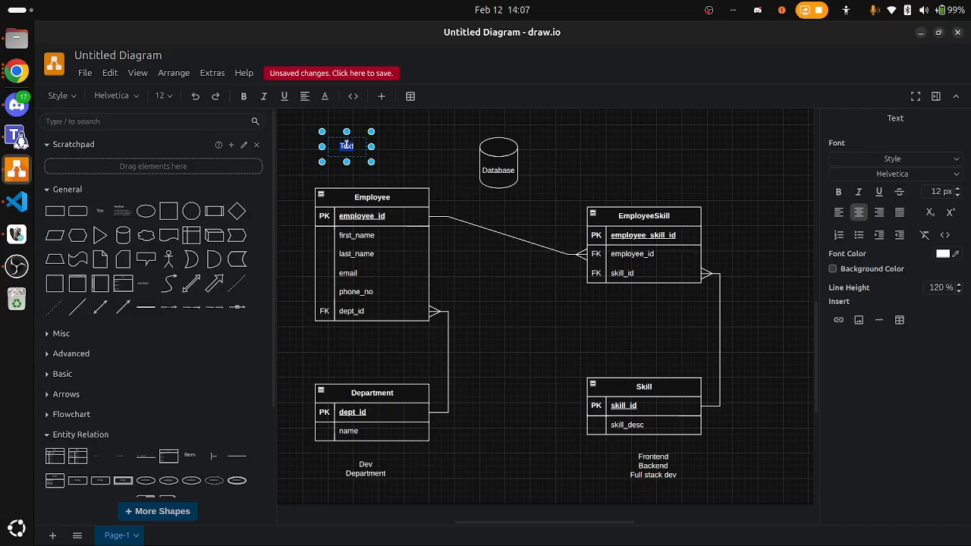
pyautogui.write('Sanson')
pyautogui.press('Escape')
pyautogui.press('Return')
pyautogui.write('James')
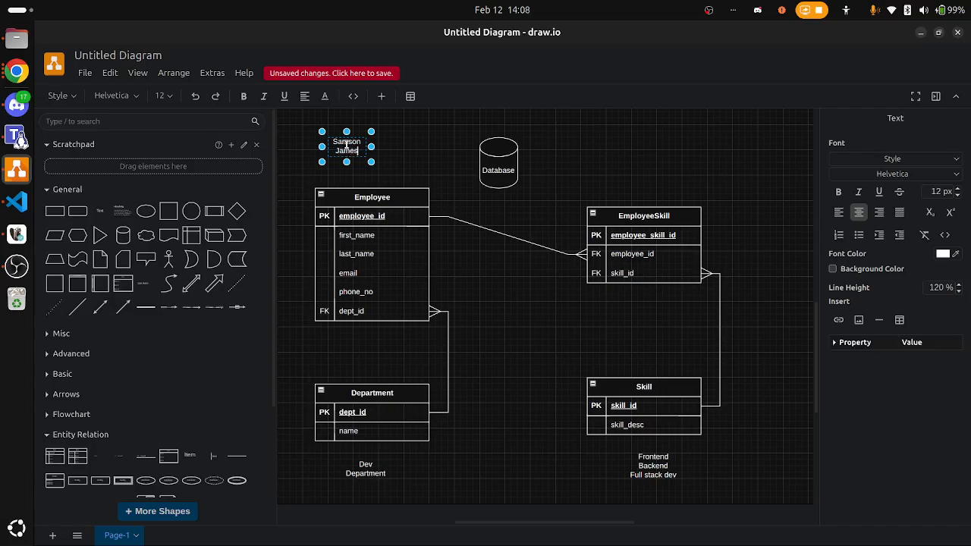
pyautogui.press('Return')
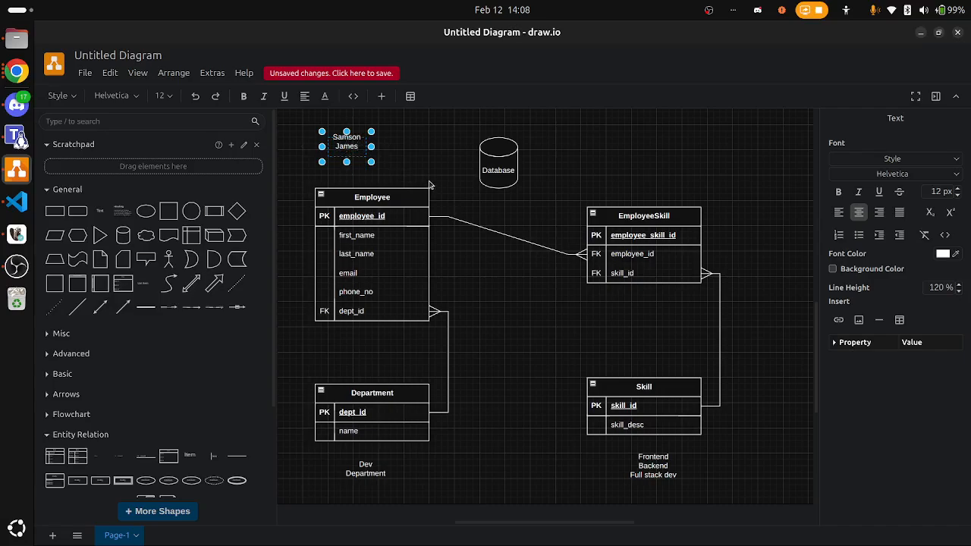
pyautogui.write('Peter')
pyautogui.click(402, 152)
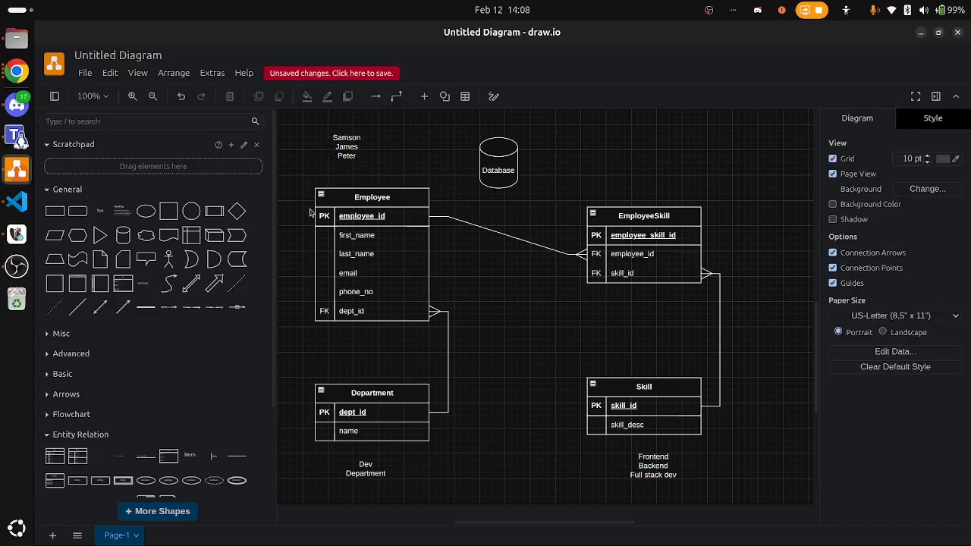
# Add a text label above the EmployeeSkill table reading Backend and Development on separate lines
pyautogui.moveTo(380, 254)
pyautogui.moveTo(359, 138)
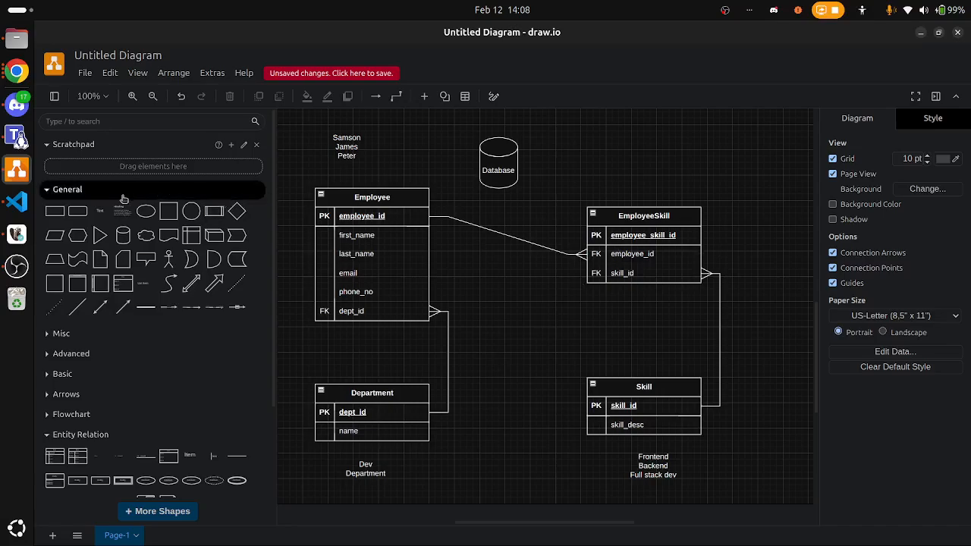
pyautogui.moveTo(101, 212); pyautogui.dragTo(650, 171)
pyautogui.doubleClick(654, 172)
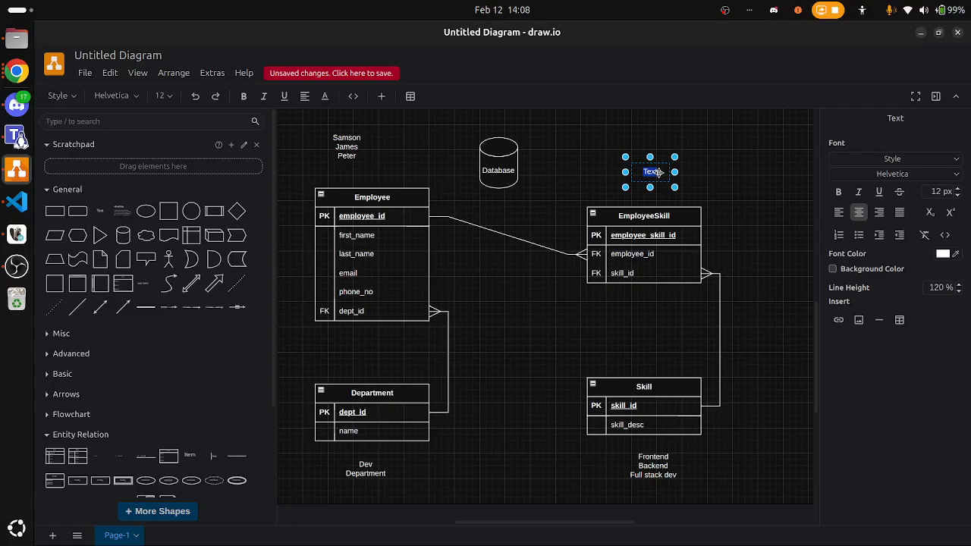
pyautogui.write('BackendDe')
pyautogui.press('BackSpace')
pyautogui.press('BackSpace')
pyautogui.press('Return')
pyautogui.write('Development')
pyautogui.click(748, 186)
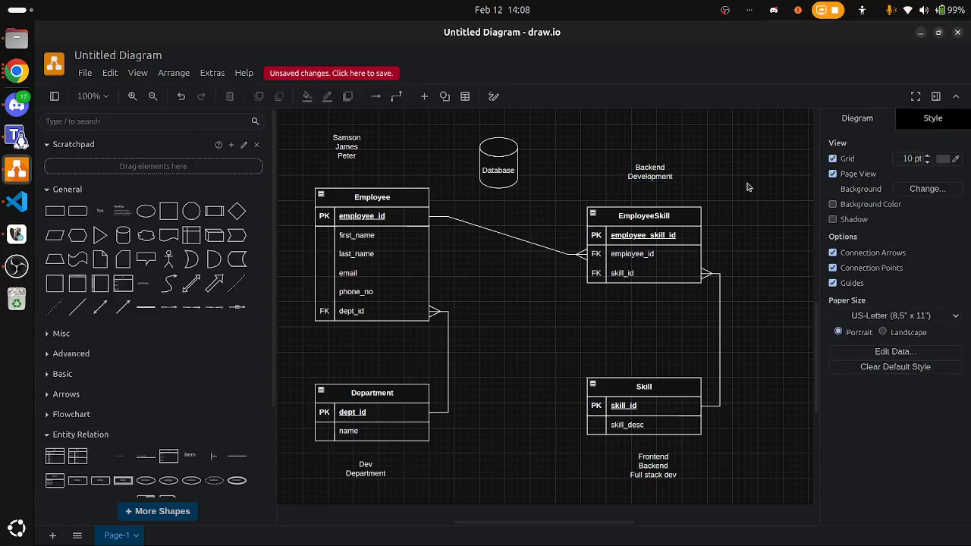
# Append Frontend and Dev as two more lines to the label above the EmployeeSkill table
pyautogui.click(341, 141)
pyautogui.click(605, 216)
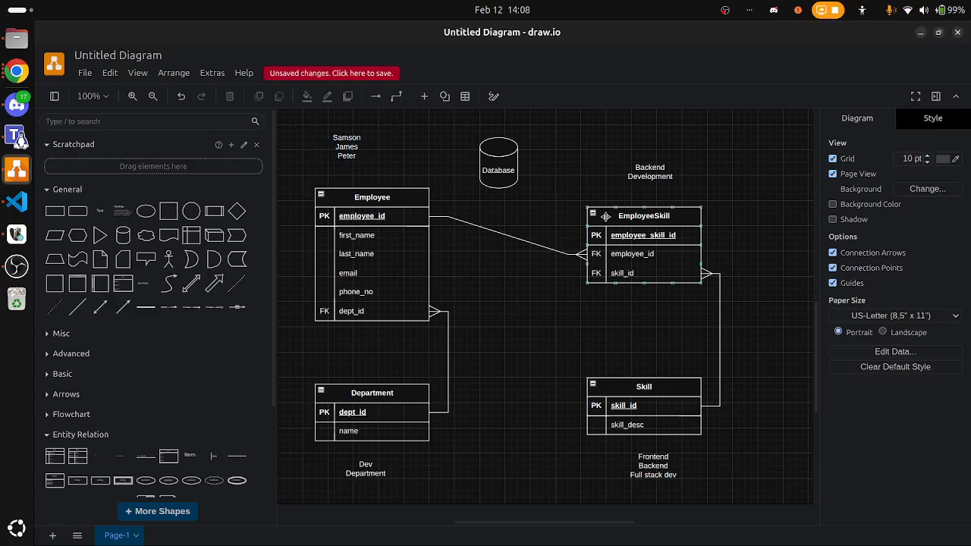
pyautogui.doubleClick(667, 169)
pyautogui.click(668, 175)
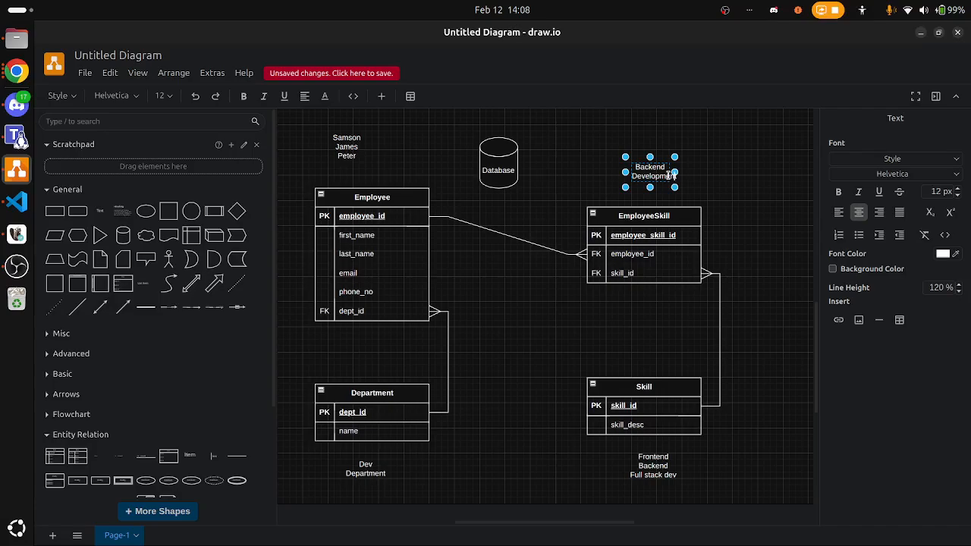
pyautogui.press('Return')
pyautogui.write('Frontend')
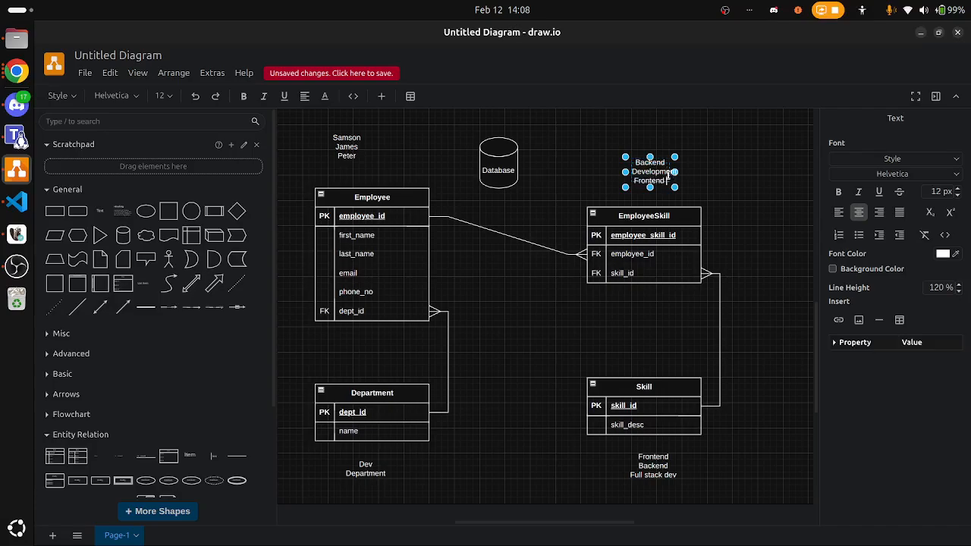
pyautogui.press('Return')
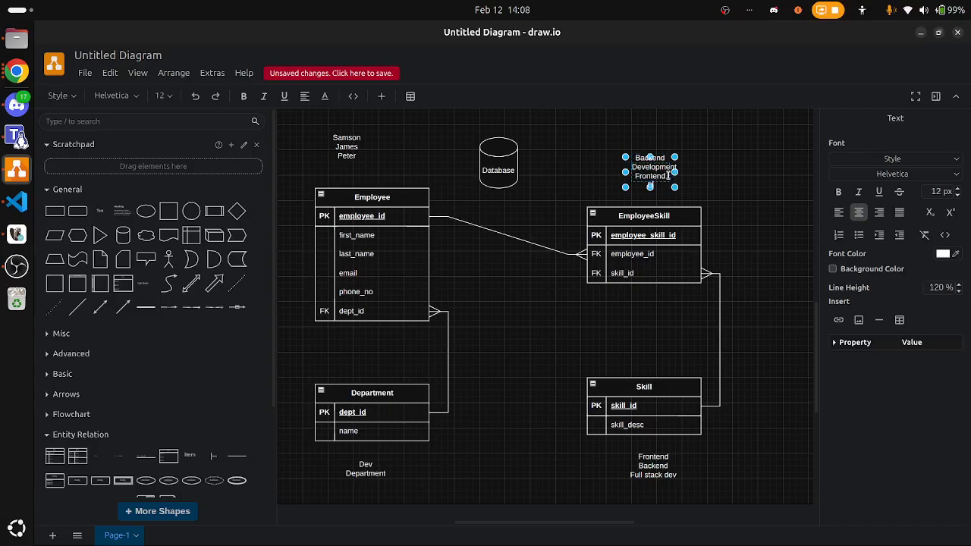
pyautogui.write('Dev')
pyautogui.click(712, 160)
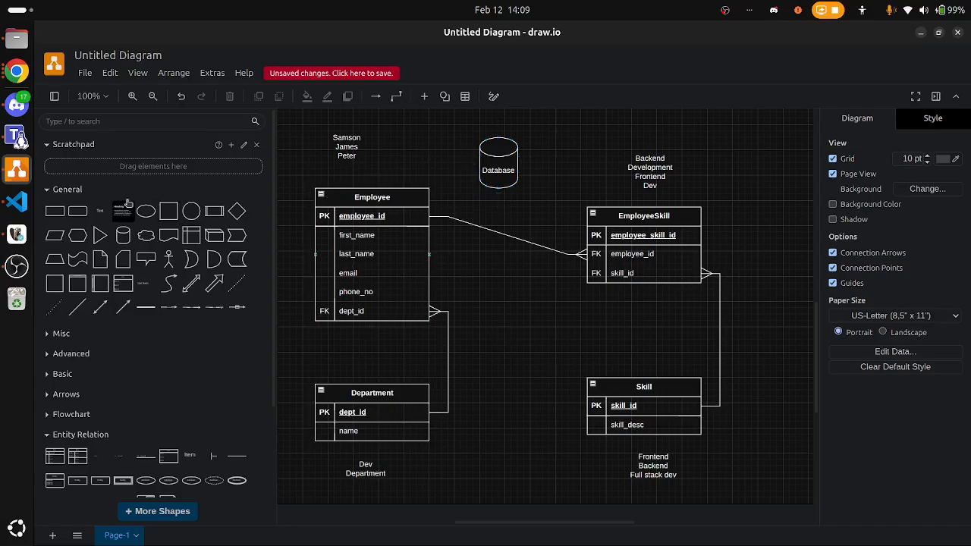
# Switch to VS Code and look over the whole docker-compose.yml file, including its MySQL image and port lines
pyautogui.click(14, 203)
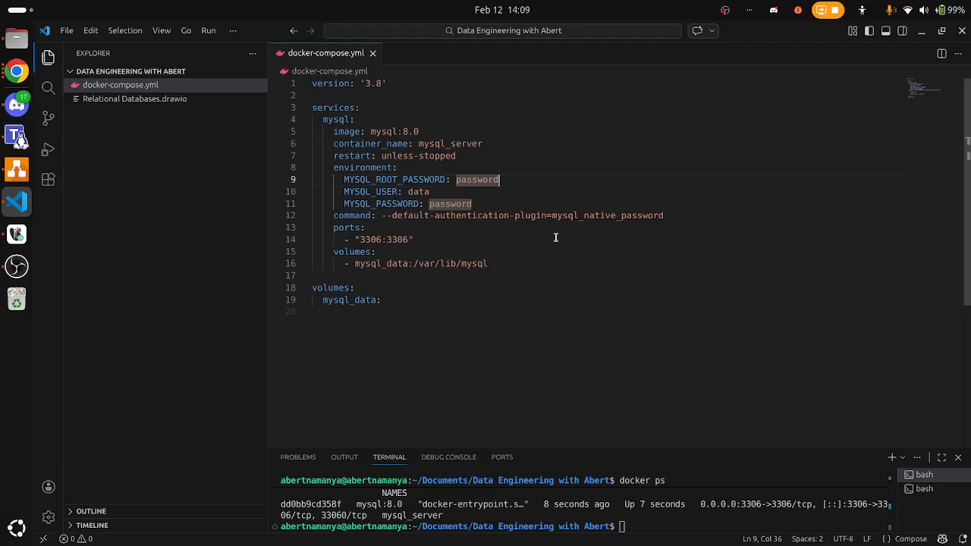
pyautogui.doubleClick(383, 132)
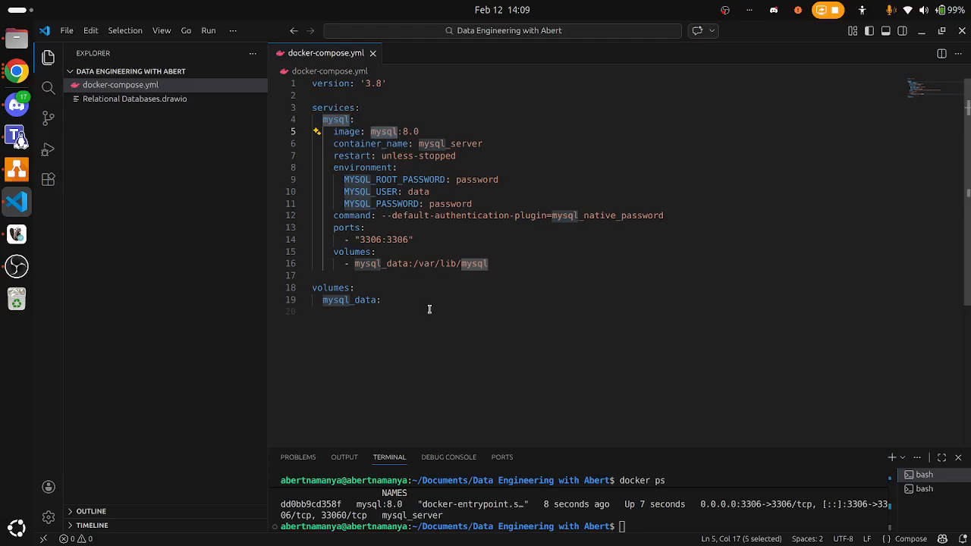
pyautogui.moveTo(429, 315); pyautogui.dragTo(311, 82)
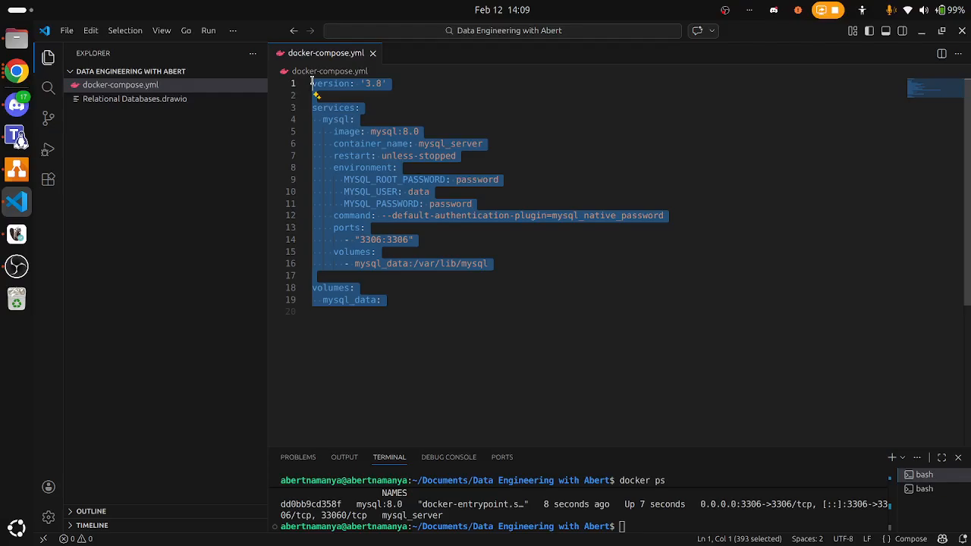
pyautogui.click(397, 239)
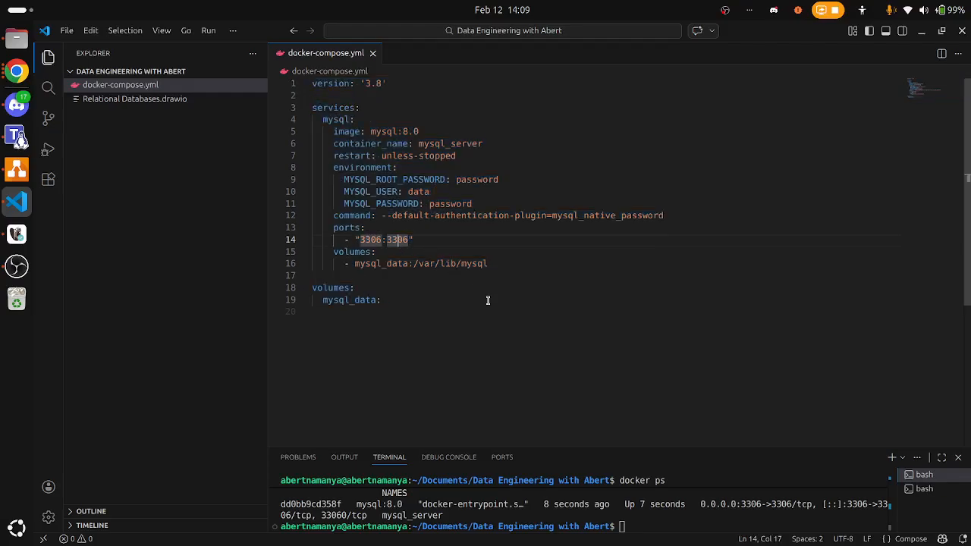
pyautogui.moveTo(388, 309); pyautogui.dragTo(310, 85)
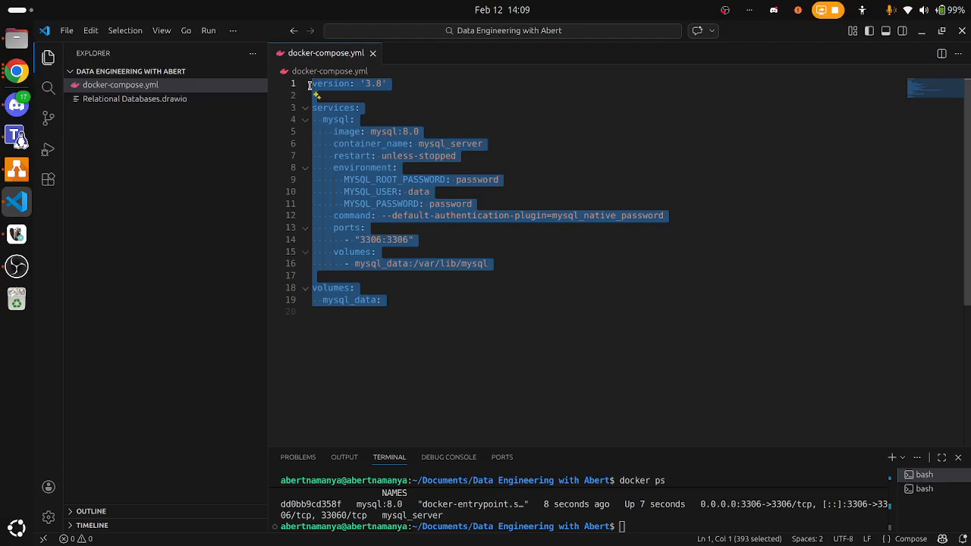
pyautogui.click(431, 351)
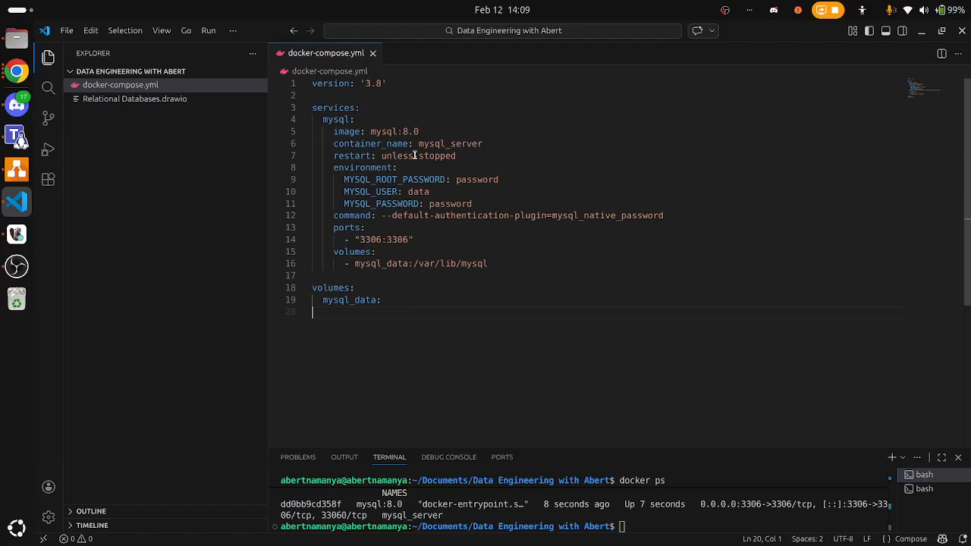
# Examine the mysql service settings in docker-compose.yml: image, container name, root password, authentication plugin command and port mapping
pyautogui.click(330, 119)
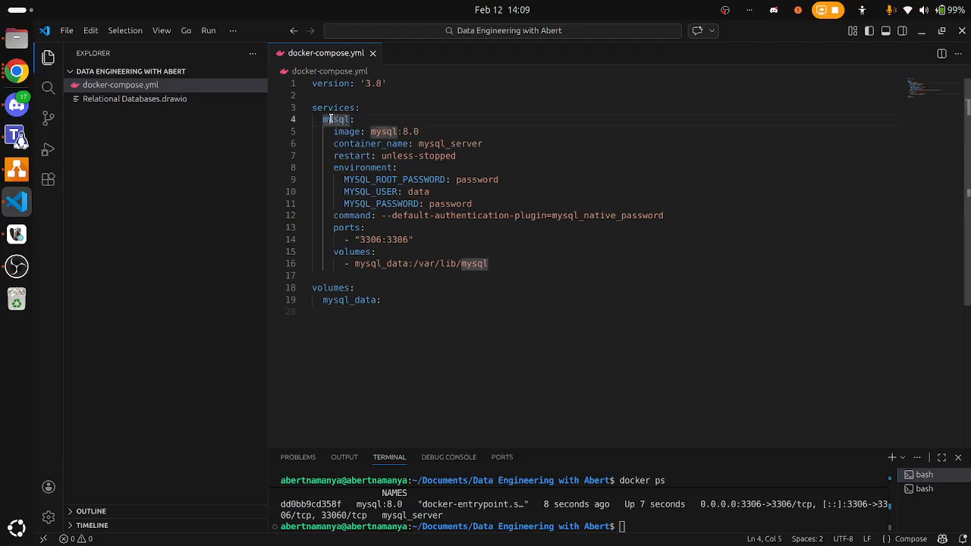
pyautogui.moveTo(334, 131); pyautogui.dragTo(356, 131)
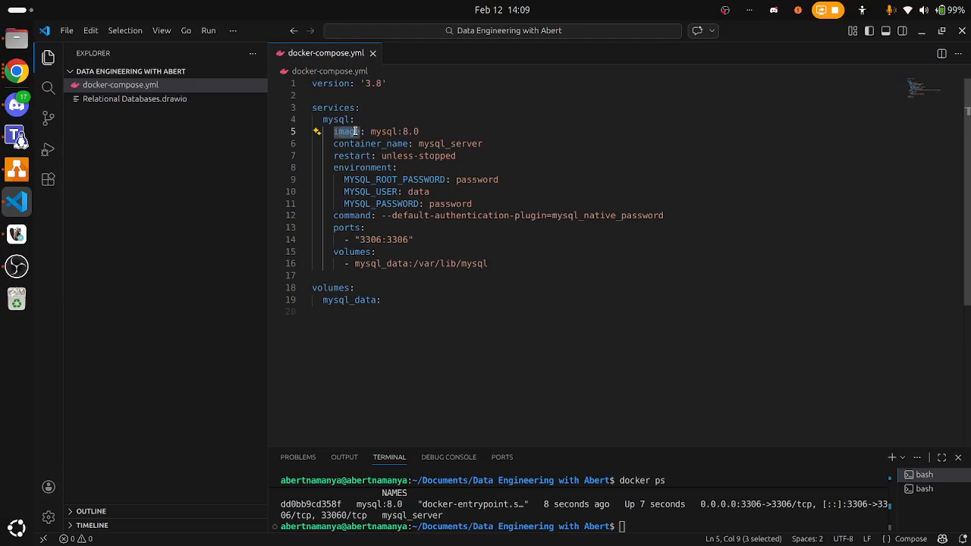
pyautogui.doubleClick(391, 143)
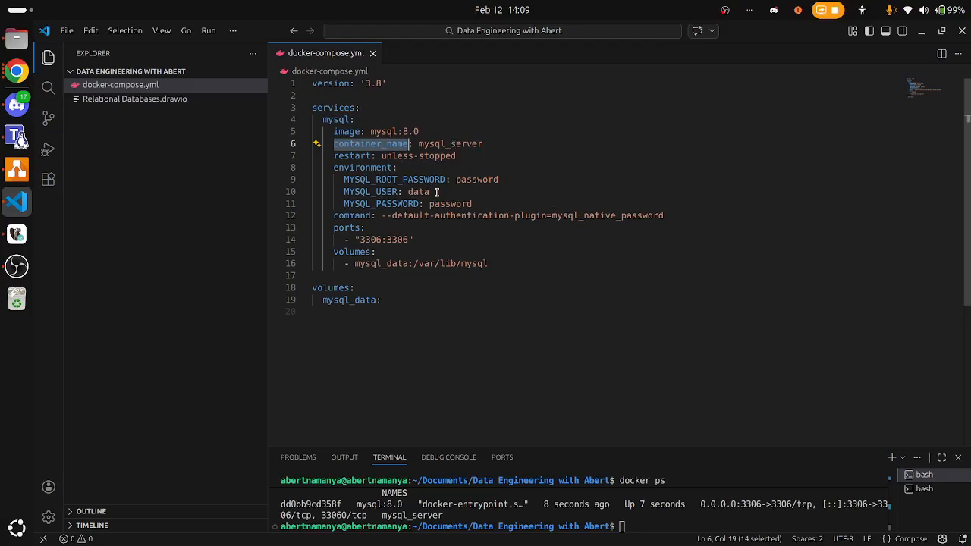
pyautogui.doubleClick(470, 179)
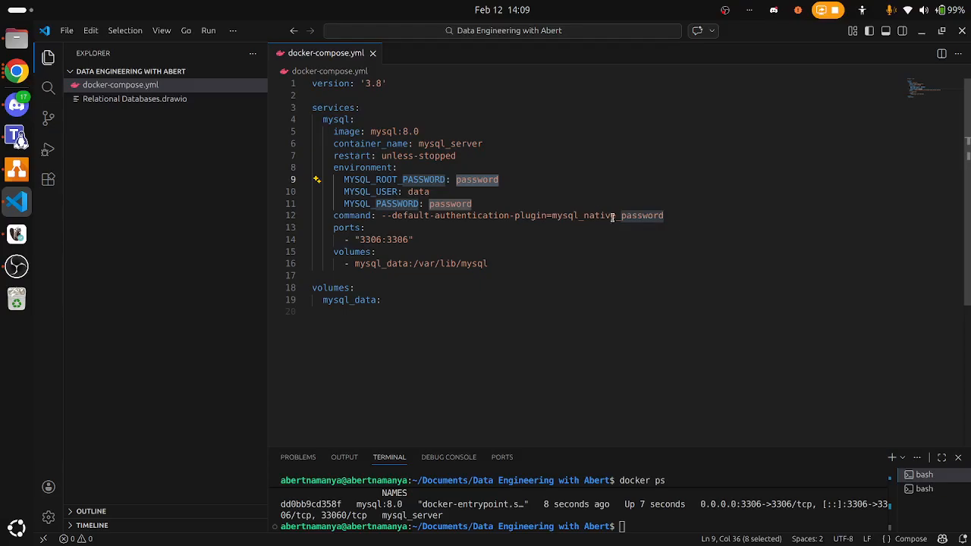
pyautogui.click(480, 216)
pyautogui.doubleClick(481, 217)
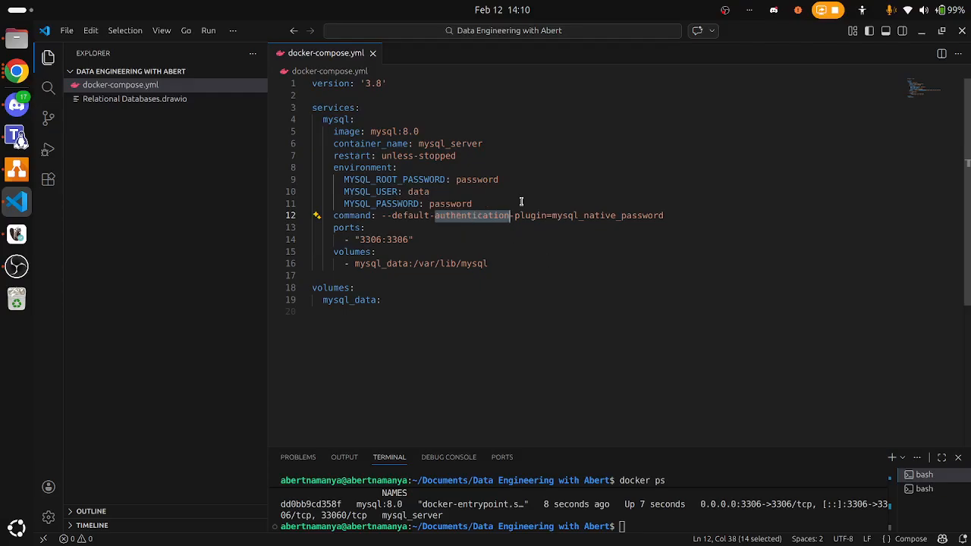
pyautogui.moveTo(658, 215); pyautogui.dragTo(426, 215)
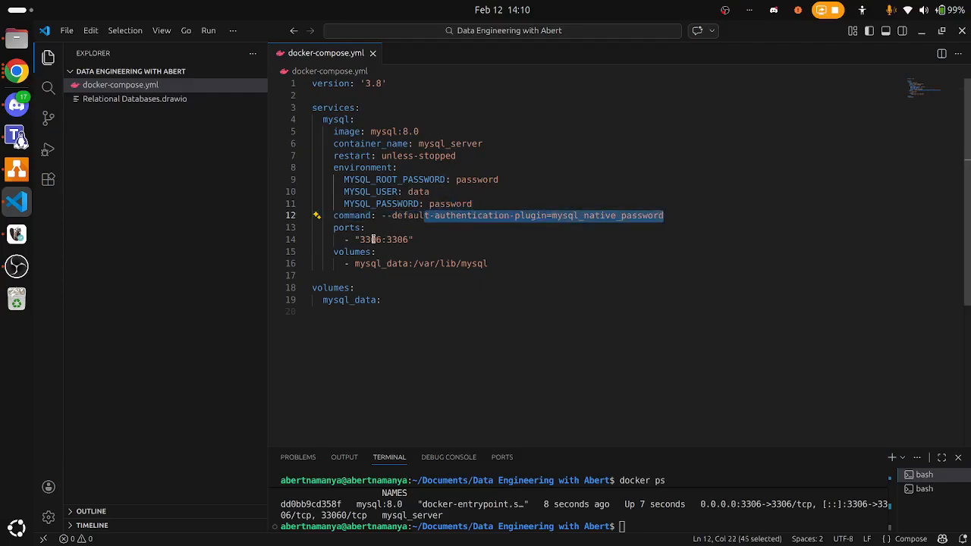
pyautogui.doubleClick(371, 239)
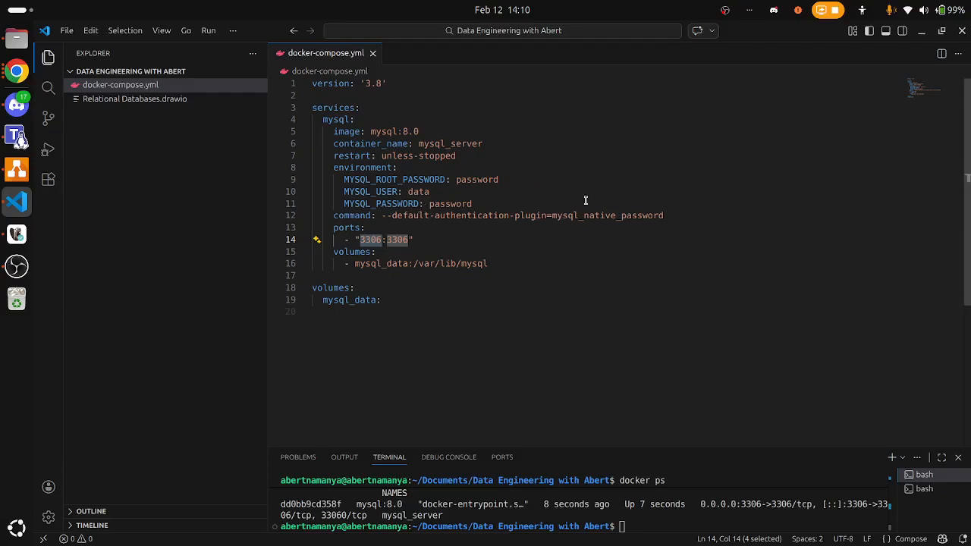
pyautogui.moveTo(429, 297); pyautogui.dragTo(312, 78)
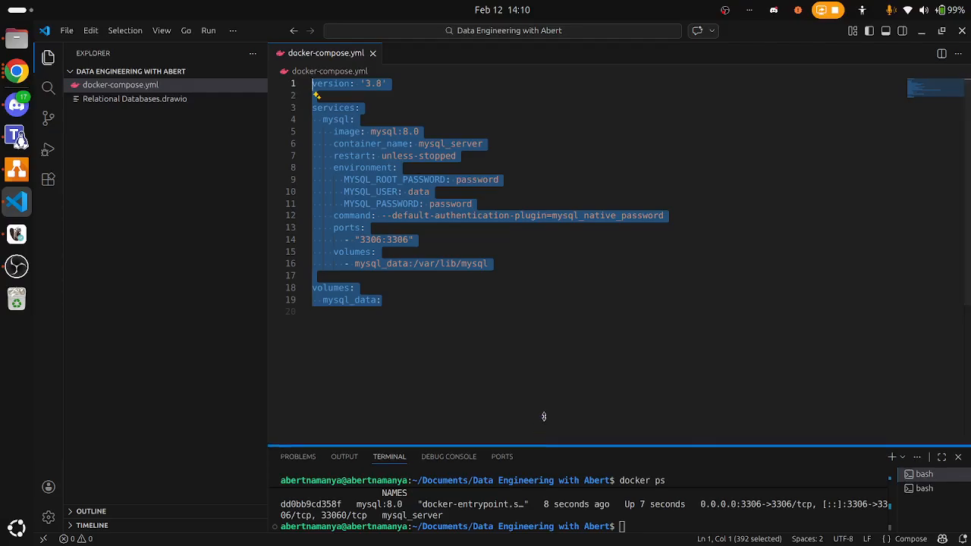
# Enlarge the terminal and examine the docker compose up and docker ps output for creation time, status, host address and ports
pyautogui.moveTo(535, 446); pyautogui.dragTo(539, 377)
pyautogui.click(671, 470)
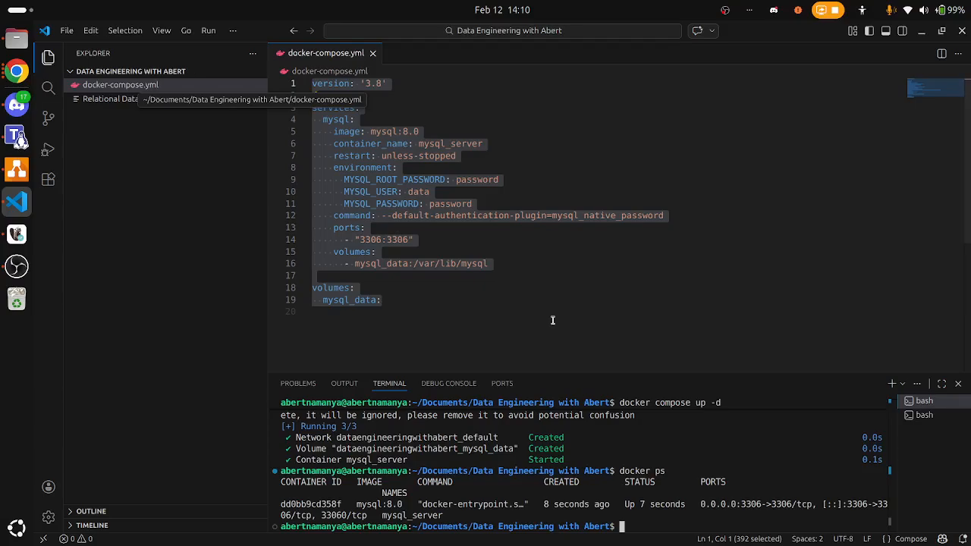
pyautogui.moveTo(589, 458); pyautogui.dragTo(272, 437)
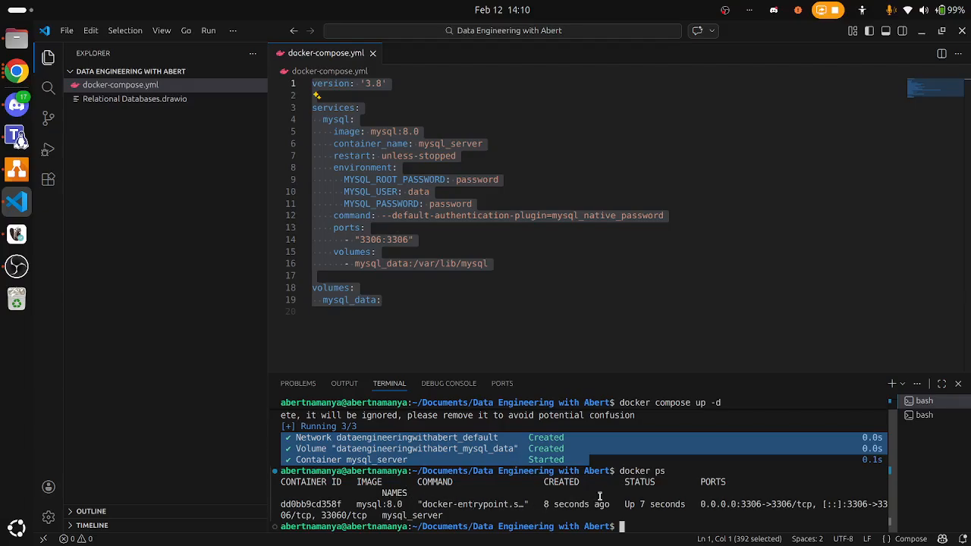
pyautogui.moveTo(612, 504); pyautogui.dragTo(543, 504)
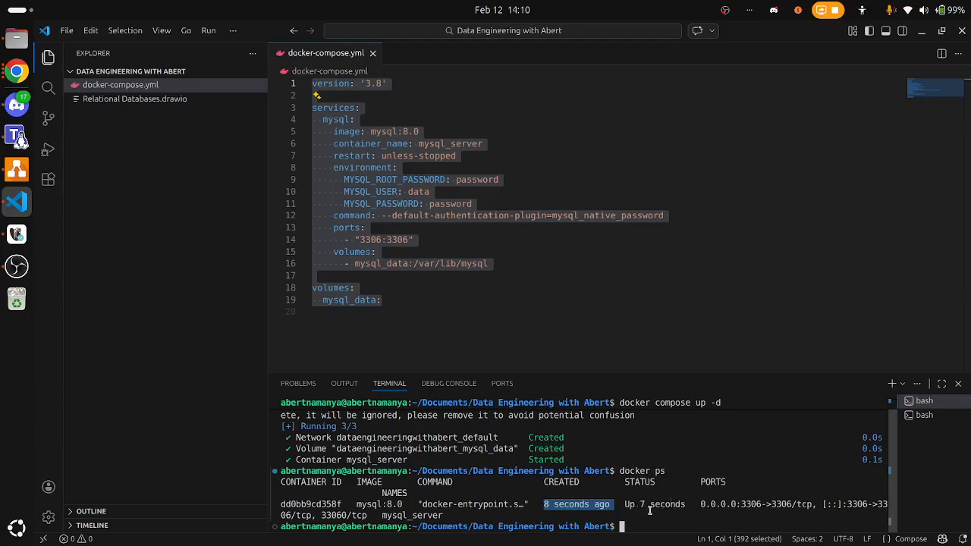
pyautogui.moveTo(687, 504); pyautogui.dragTo(623, 505)
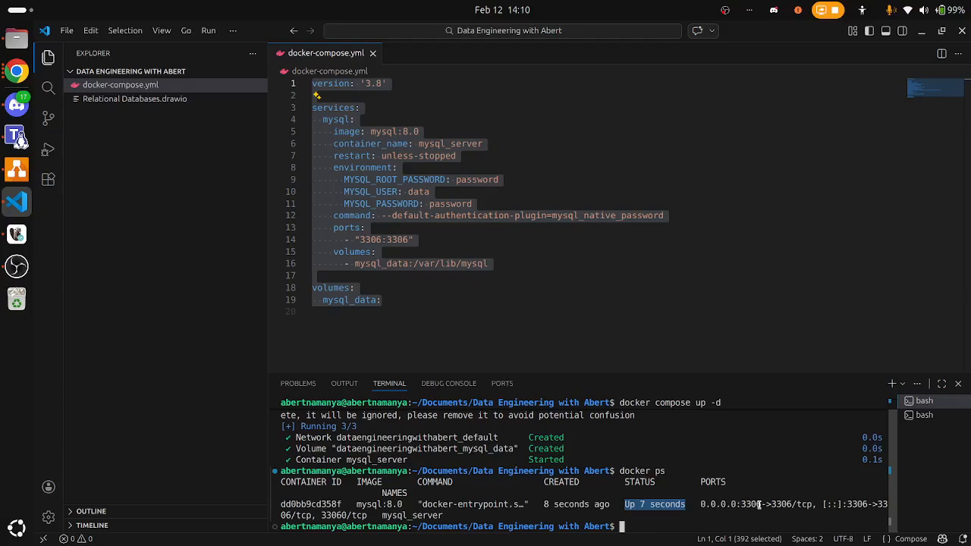
pyautogui.moveTo(762, 504); pyautogui.dragTo(702, 502)
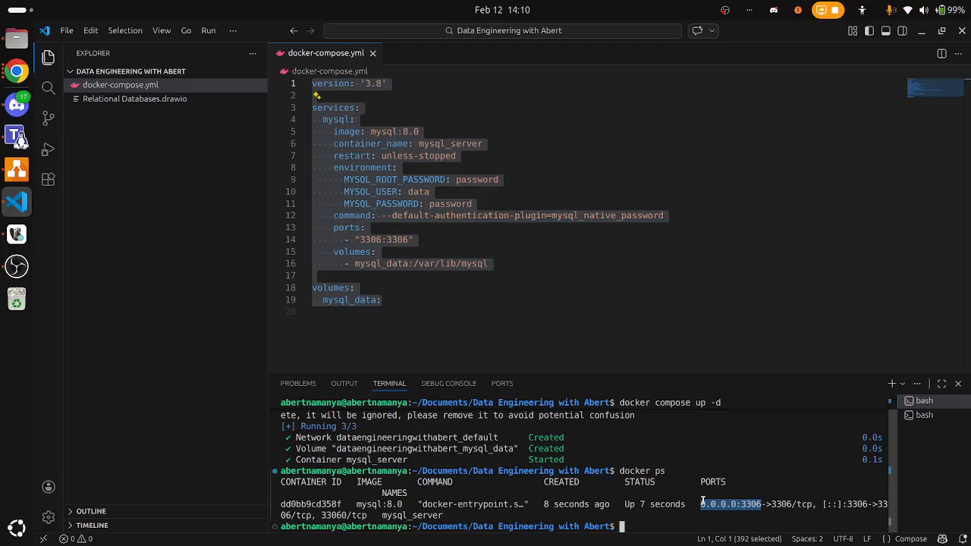
pyautogui.click(741, 495)
pyautogui.moveTo(738, 504); pyautogui.dragTo(689, 505)
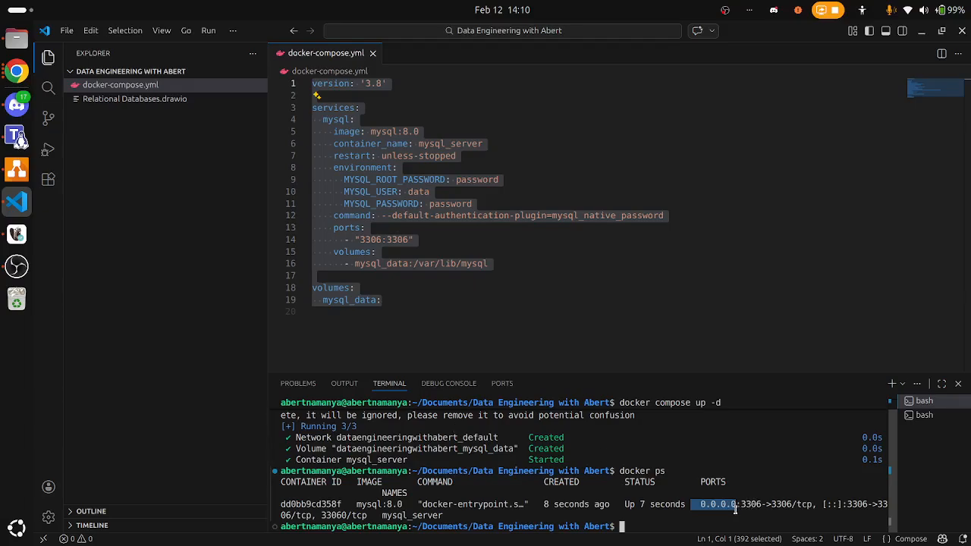
pyautogui.doubleClick(733, 504)
pyautogui.click(734, 503)
pyautogui.moveTo(734, 504); pyautogui.dragTo(698, 505)
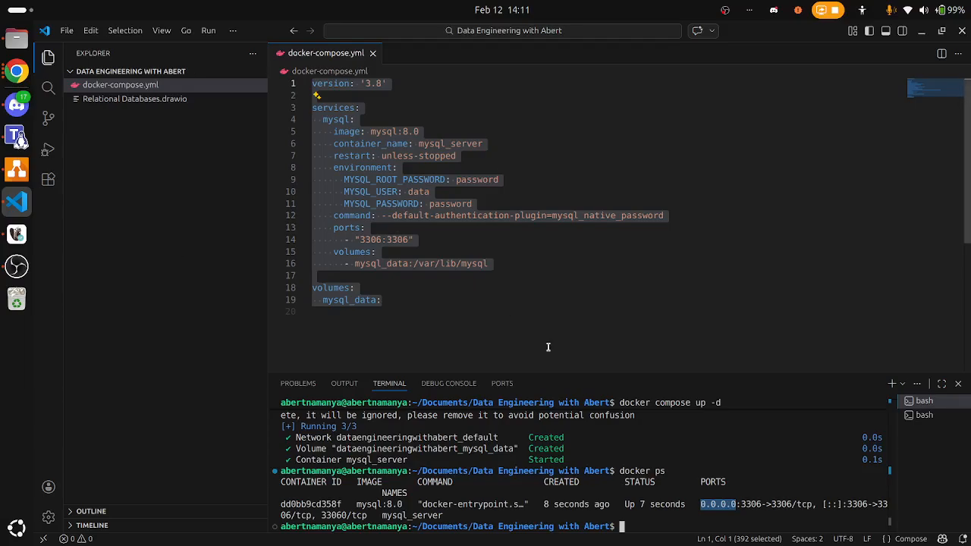
# Create a new file named readMe.md in the Data Engineering with Abert project folder
pyautogui.rightClick(173, 185)
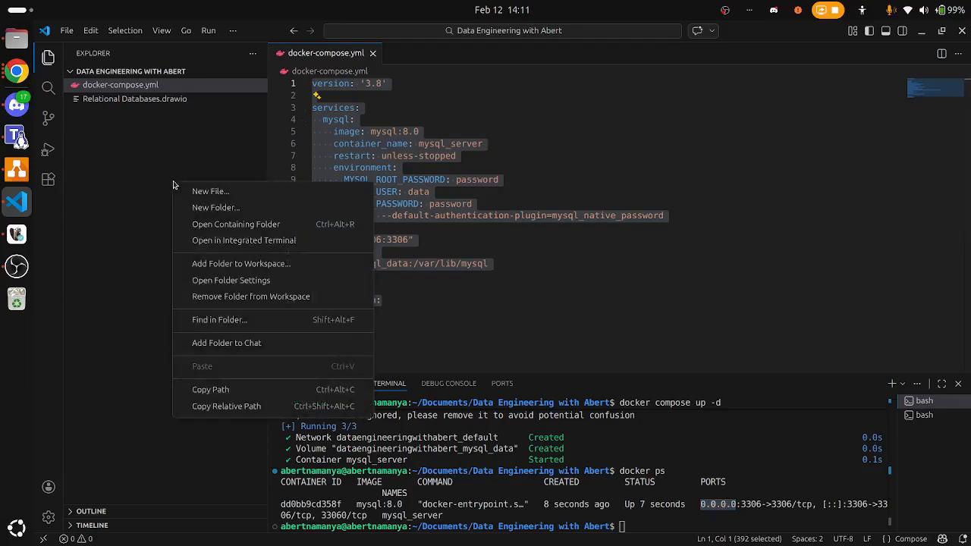
pyautogui.click(209, 193)
pyautogui.write('re')
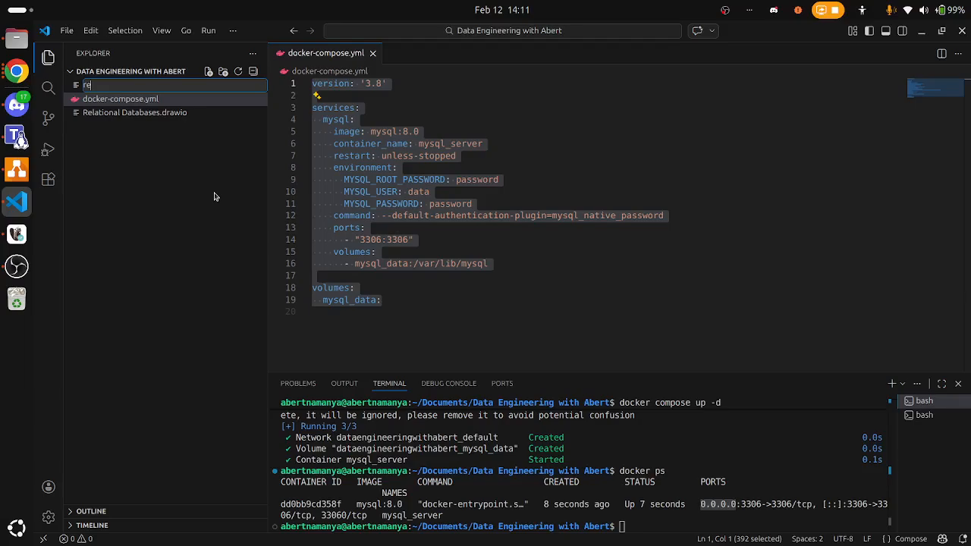
pyautogui.write('adMe.md')
pyautogui.press('Return')
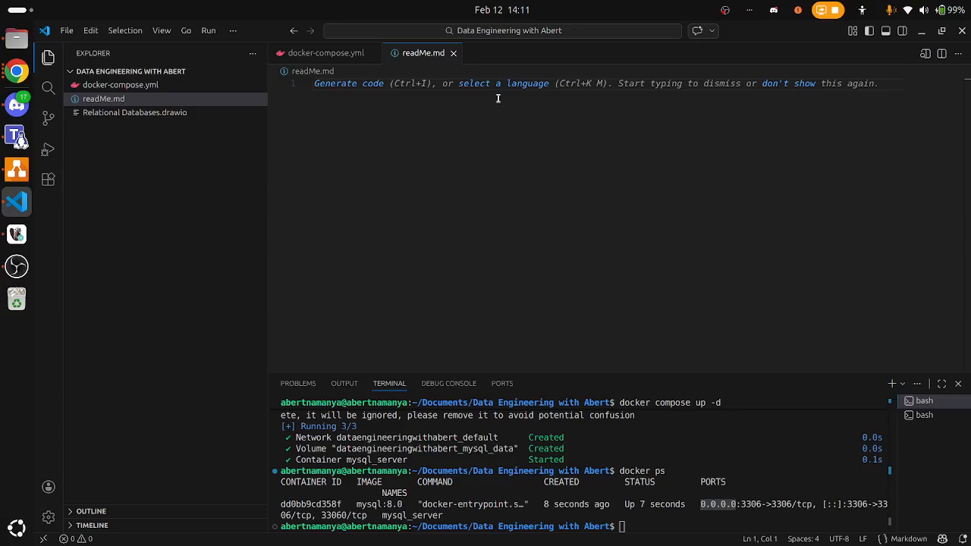
# Add the headings "## Docker installed" and "## DbWeaver" on separate lines of readMe.md, leaving the first line blank
pyautogui.press('Return')
pyautogui.write('## ')
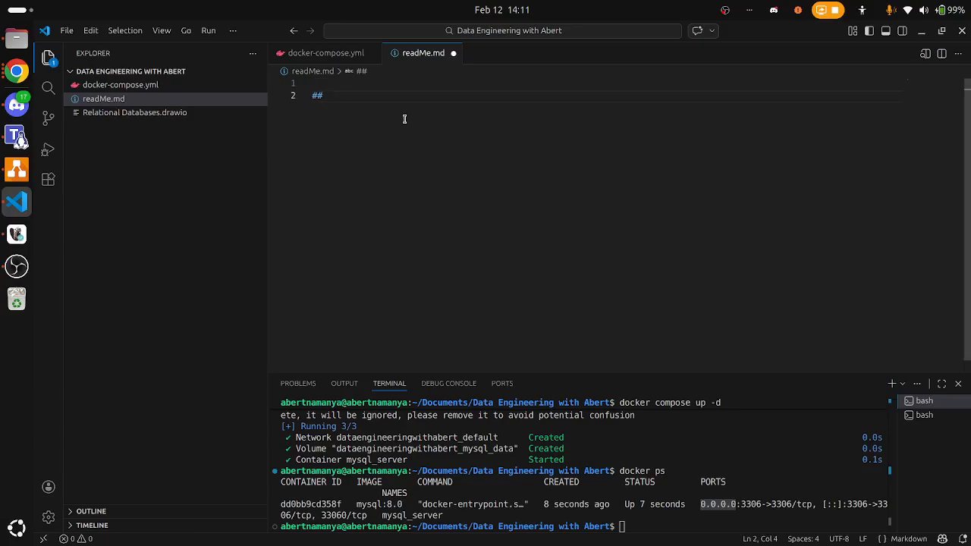
pyautogui.write('Docker installed')
pyautogui.press('Return')
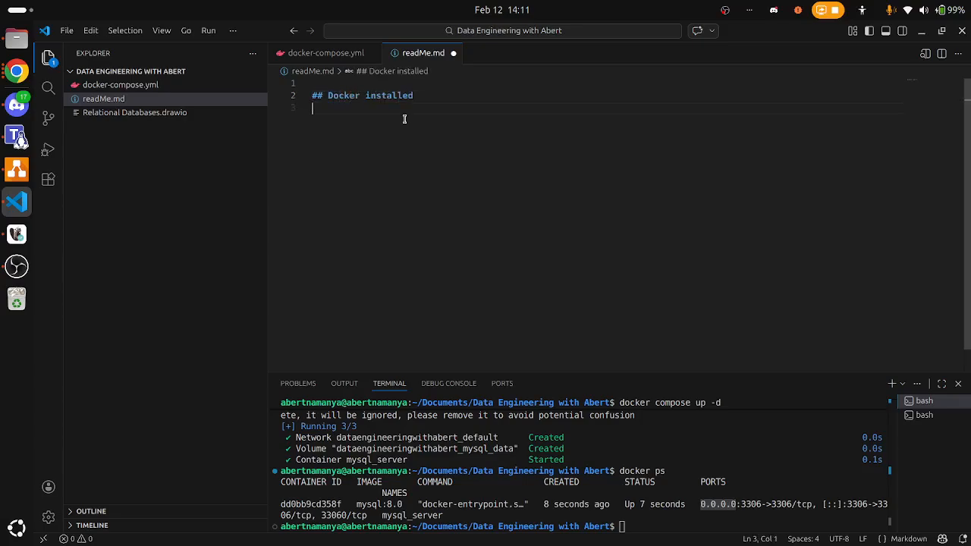
pyautogui.write('## DbWea')
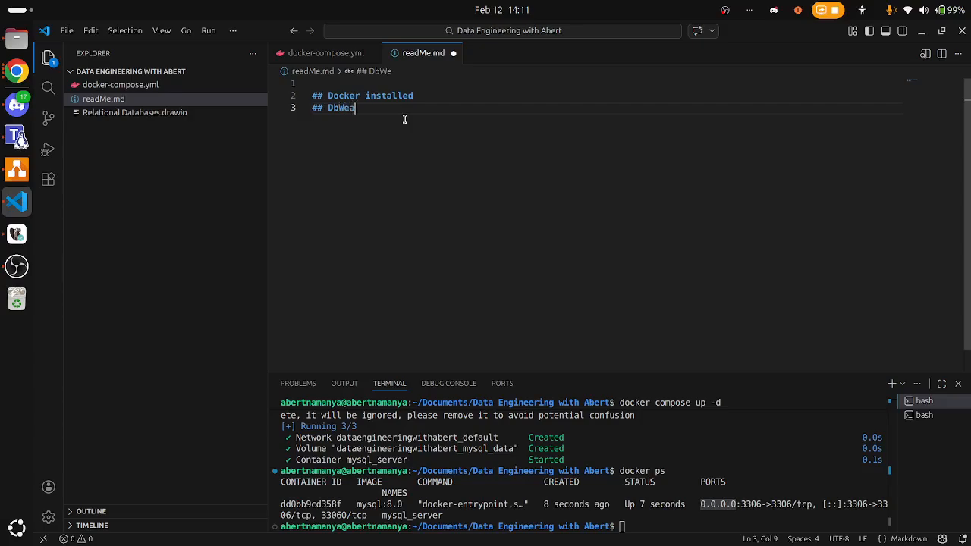
pyautogui.write('ver')
pyautogui.press('Return')
pyautogui.hotkey('shift', 'Up')
pyautogui.hotkey('shift', 'Up')
pyautogui.hotkey('shift', 'Up')
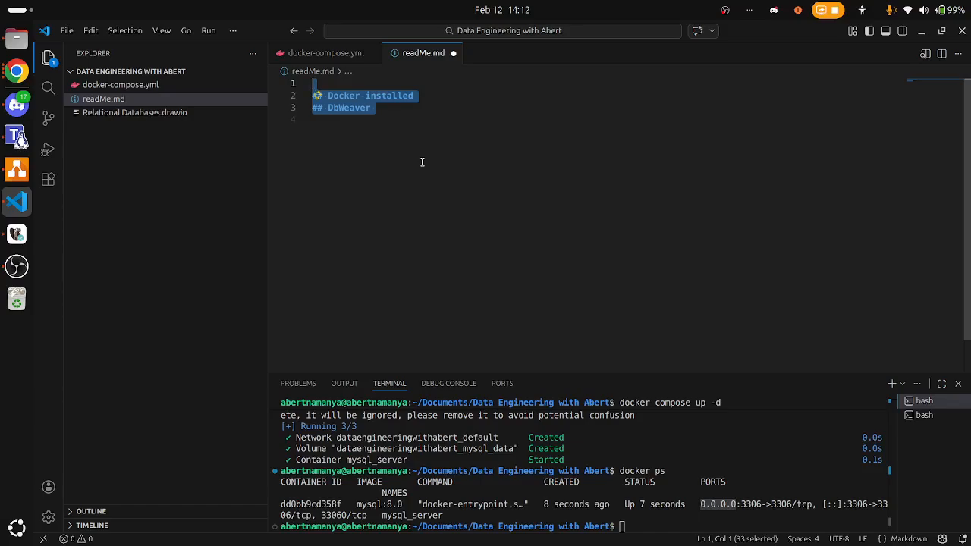
pyautogui.click(350, 162)
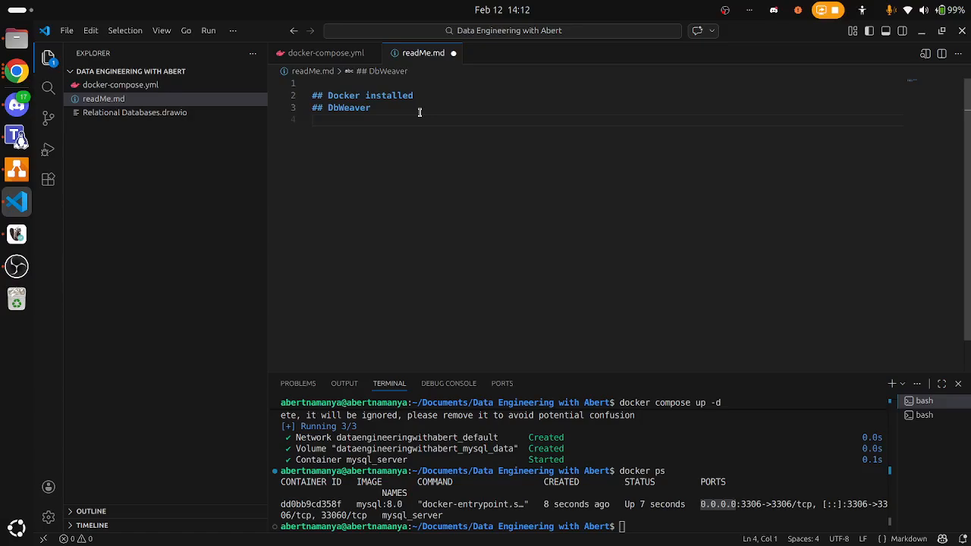
# Switch to DBeaver and look over the database drivers offered for a new connection
pyautogui.click(17, 234)
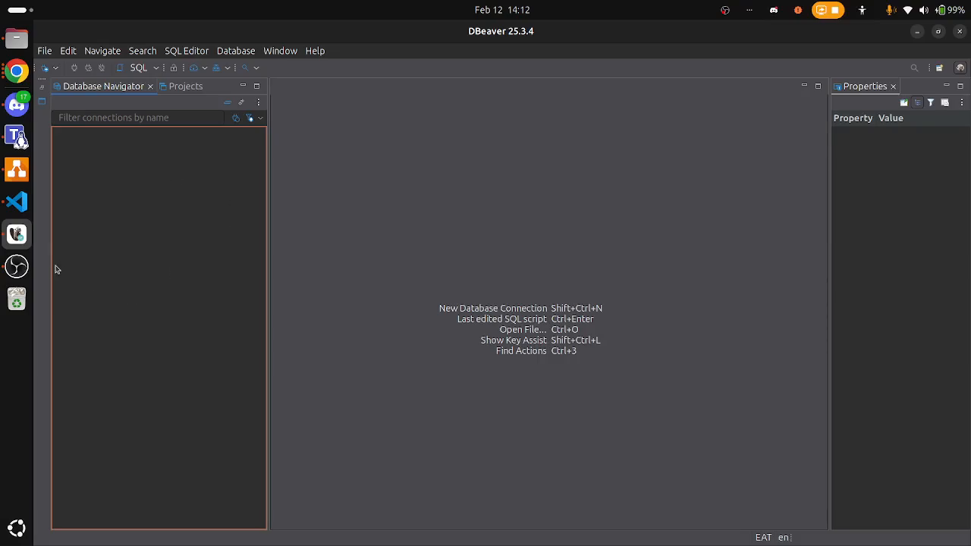
pyautogui.click(46, 69)
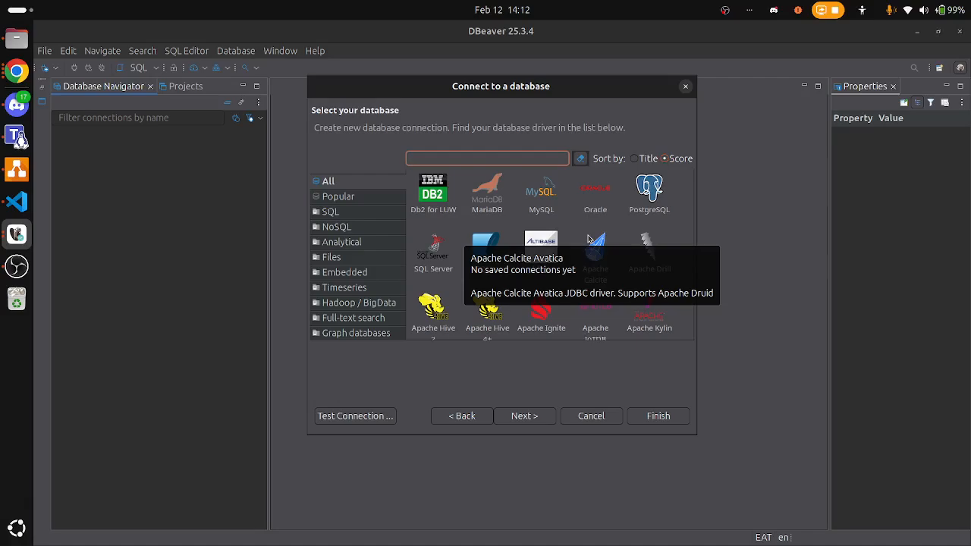
pyautogui.click(671, 228)
pyautogui.scroll(-1, 672, 228)
pyautogui.scroll(1, 671, 227)
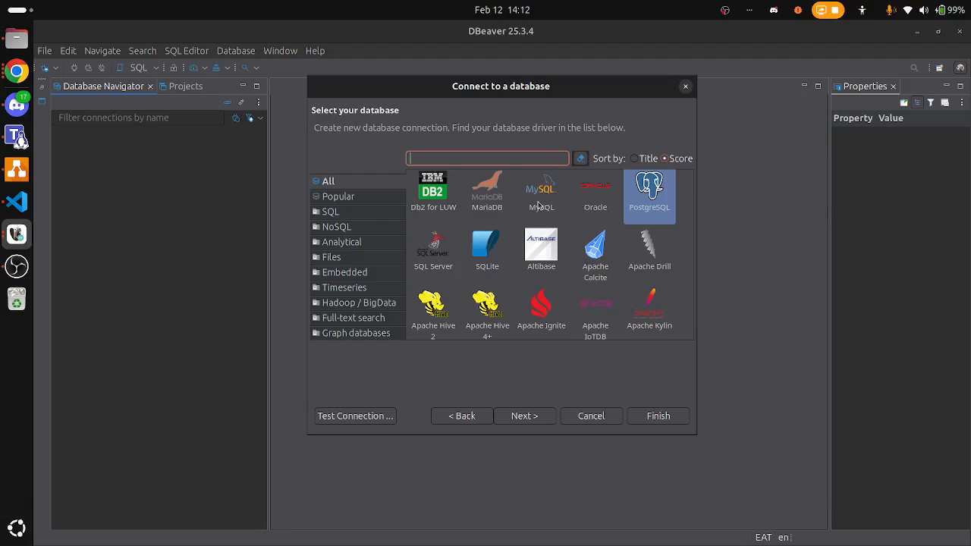
# Switch to VS Code to check which MySQL image docker-compose.yml uses, and return to the DBeaver driver selection
pyautogui.click(18, 202)
pyautogui.click(334, 53)
pyautogui.hotkey('ctrl', 'a')
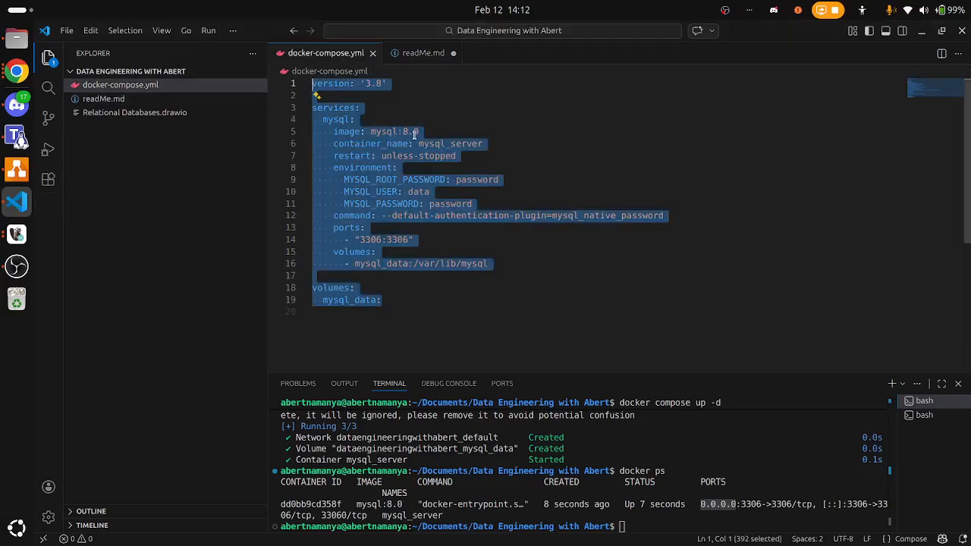
pyautogui.click(17, 233)
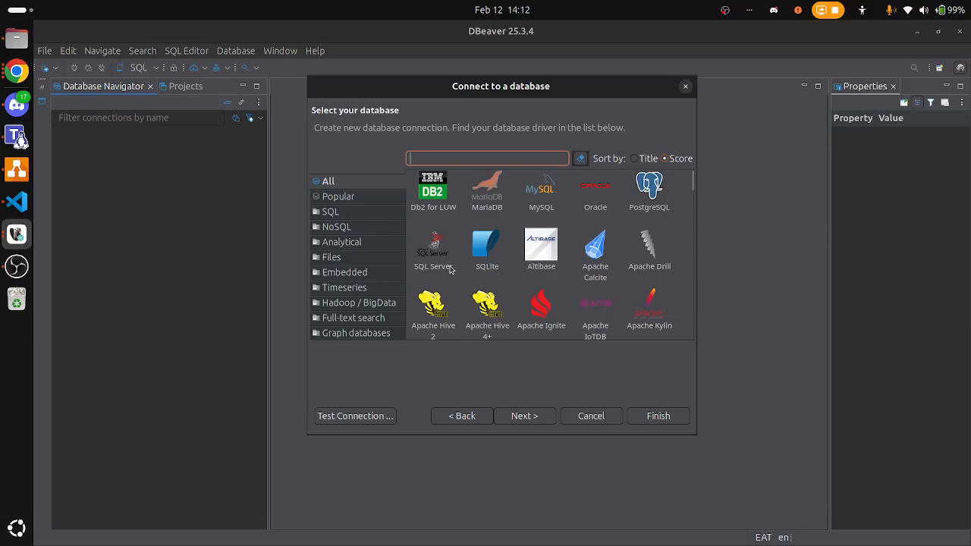
pyautogui.click(6, 201)
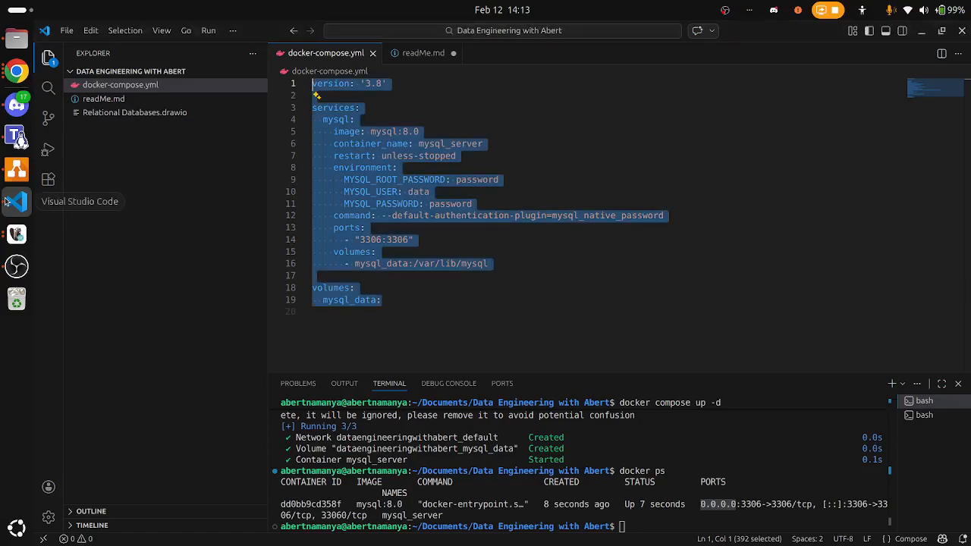
pyautogui.click(431, 249)
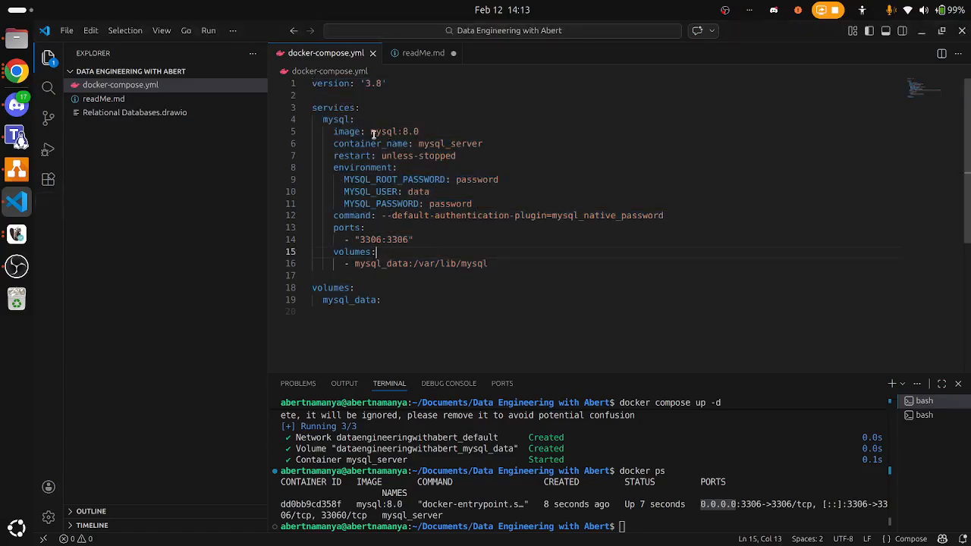
pyautogui.moveTo(371, 132); pyautogui.dragTo(426, 135)
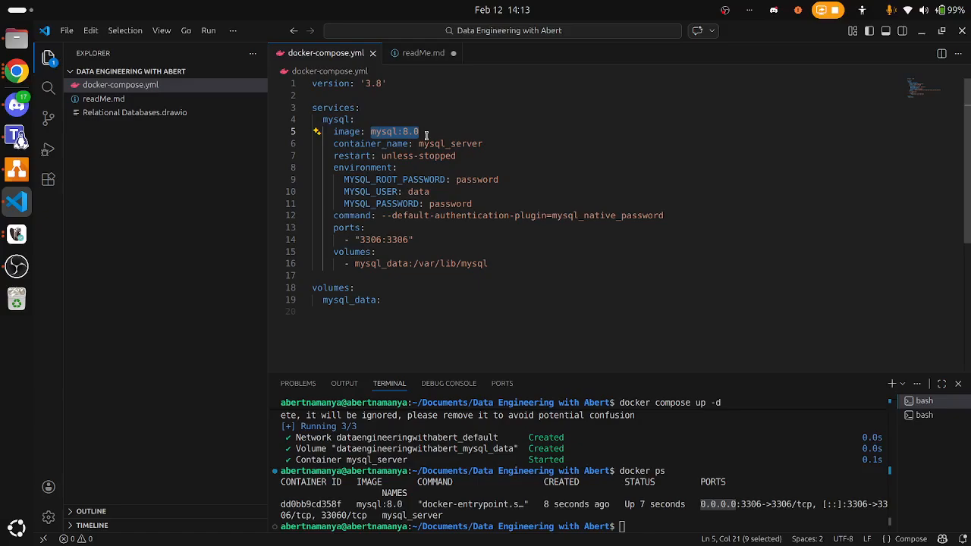
pyautogui.hotkey('alt', 'Tab')
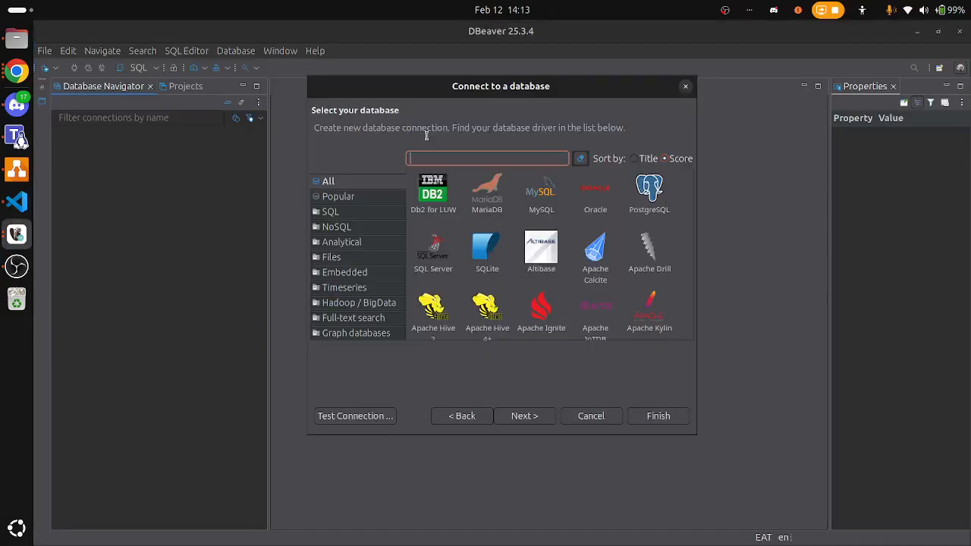
# Look at the connection settings for PostgreSQL and SQL Server, closing each without creating a connection
pyautogui.click(538, 205)
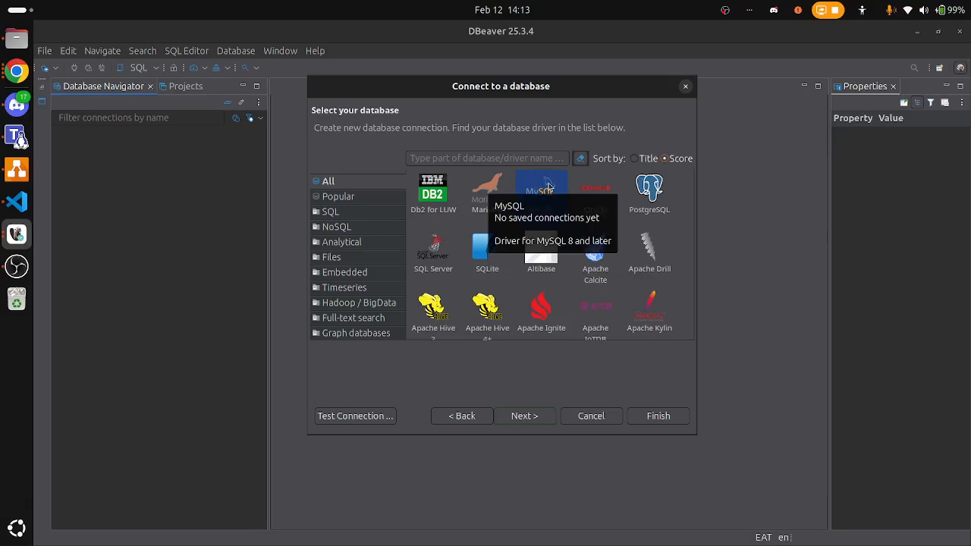
pyautogui.click(644, 201)
pyautogui.doubleClick(644, 201)
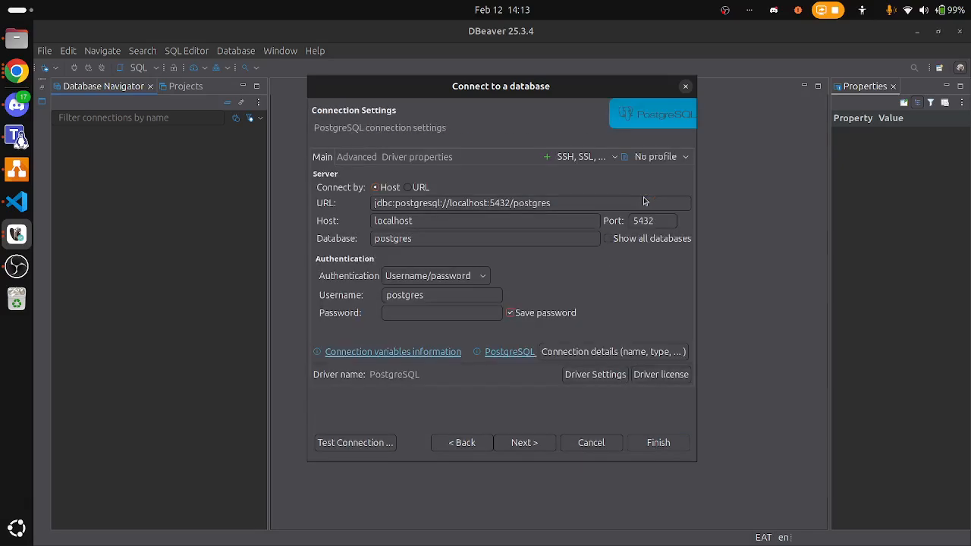
pyautogui.click(685, 86)
pyautogui.click(44, 68)
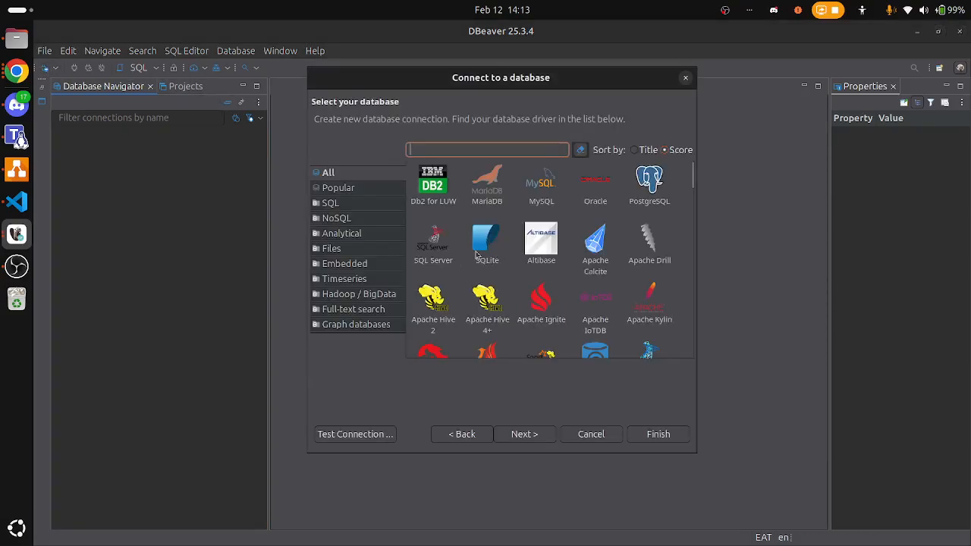
pyautogui.doubleClick(433, 246)
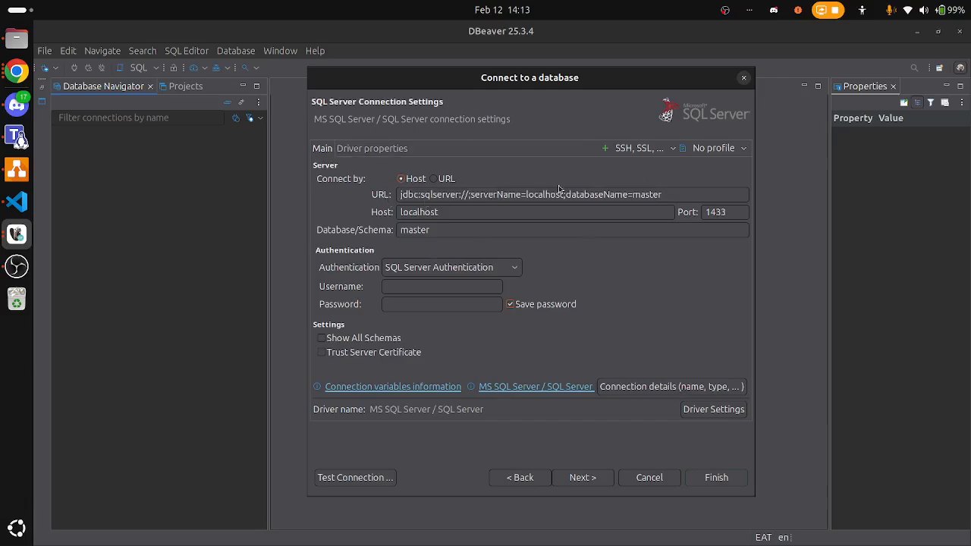
pyautogui.click(743, 77)
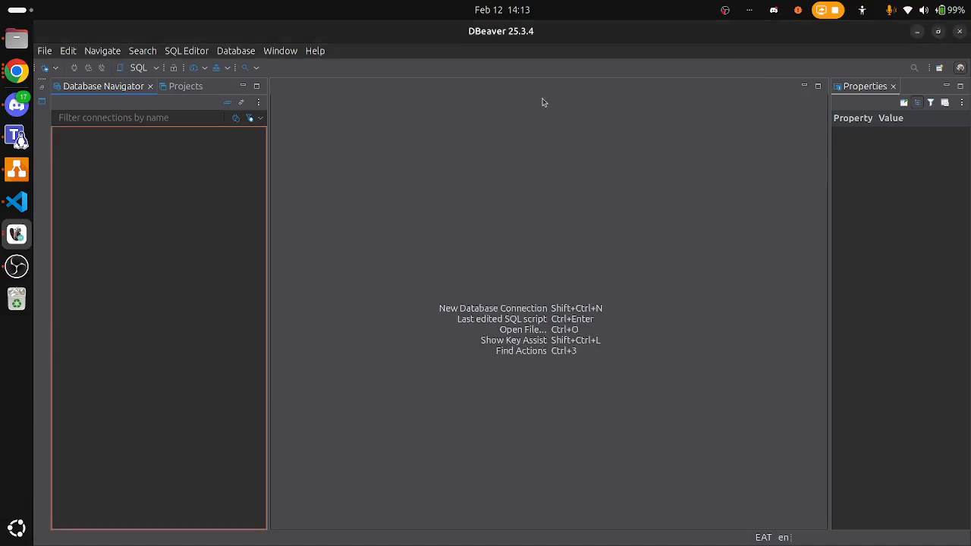
# Start a new database connection using the MySQL driver
pyautogui.click(44, 68)
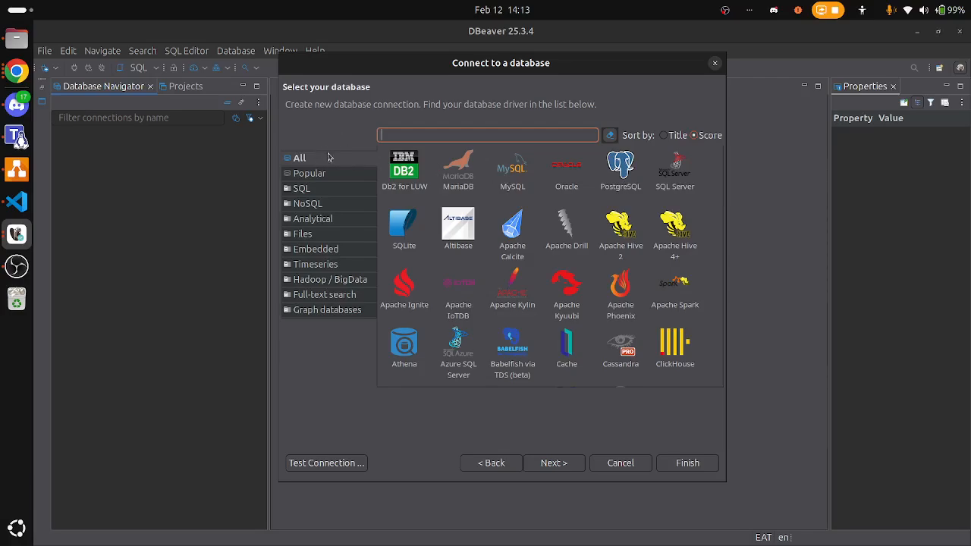
pyautogui.click(514, 175)
pyautogui.doubleClick(514, 175)
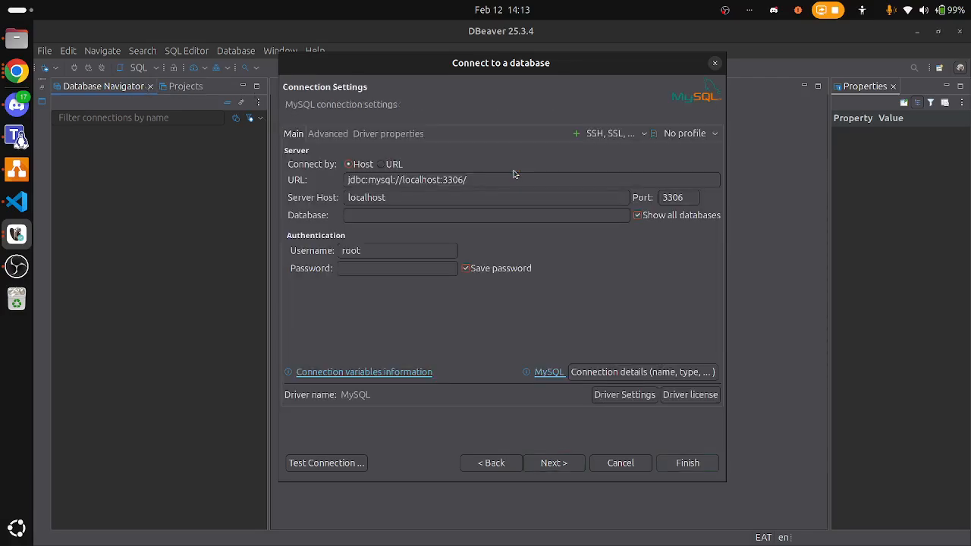
# Try 18.0.0.1 as the server host of the MySQL connection
pyautogui.doubleClick(367, 196)
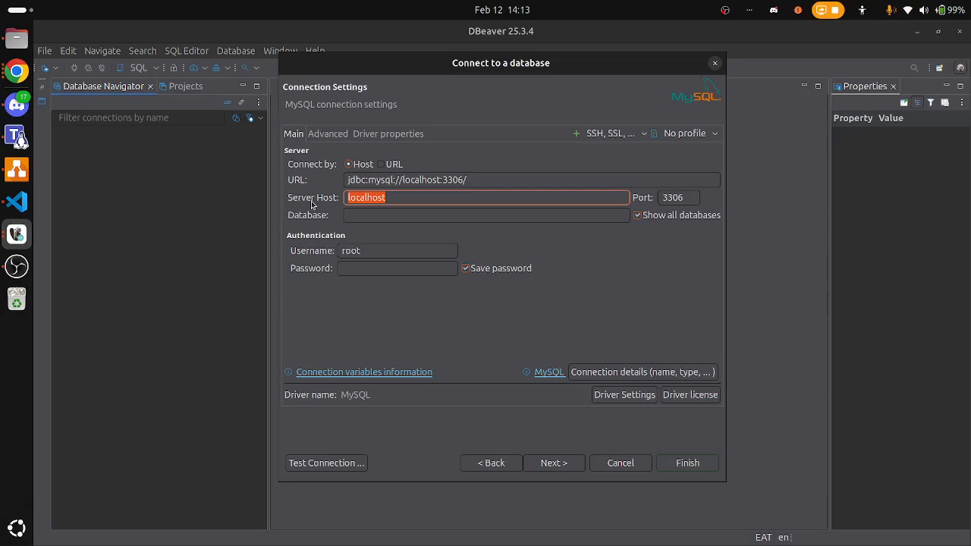
pyautogui.write('18')
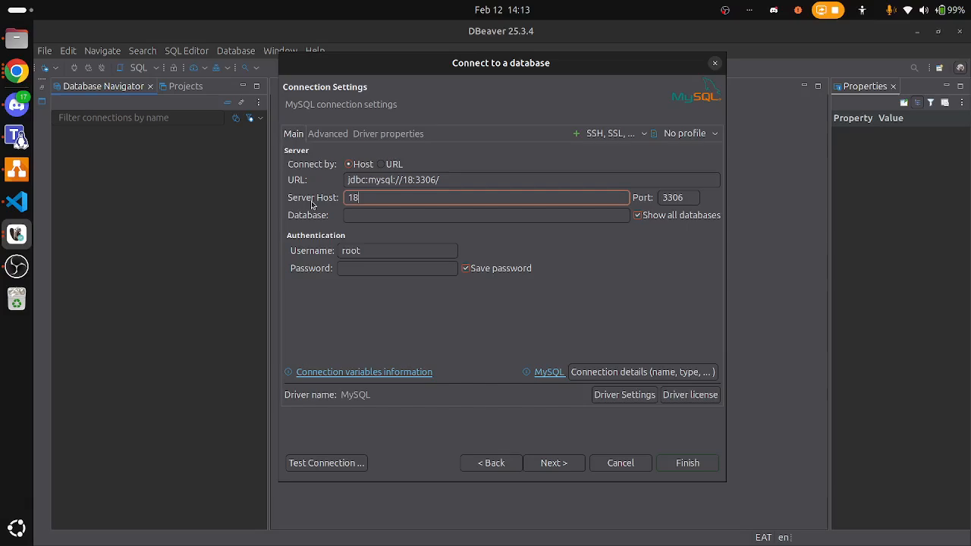
pyautogui.write('.0.0.1')
pyautogui.moveTo(391, 199); pyautogui.dragTo(333, 190)
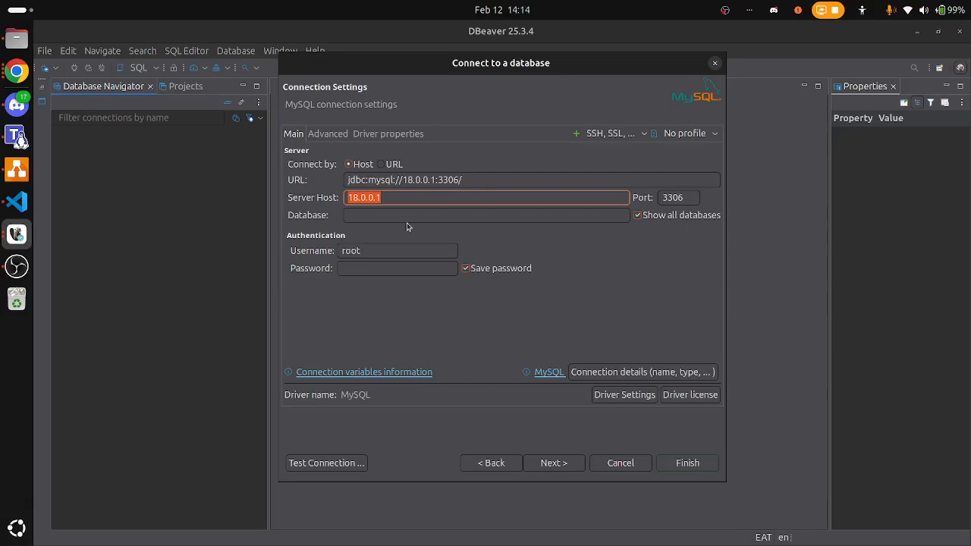
# Set the MySQL connection's server host to 0.0.0.0 and its port to 3306
pyautogui.moveTo(386, 200); pyautogui.dragTo(343, 187)
pyautogui.write('0.0.0')
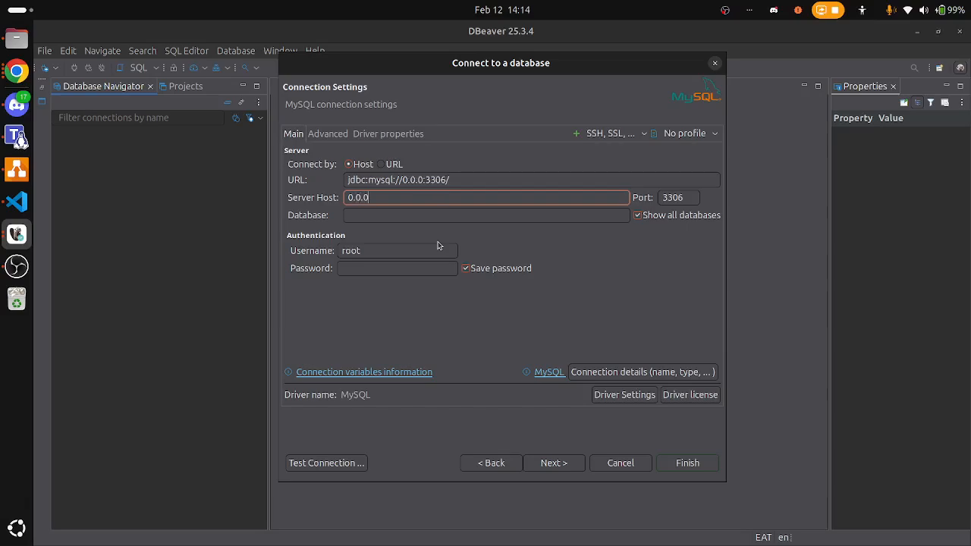
pyautogui.write('.0')
pyautogui.click(668, 198)
pyautogui.doubleClick(669, 200)
pyautogui.click(684, 199)
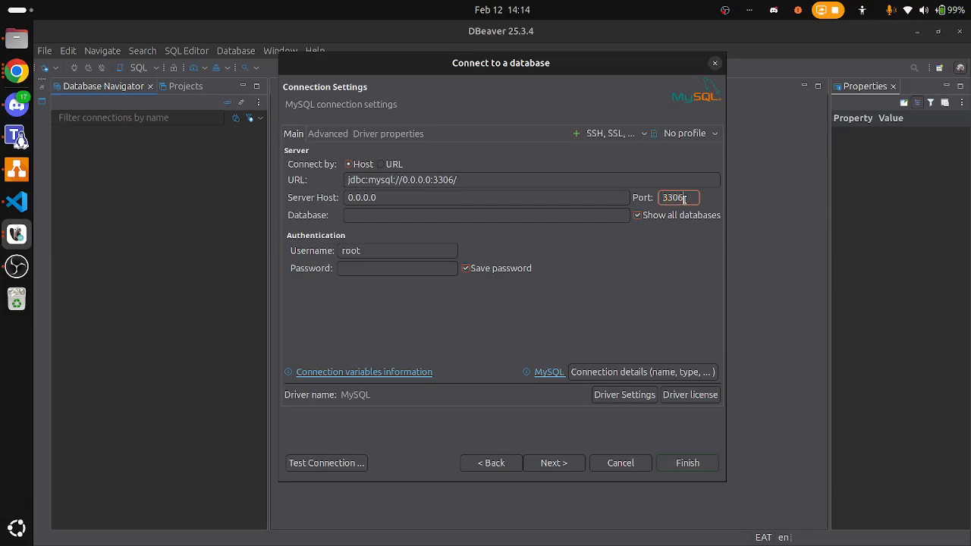
pyautogui.press('BackSpace')
pyautogui.write('9')
pyautogui.press('BackSpace')
pyautogui.write('6')
pyautogui.click(445, 214)
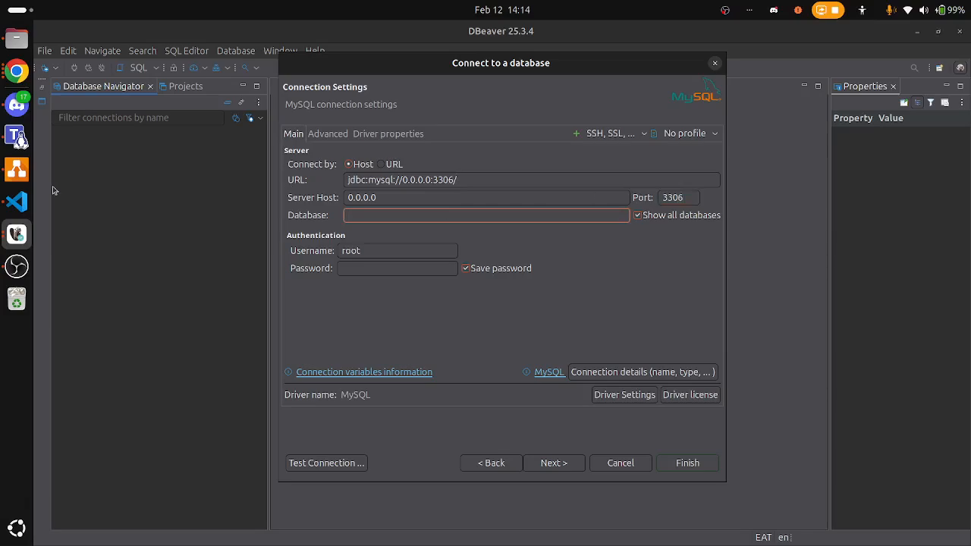
# Check the environment, command and ports settings of docker-compose.yml in VS Code, and return to the DBeaver connection settings
pyautogui.click(17, 201)
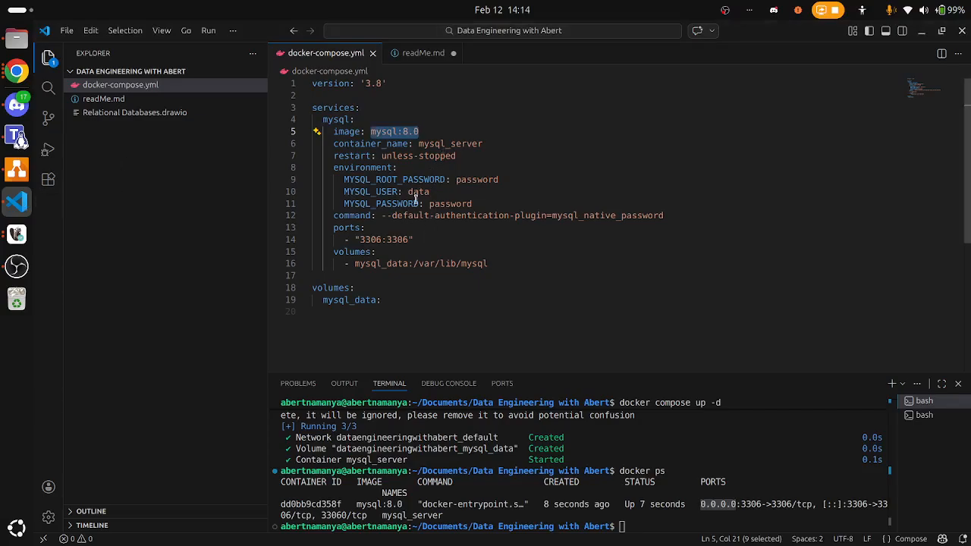
pyautogui.click(349, 167)
pyautogui.moveTo(349, 168); pyautogui.dragTo(398, 230)
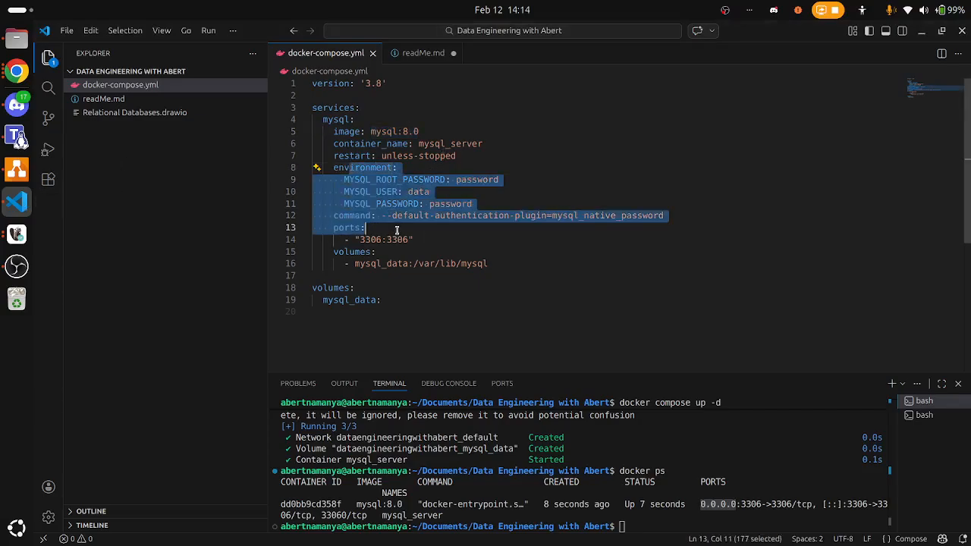
pyautogui.click(488, 255)
pyautogui.hotkey('alt', 'Tab')
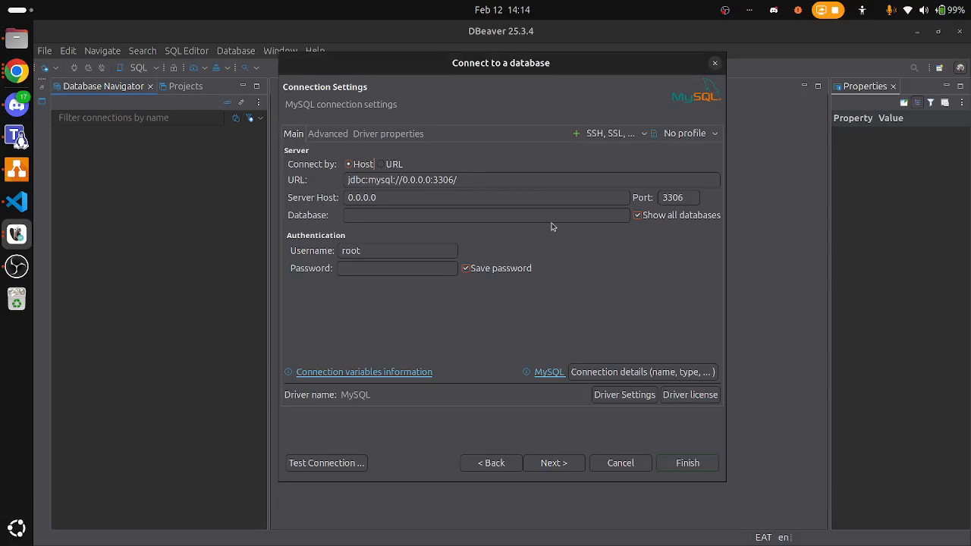
# Check the MySQL user and root password entries of docker-compose.yml in VS Code, and return to the DBeaver connection settings
pyautogui.click(382, 214)
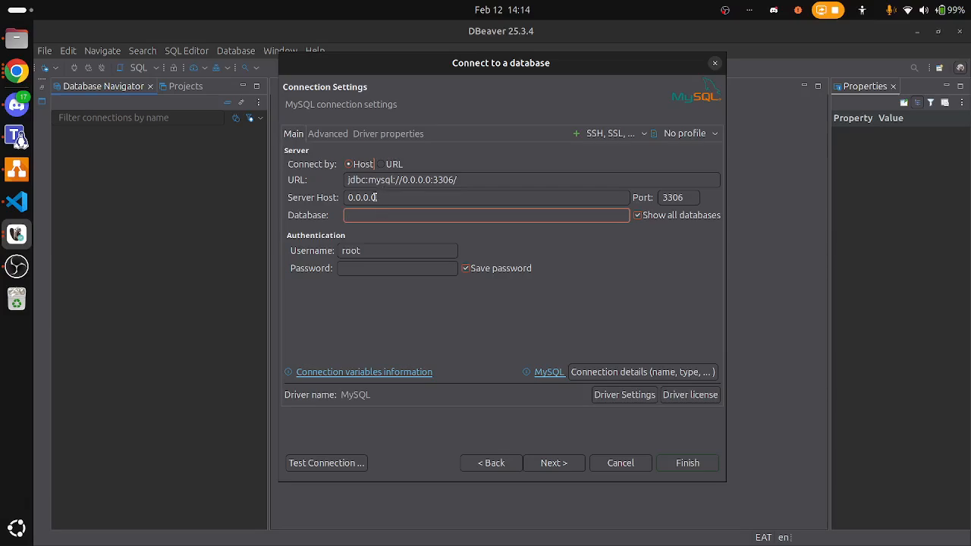
pyautogui.doubleClick(357, 253)
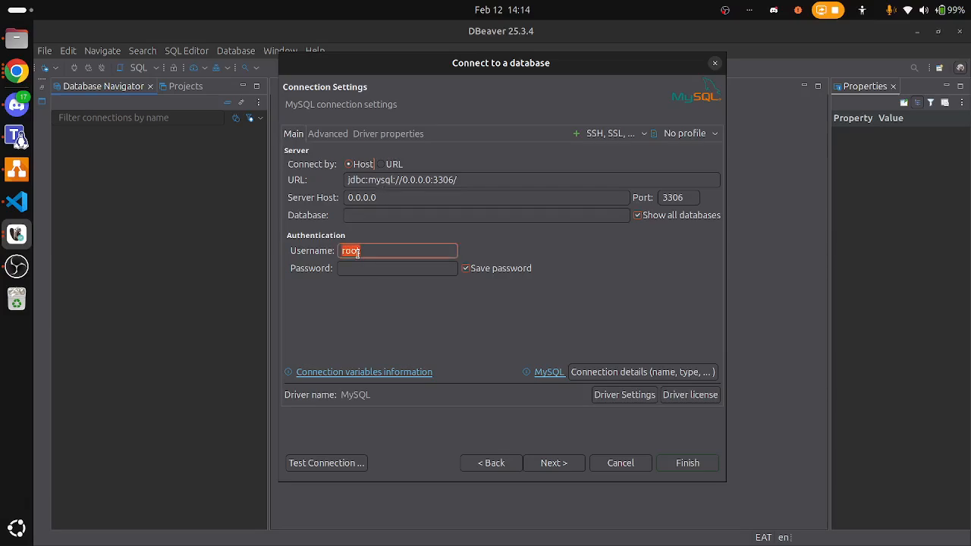
pyautogui.hotkey('alt', 'Tab')
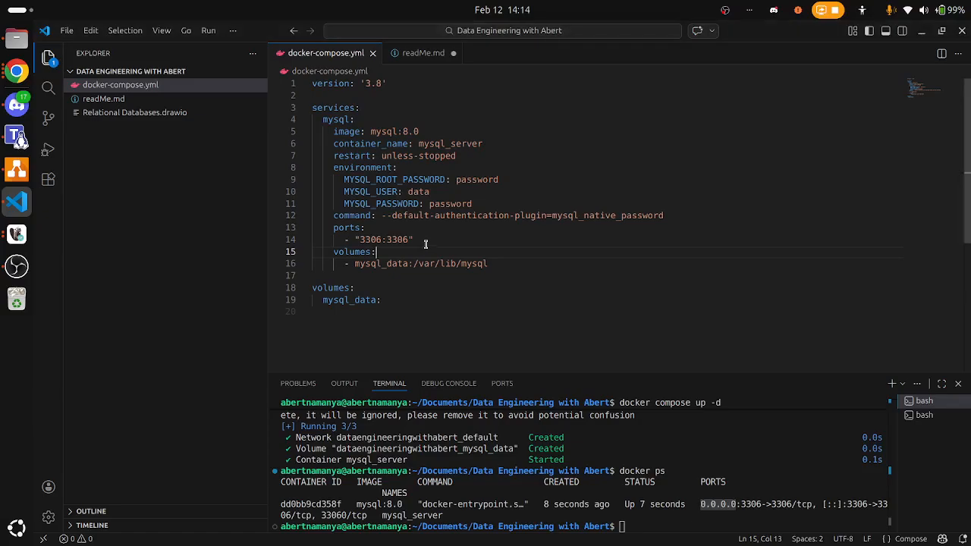
pyautogui.moveTo(412, 192); pyautogui.dragTo(423, 192)
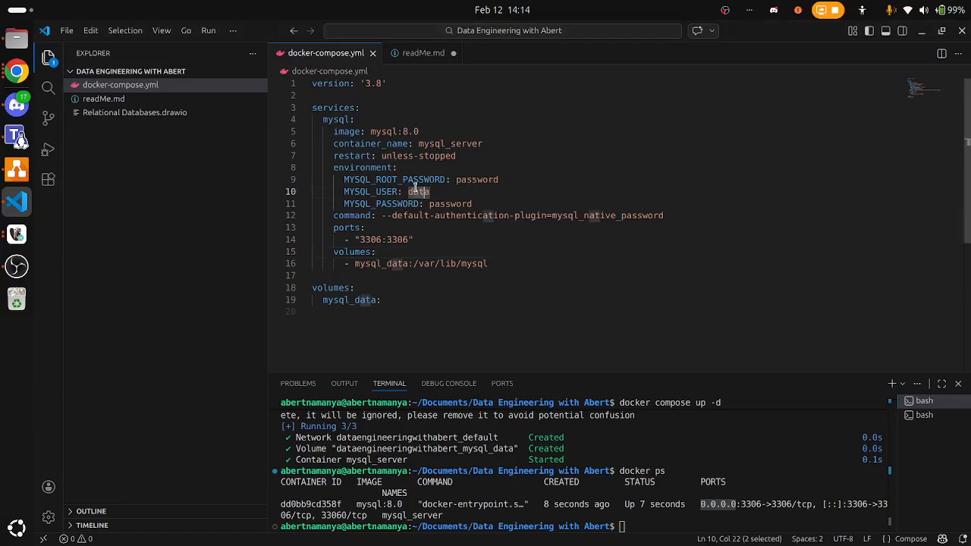
pyautogui.doubleClick(365, 192)
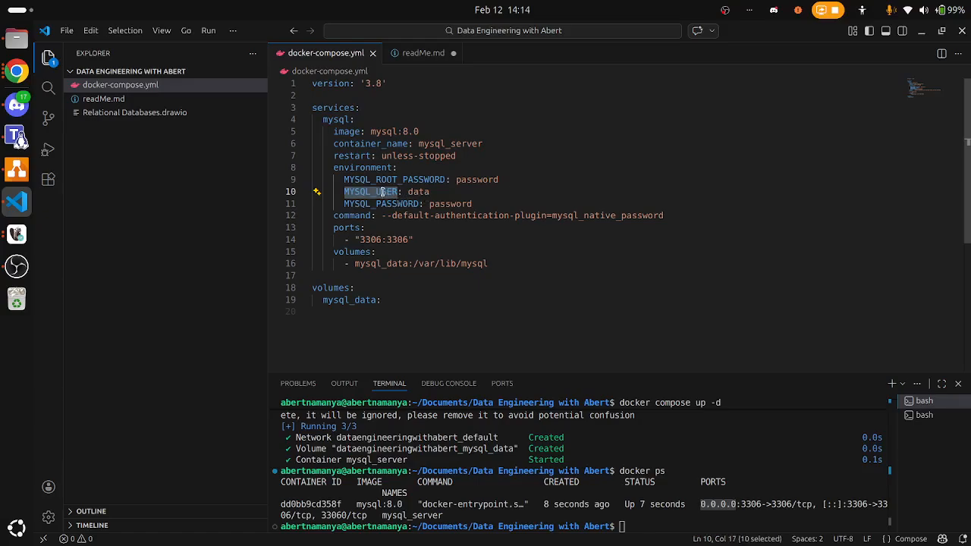
pyautogui.moveTo(413, 192); pyautogui.dragTo(424, 192)
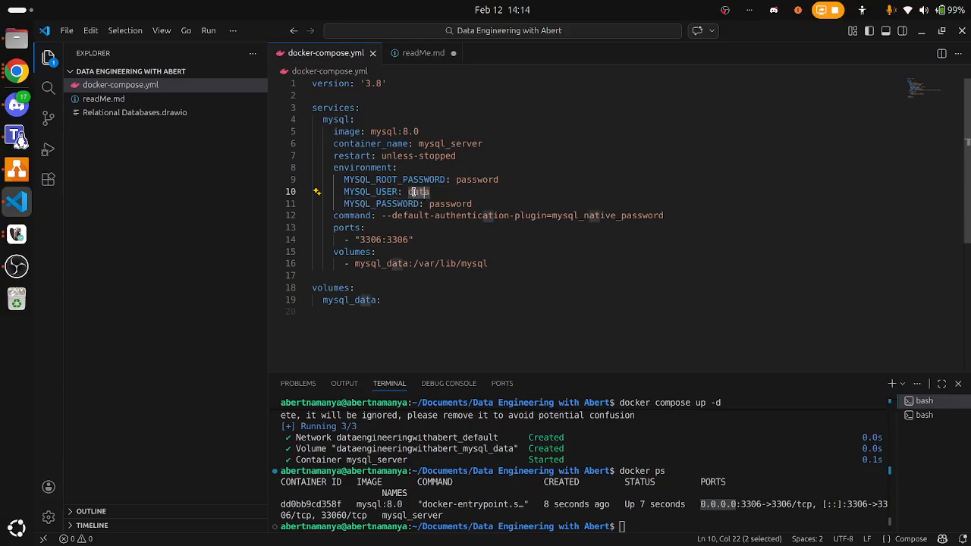
pyautogui.click(412, 192)
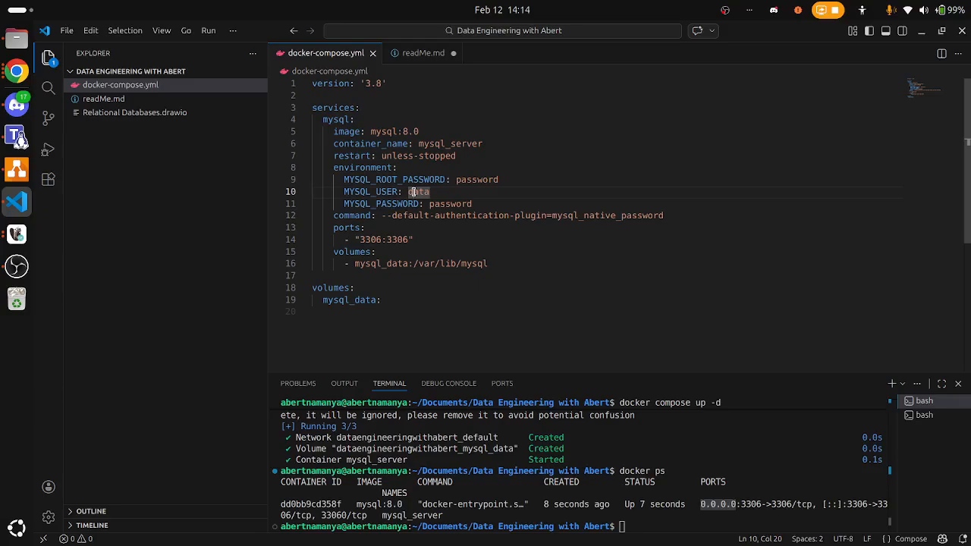
pyautogui.doubleClick(471, 179)
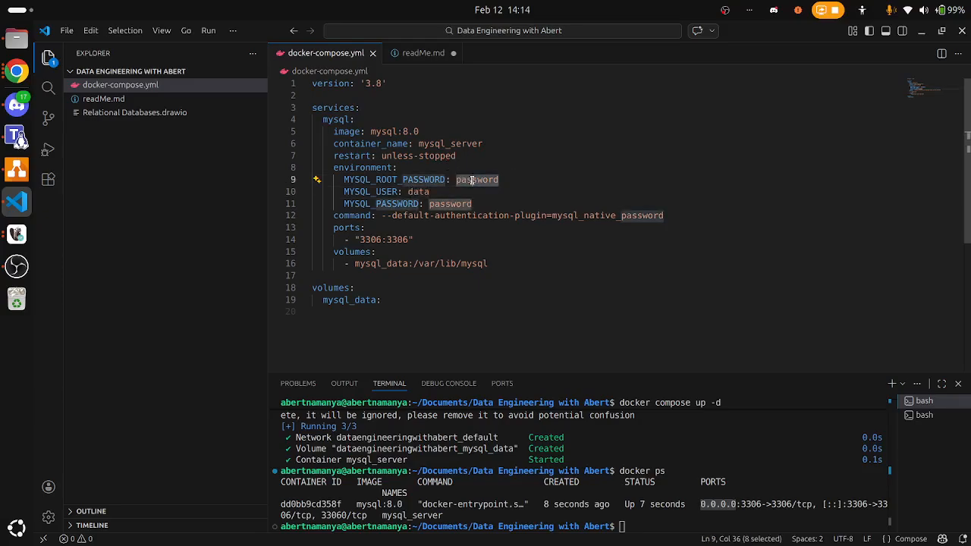
pyautogui.click(472, 180)
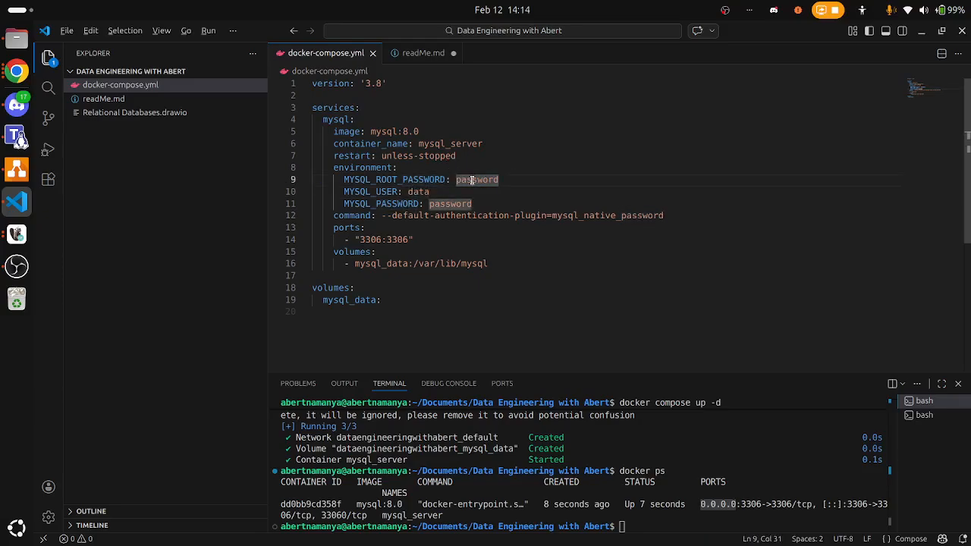
pyautogui.hotkey('alt', 'Tab')
# Enter the root user's password in the MySQL connection's authentication settings
pyautogui.click(403, 268)
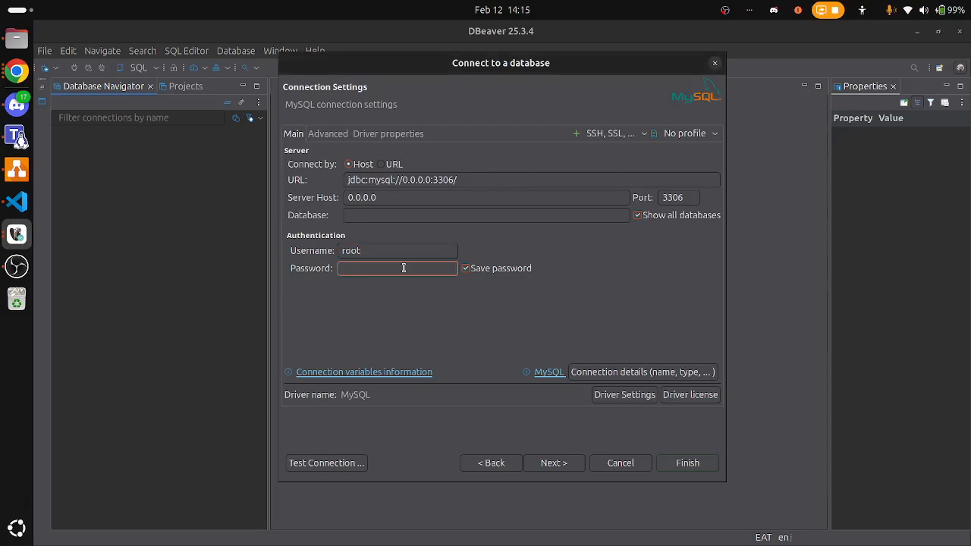
pyautogui.write('••')
pyautogui.press('BackSpace')
pyautogui.press('BackSpace')
pyautogui.write('••••••••')
# Test the MySQL connection to 0.0.0.0:3306 and finish creating it
pyautogui.click(339, 464)
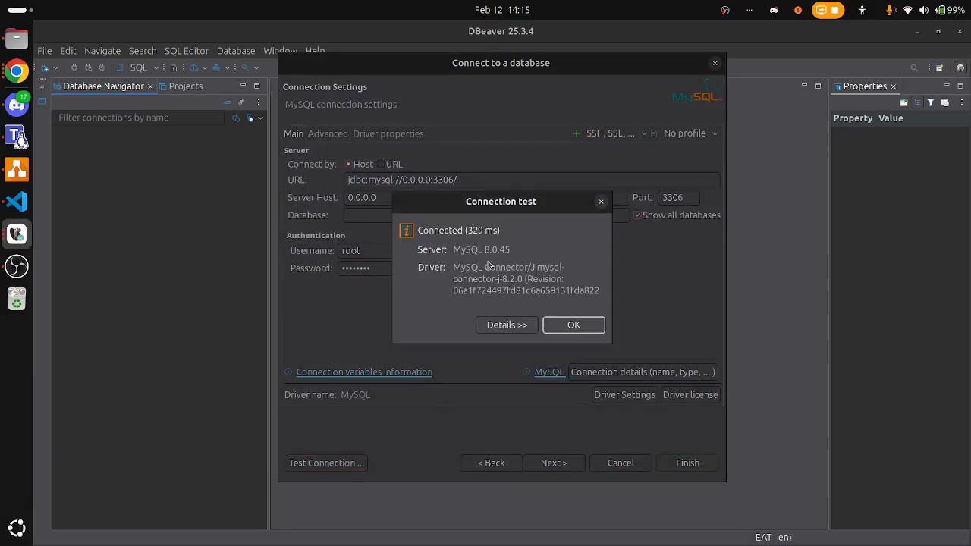
pyautogui.click(575, 324)
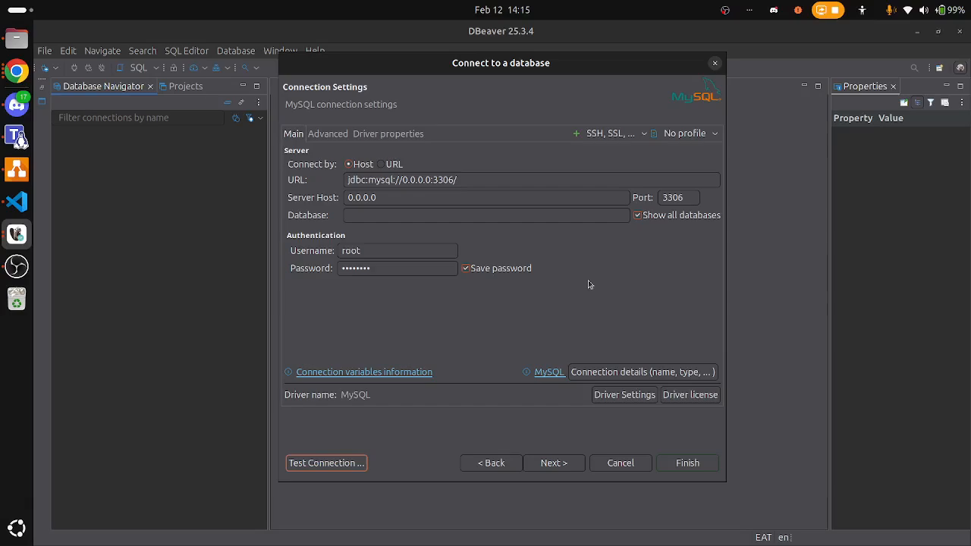
pyautogui.click(327, 462)
pyautogui.click(572, 325)
pyautogui.click(690, 464)
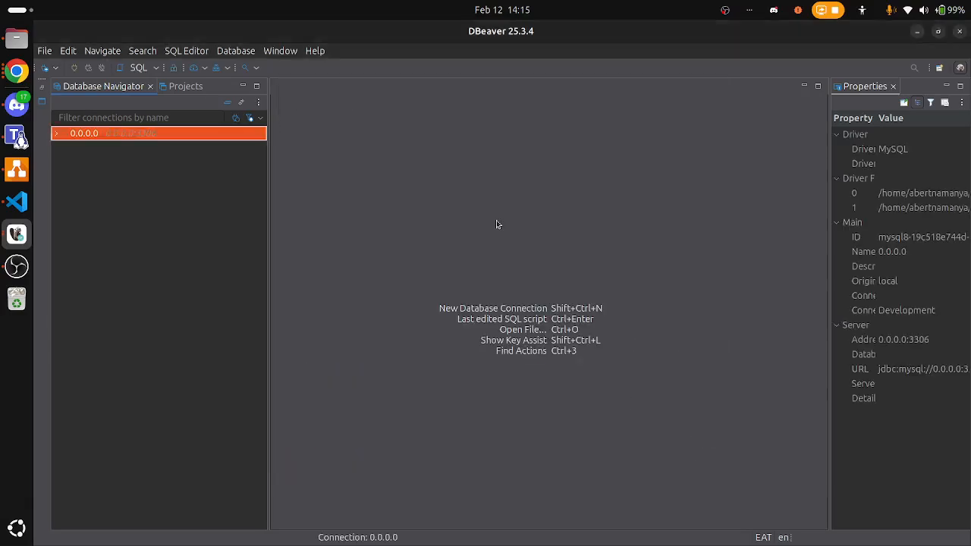
# Expand the 0.0.0.0 connection's databases and delete the orgdata database
pyautogui.click(56, 134)
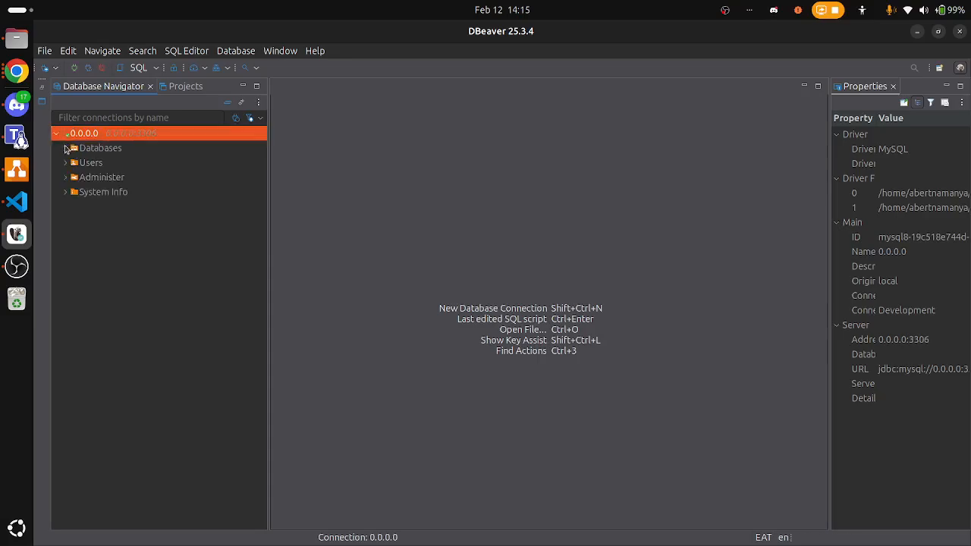
pyautogui.click(65, 148)
pyautogui.click(105, 163)
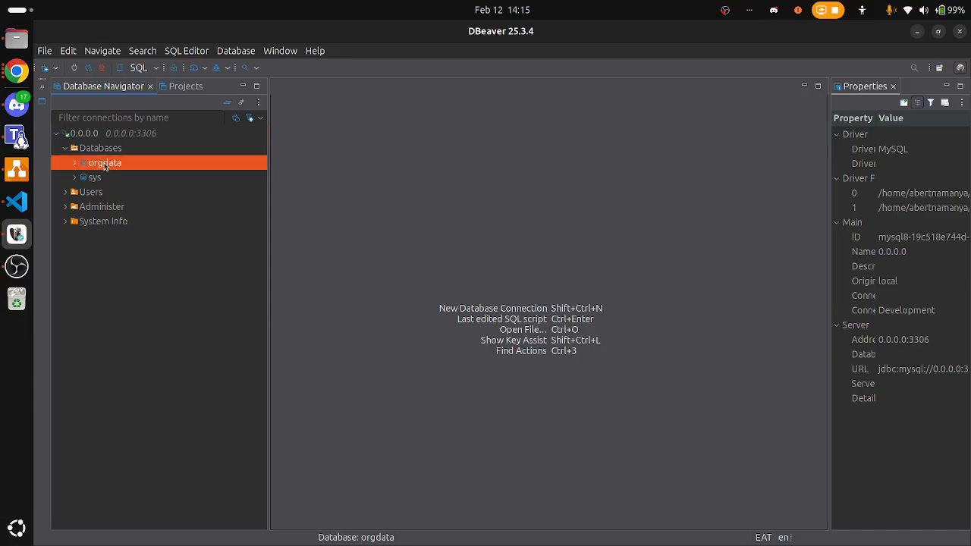
pyautogui.rightClick(104, 164)
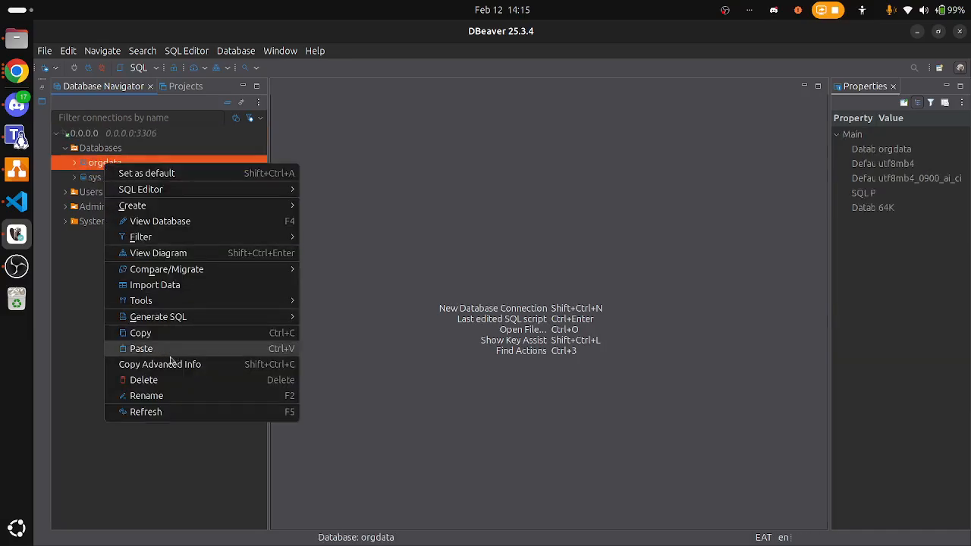
pyautogui.click(161, 380)
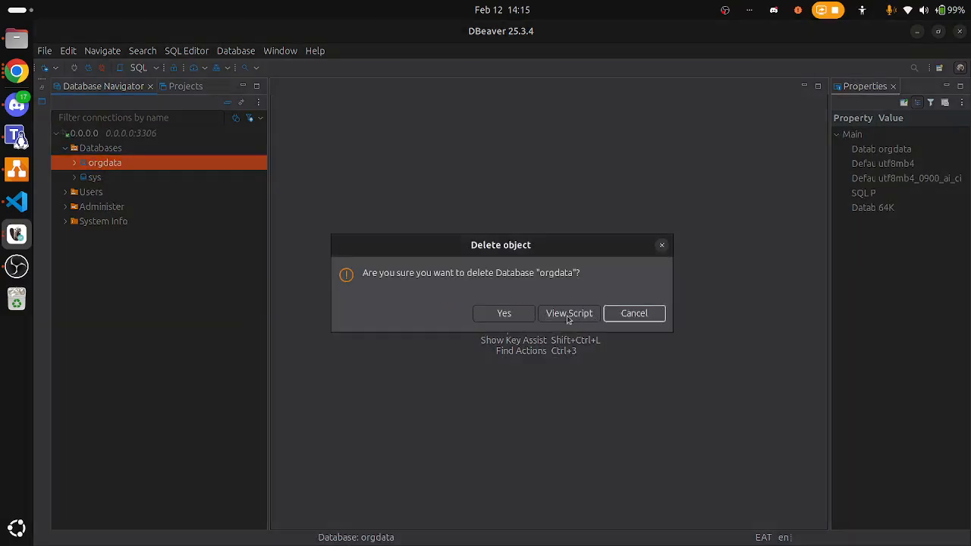
pyautogui.click(508, 315)
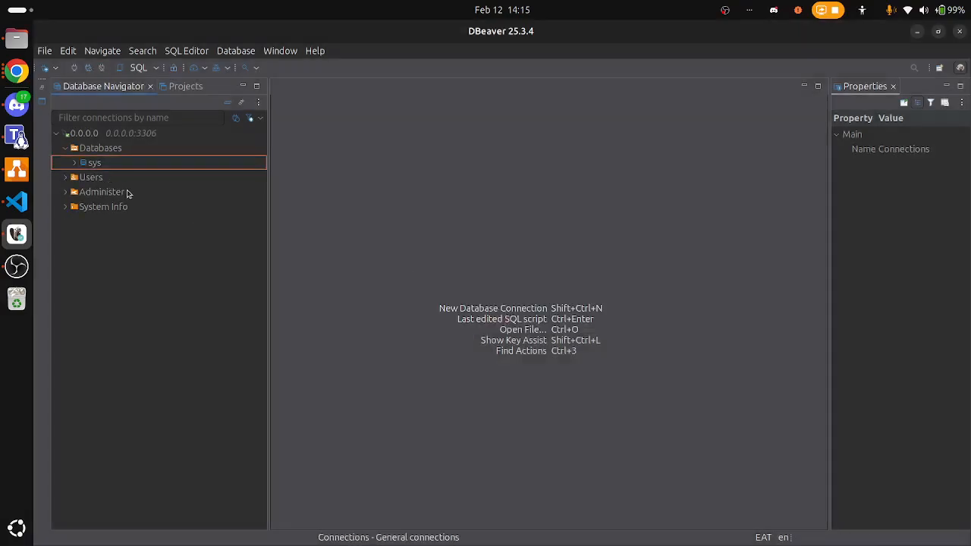
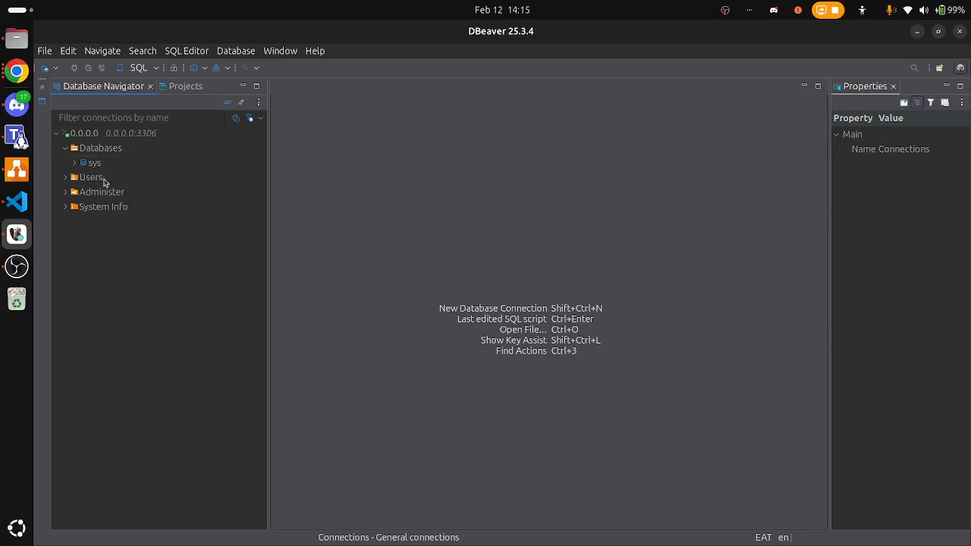
# Examine the contents of the sys database, including its tables, and collapse it again
pyautogui.click(75, 163)
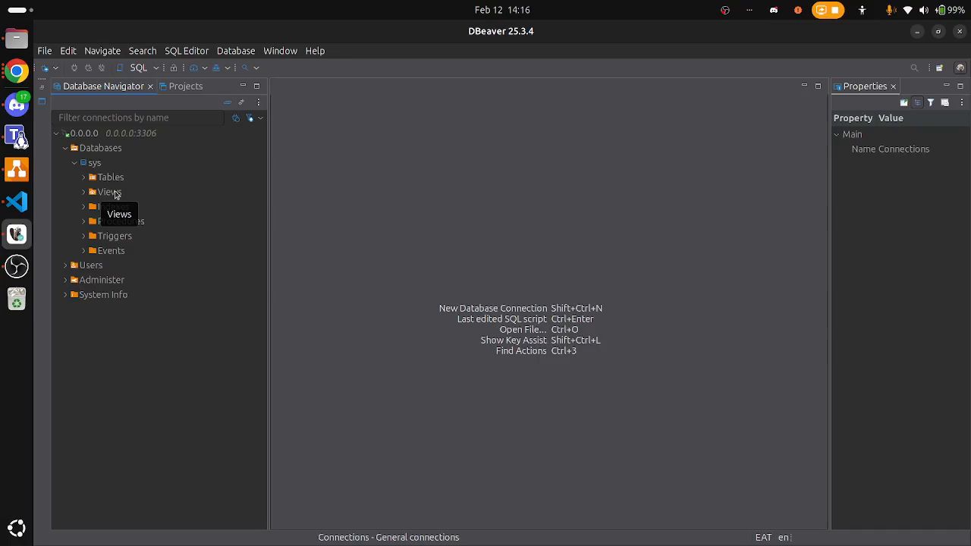
pyautogui.click(76, 165)
pyautogui.click(76, 165)
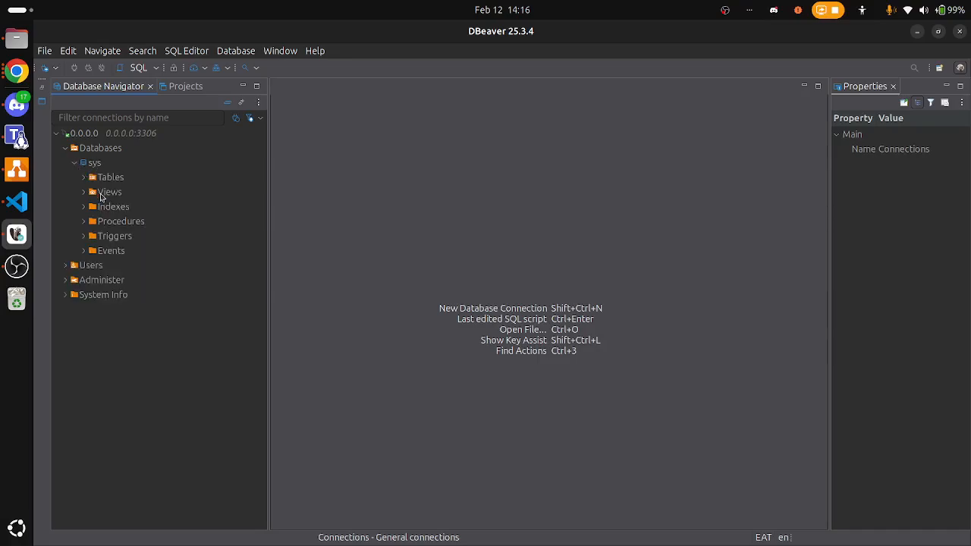
pyautogui.click(84, 178)
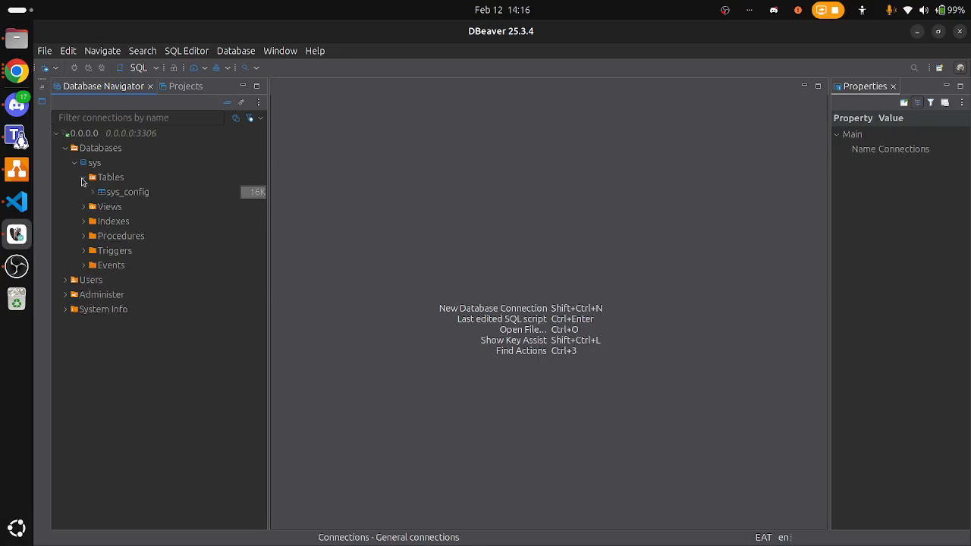
pyautogui.click(83, 179)
pyautogui.click(77, 163)
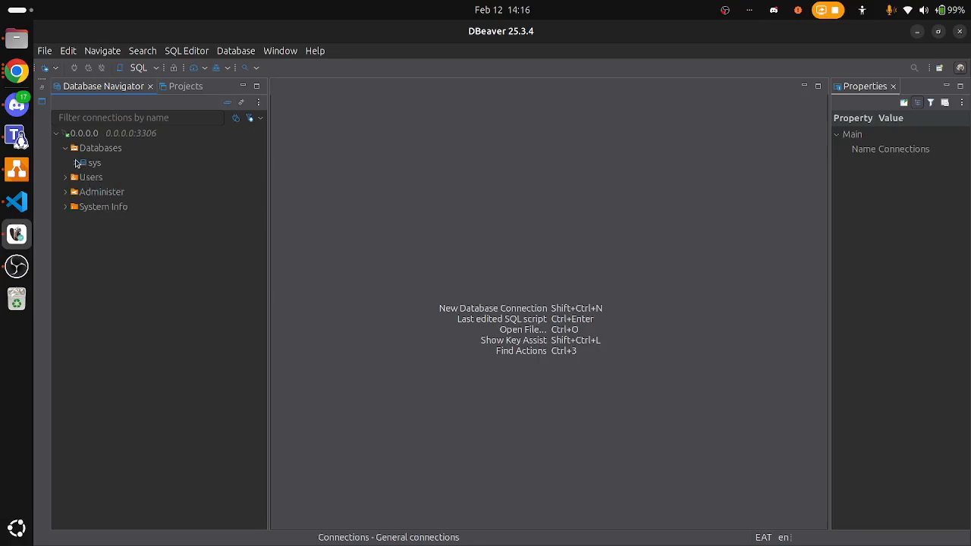
pyautogui.click(77, 164)
pyautogui.click(77, 163)
pyautogui.click(105, 150)
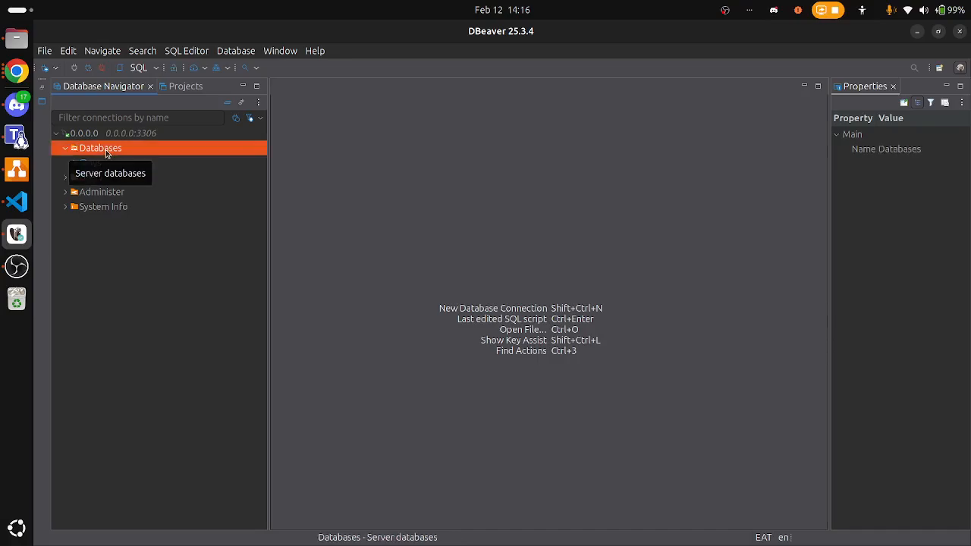
pyautogui.click(97, 163)
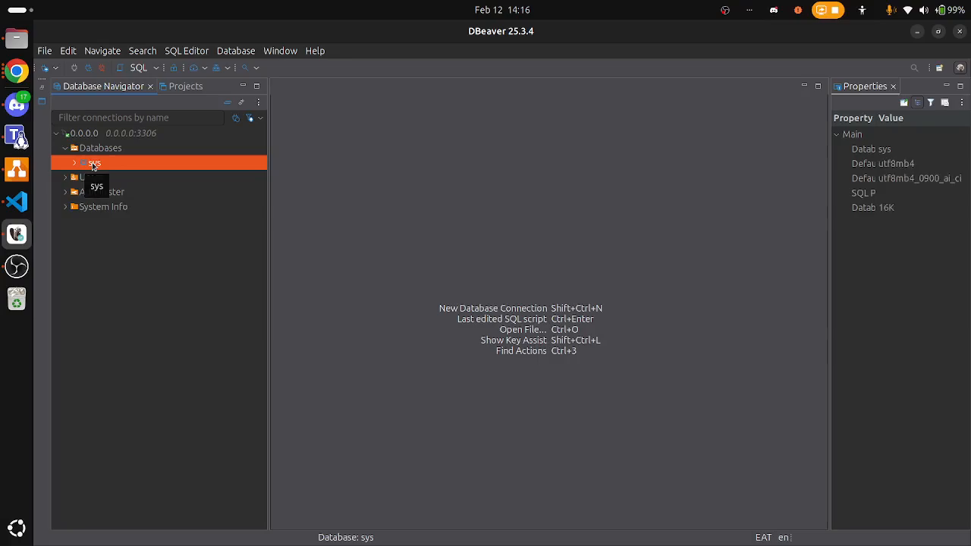
# Create a new database named coders_hub with the utf8mb4 charset, consulting the entity-relationship diagram in draw.io before naming it
pyautogui.click(114, 151)
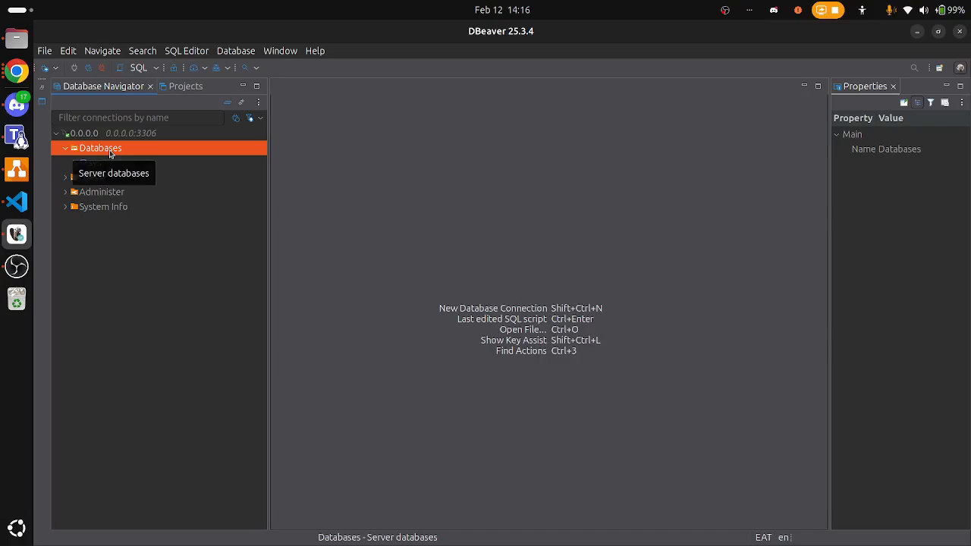
pyautogui.rightClick(110, 154)
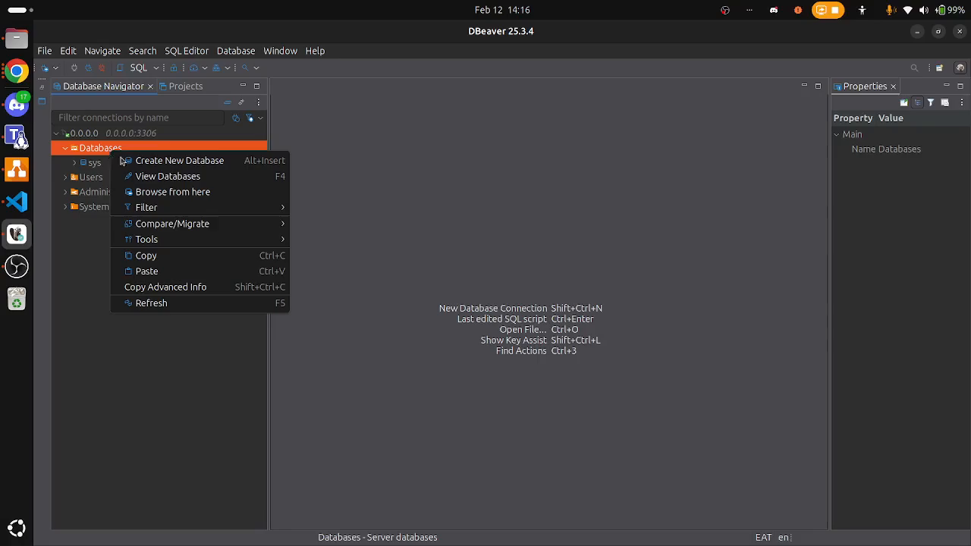
pyautogui.click(156, 163)
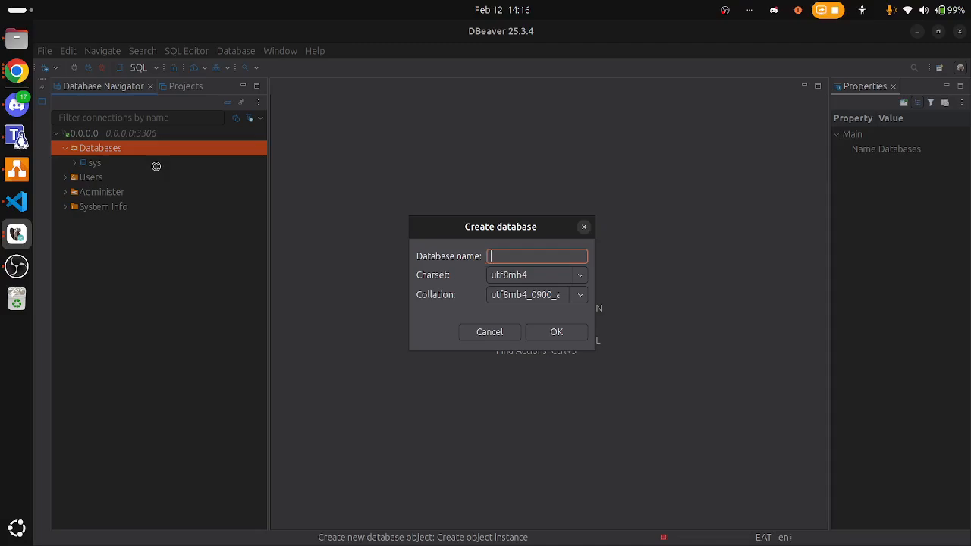
pyautogui.click(18, 170)
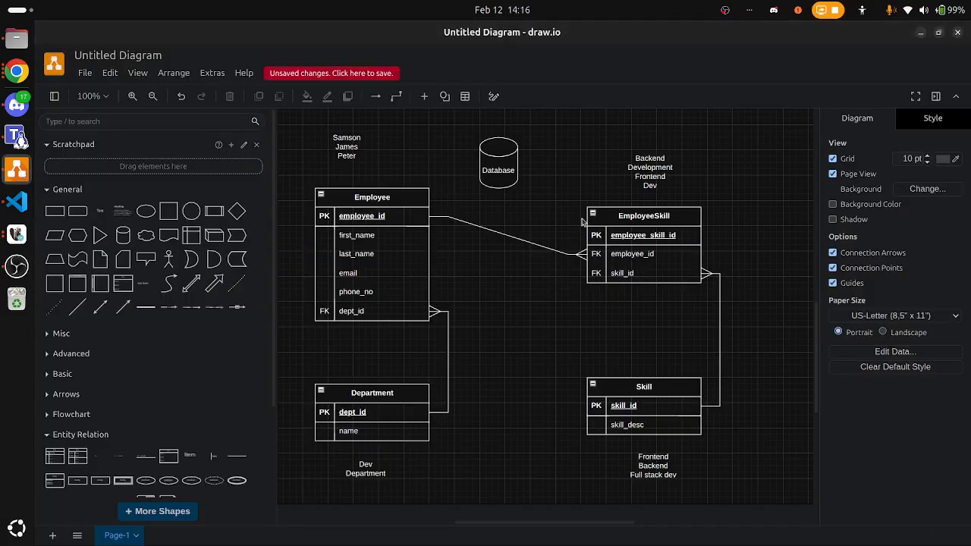
pyautogui.hotkey('alt', 'Tab')
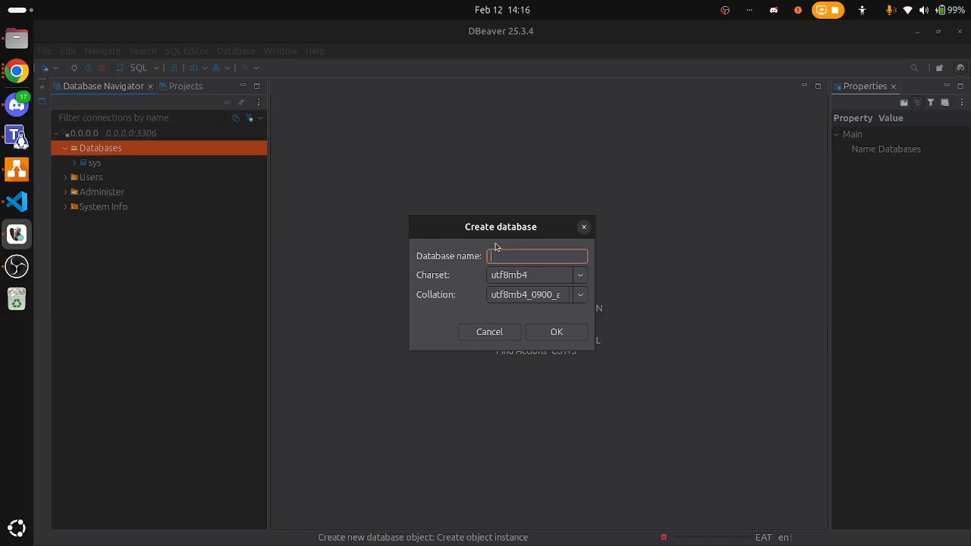
pyautogui.write('coders_hub')
pyautogui.doubleClick(521, 256)
pyautogui.doubleClick(511, 255)
pyautogui.click(539, 256)
pyautogui.click(523, 259)
pyautogui.moveTo(545, 261); pyautogui.dragTo(469, 241)
pyautogui.click(557, 335)
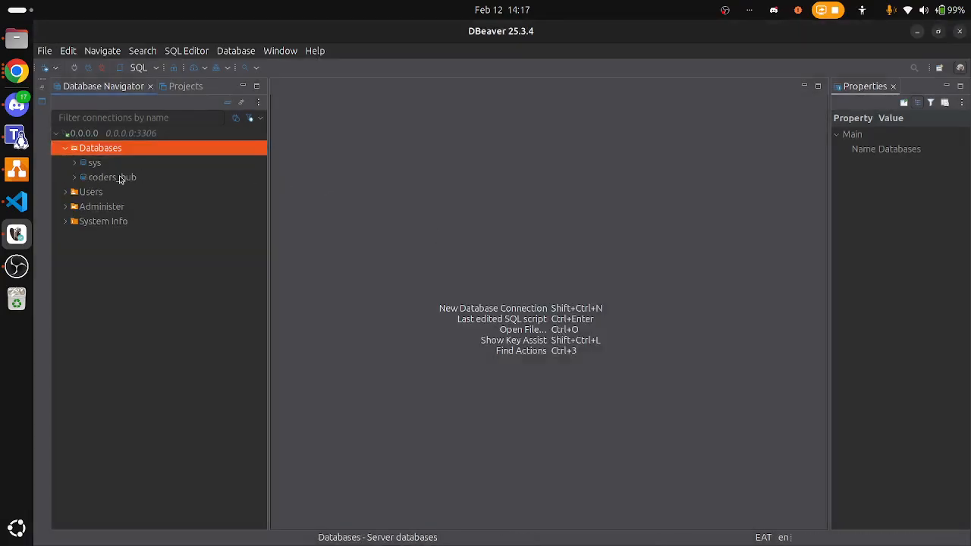
# Expand the coders_hub database and inspect its tables, views, indexes, triggers and events
pyautogui.click(75, 178)
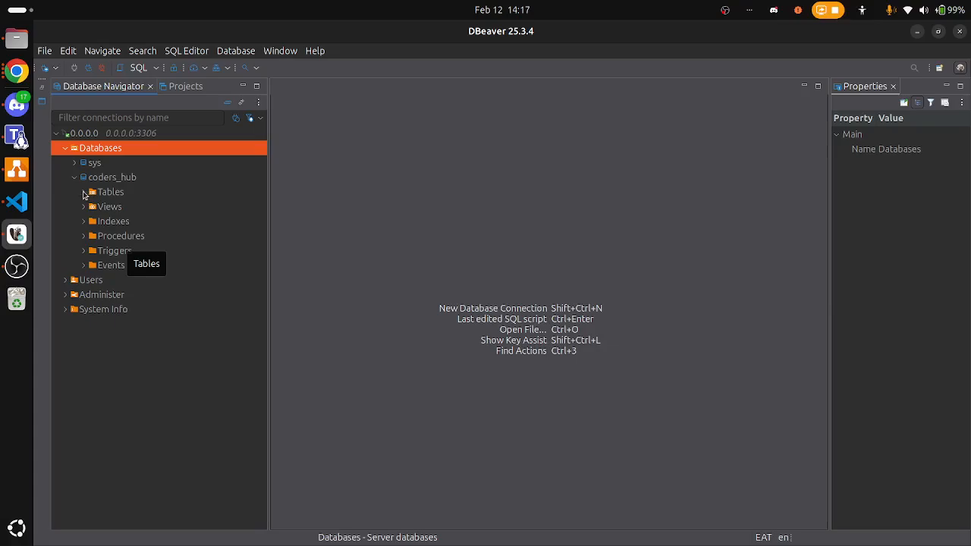
pyautogui.click(84, 192)
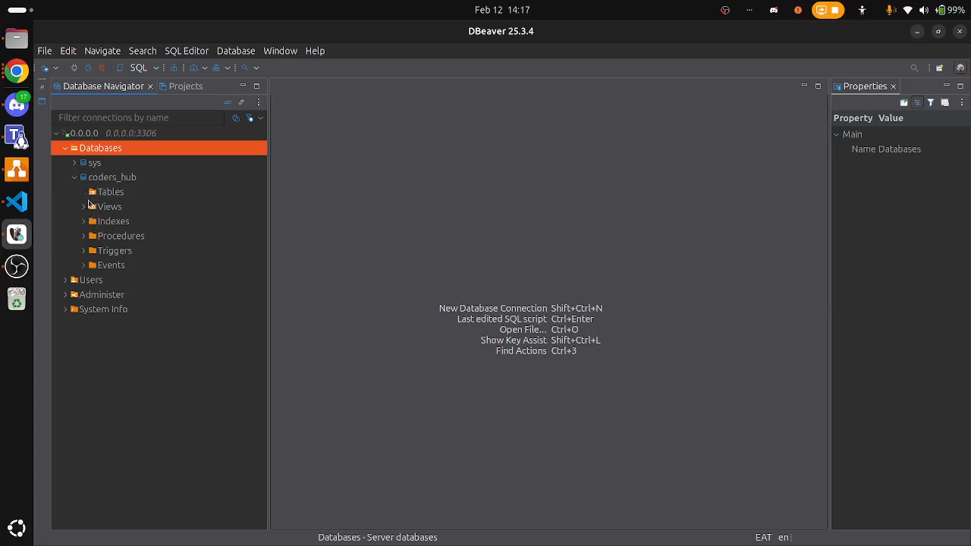
pyautogui.click(83, 208)
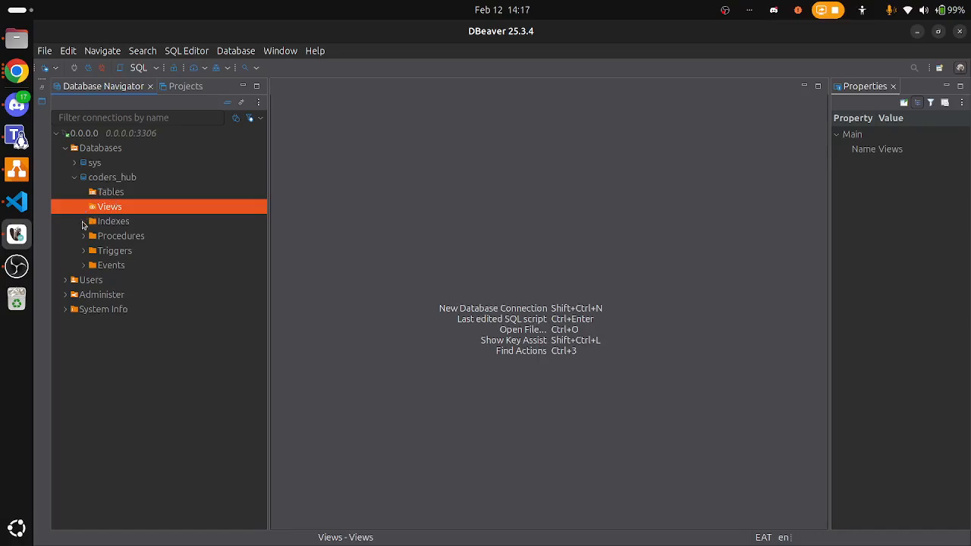
pyautogui.click(83, 221)
pyautogui.click(85, 251)
pyautogui.click(83, 266)
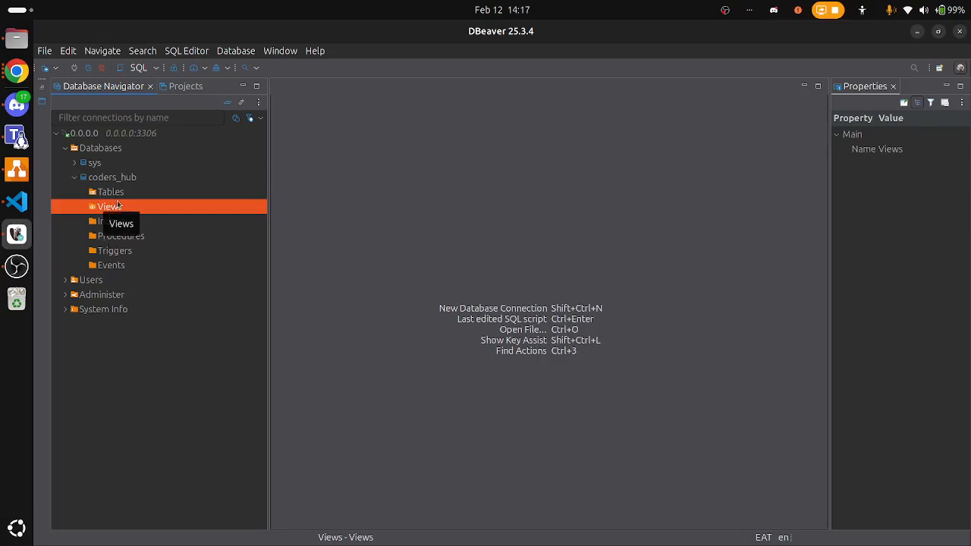
# Start a new table in the coders_hub database after consulting the entity-relationship diagram in draw.io
pyautogui.click(117, 195)
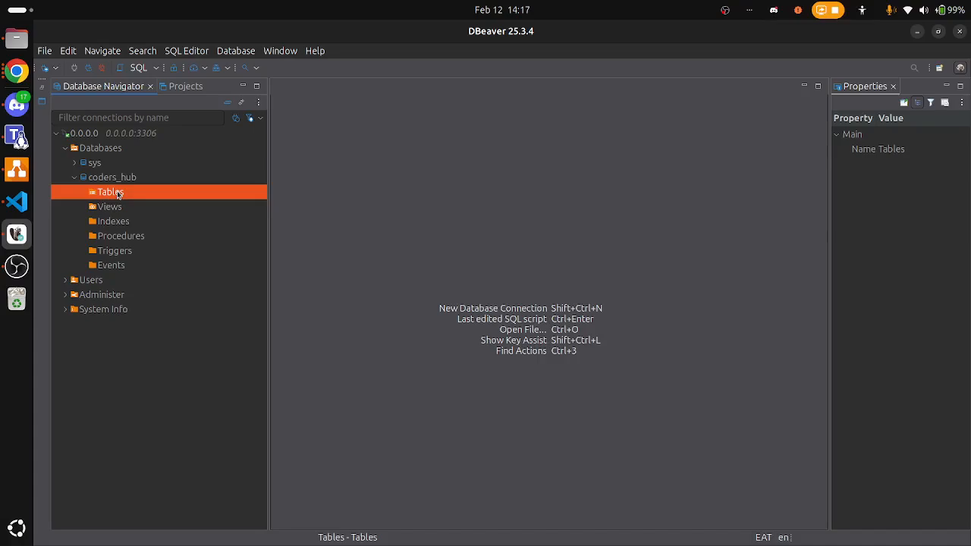
pyautogui.click(16, 168)
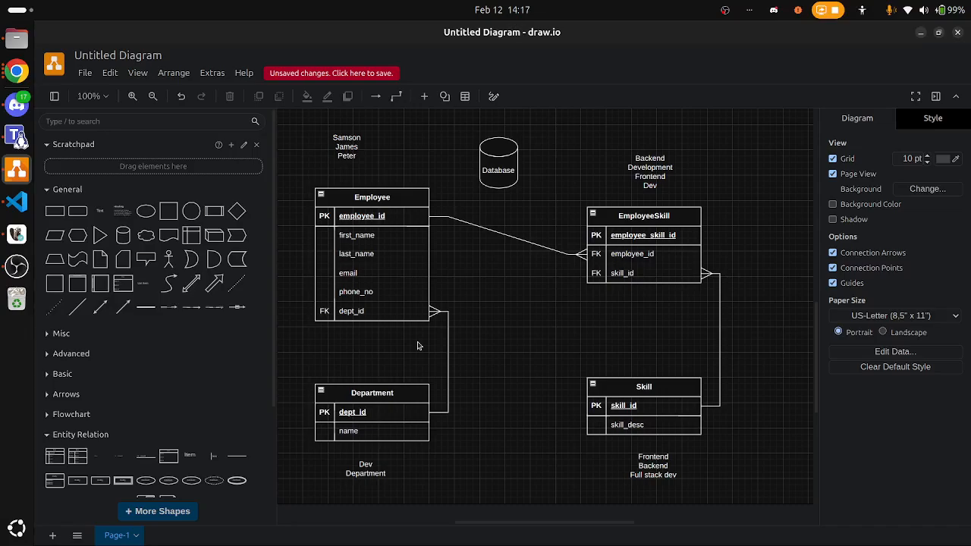
pyautogui.hotkey('alt', 'Tab')
pyautogui.rightClick(109, 192)
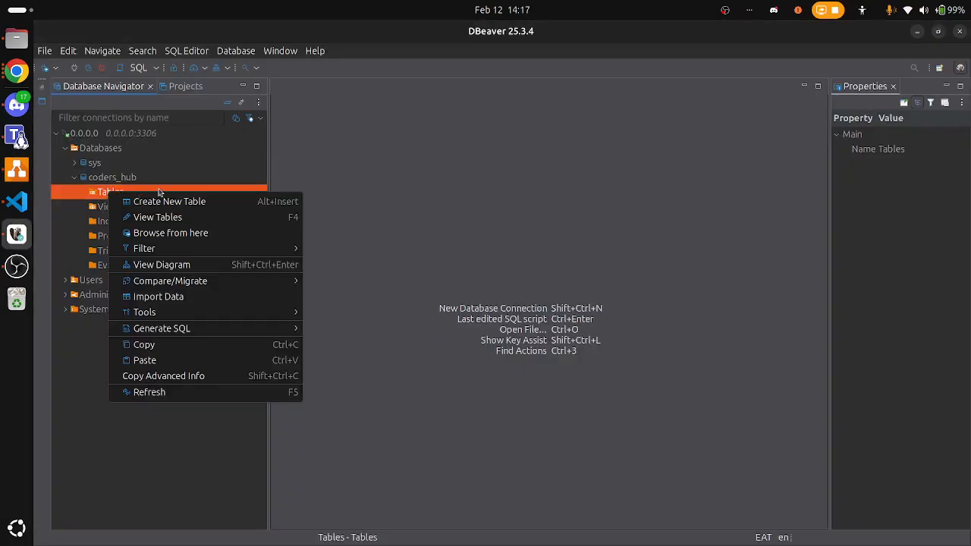
pyautogui.click(101, 195)
pyautogui.rightClick(102, 194)
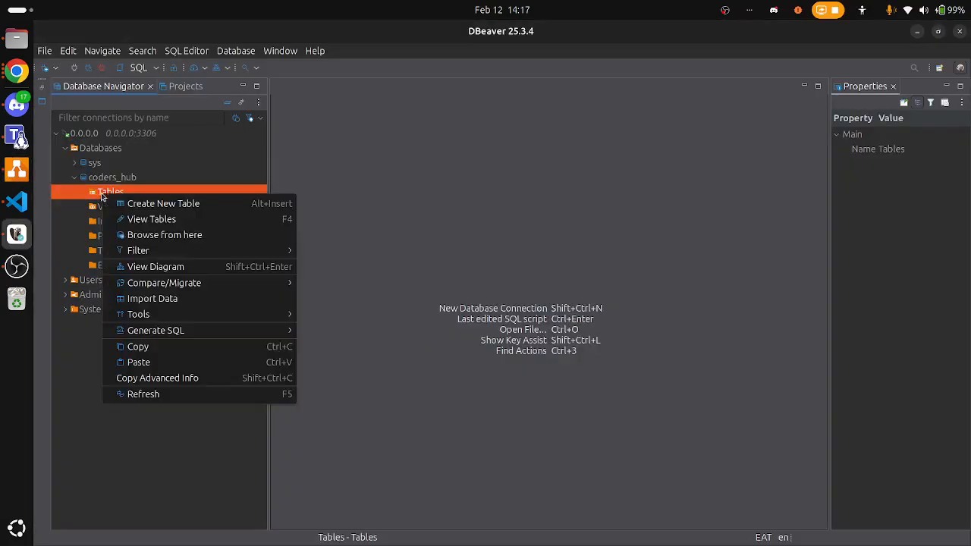
pyautogui.click(158, 205)
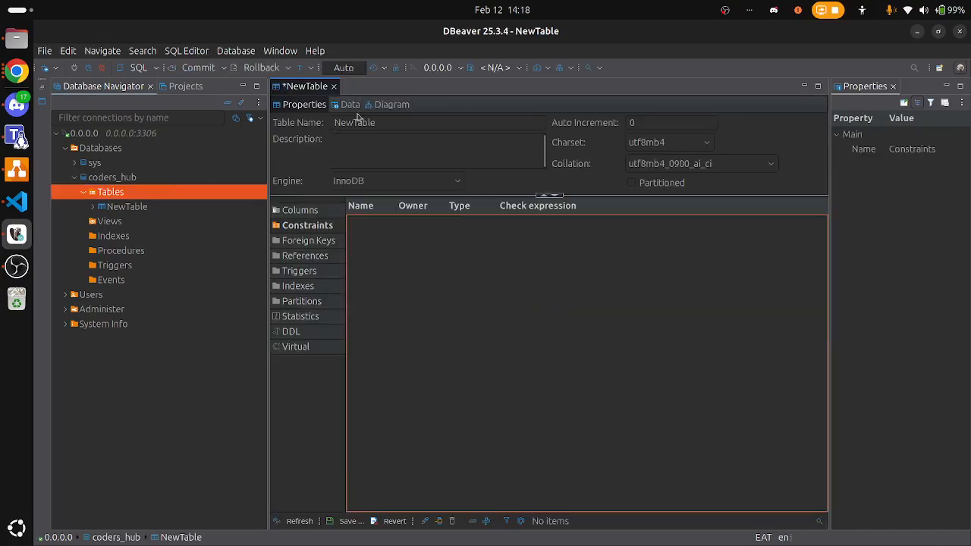
# Name the new table department, checking the entity's name against the draw.io diagram
pyautogui.write('dept')
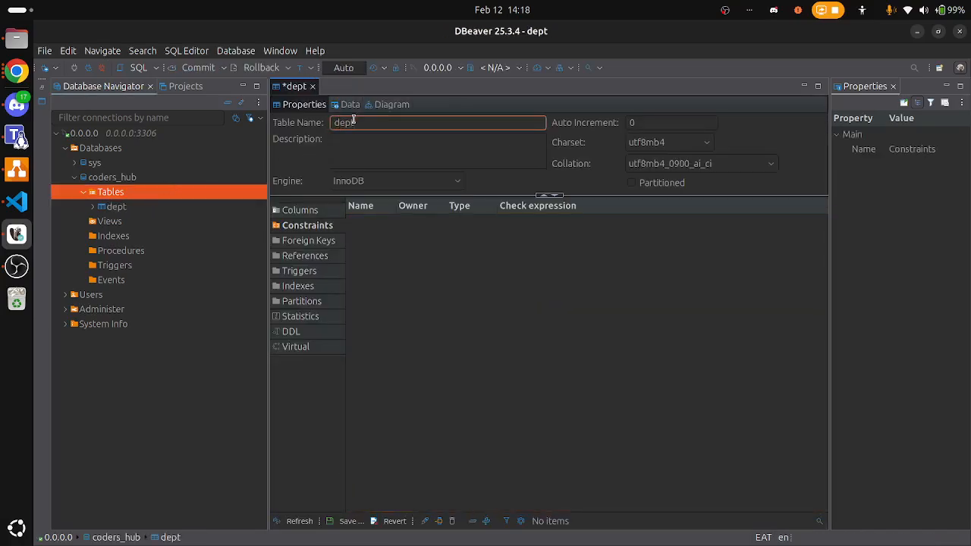
pyautogui.press('BackSpace')
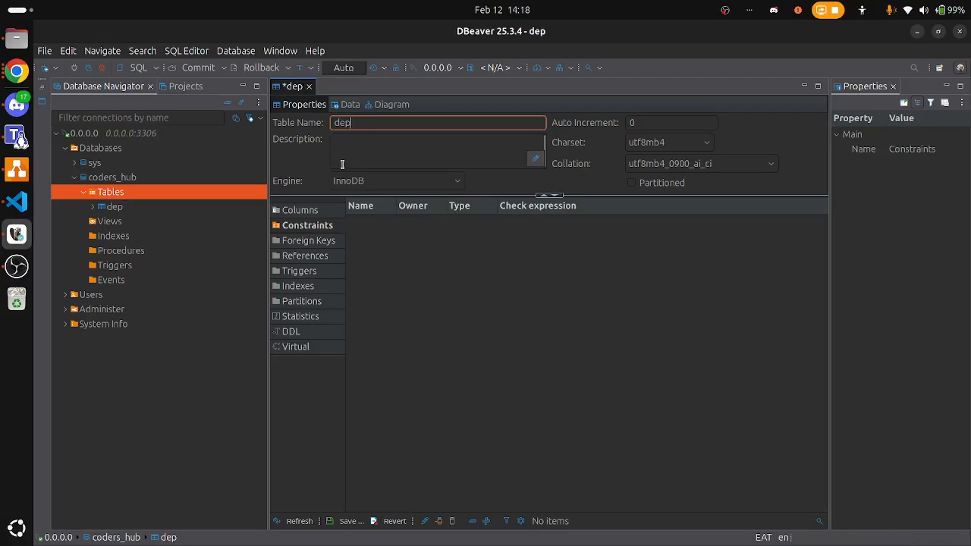
pyautogui.write('tment')
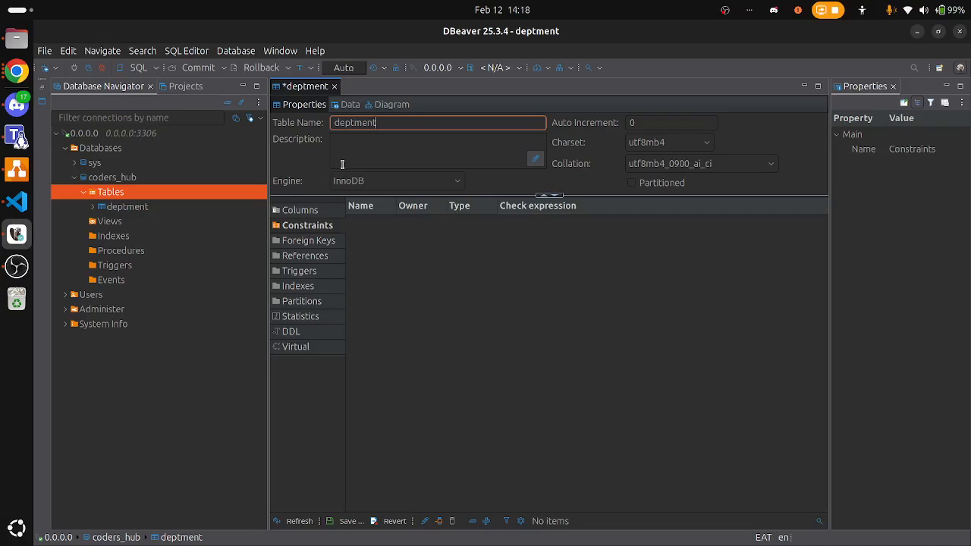
pyautogui.hotkey('alt', 'Tab')
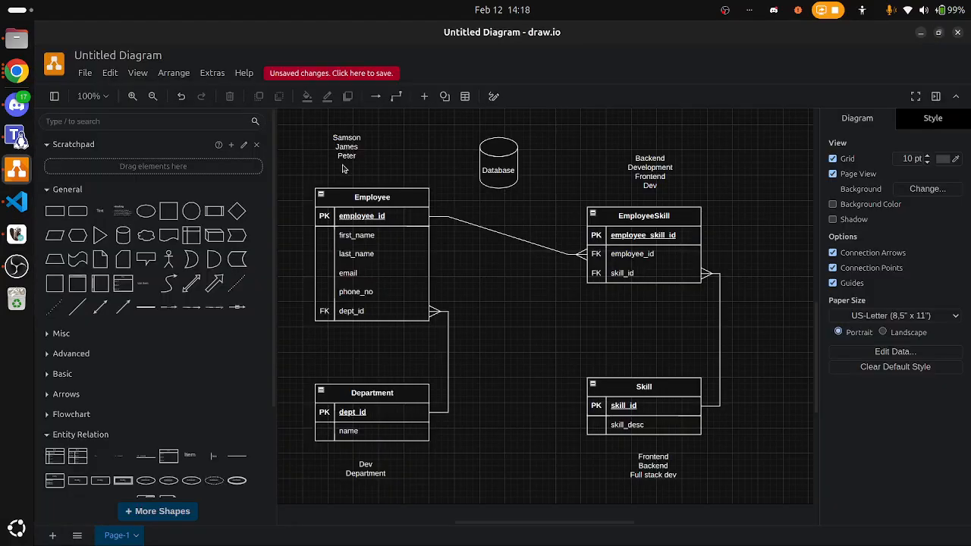
pyautogui.hotkey('alt', 'Tab')
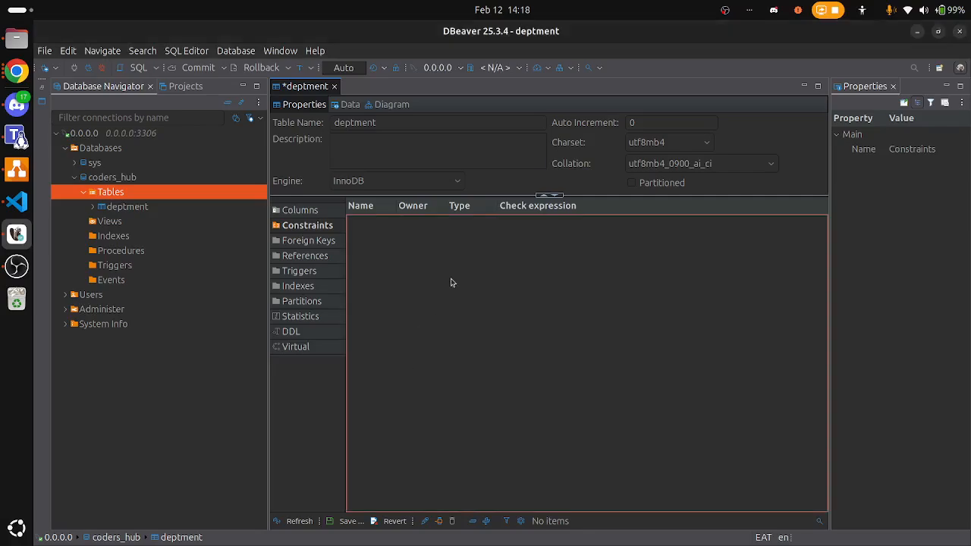
pyautogui.hotkey('alt', 'Tab')
pyautogui.hotkey('alt', 'Tab')
pyautogui.click(350, 123)
pyautogui.write('ar')
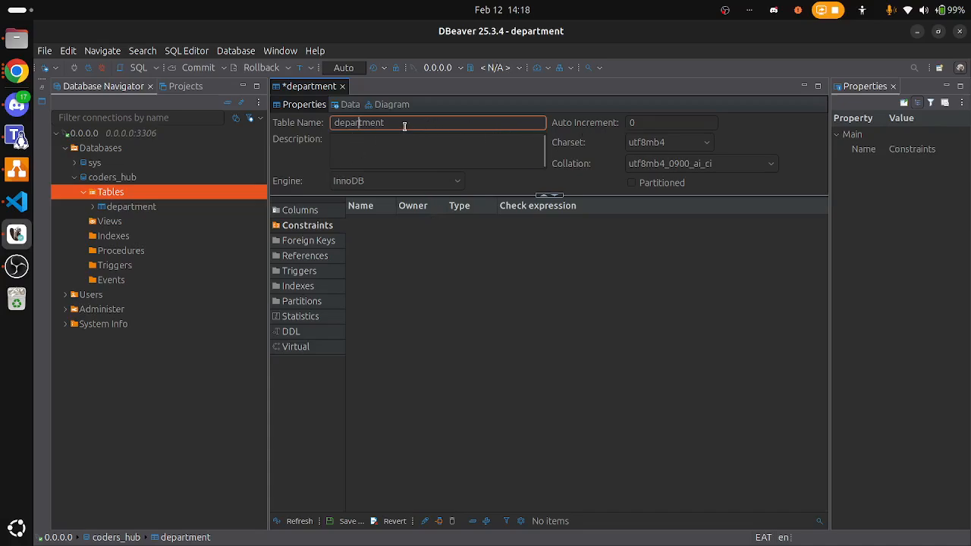
# Try the table name with a capital D as Department, and restore the lowercase spelling
pyautogui.moveTo(402, 123); pyautogui.dragTo(321, 109)
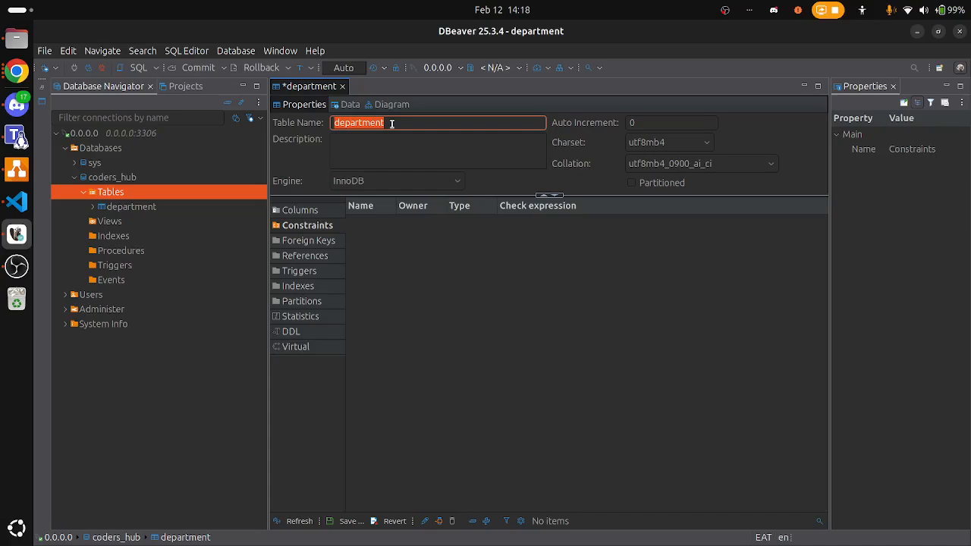
pyautogui.click(341, 123)
pyautogui.press('BackSpace')
pyautogui.write('D')
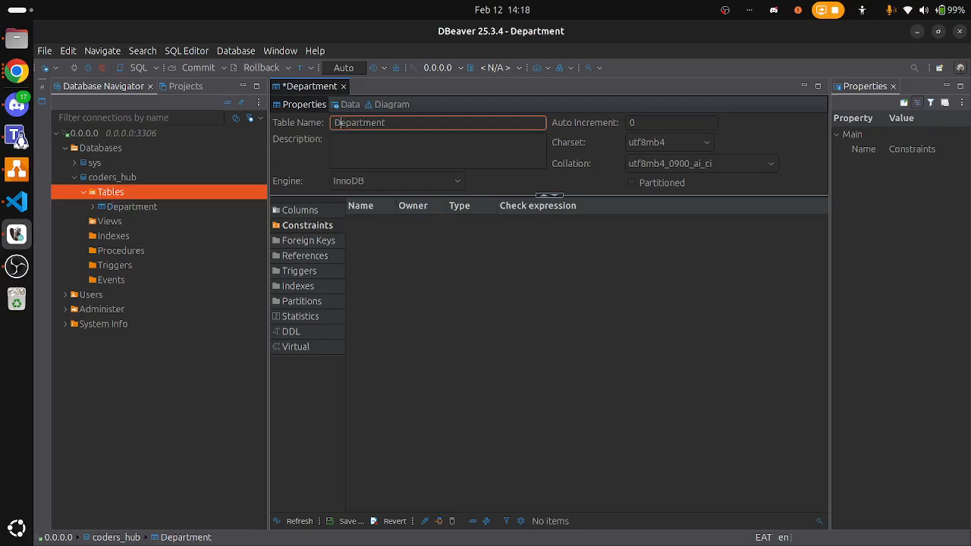
pyautogui.press('BackSpace')
pyautogui.write('d')
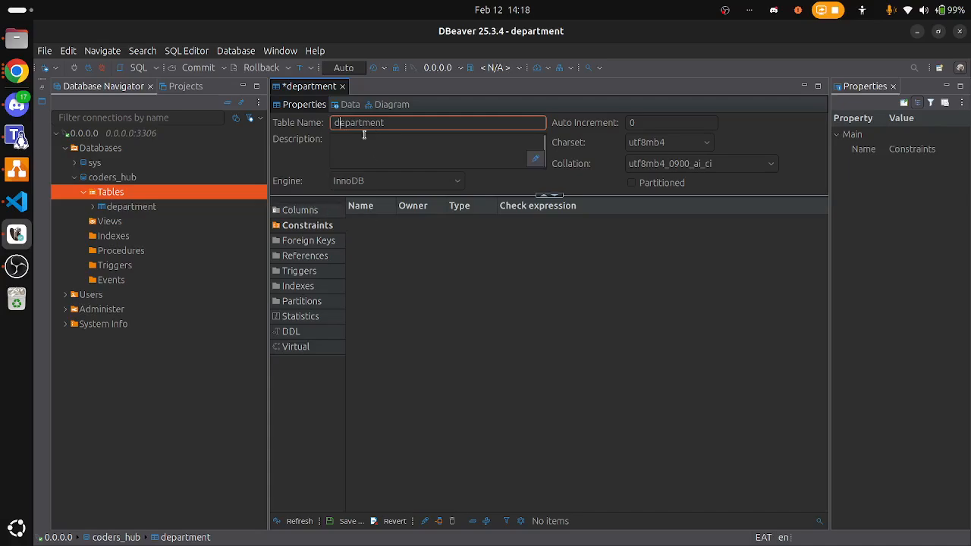
# Examine the department table's columns, constraints, foreign keys, references, triggers and indexes, and return to its columns
pyautogui.click(439, 305)
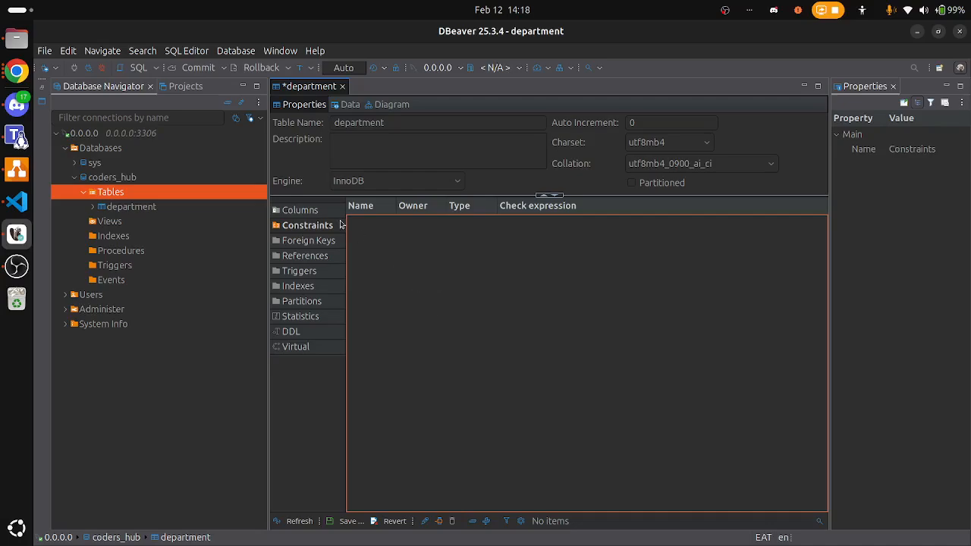
pyautogui.click(301, 211)
pyautogui.click(308, 225)
pyautogui.click(304, 211)
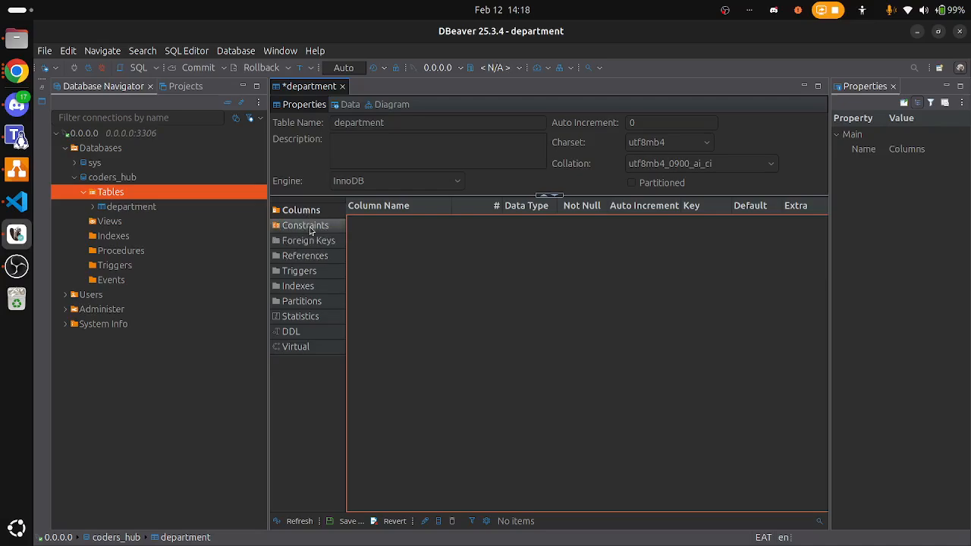
pyautogui.click(303, 225)
pyautogui.click(308, 241)
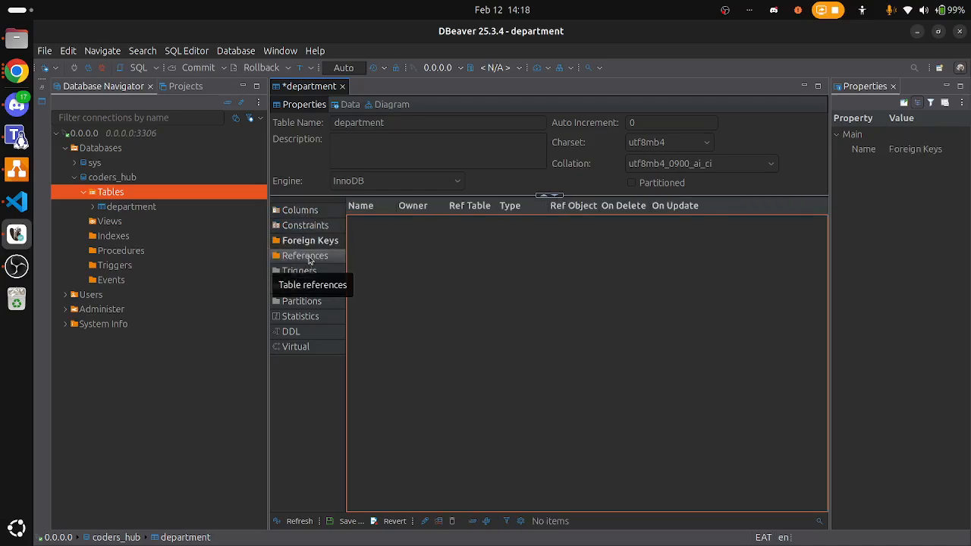
pyautogui.click(308, 256)
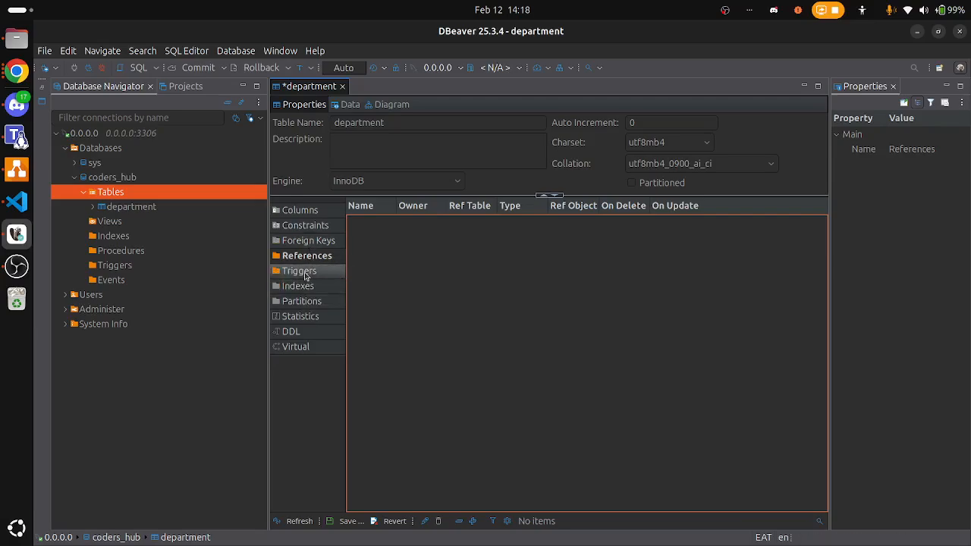
pyautogui.click(307, 271)
pyautogui.click(307, 287)
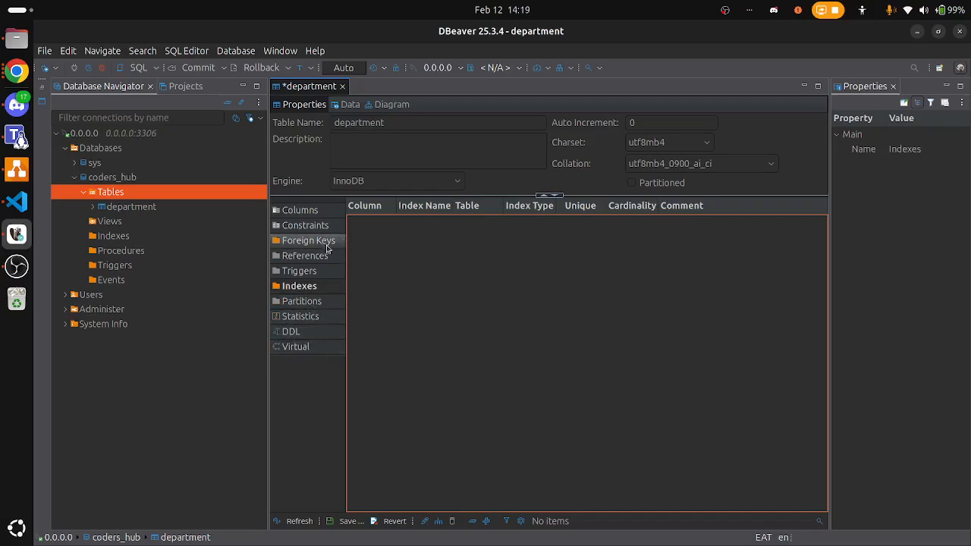
pyautogui.click(311, 211)
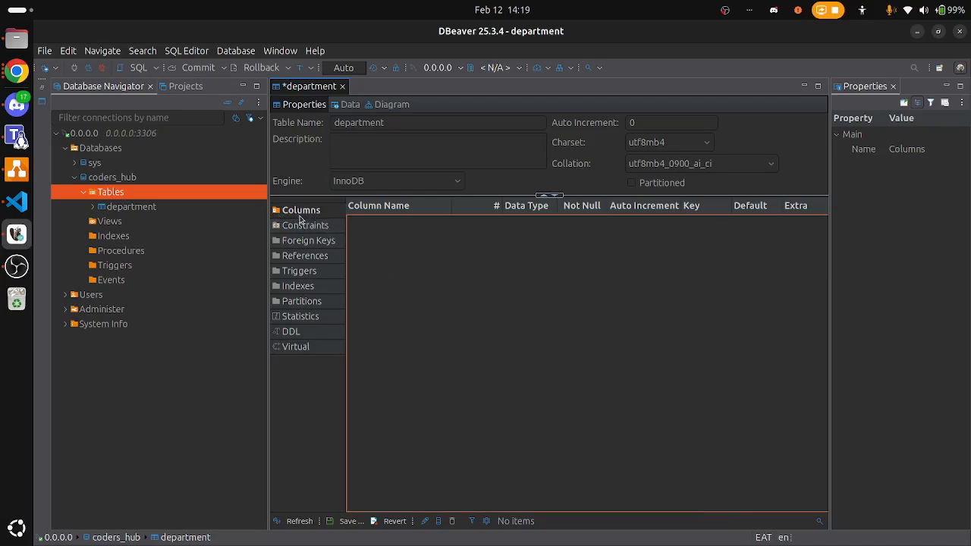
# Start a new column in the department table named dept_id with data type INT, checking the primary key in the draw.io diagram
pyautogui.rightClick(388, 273)
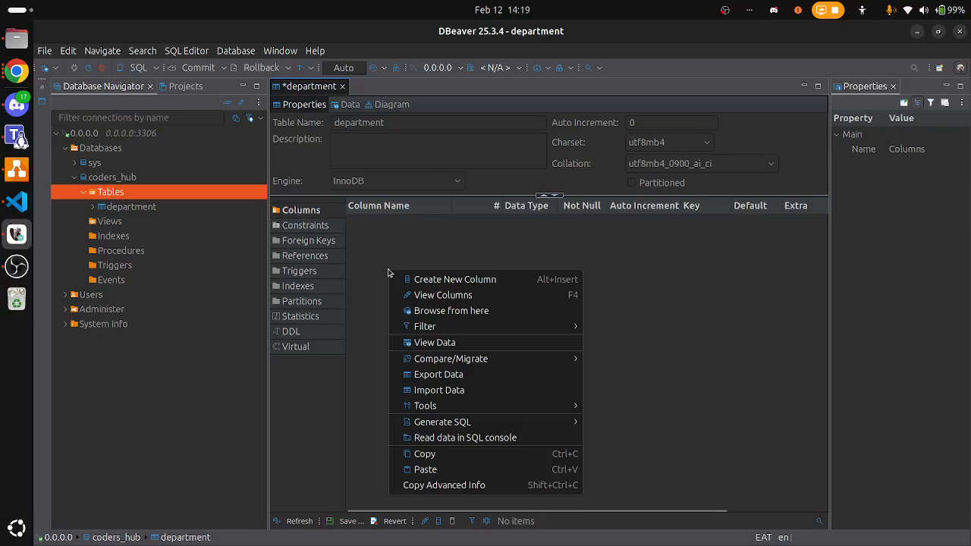
pyautogui.click(386, 263)
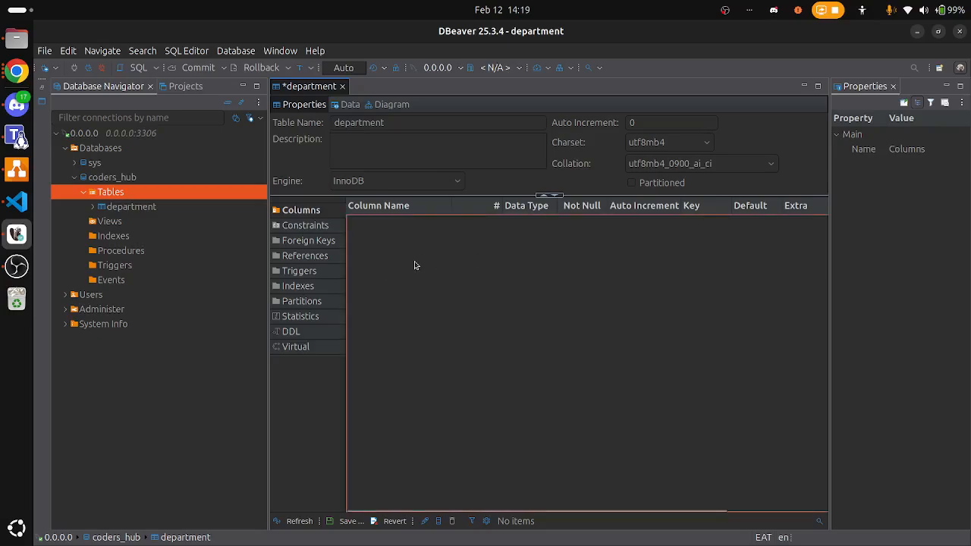
pyautogui.rightClick(414, 264)
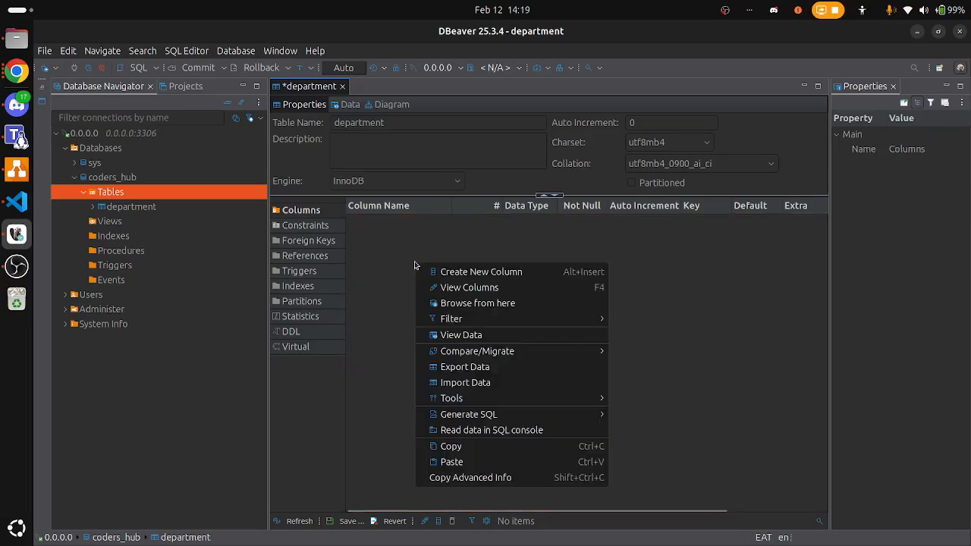
pyautogui.click(479, 274)
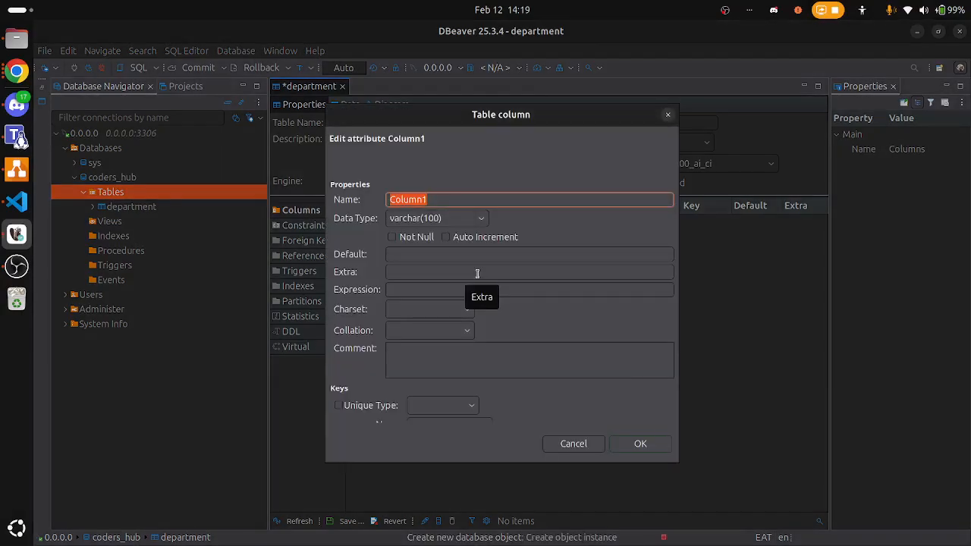
pyautogui.hotkey('alt', 'Tab')
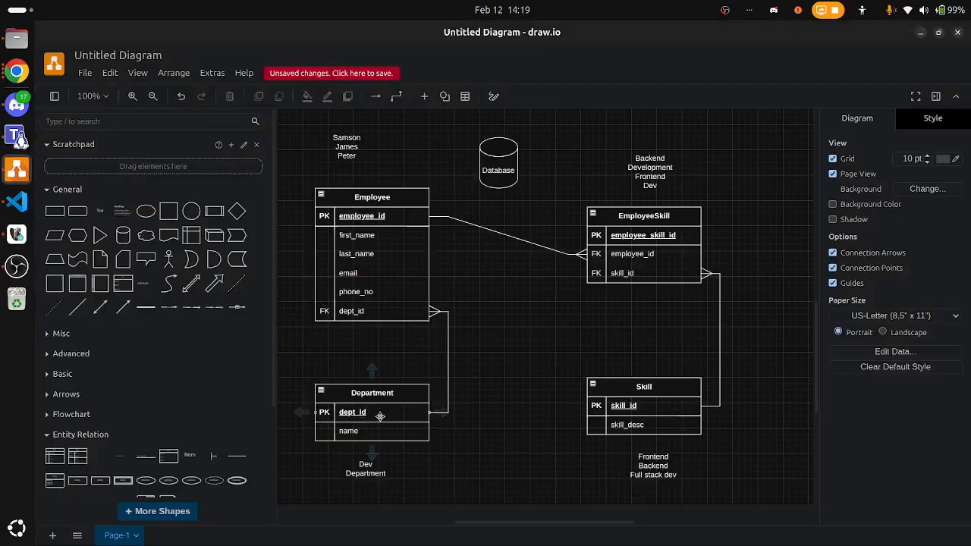
pyautogui.hotkey('alt', 'Tab')
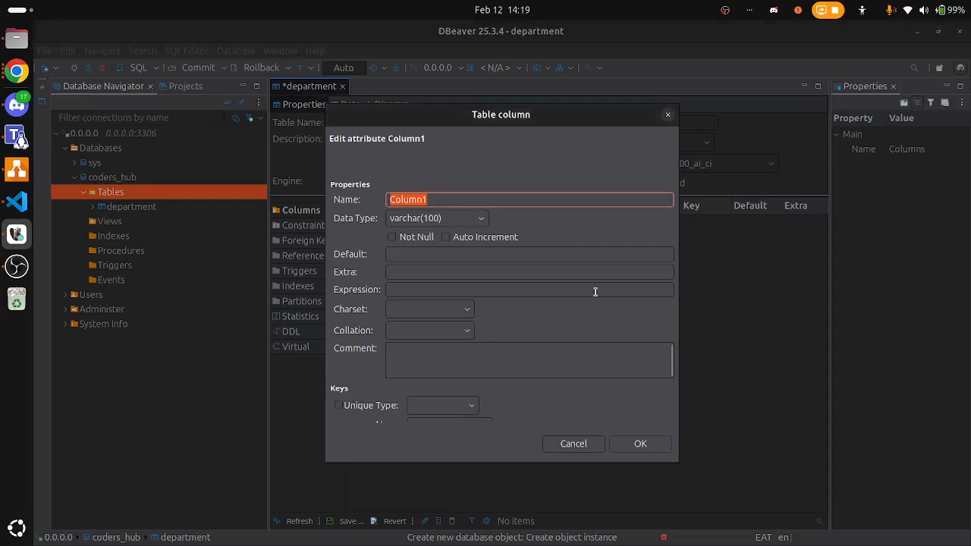
pyautogui.write('dept_id')
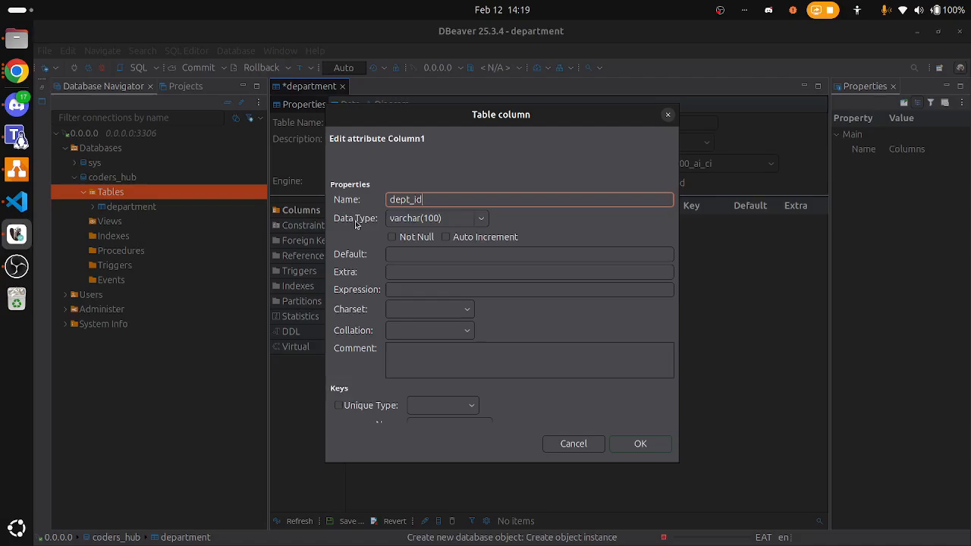
pyautogui.click(481, 219)
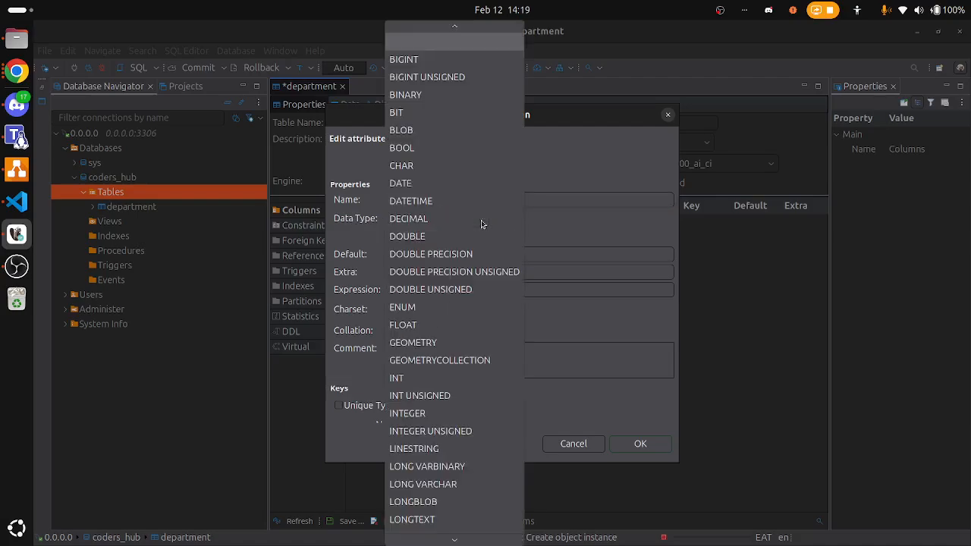
pyautogui.click(436, 379)
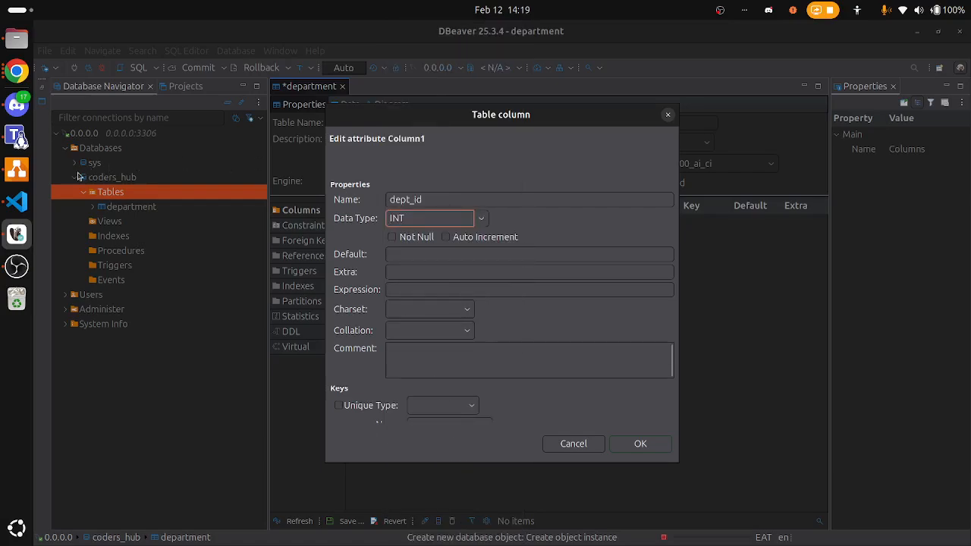
# Switch to VS Code and add the line "DataTypes:" below the DbWeaver heading in readMe.md
pyautogui.click(16, 201)
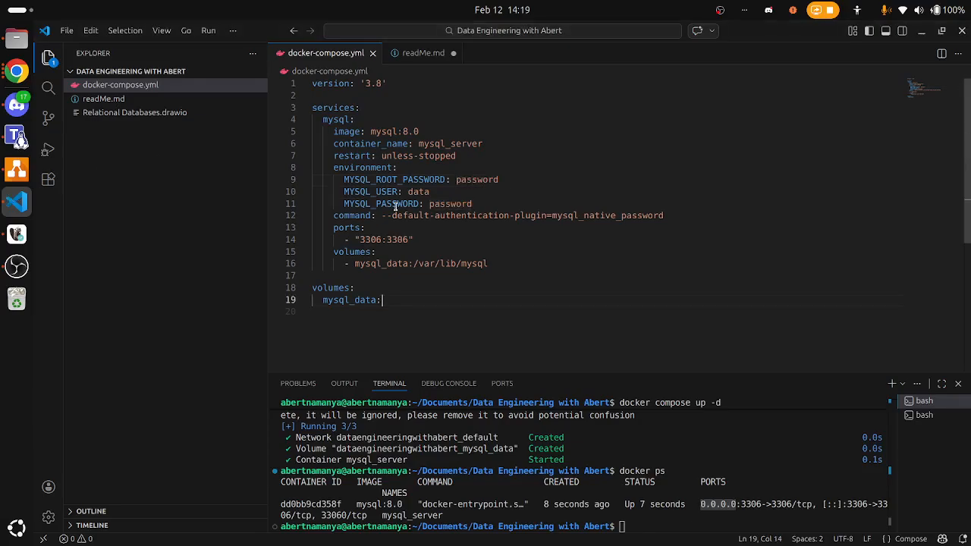
pyautogui.click(114, 98)
pyautogui.press('Return')
pyautogui.press('Return')
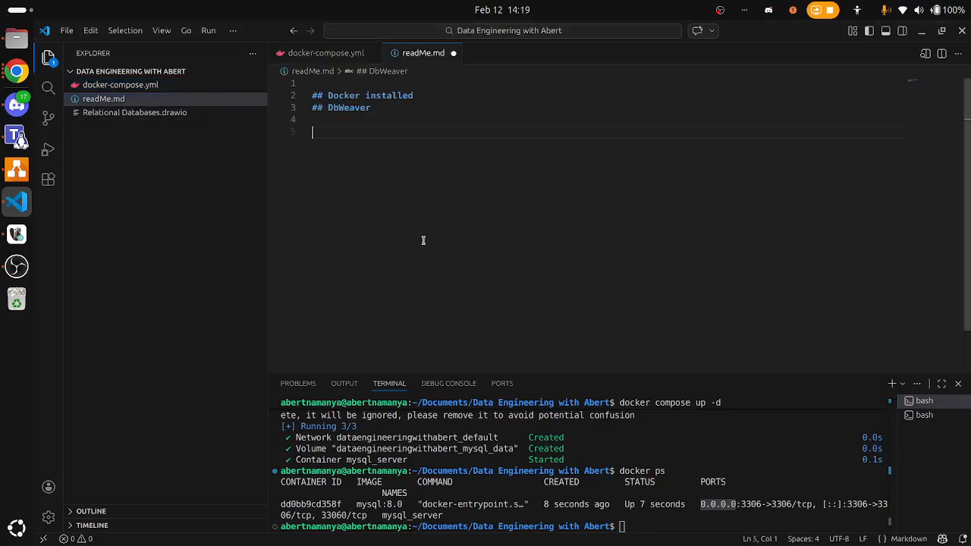
pyautogui.write('DataTypes:')
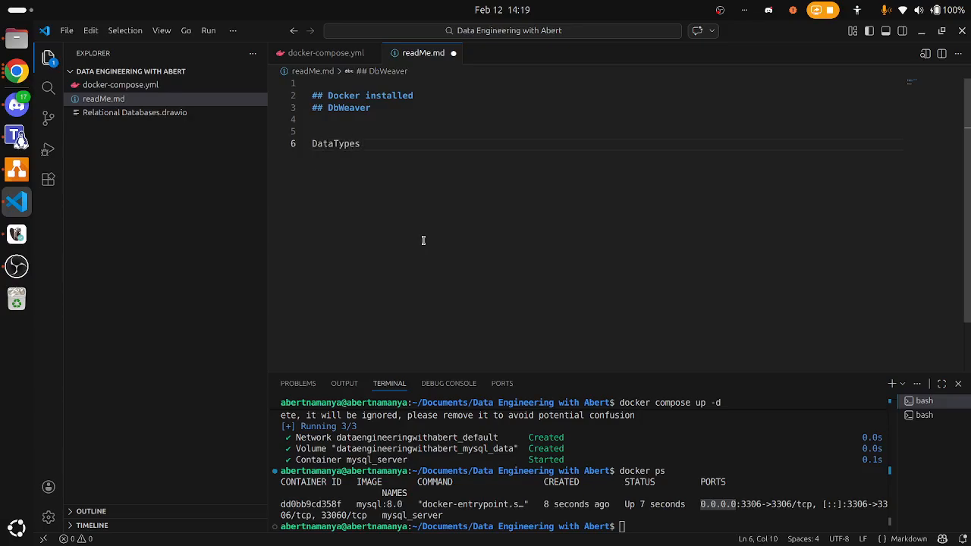
pyautogui.press('Return')
pyautogui.press('Return')
# List numbers and double on separate lines under "DataTypes:" in readMe.md
pyautogui.write('1')
pyautogui.press('BackSpace')
pyautogui.write('numbvere')
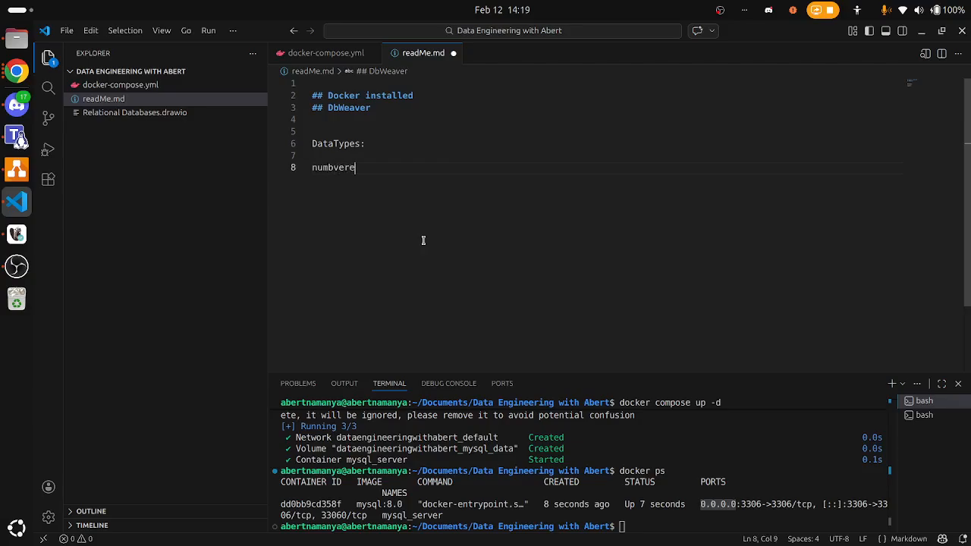
pyautogui.press('BackSpace')
pyautogui.press('BackSpace')
pyautogui.press('BackSpace')
pyautogui.press('BackSpace')
pyautogui.write('ers')
pyautogui.press('Return')
pyautogui.write('double')
# Extend the data types list in readMe.md with strings and Date, each on its own line
pyautogui.press('Return')
pyautogui.write('string')
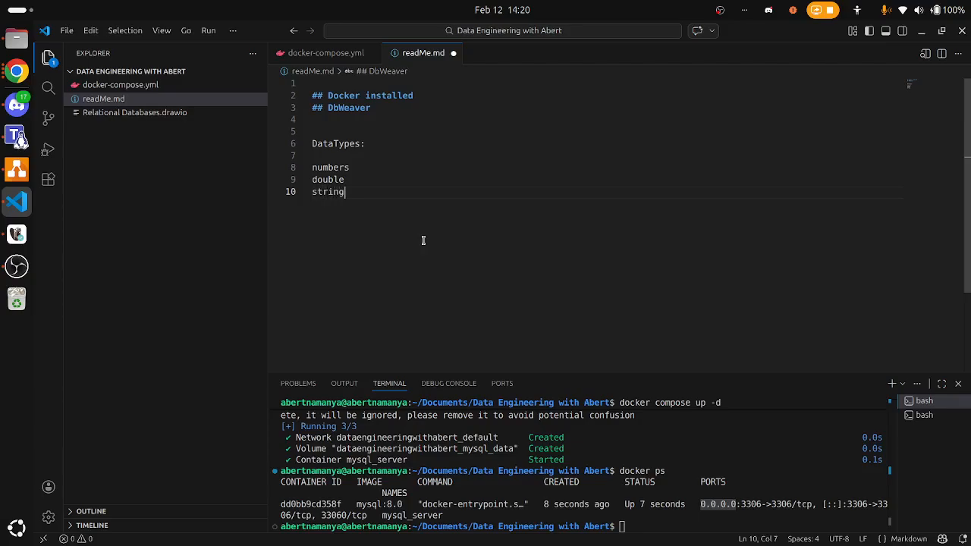
pyautogui.press('Return')
pyautogui.press('Up')
pyautogui.press('End')
pyautogui.write('s')
pyautogui.press('Return')
pyautogui.write('Date')
pyautogui.press('Return')
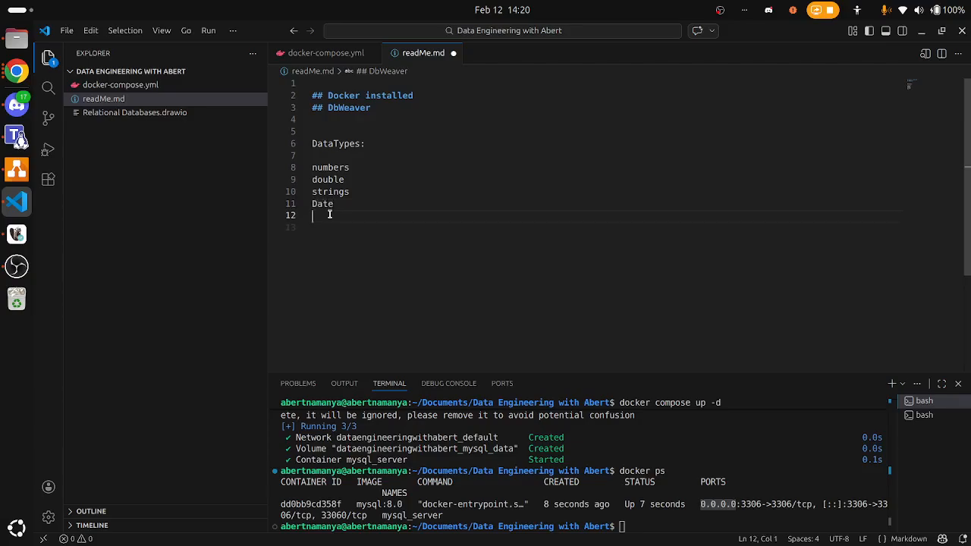
# Add boleen and Text on separate lines to the data types list in readMe.md
pyautogui.write('boo')
pyautogui.write('le')
pyautogui.press('BackSpace')
pyautogui.press('BackSpace')
pyautogui.press('BackSpace')
pyautogui.press('BackSpace')
pyautogui.write('olean')
pyautogui.write('Text')
pyautogui.press('Return')
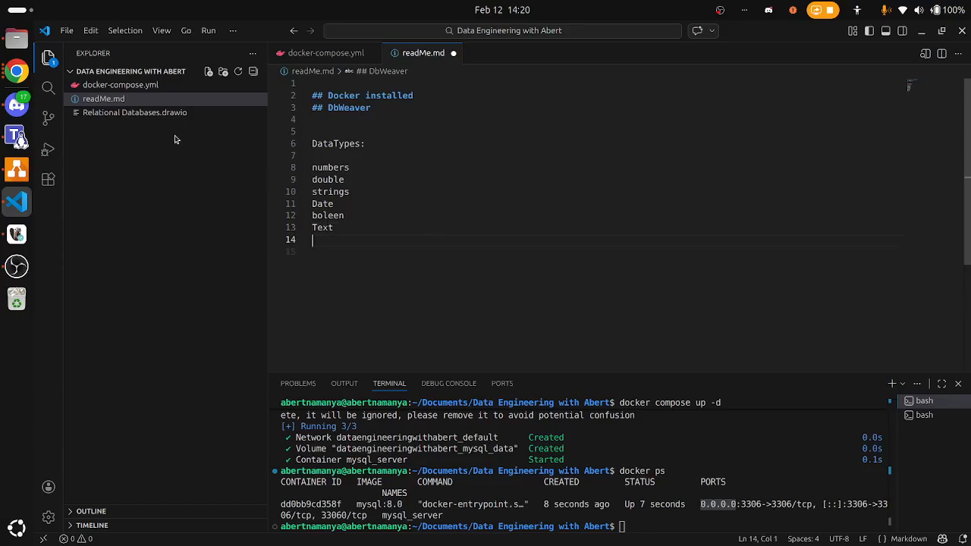
# Consult the column data types offered in DBeaver, and append float and Enum on separate lines to readMe.md in VS Code
pyautogui.click(9, 235)
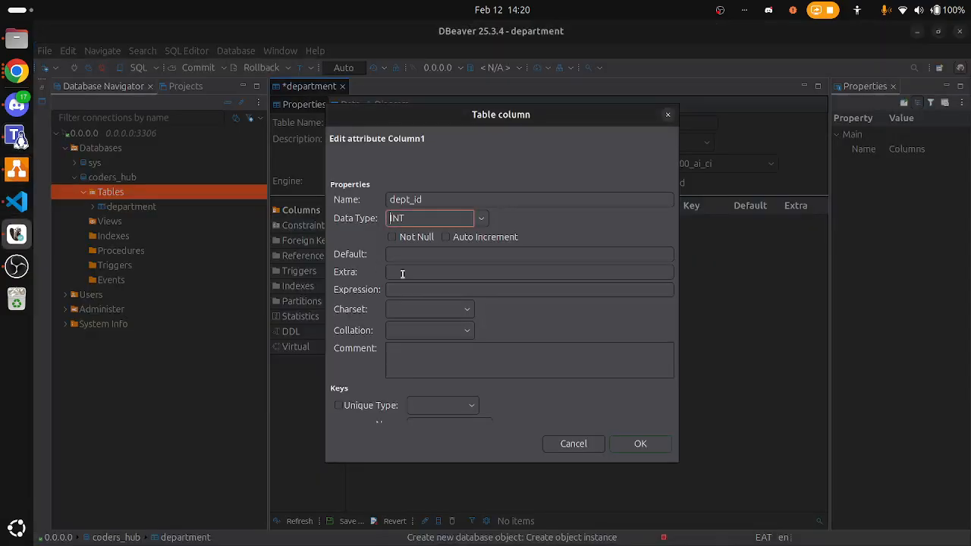
pyautogui.click(477, 220)
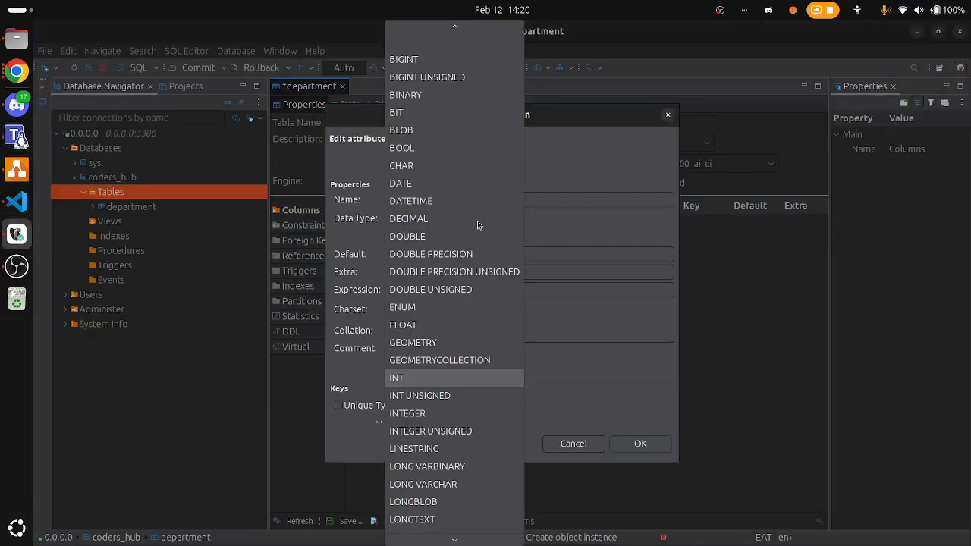
pyautogui.scroll(-3, 457, 421)
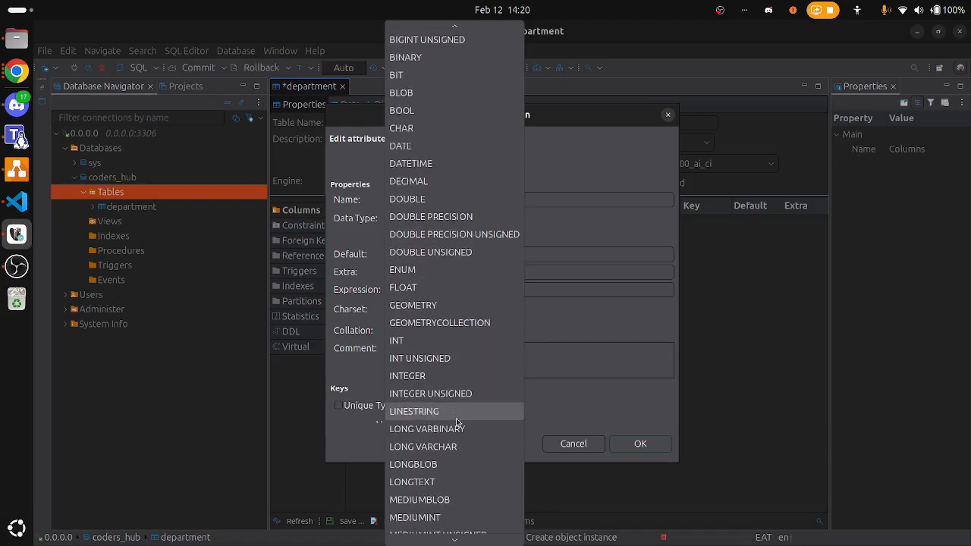
pyautogui.scroll(1, 458, 422)
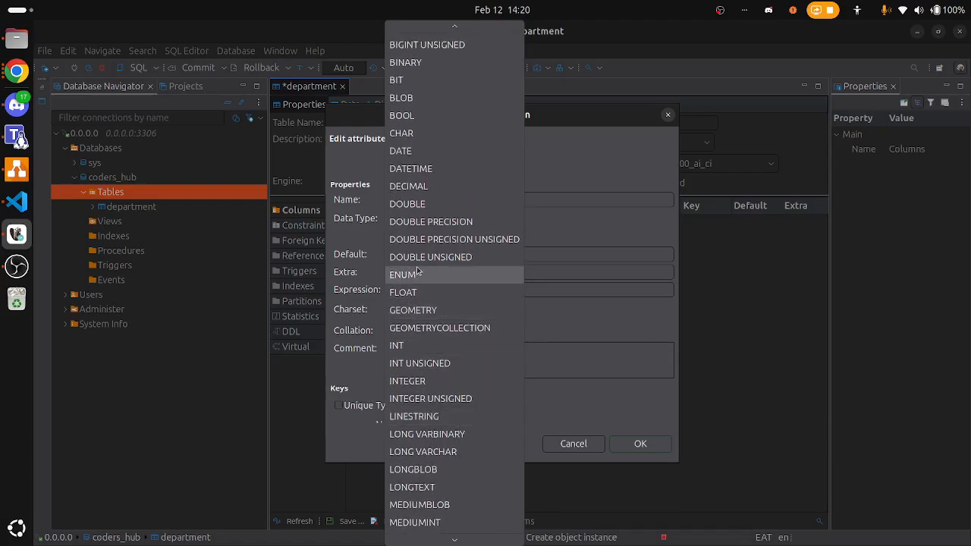
pyautogui.hotkey('alt', 'Tab')
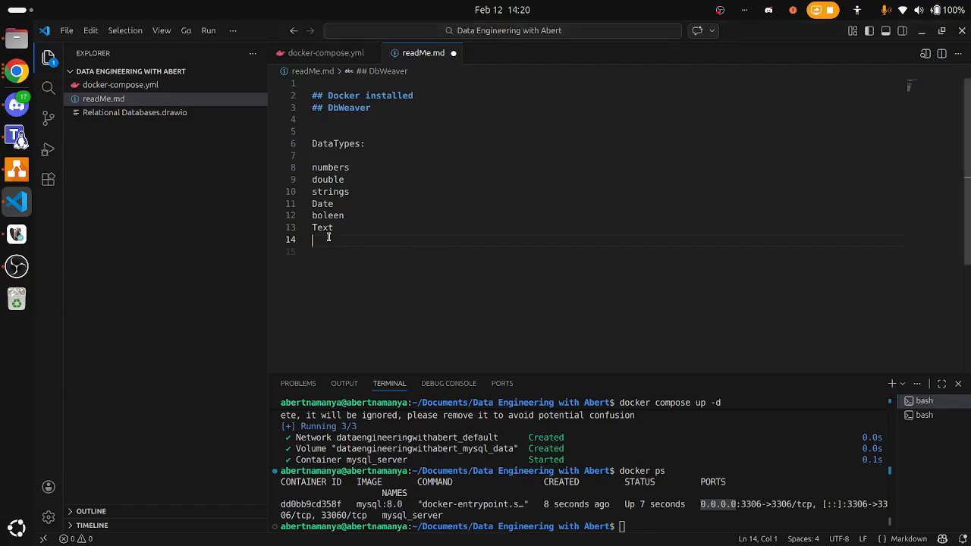
pyautogui.write('float')
pyautogui.press('Return')
pyautogui.write('Enum')
# Add the example values "1,2, ...." after numbers and "3000.00" after double in the data types list
pyautogui.click(371, 168)
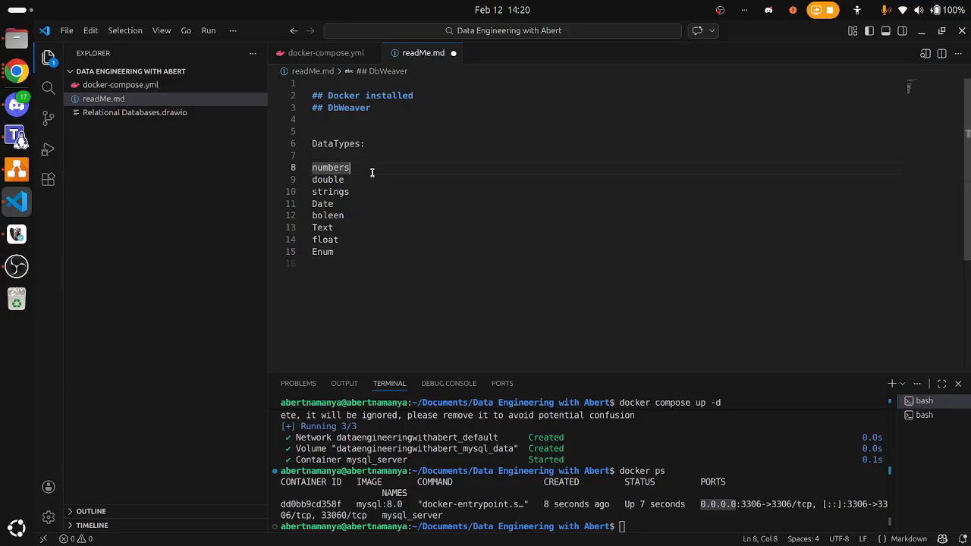
pyautogui.write('1')
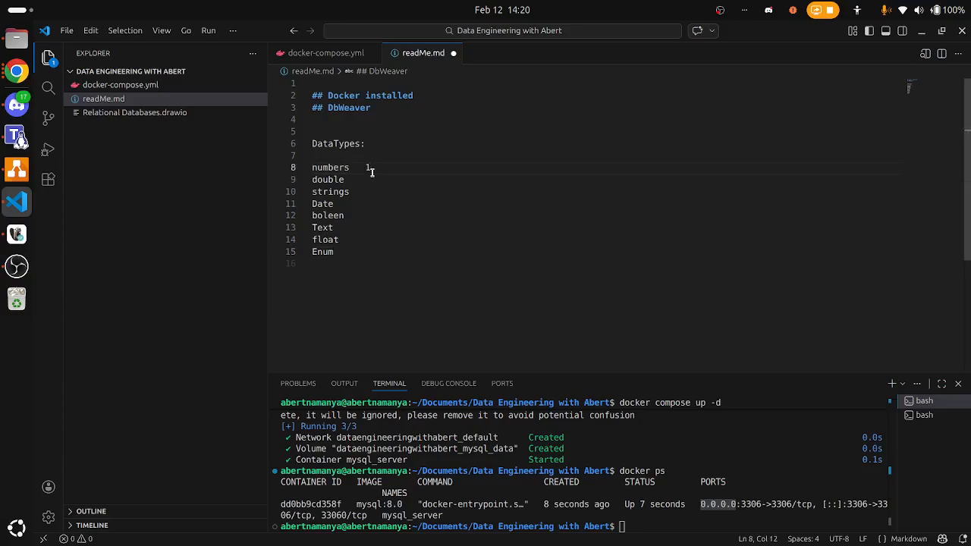
pyautogui.write(',2, ....')
pyautogui.click(370, 180)
pyautogui.write('3000.00')
# Annotate the strings entry with "(names,gender,)" followed by the examples Male, female and a sample first name
pyautogui.click(380, 191)
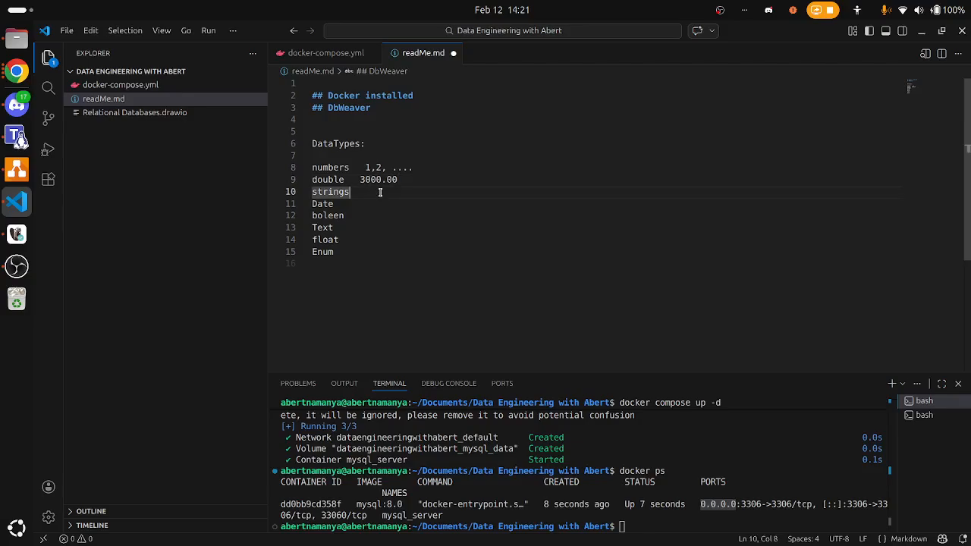
pyautogui.write('(names')
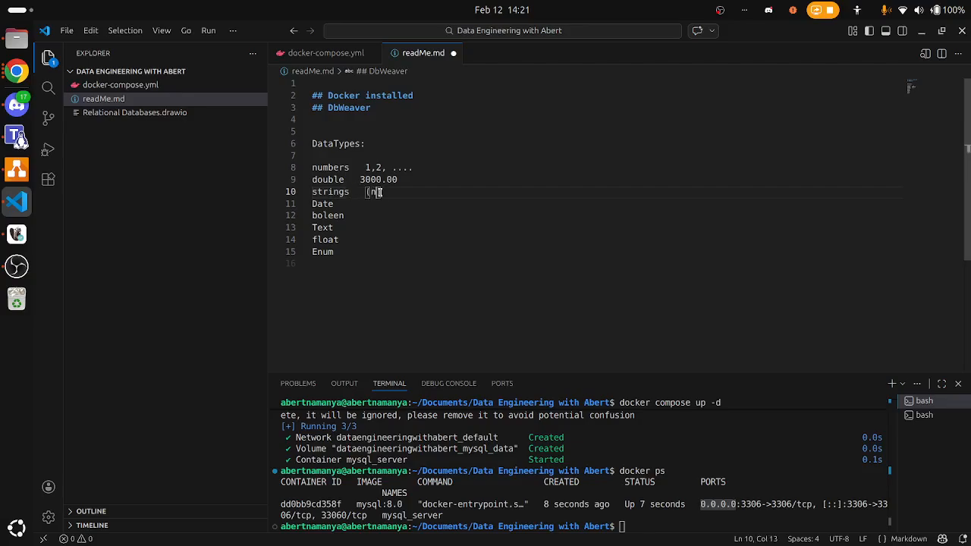
pyautogui.write(',')
pyautogui.write('gender,')
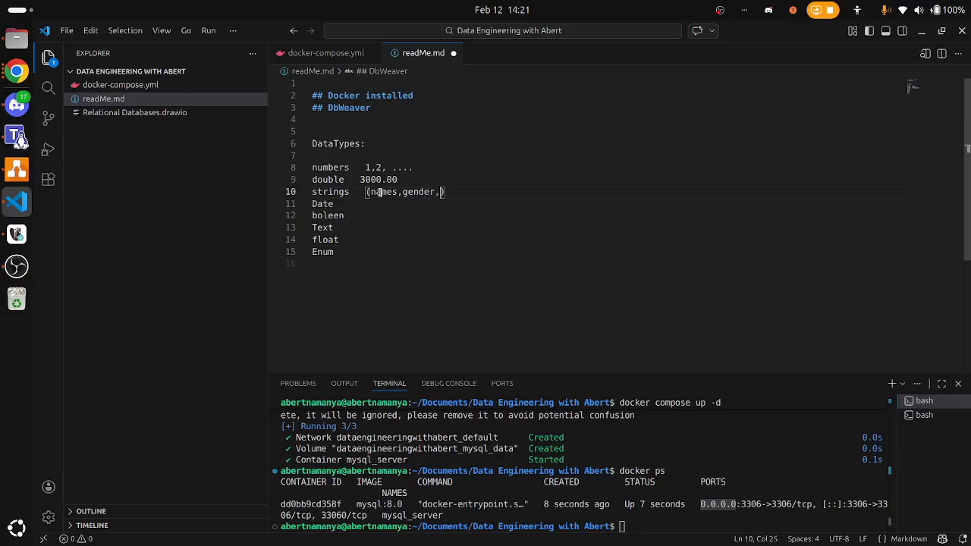
pyautogui.click(463, 192)
pyautogui.write('Male, fem')
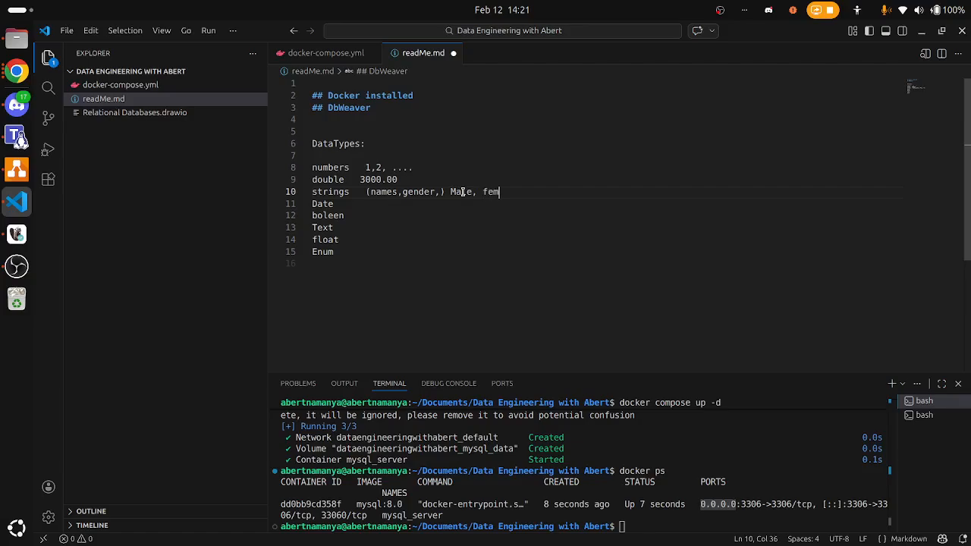
pyautogui.write('ale,James')
# Replace the word strings with varchar in the data types list
pyautogui.doubleClick(343, 192)
pyautogui.write('varch')
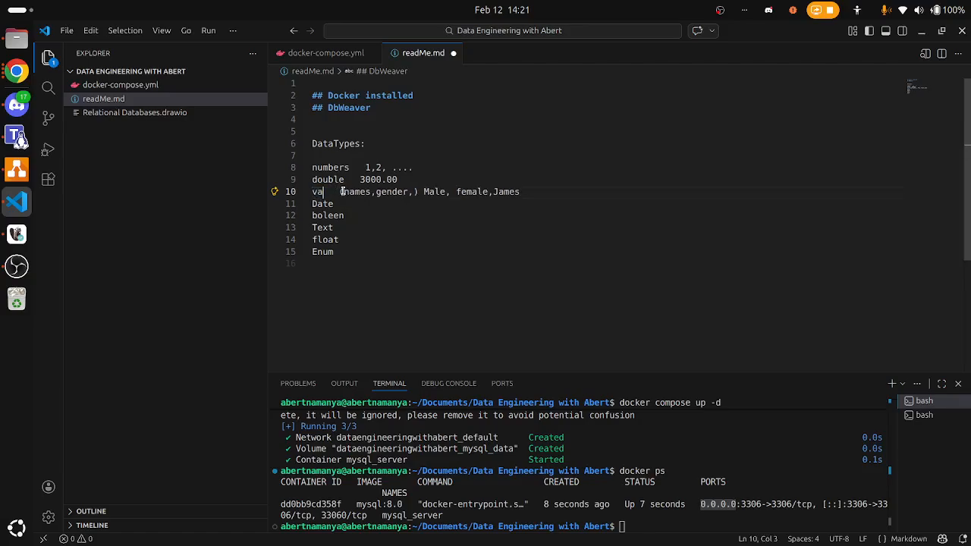
pyautogui.write('ar')
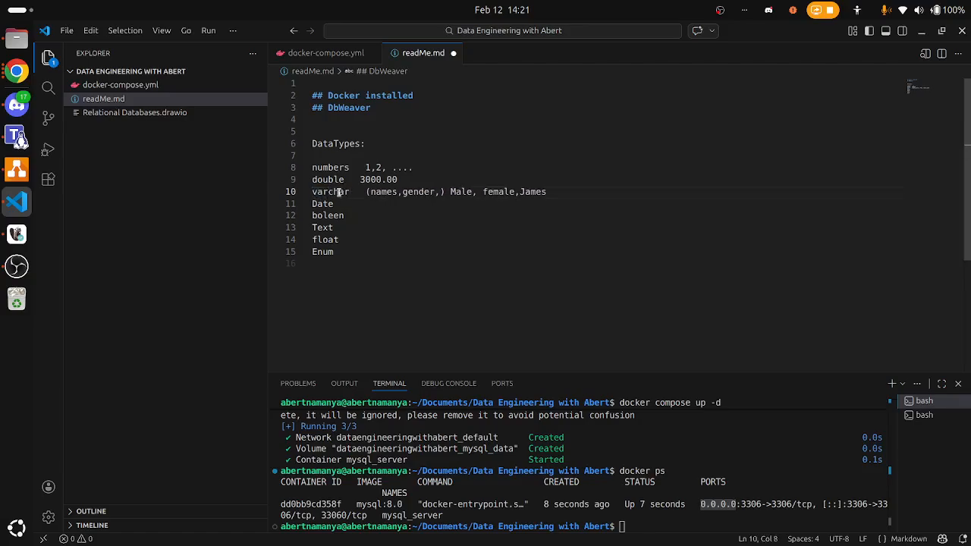
# Add the example value 2026-01-01 after Date, without a leading dash
pyautogui.doubleClick(336, 204)
pyautogui.click(368, 204)
pyautogui.write('- 2026-01-01')
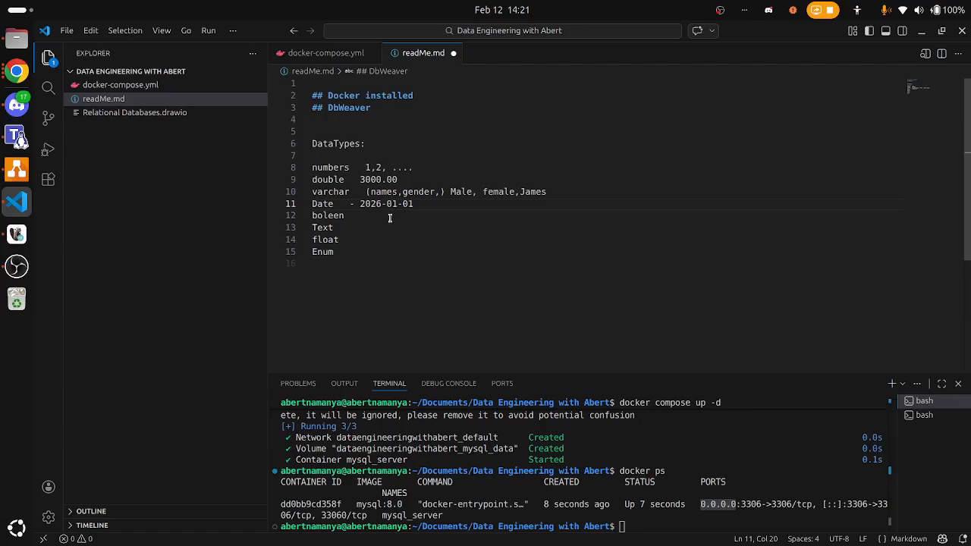
pyautogui.click(353, 204)
pyautogui.press('BackSpace')
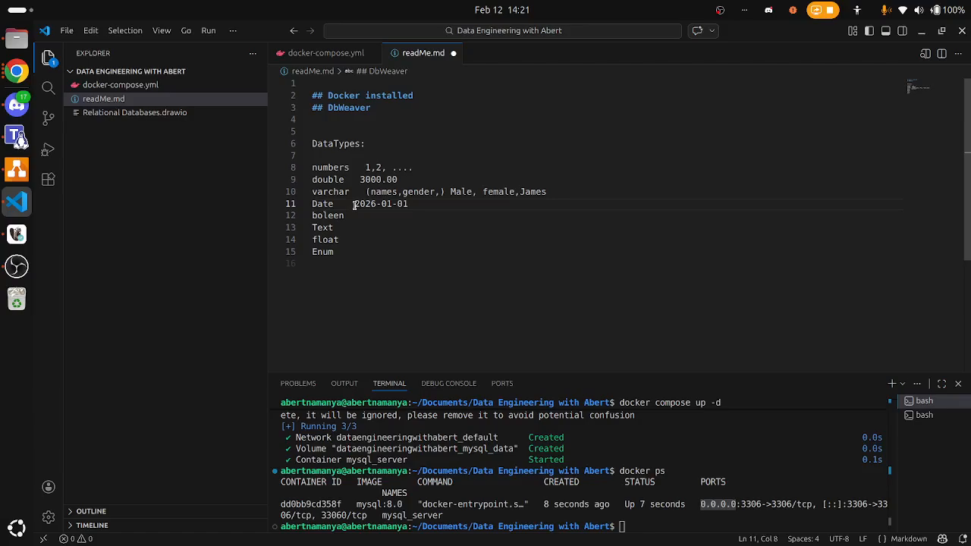
pyautogui.click(411, 206)
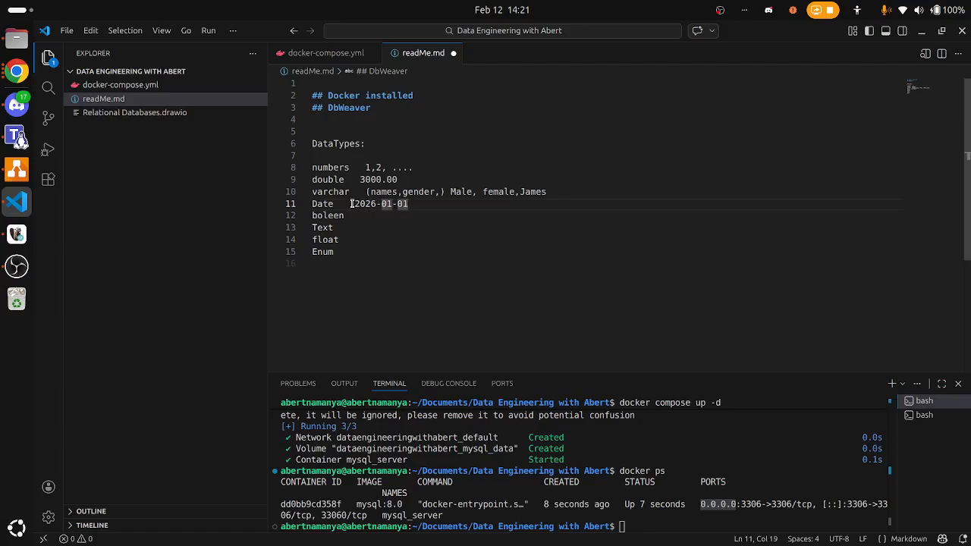
pyautogui.moveTo(351, 204); pyautogui.dragTo(410, 206)
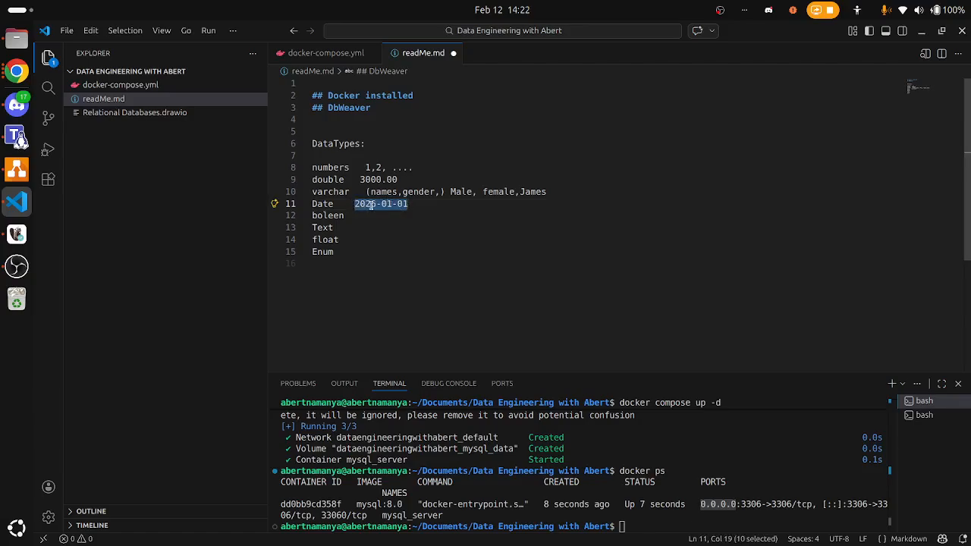
# Add the example "true/false 0 - 1" after boleen in the data types list
pyautogui.click(380, 213)
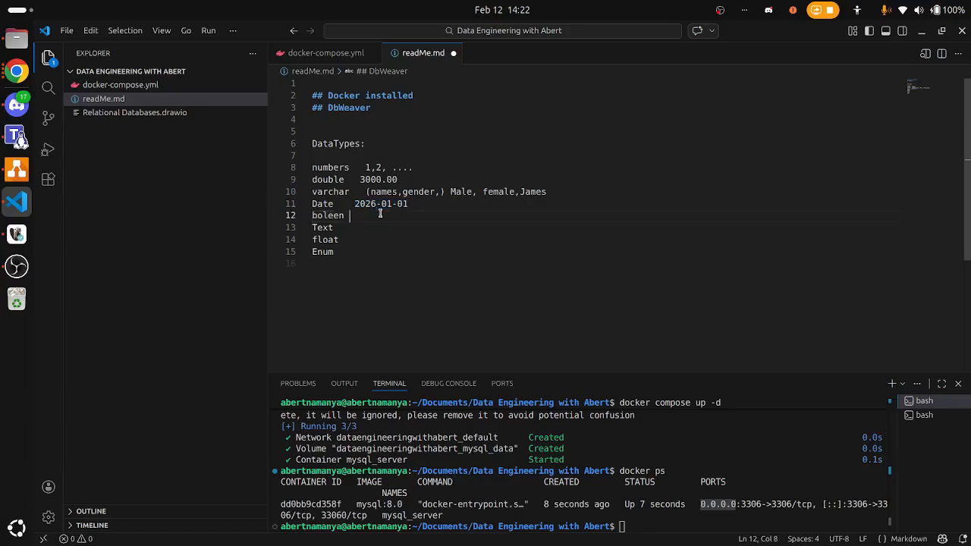
pyautogui.write('true/felis')
pyautogui.press('BackSpace')
pyautogui.press('BackSpace')
pyautogui.press('BackSpace')
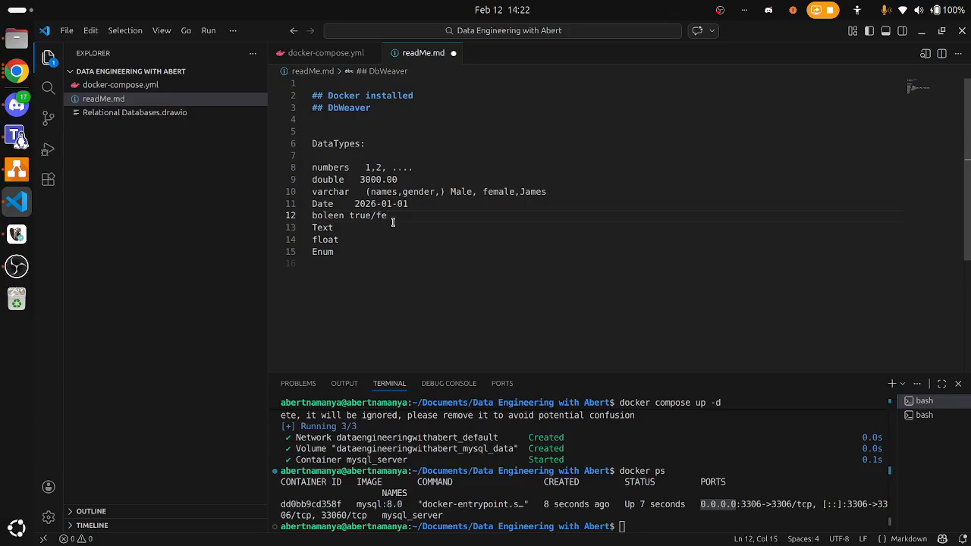
pyautogui.press('BackSpace')
pyautogui.press('BackSpace')
pyautogui.write('false 0 - 1')
# Switch to DBeaver and examine the full list of data types available for the dept_id column
pyautogui.click(17, 234)
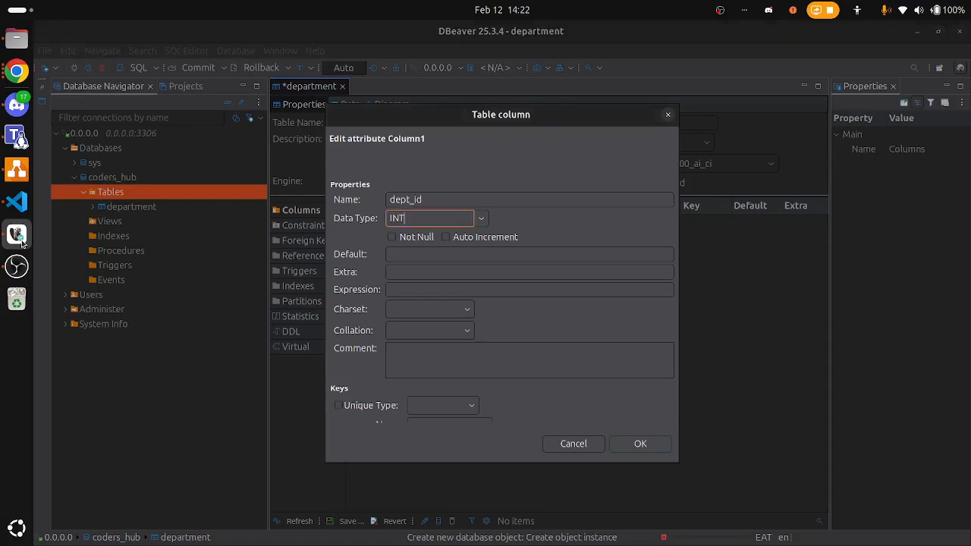
pyautogui.click(476, 221)
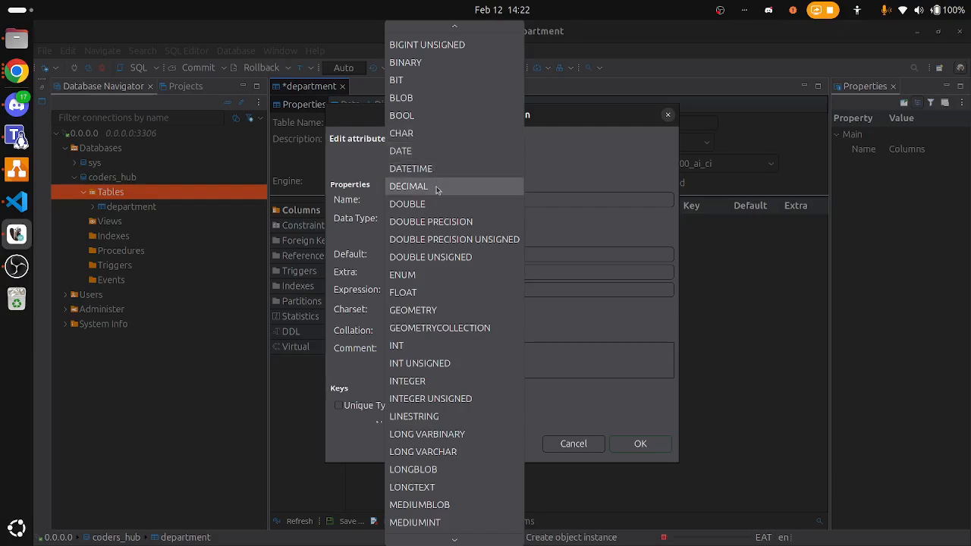
pyautogui.scroll(-3, 449, 353)
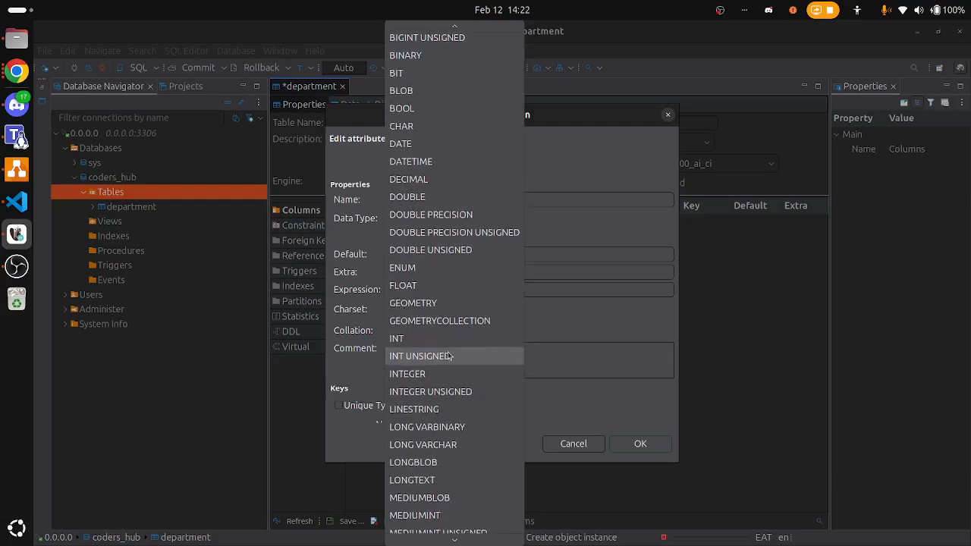
pyautogui.scroll(-1, 448, 356)
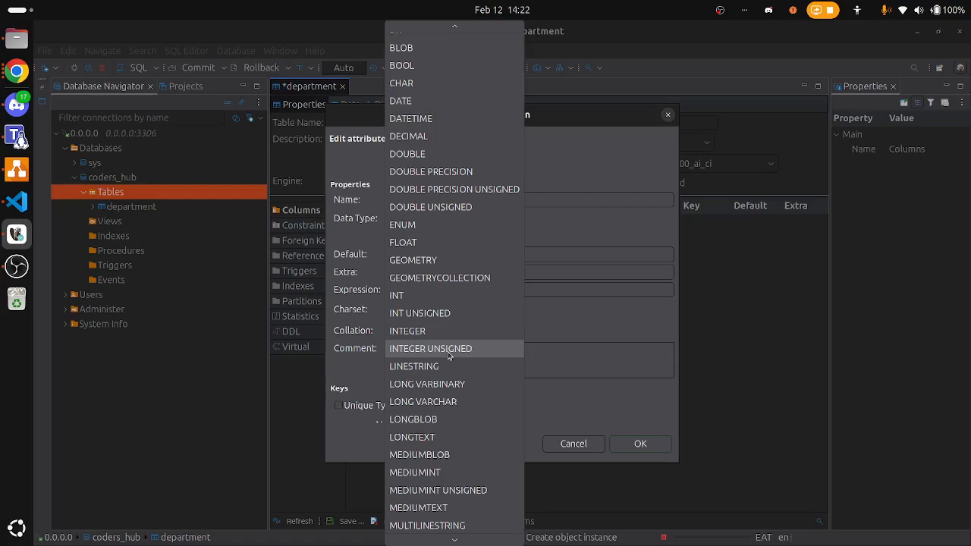
pyautogui.scroll(4, 448, 355)
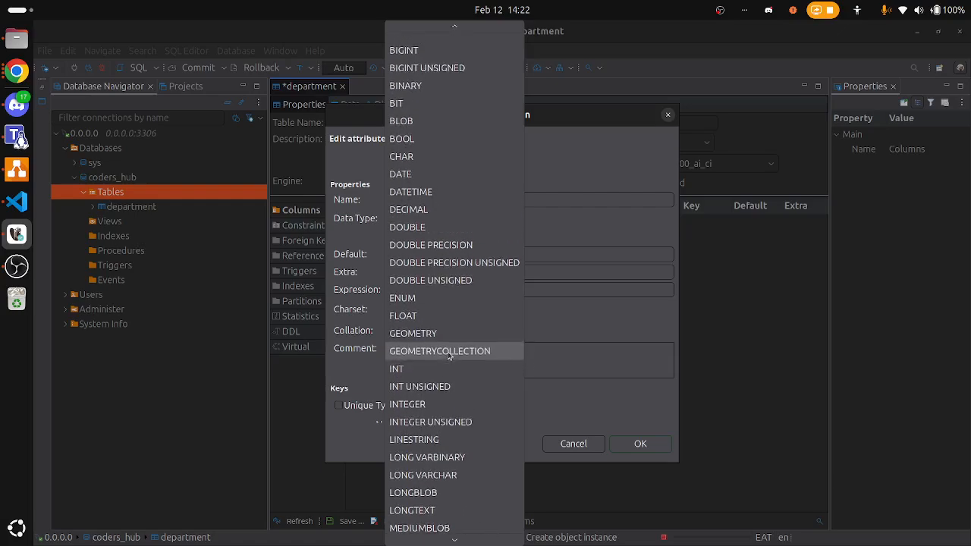
pyautogui.scroll(-2, 448, 355)
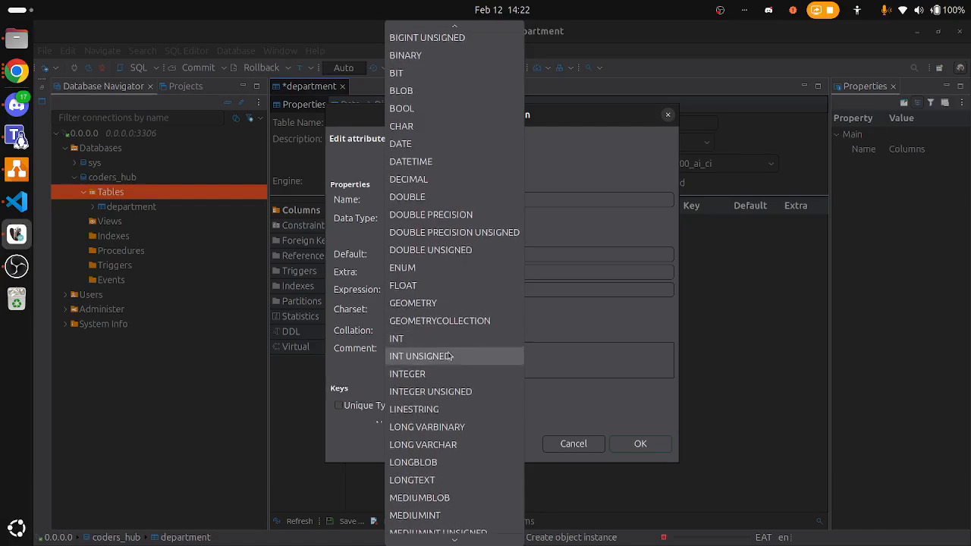
pyautogui.scroll(-3, 449, 356)
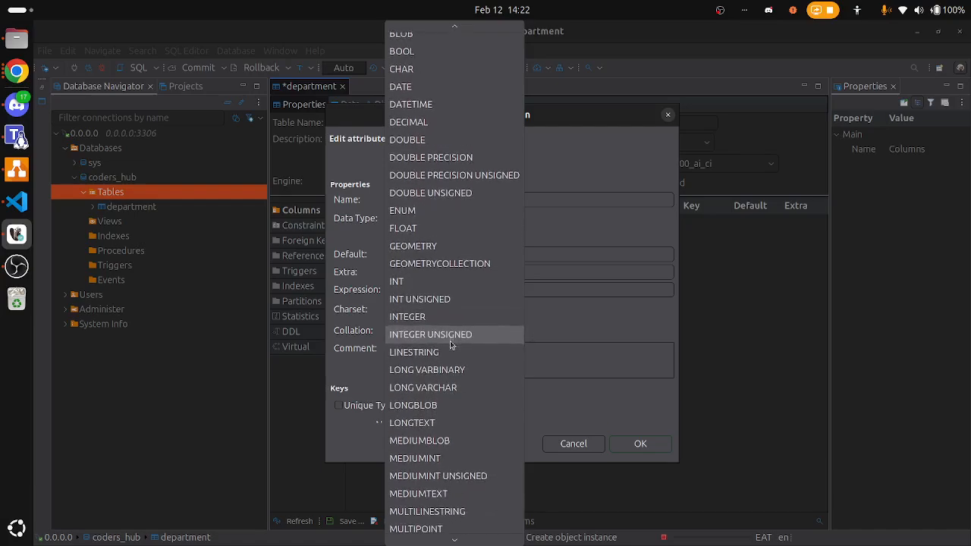
pyautogui.scroll(-17, 450, 341)
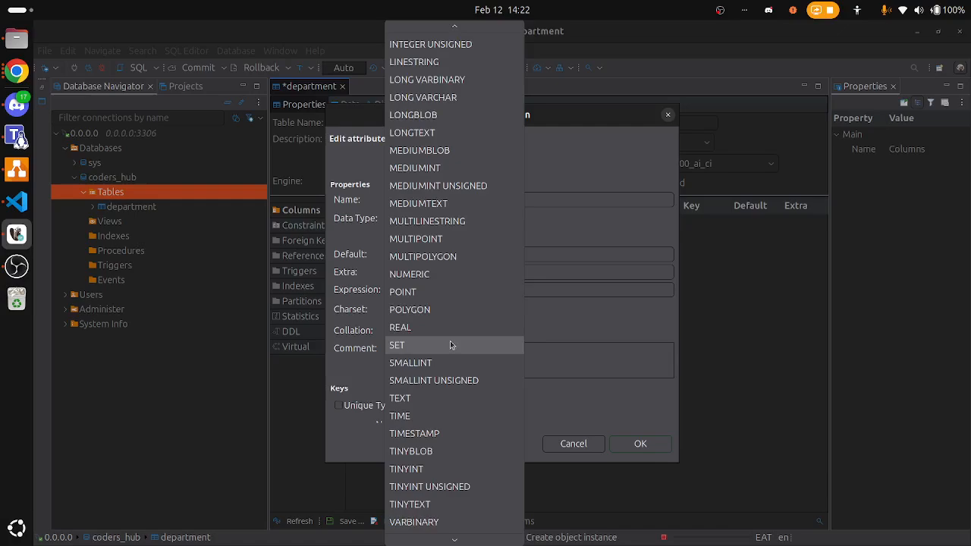
pyautogui.scroll(-4, 450, 341)
pyautogui.scroll(3, 450, 340)
pyautogui.scroll(-3, 450, 340)
pyautogui.scroll(14, 450, 340)
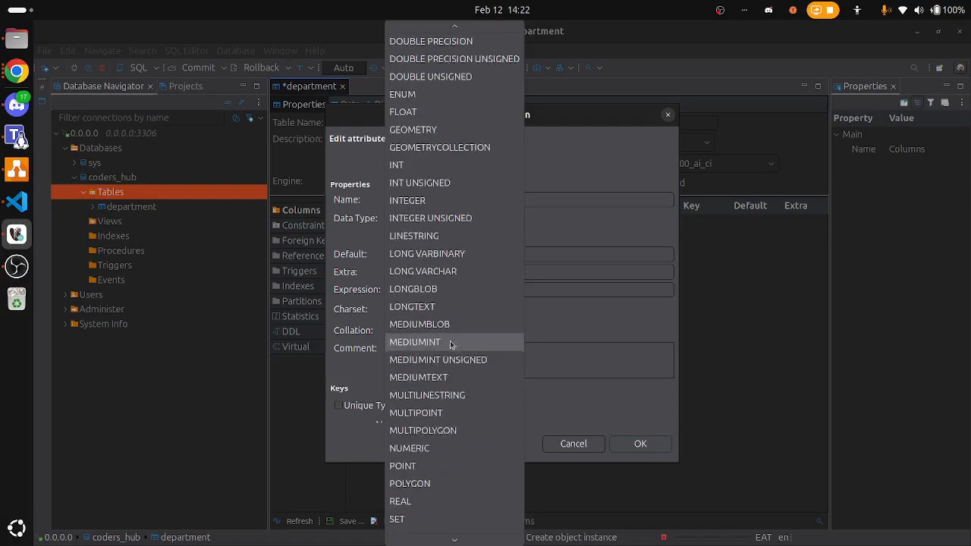
pyautogui.scroll(12, 450, 341)
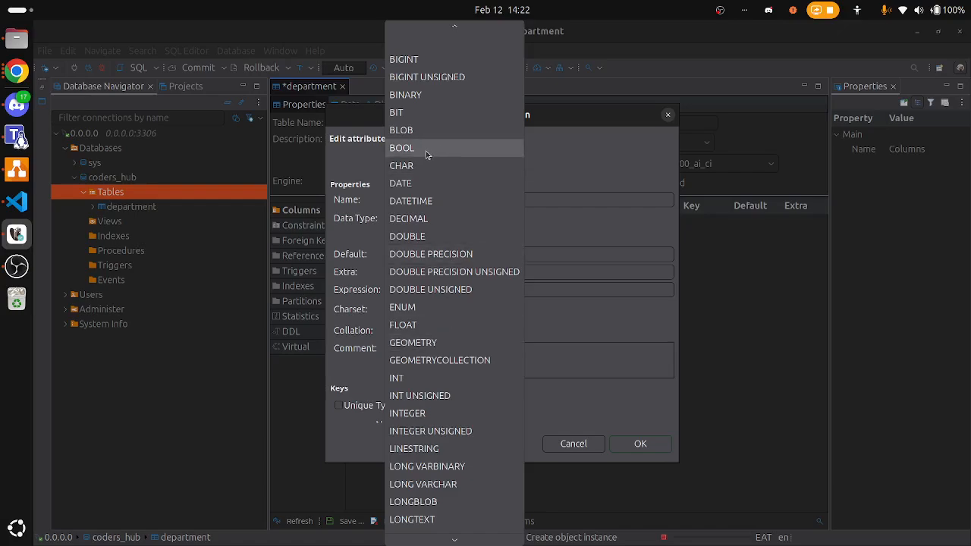
pyautogui.scroll(-1, 455, 350)
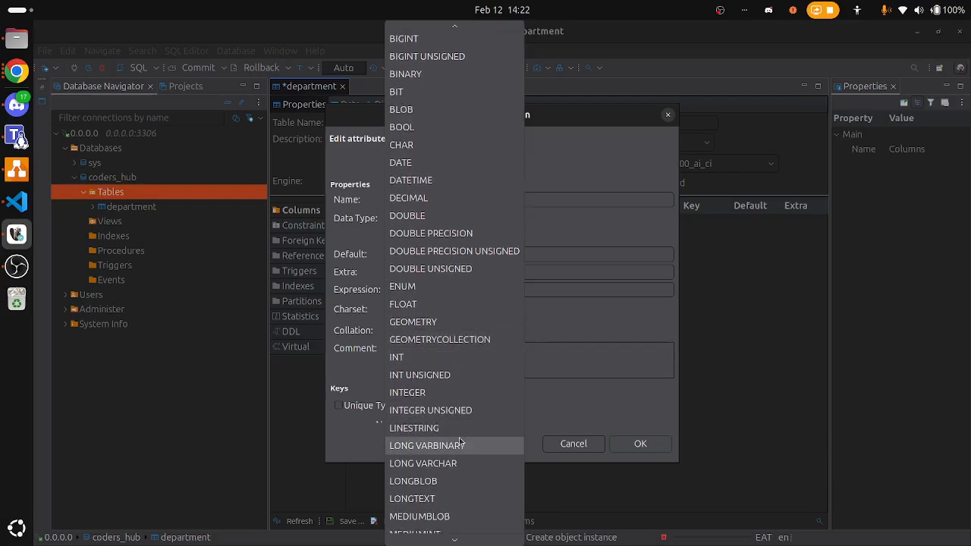
pyautogui.scroll(-4, 459, 442)
pyautogui.scroll(-6, 459, 441)
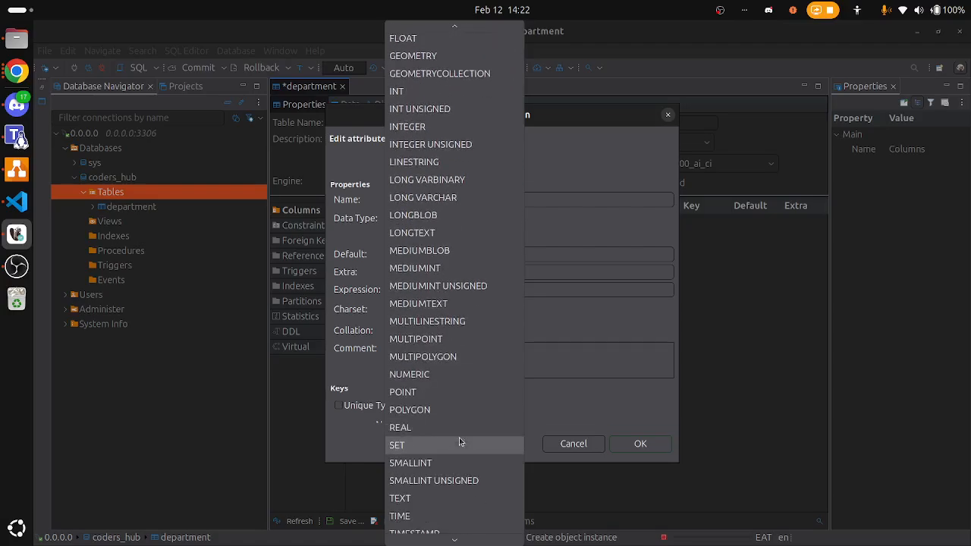
pyautogui.scroll(-2, 459, 442)
# Switch back to readMe.md in VS Code and describe the Text type with "- sentence"
pyautogui.hotkey('alt', 'Tab')
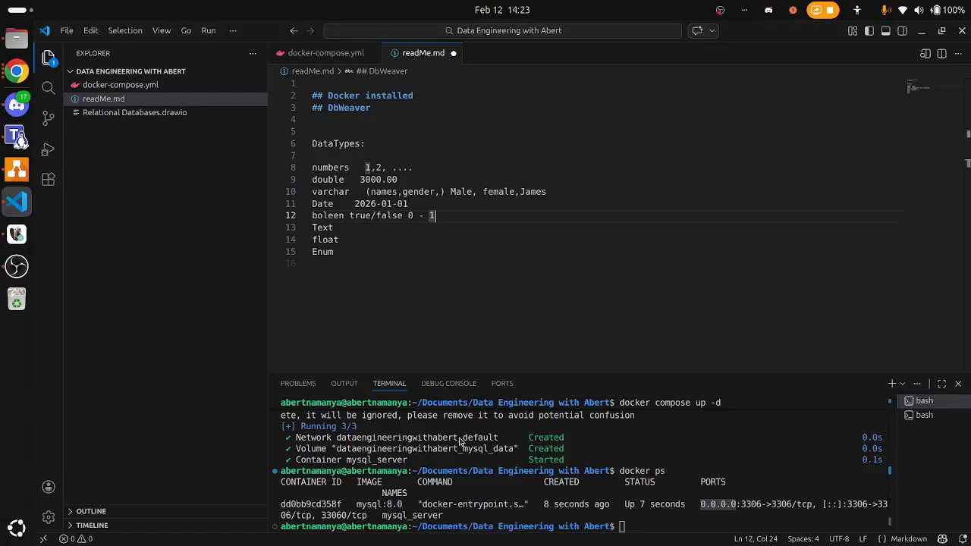
pyautogui.click(380, 228)
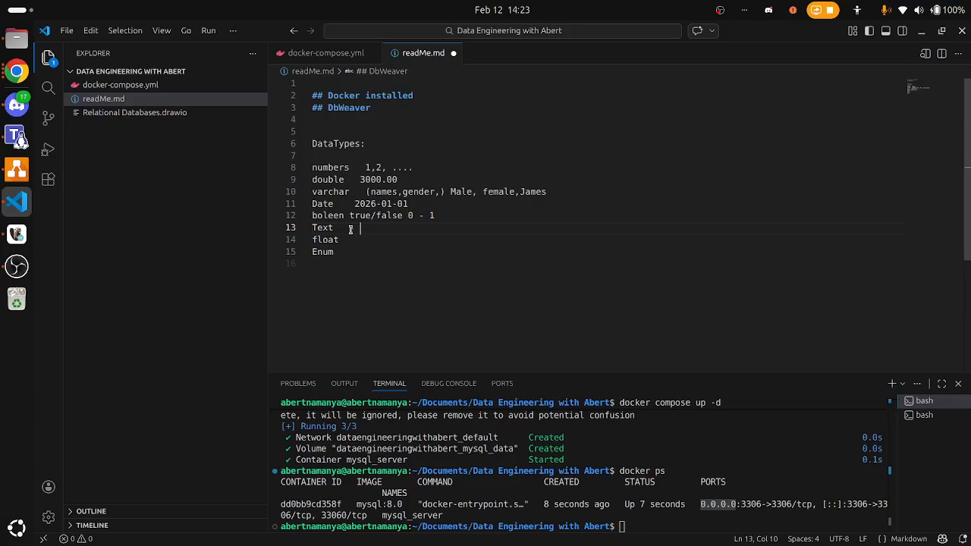
pyautogui.write('stri')
pyautogui.press('BackSpace')
pyautogui.press('BackSpace')
pyautogui.press('BackSpace')
pyautogui.write('entence')
pyautogui.click(352, 240)
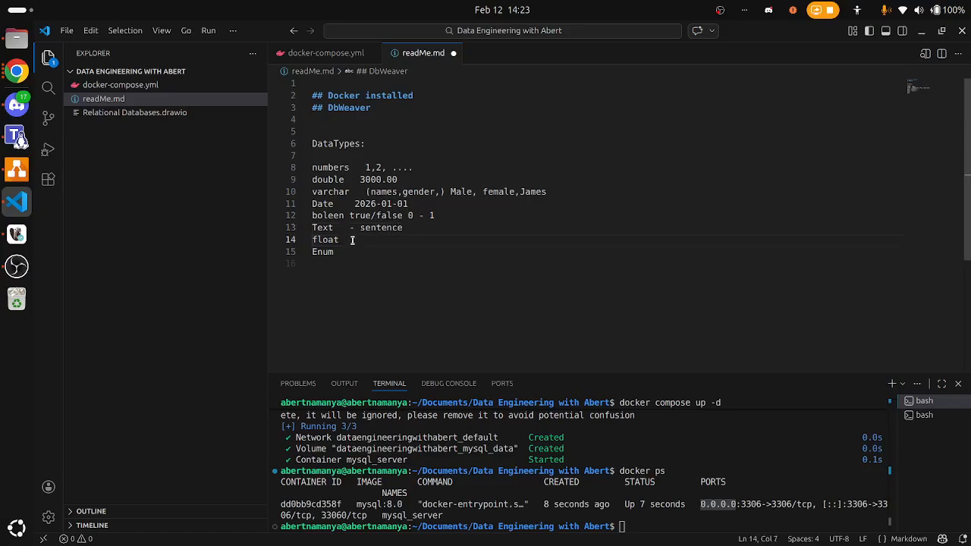
# Add the example value 1.1 after float in the data types list
pyautogui.write('1.0')
pyautogui.press('BackSpace')
pyautogui.write('1')
# Give the Enum entry the example "maritial status" followed by an opening parenthesis
pyautogui.click(405, 267)
pyautogui.click(375, 256)
pyautogui.write('maritual')
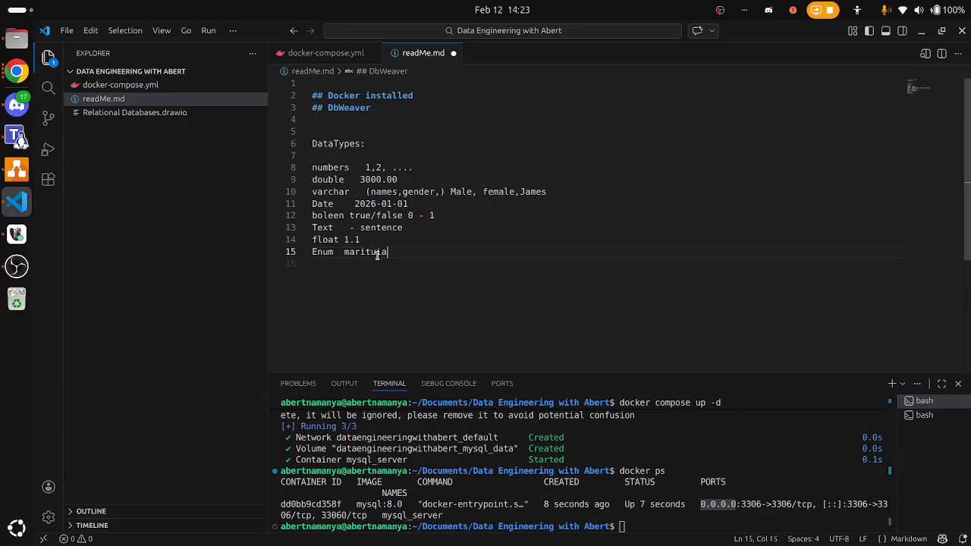
pyautogui.press('BackSpace')
pyautogui.press('BackSpace')
pyautogui.press('BackSpace')
pyautogui.press('BackSpace')
pyautogui.write('ial status (')
# List single, married and "...." on separate indented lines inside the Enum parentheses
pyautogui.press('Return')
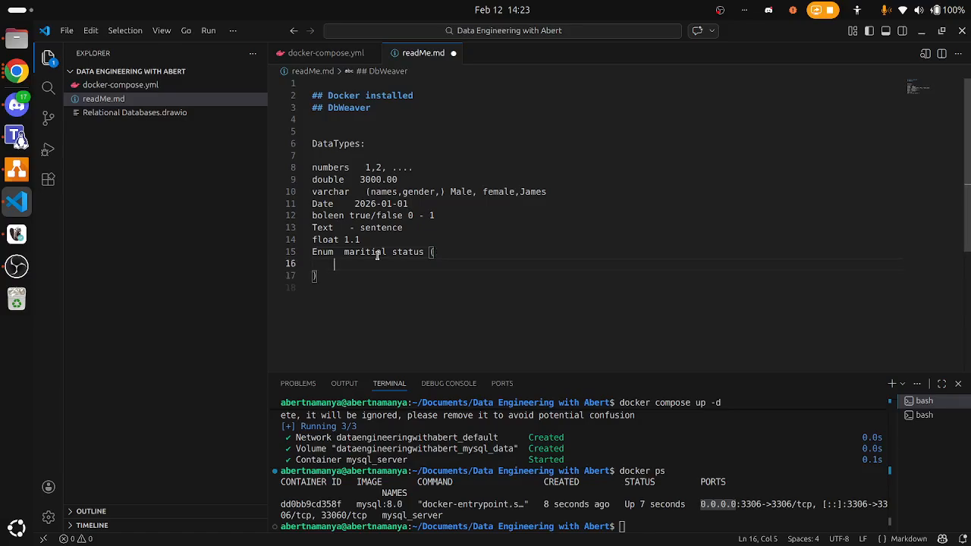
pyautogui.write('single,')
pyautogui.press('Return')
pyautogui.write('married')
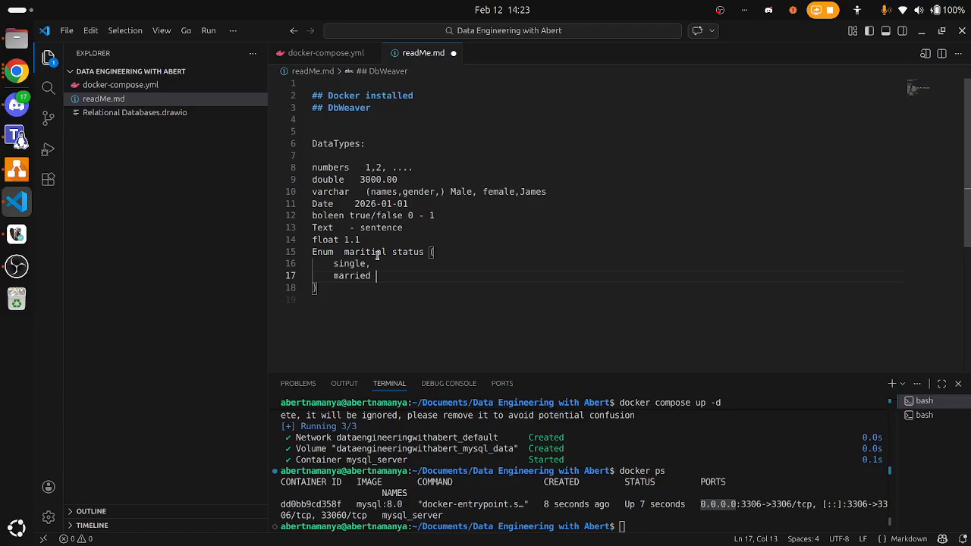
pyautogui.press('Return')
pyautogui.write('....')
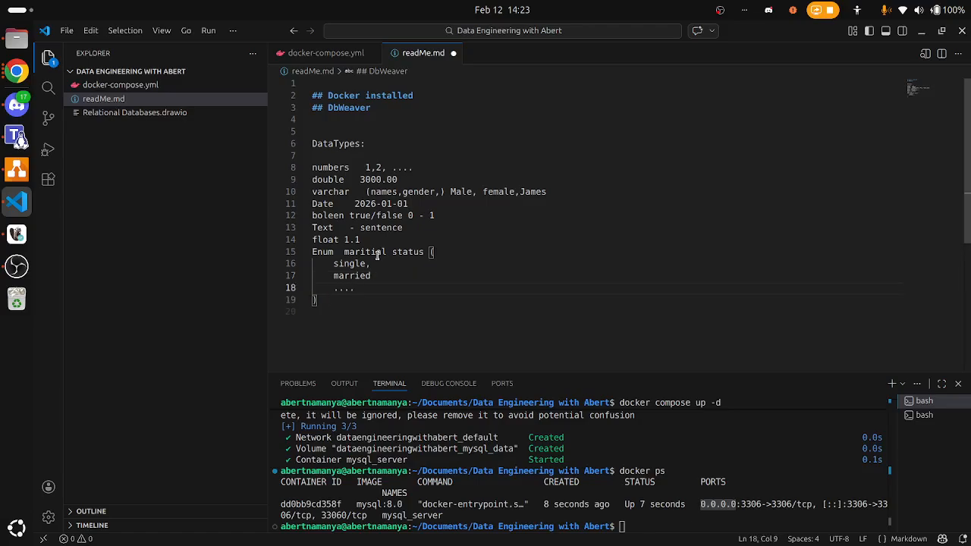
pyautogui.doubleClick(316, 252)
pyautogui.doubleClick(325, 240)
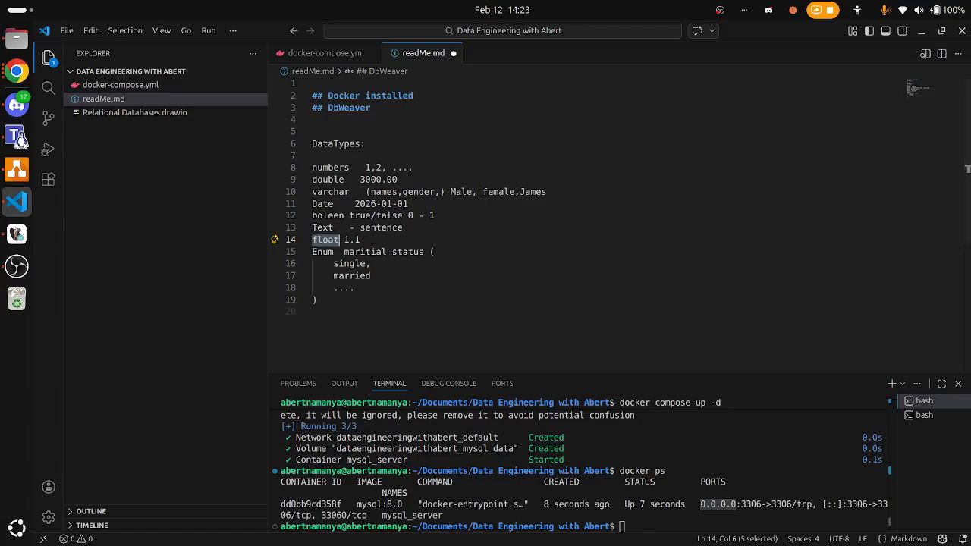
pyautogui.hotkey('alt', 'Tab')
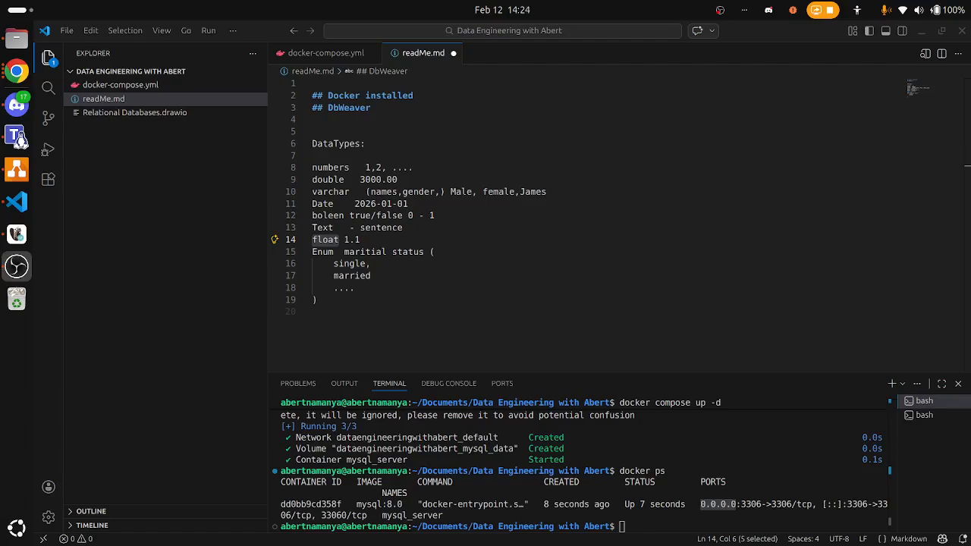
pyautogui.click(468, 301)
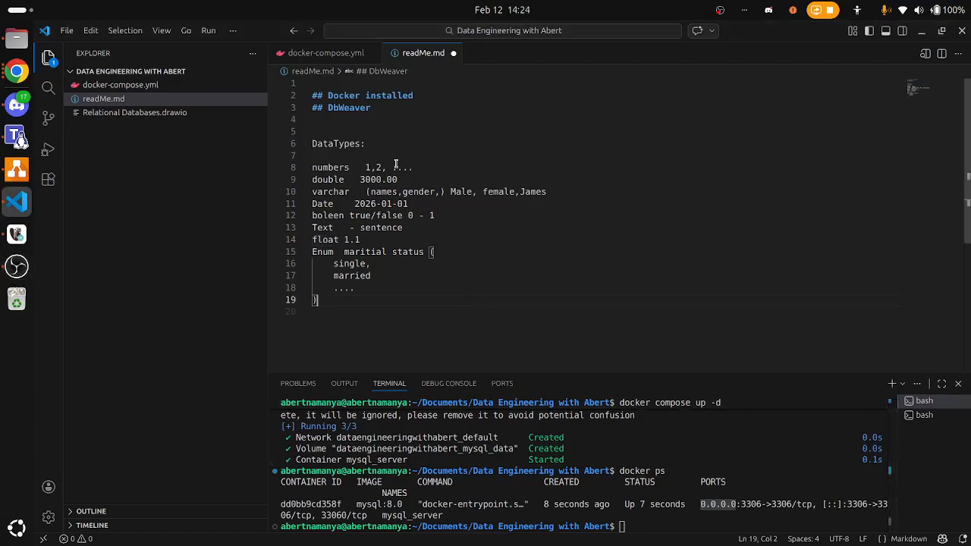
# Check the dept_id column's data type in DBeaver, then add "(Int)" after numbers in readMe.md in VS Code
pyautogui.click(14, 233)
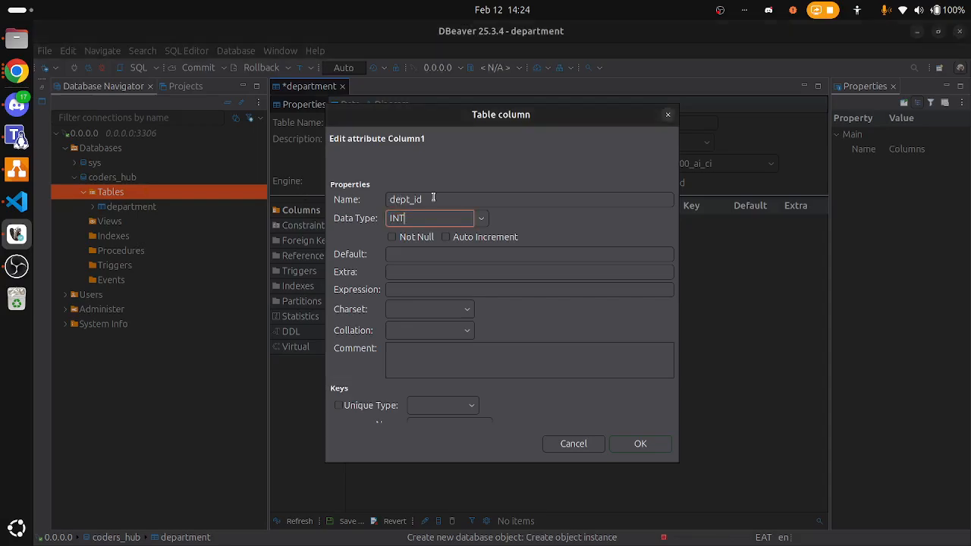
pyautogui.hotkey('alt', 'Tab')
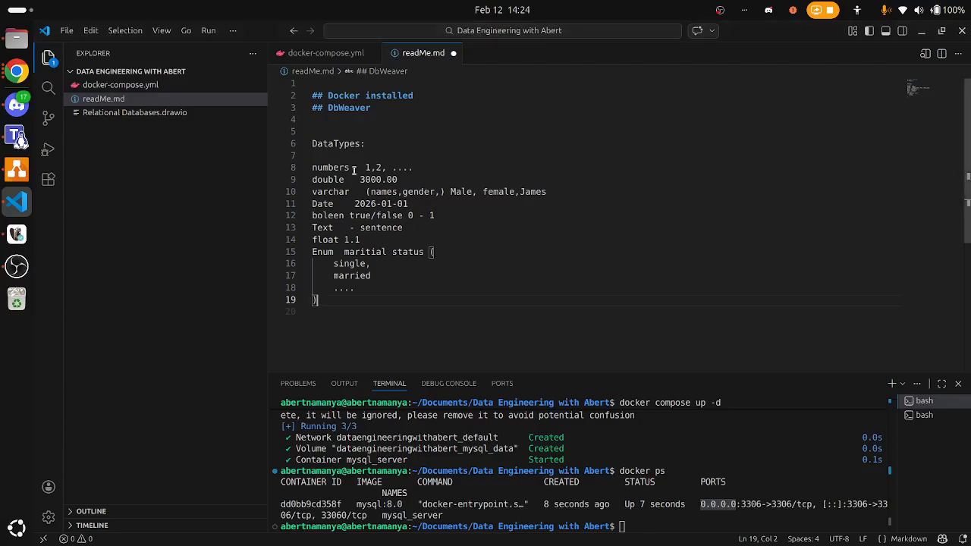
pyautogui.click(349, 166)
pyautogui.click(355, 166)
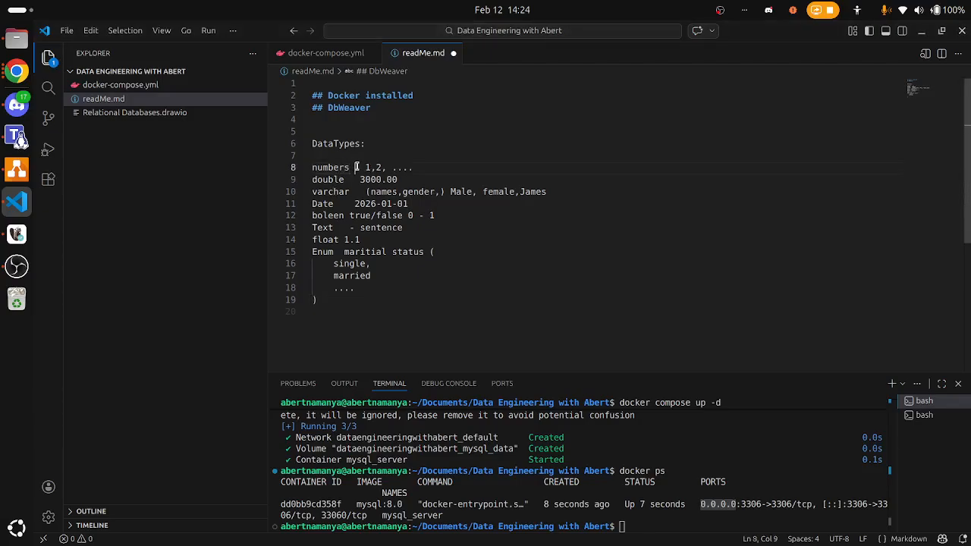
pyautogui.write('(Int')
# Switch to DBeaver and enable Auto Increment for the INT column dept_id
pyautogui.hotkey('alt', 'Tab')
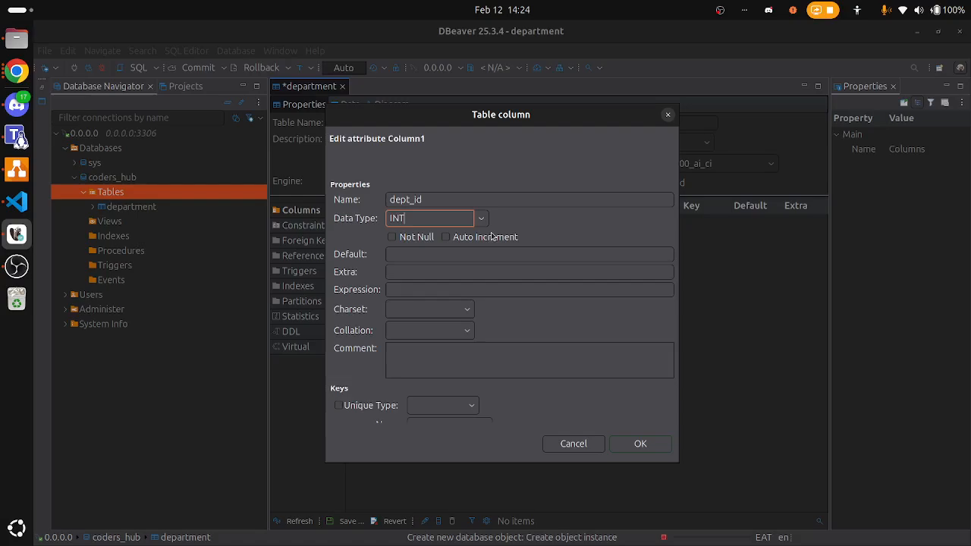
pyautogui.moveTo(416, 222); pyautogui.dragTo(384, 218)
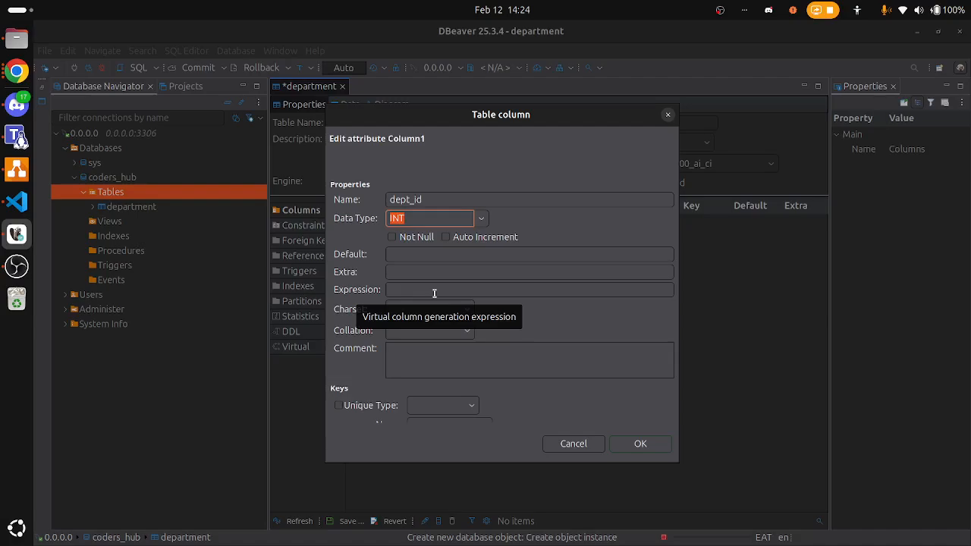
pyautogui.click(445, 237)
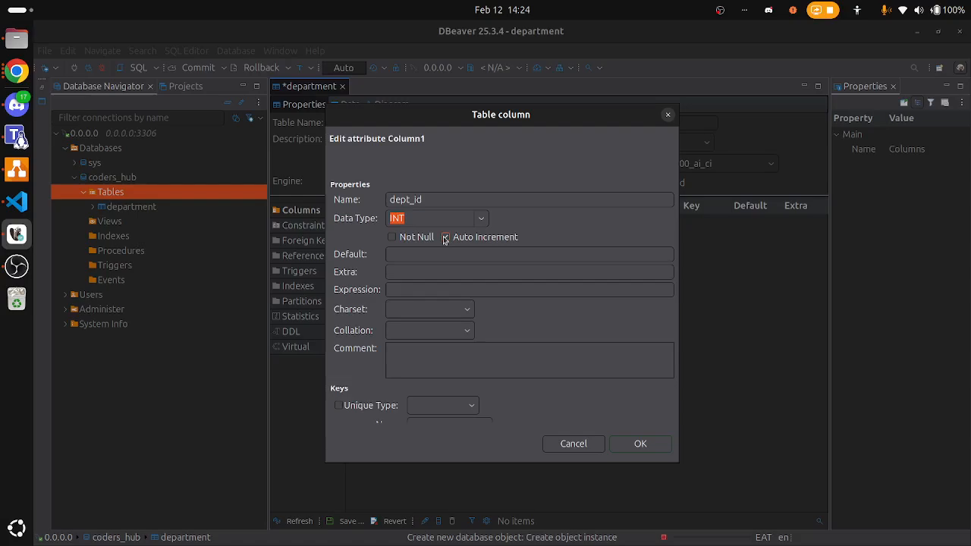
pyautogui.moveTo(430, 201); pyautogui.dragTo(389, 199)
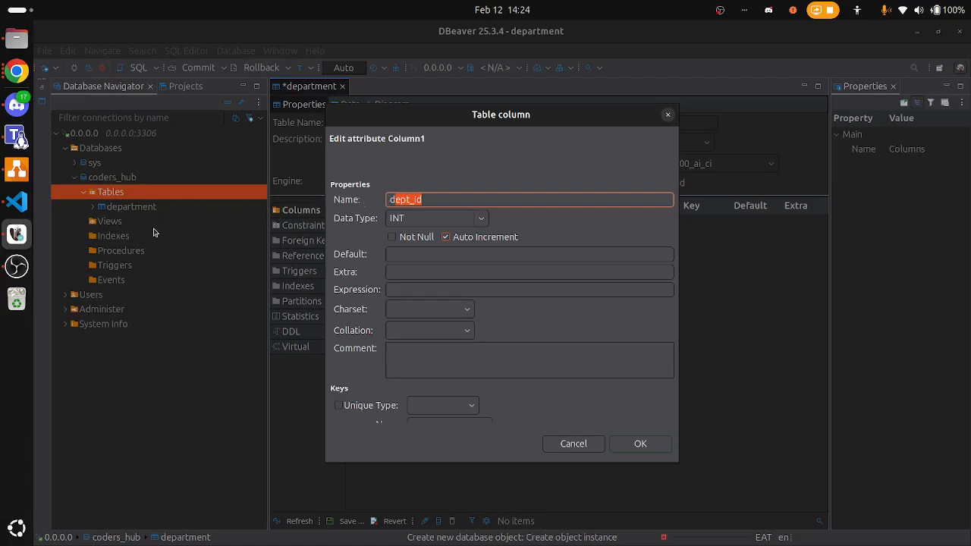
pyautogui.click(440, 200)
pyautogui.moveTo(440, 199); pyautogui.dragTo(382, 189)
pyautogui.doubleClick(411, 200)
pyautogui.moveTo(422, 200); pyautogui.dragTo(387, 200)
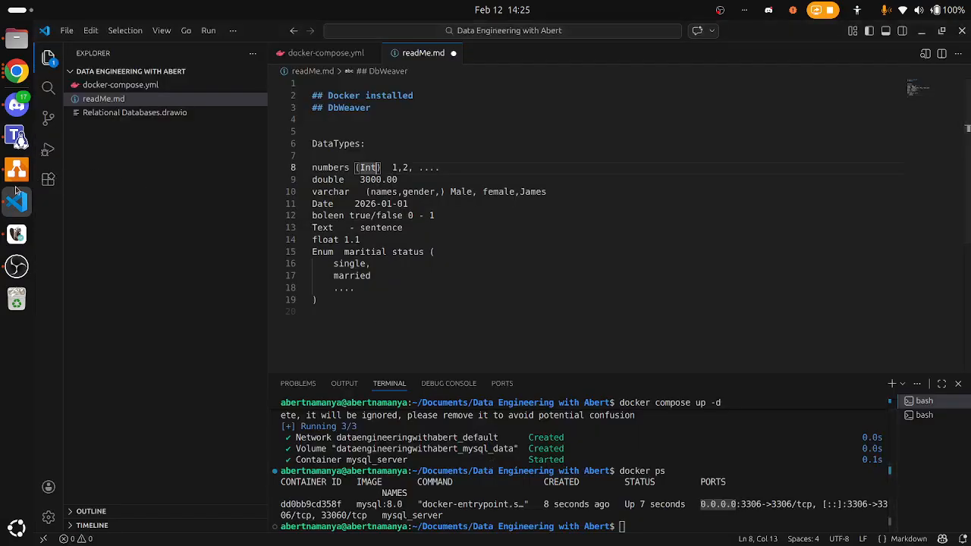
# Switch to draw.io and examine the dept_id primary key of the Department entity and its link to Employee
pyautogui.click(17, 171)
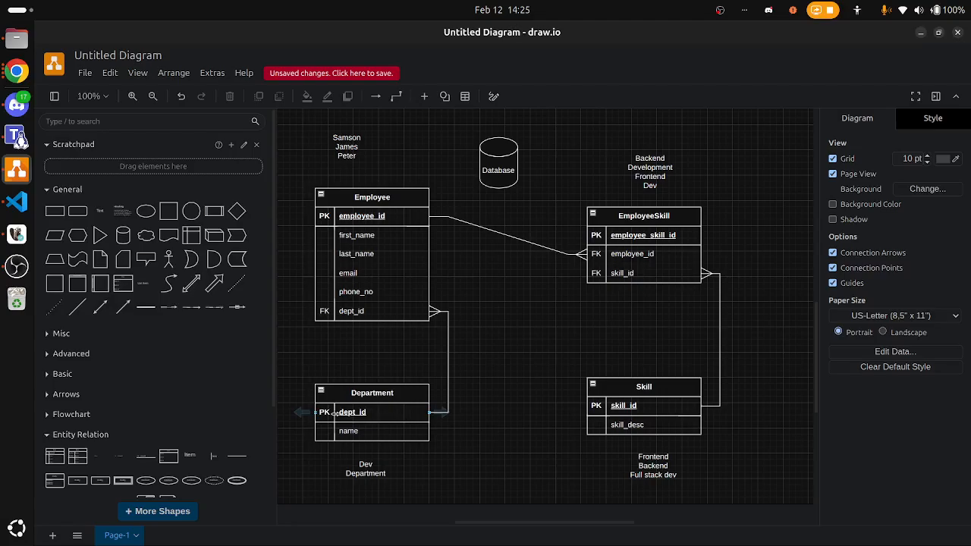
pyautogui.click(416, 390)
pyautogui.click(455, 339)
pyautogui.hotkey('alt', 'Tab')
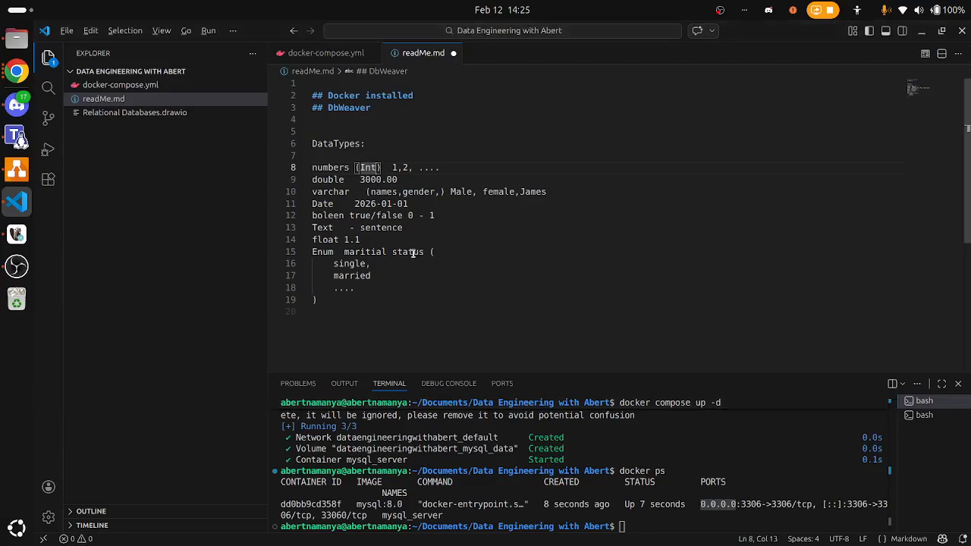
# Return to DBeaver, make dept_id the table's Primary Key and confirm the new column
pyautogui.hotkey('alt', 'Tab')
pyautogui.hotkey('alt', 'Tab')
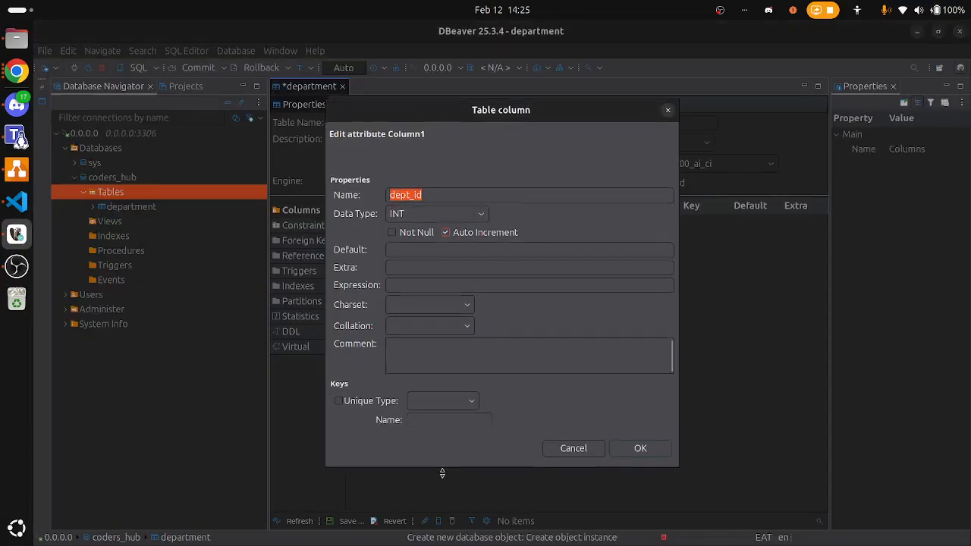
pyautogui.click(339, 398)
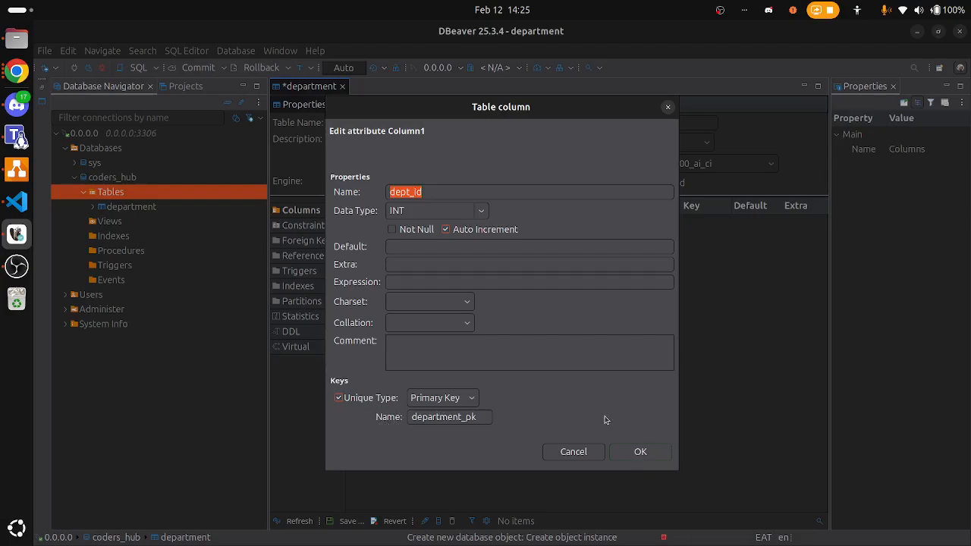
pyautogui.click(641, 452)
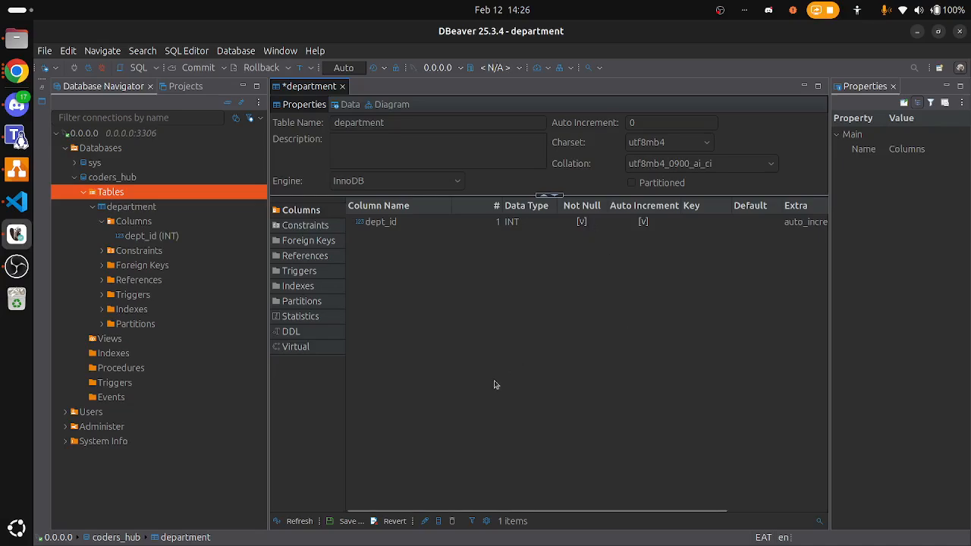
# Start a second column in the department table and name it "name"
pyautogui.rightClick(389, 285)
pyautogui.click(449, 295)
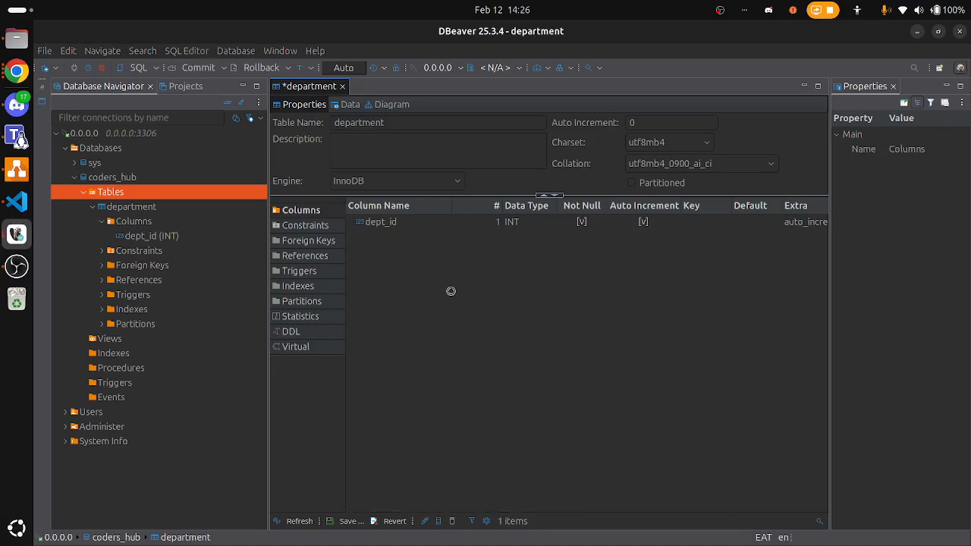
pyautogui.write('name')
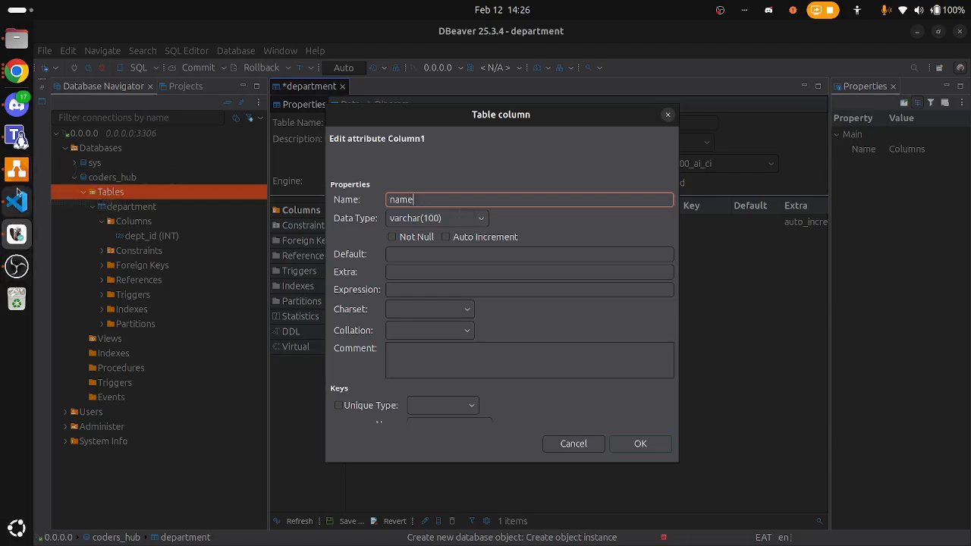
# Look up the varchar entry in readMe.md in VS Code and review the name column's data type in DBeaver
pyautogui.click(16, 199)
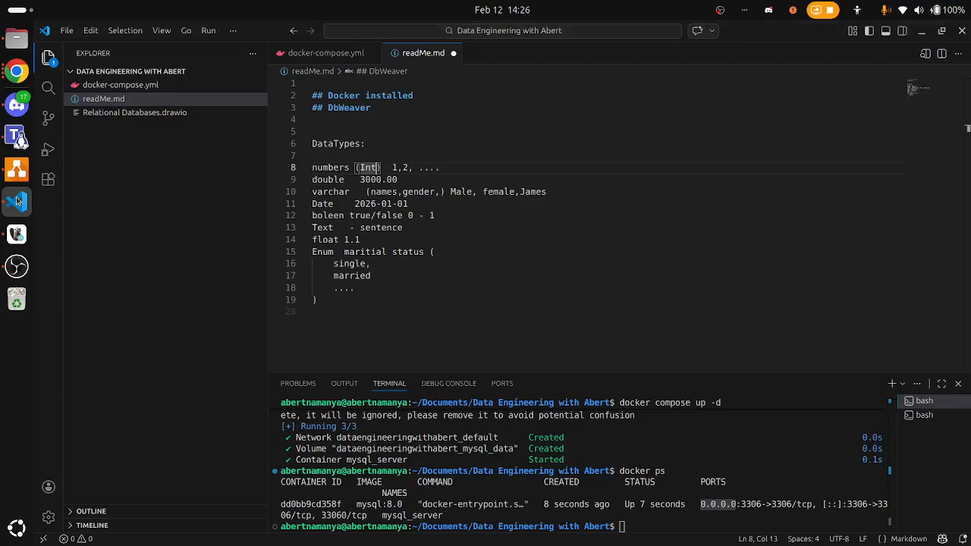
pyautogui.doubleClick(328, 193)
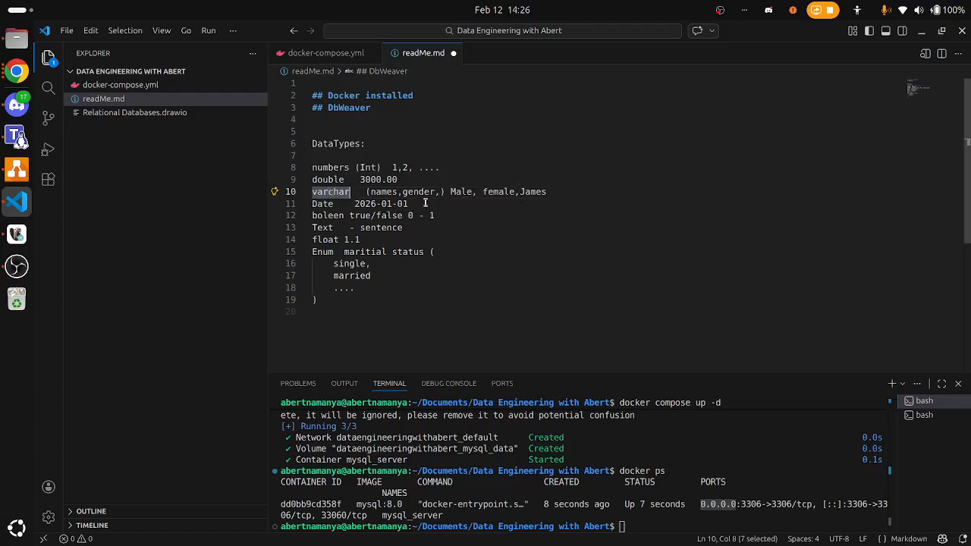
pyautogui.hotkey('alt', 'Tab')
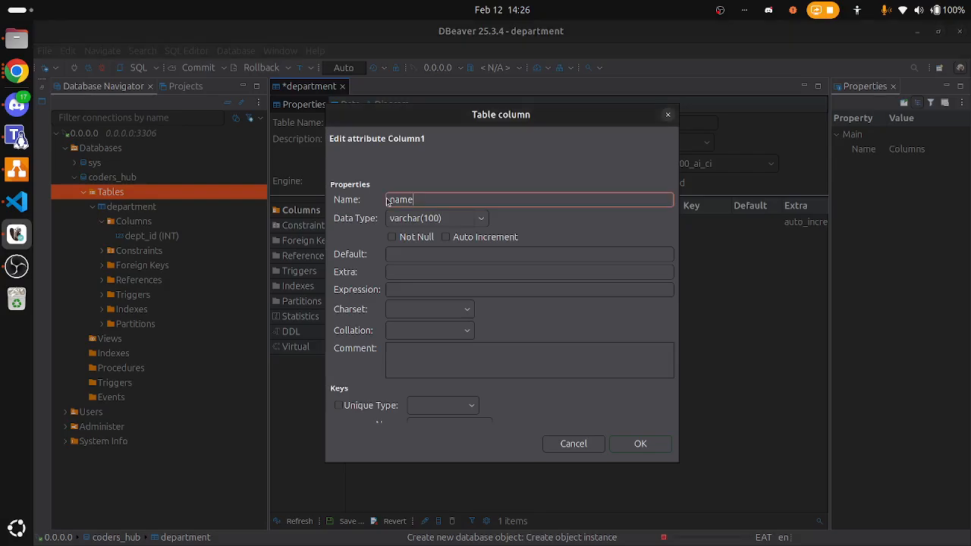
pyautogui.doubleClick(427, 219)
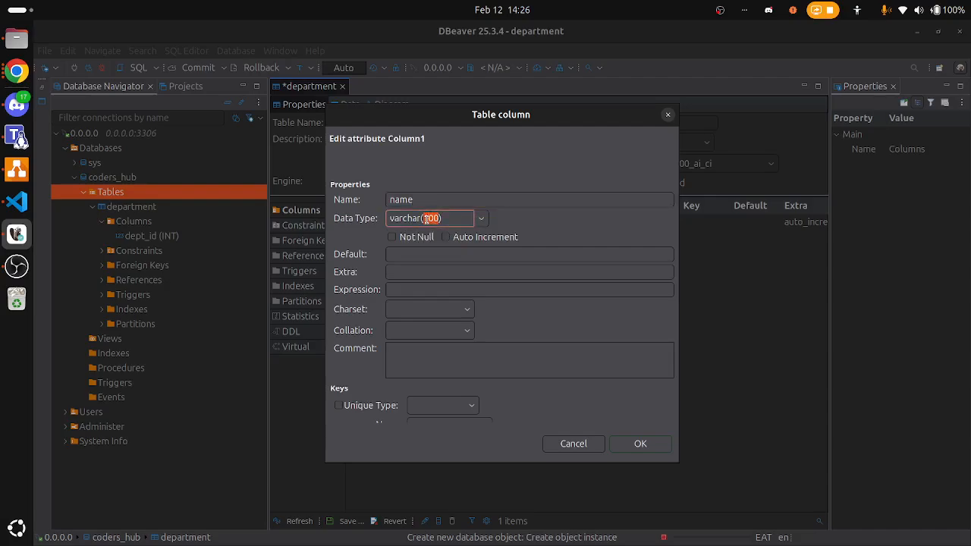
pyautogui.moveTo(459, 216); pyautogui.dragTo(363, 212)
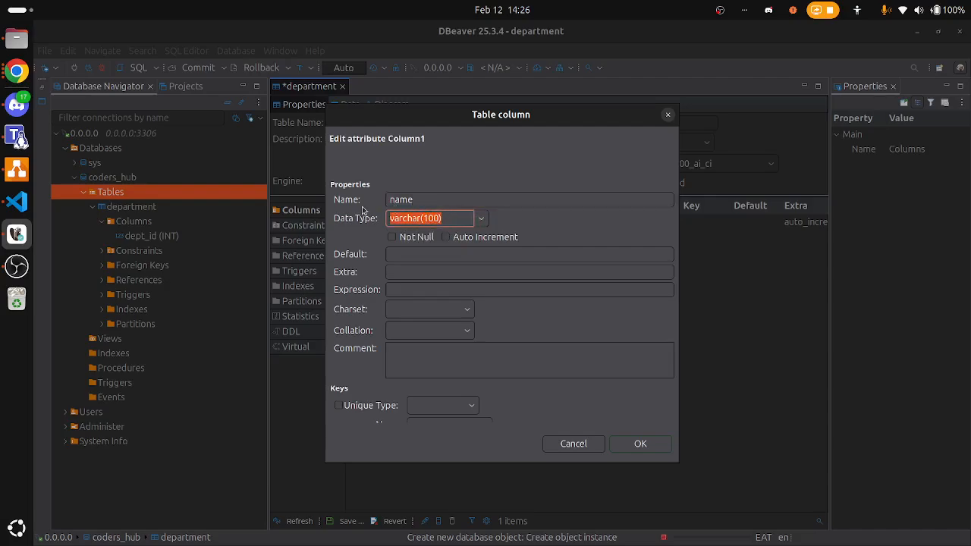
# Switch to readMe.md in VS Code and add the indented line "Length - Department of gender and resources" under varchar
pyautogui.click(17, 201)
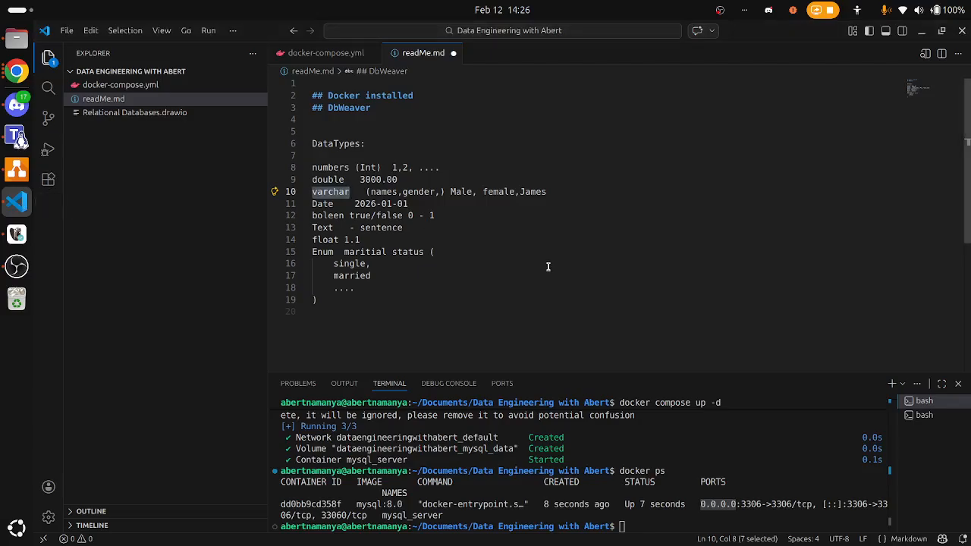
pyautogui.click(570, 190)
pyautogui.press('Return')
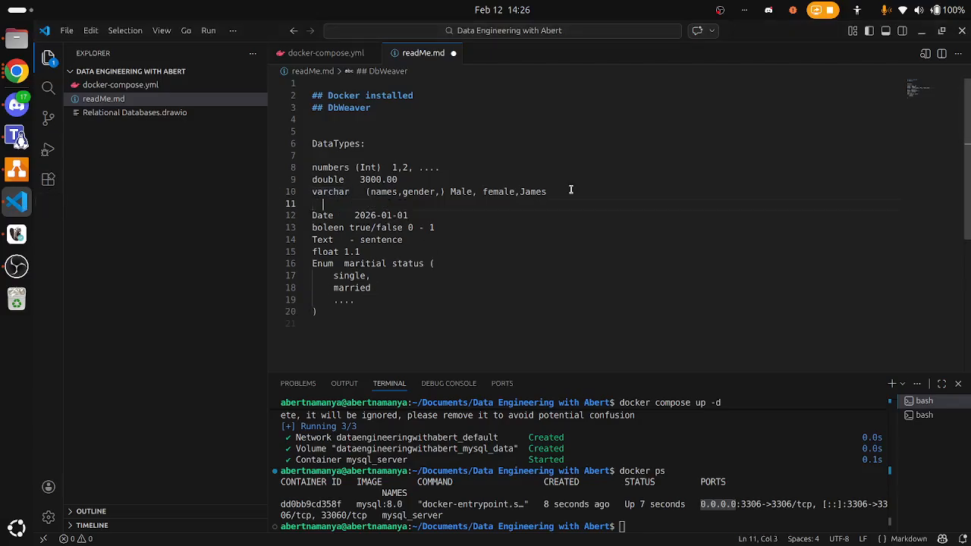
pyautogui.write('Length -')
pyautogui.write('De')
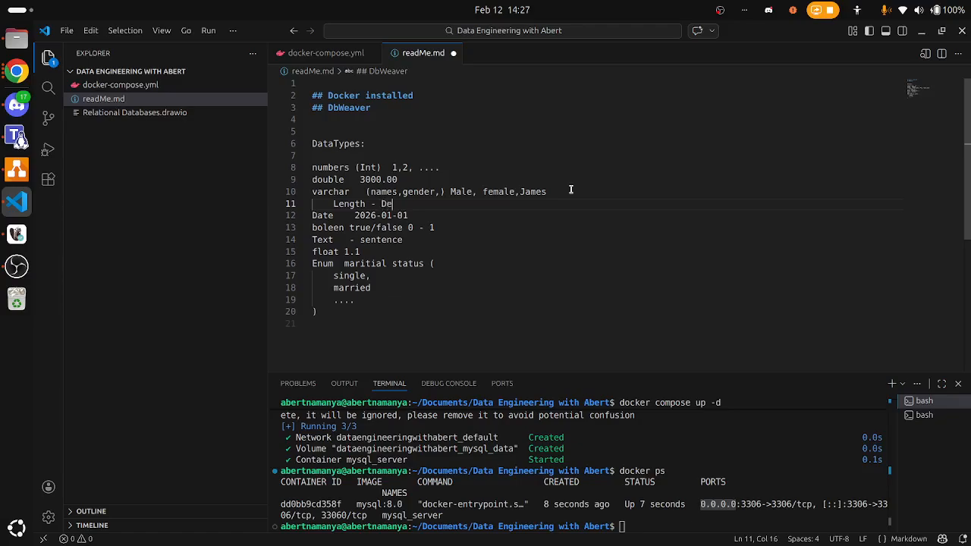
pyautogui.write('partment of gender a')
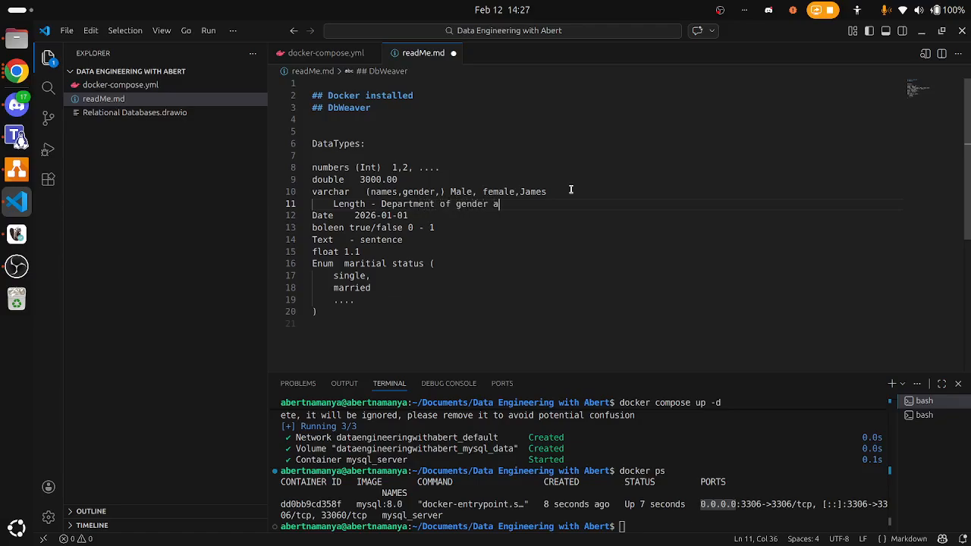
pyautogui.write('nd rese')
pyautogui.write('urces')
# Add the value (10) after Length in the varchar note and review its example text
pyautogui.doubleClick(359, 204)
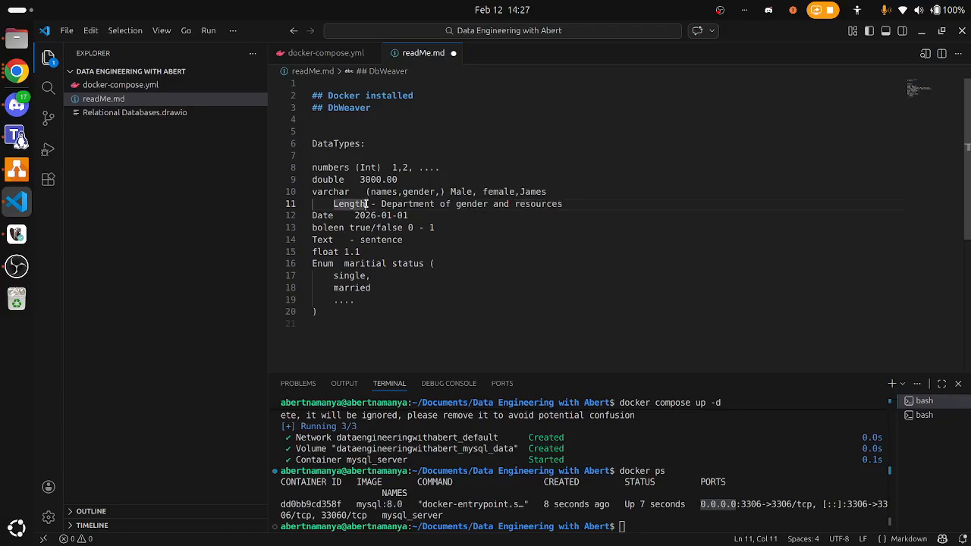
pyautogui.click(368, 204)
pyautogui.write('(10')
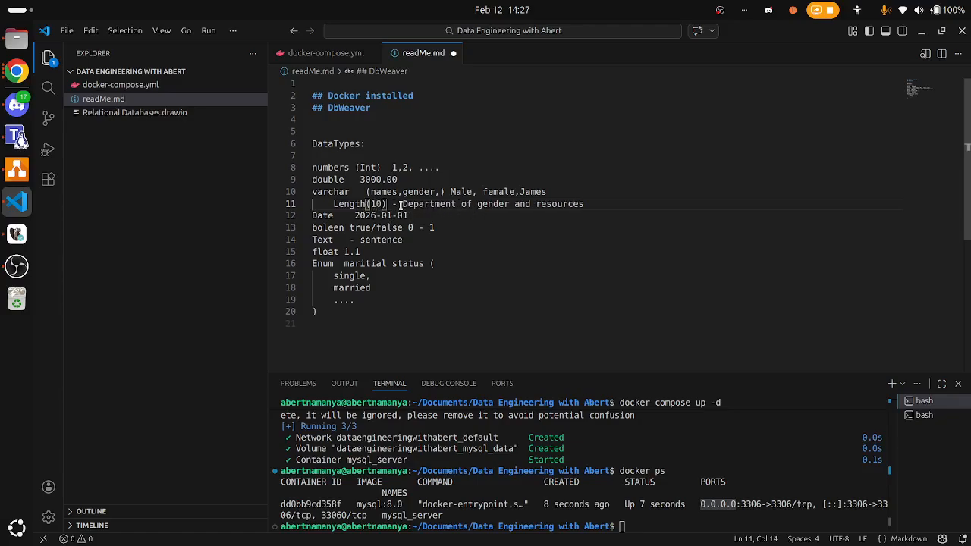
pyautogui.moveTo(400, 205); pyautogui.dragTo(584, 203)
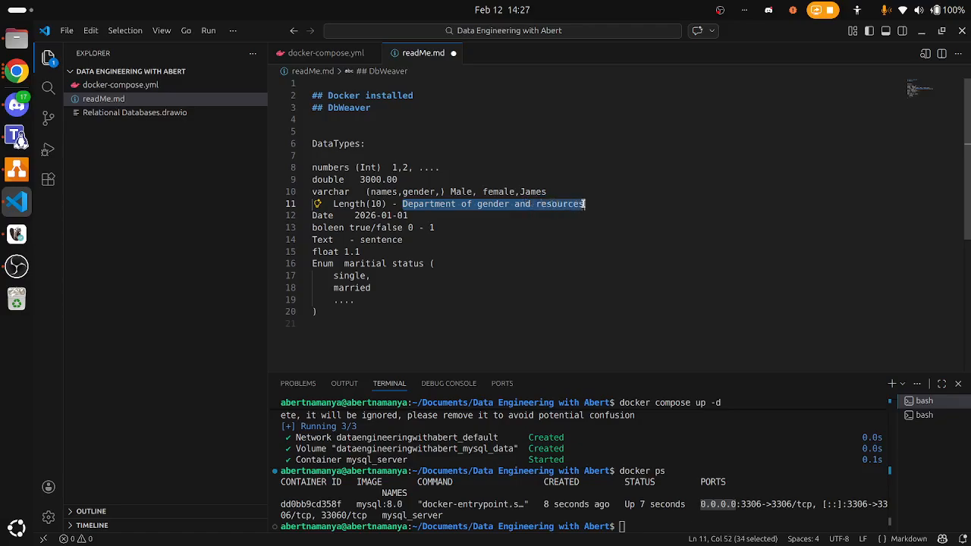
pyautogui.click(520, 205)
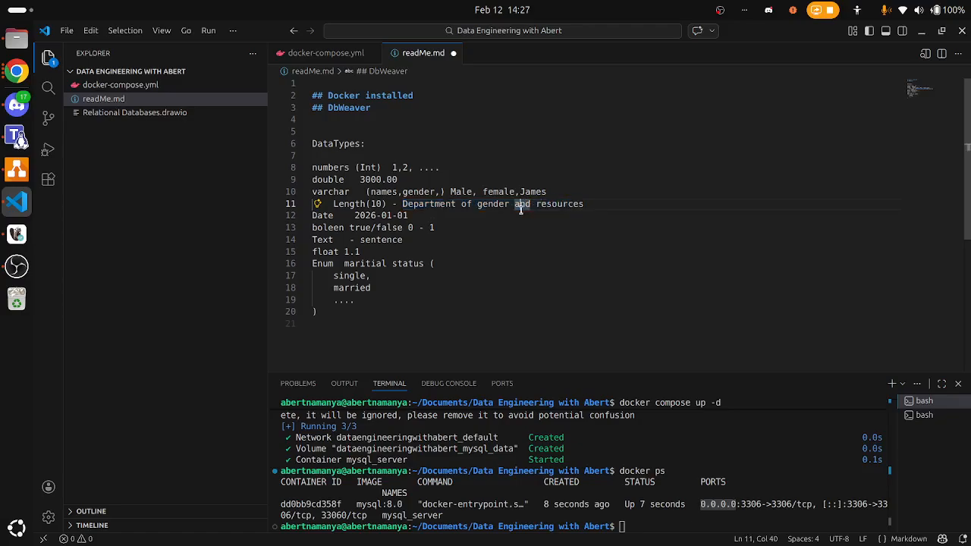
# Review the Length(10) note under varchar in readMe.md against its example "Department of gender and resources"
pyautogui.doubleClick(372, 204)
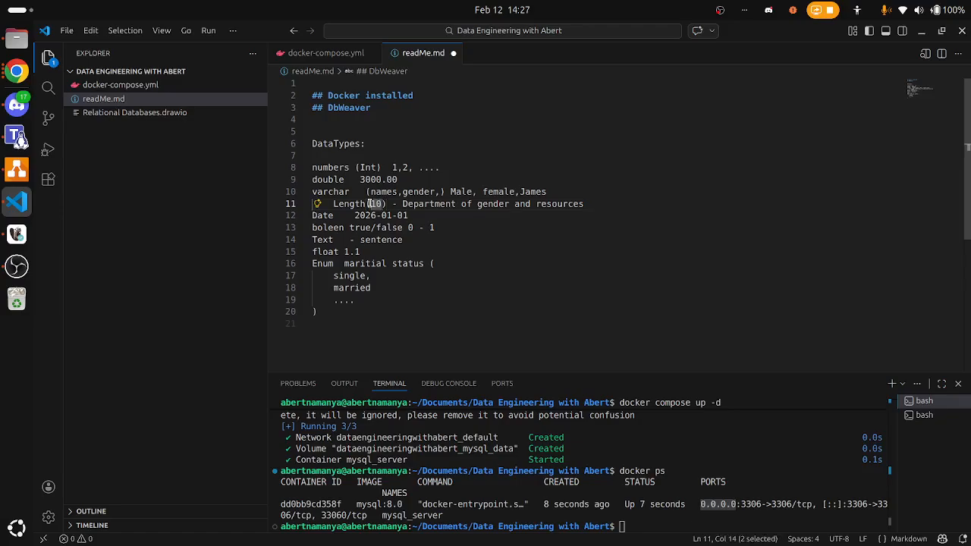
pyautogui.click(347, 205)
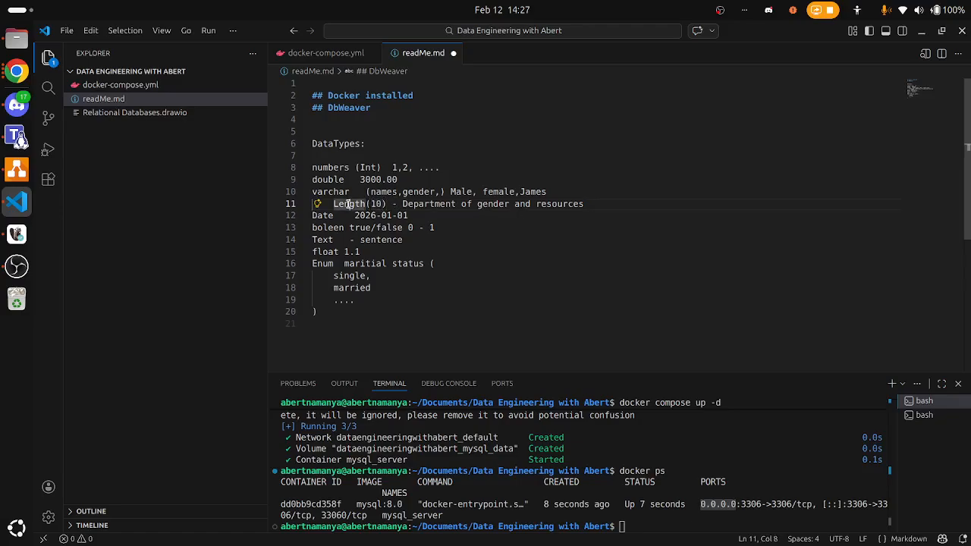
pyautogui.doubleClick(346, 205)
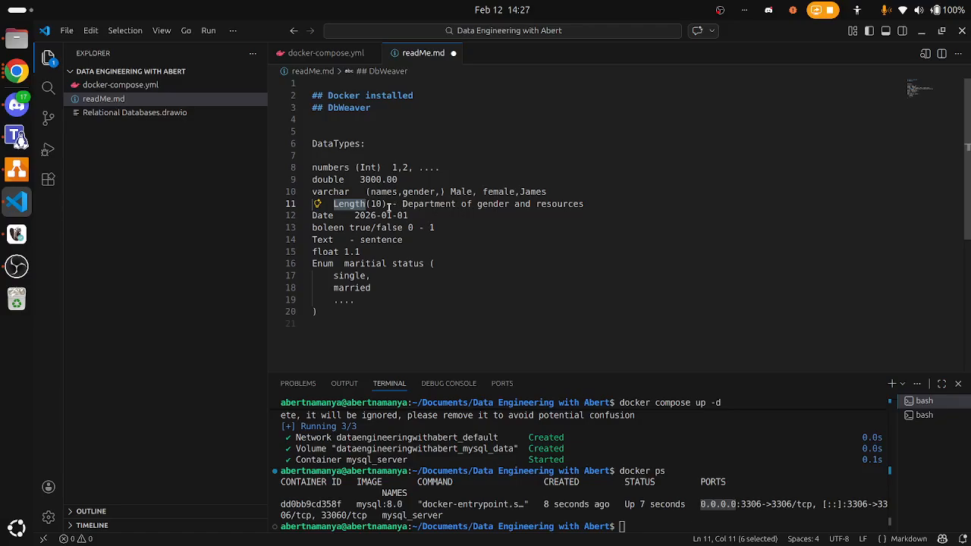
pyautogui.moveTo(591, 204); pyautogui.dragTo(407, 204)
pyautogui.doubleClick(378, 203)
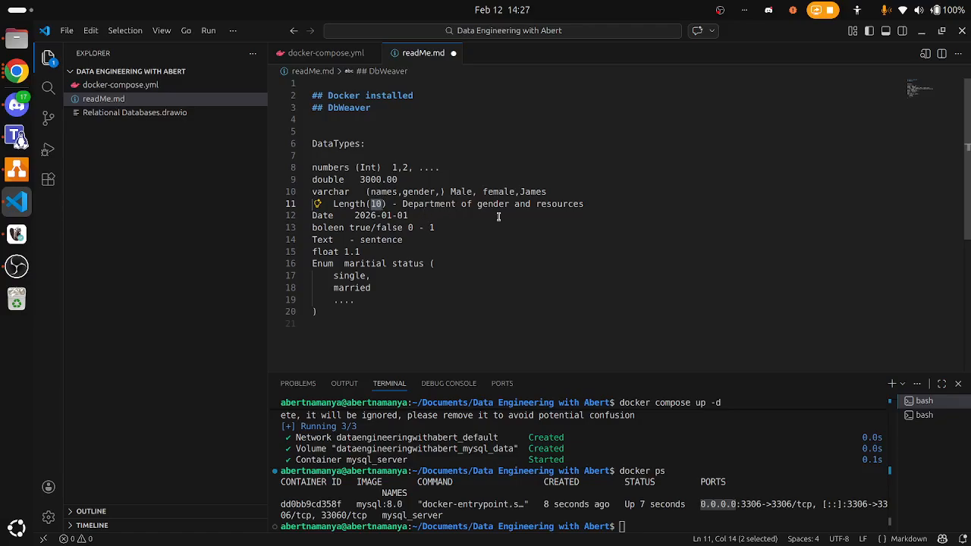
pyautogui.moveTo(587, 204); pyautogui.dragTo(403, 203)
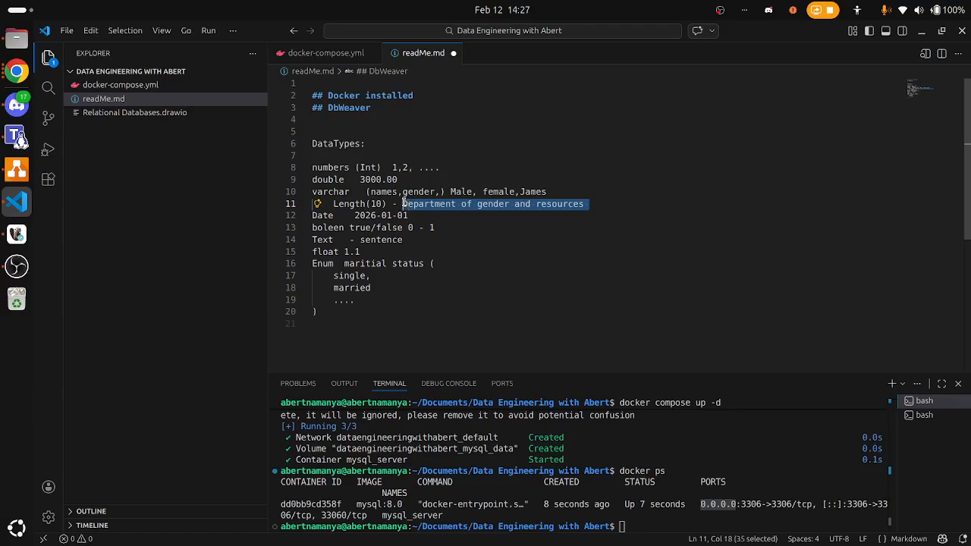
pyautogui.click(379, 205)
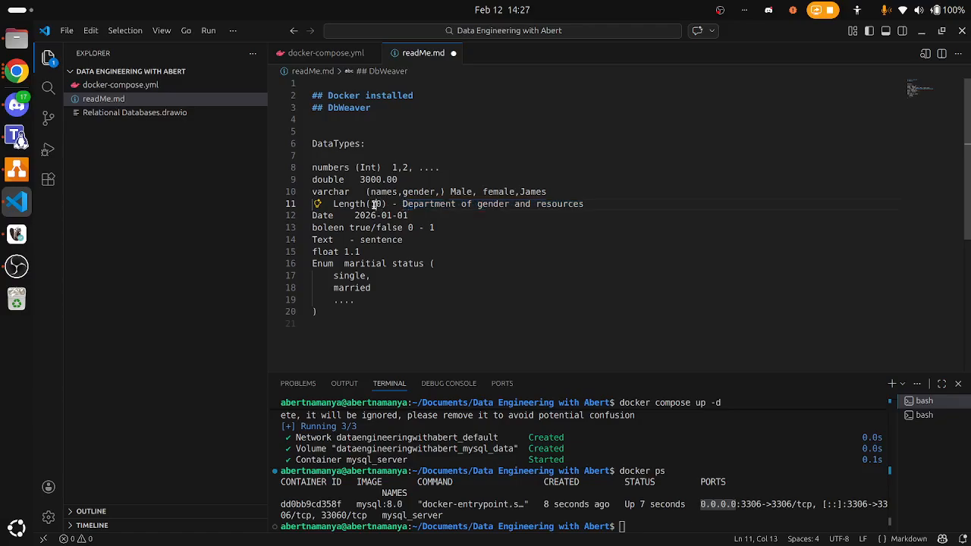
# Switch to DBeaver, set the name column's data type to varchar(90), make it Not Null and accept the column
pyautogui.hotkey('alt', 'Tab')
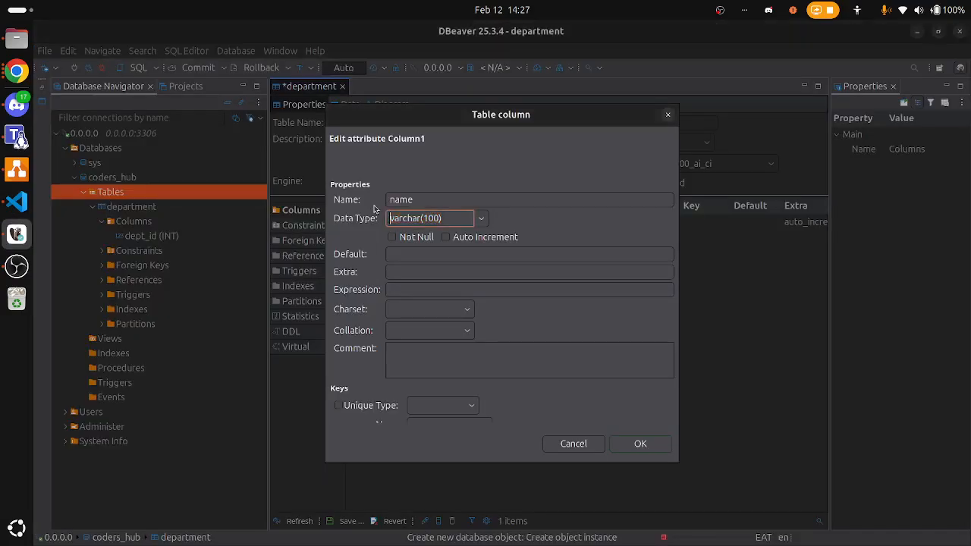
pyautogui.doubleClick(433, 219)
pyautogui.write('90')
pyautogui.click(392, 237)
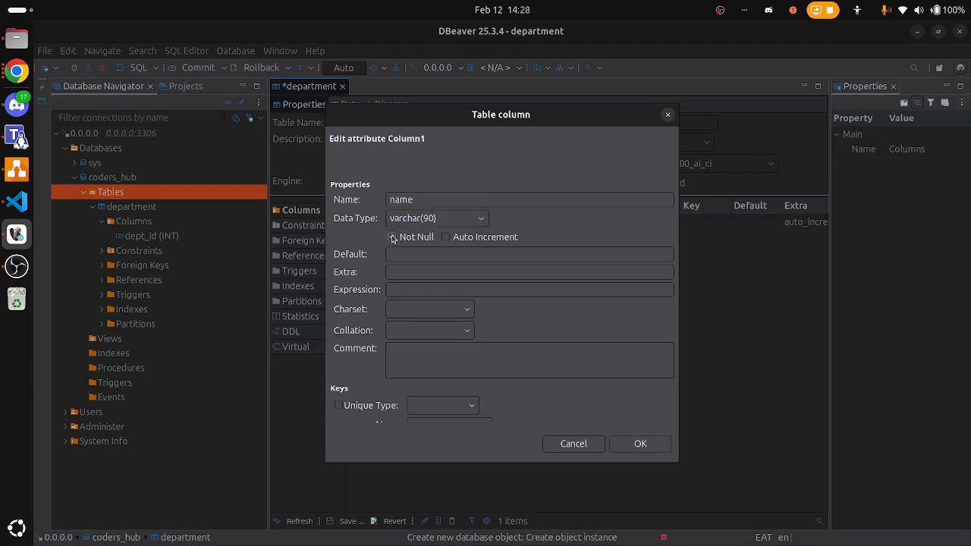
pyautogui.click(392, 238)
pyautogui.click(634, 446)
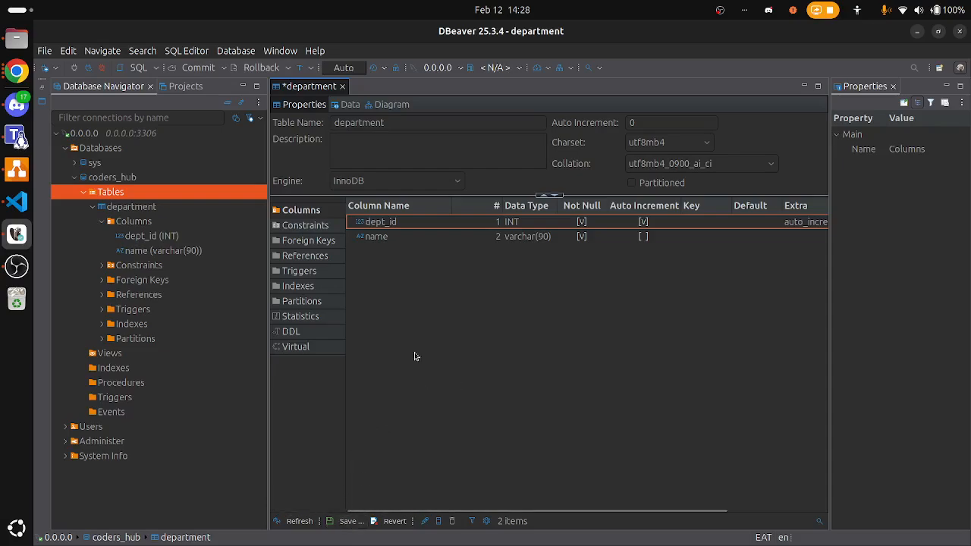
# Save the department table, review the generated CREATE TABLE script and execute it
pyautogui.click(338, 523)
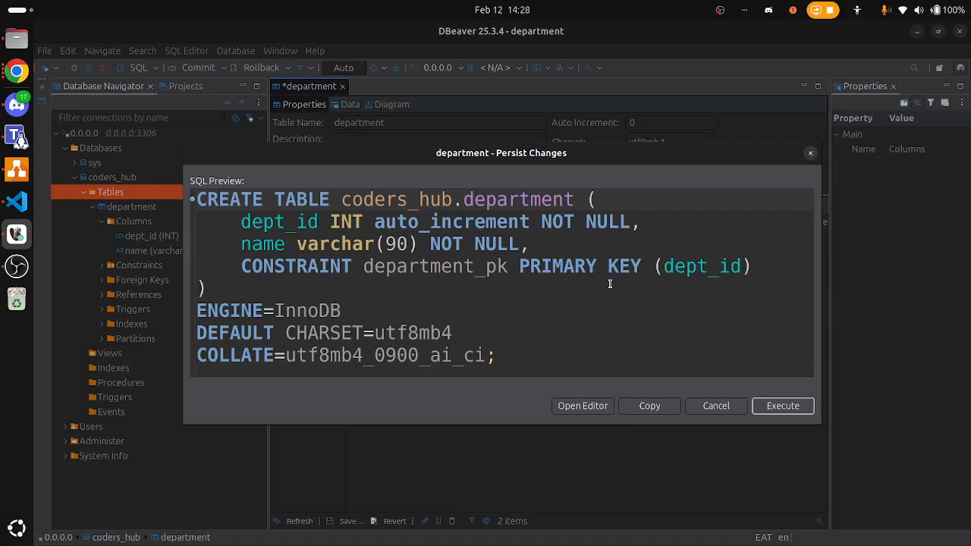
pyautogui.scroll(-1, 607, 330)
pyautogui.scroll(1, 607, 330)
pyautogui.click(553, 346)
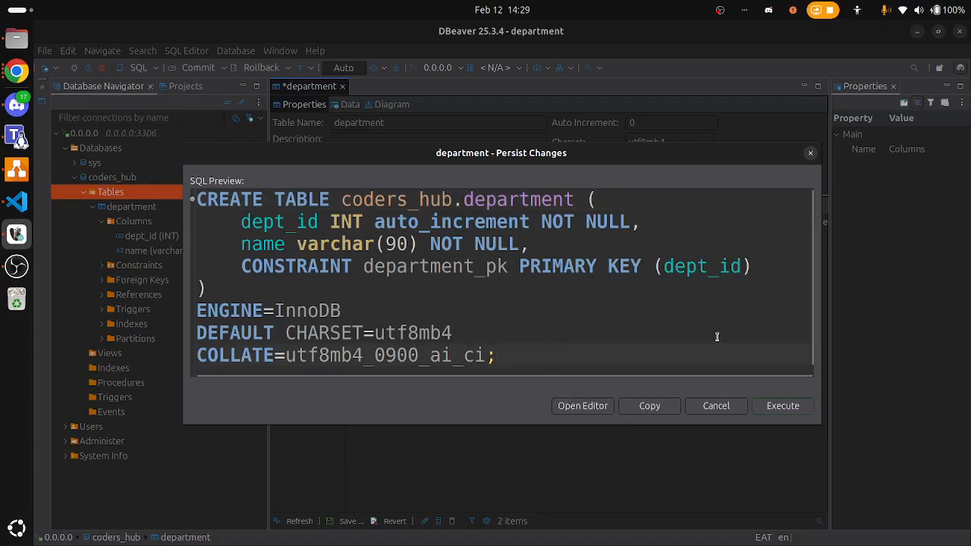
pyautogui.click(784, 407)
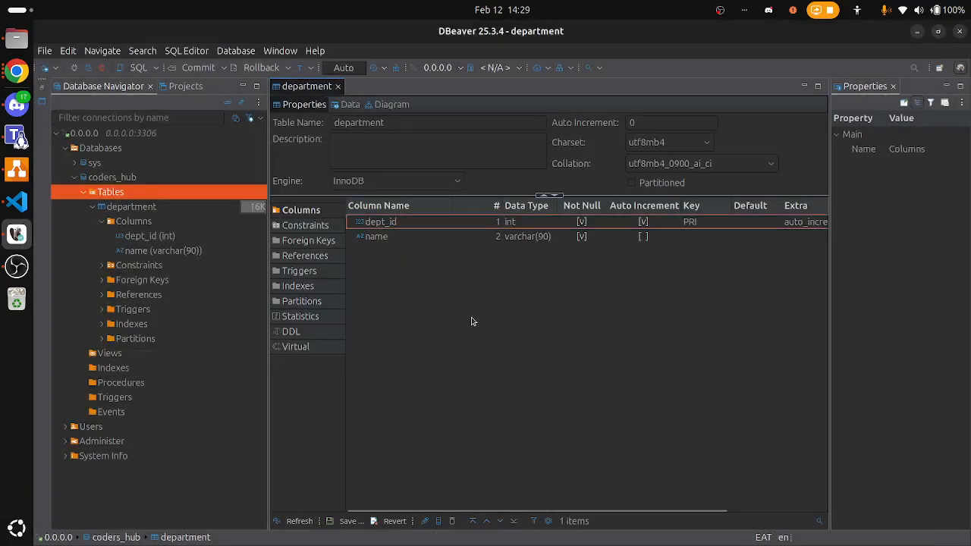
# Examine the saved department table's columns, its data grid and its diagram
pyautogui.doubleClick(107, 222)
pyautogui.click(101, 223)
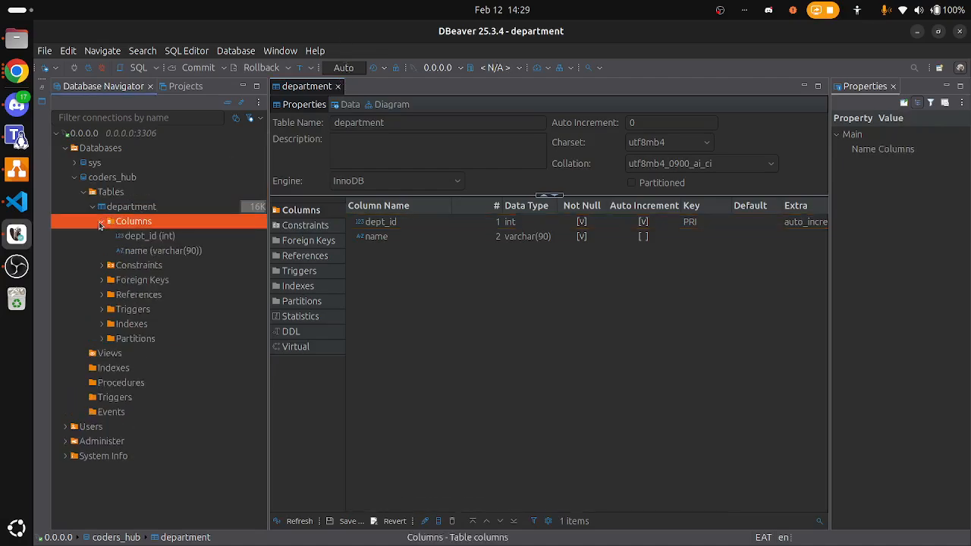
pyautogui.click(349, 105)
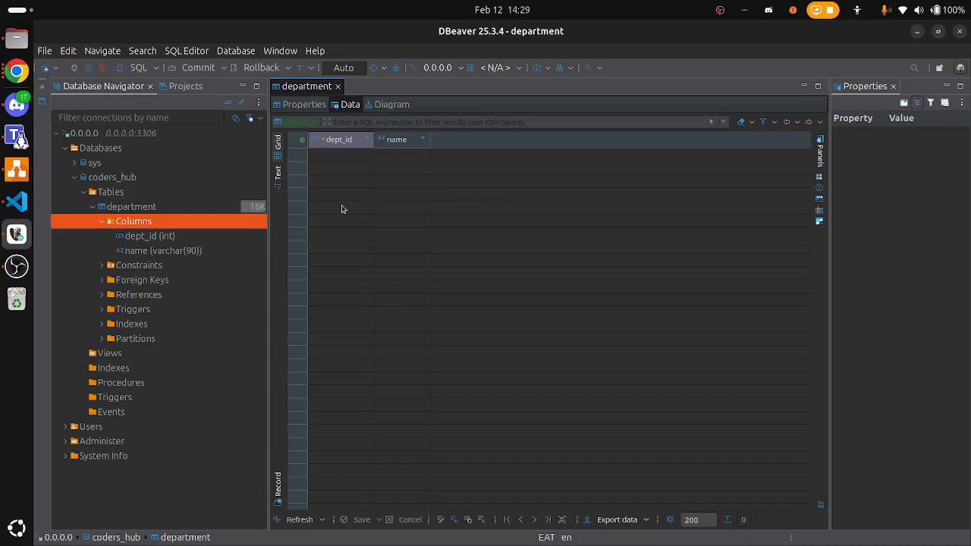
pyautogui.click(392, 111)
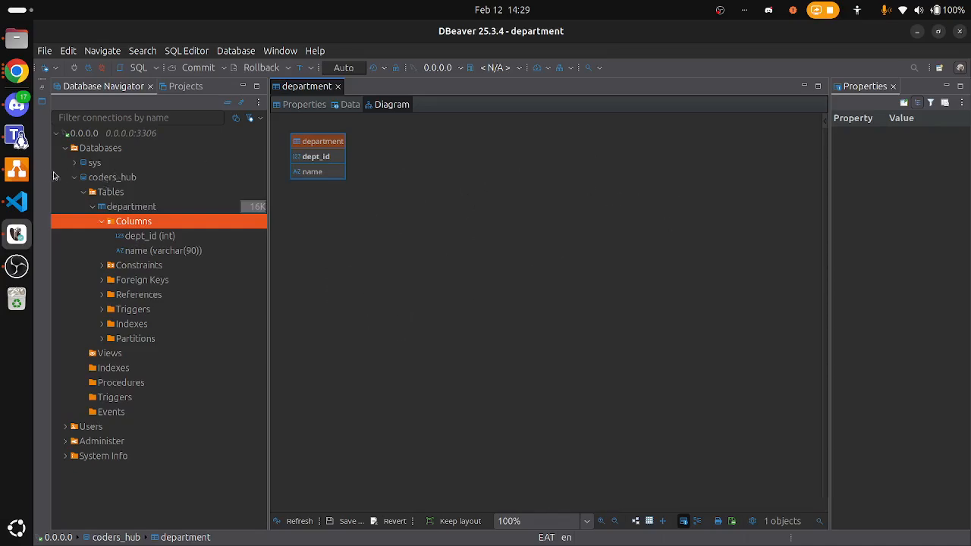
# Switch to draw.io and compare the Department entity with the department table diagram in DBeaver
pyautogui.click(16, 169)
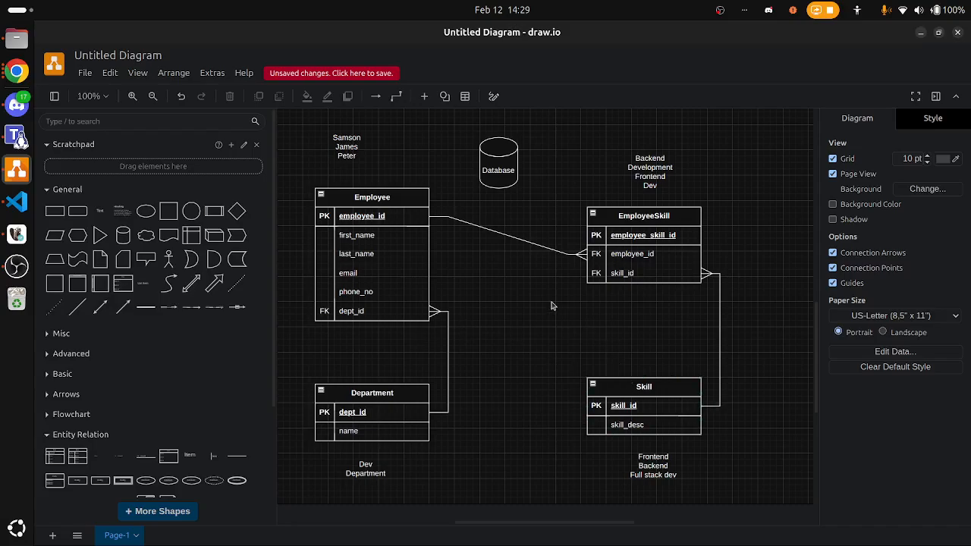
pyautogui.hotkey('alt', 'Tab')
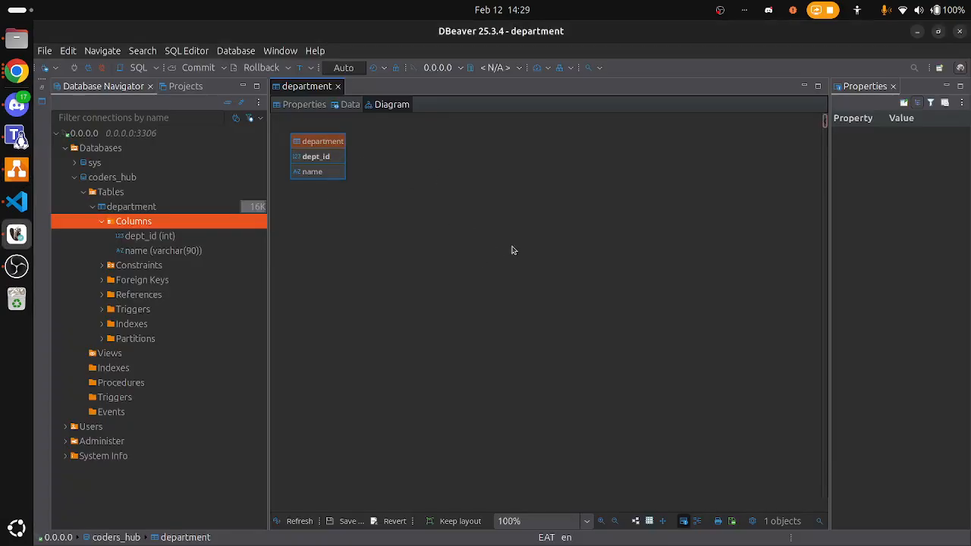
pyautogui.hotkey('alt', 'Tab')
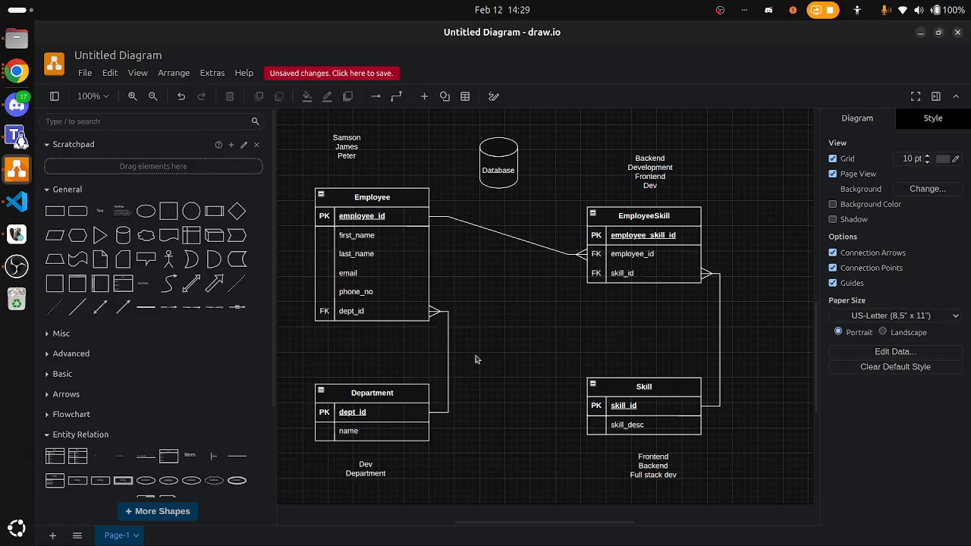
# Switch to DBeaver and create a new table in the coders_hub database
pyautogui.hotkey('alt', 'Tab')
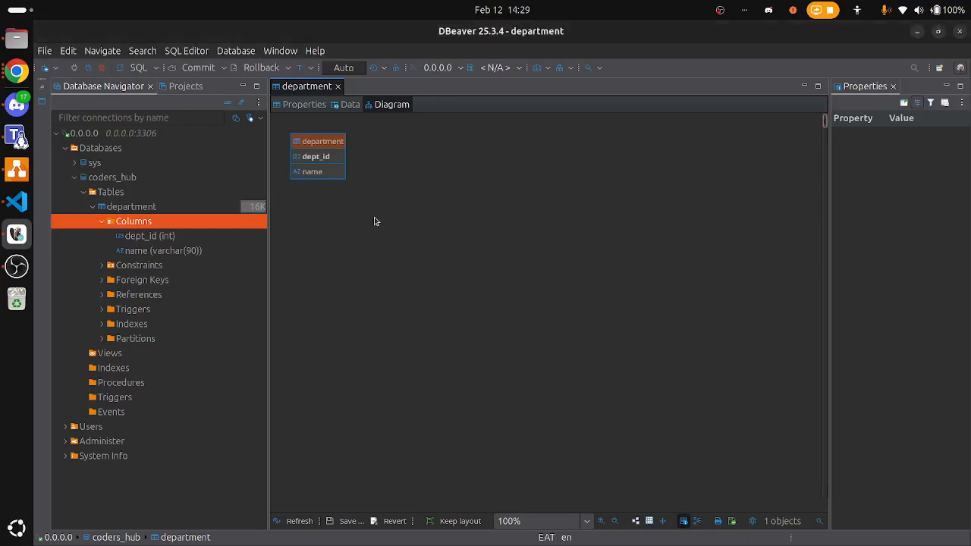
pyautogui.doubleClick(112, 221)
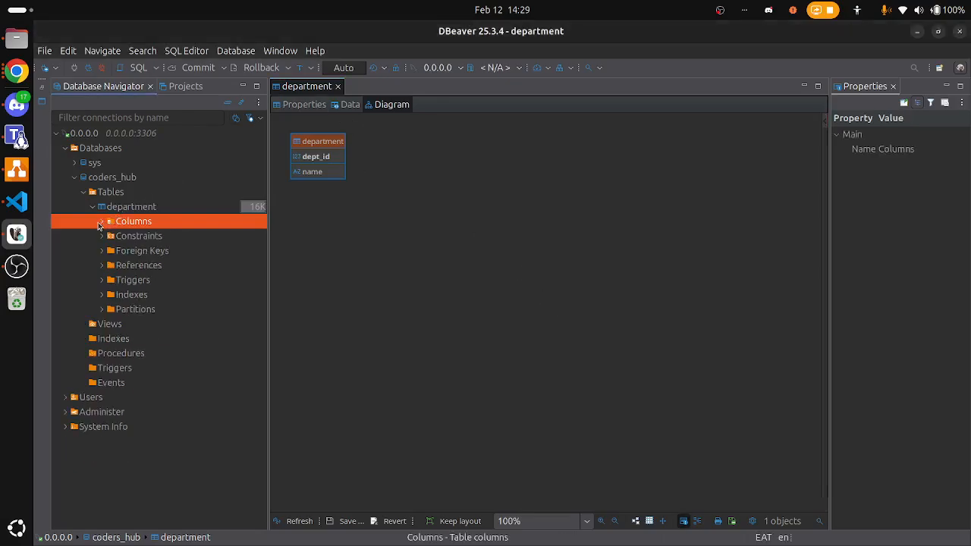
pyautogui.click(123, 198)
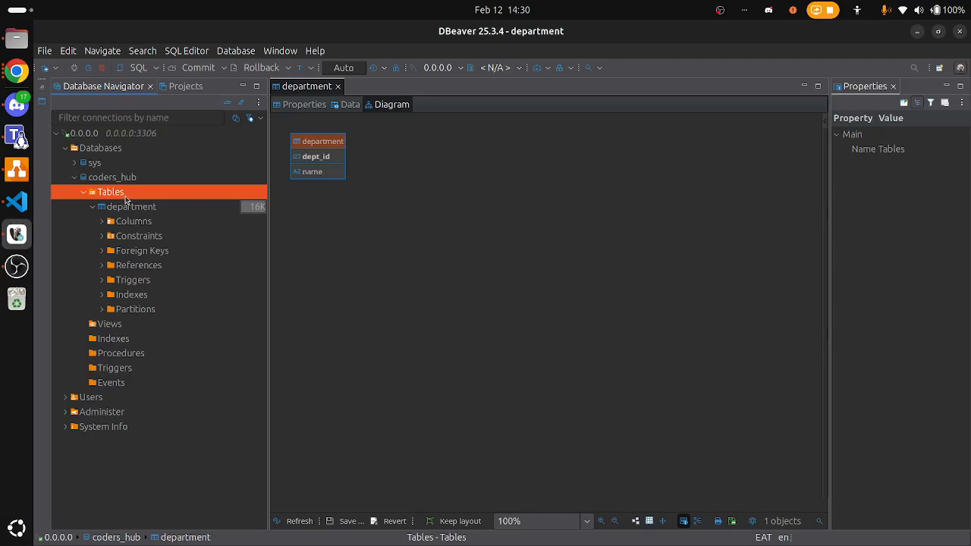
pyautogui.rightClick(125, 200)
pyautogui.click(179, 207)
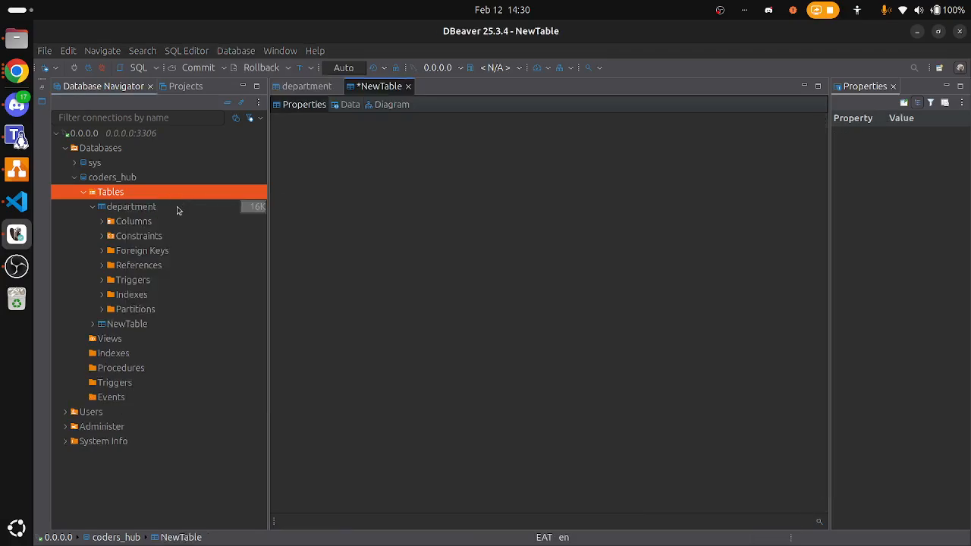
# Name the new table skill, checking the entity's name in the draw.io diagram
pyautogui.click(365, 123)
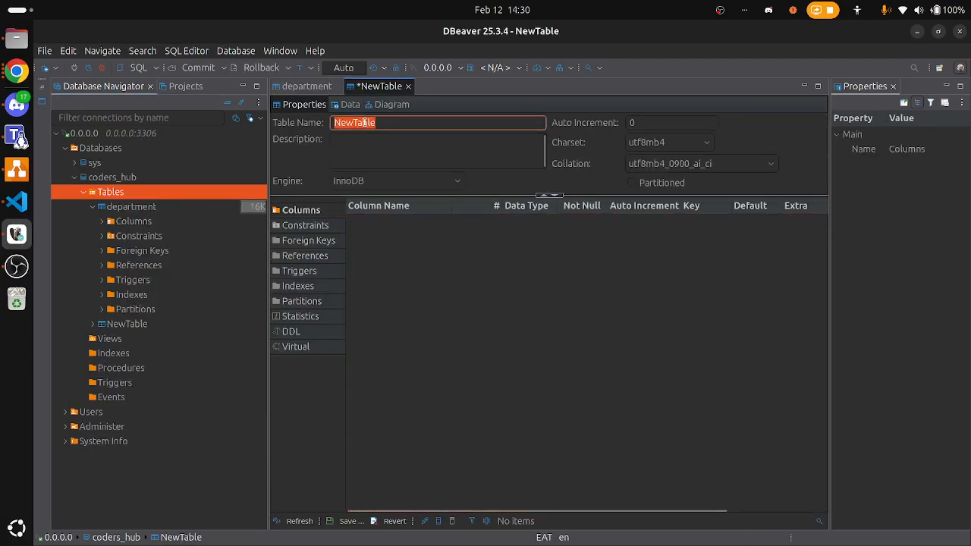
pyautogui.write('e')
pyautogui.press('BackSpace')
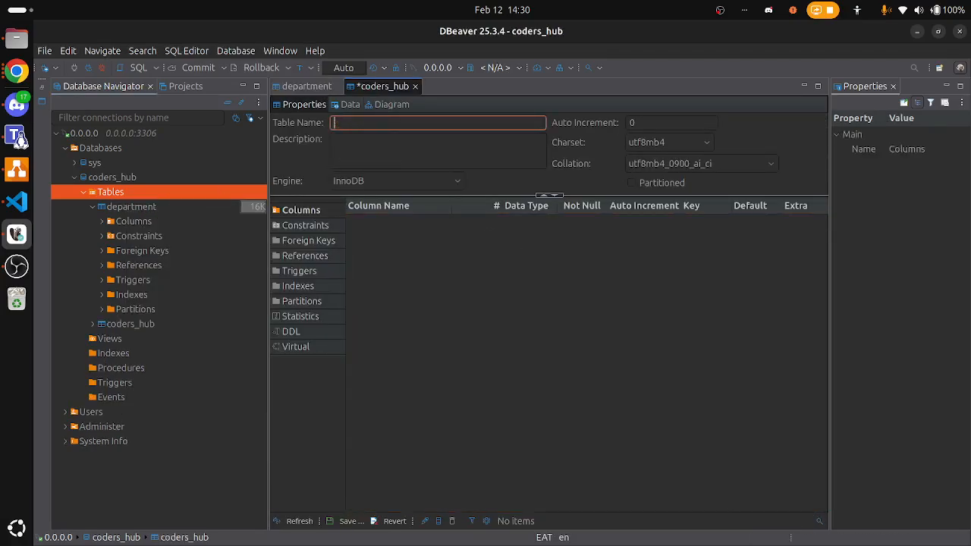
pyautogui.hotkey('alt', 'Tab')
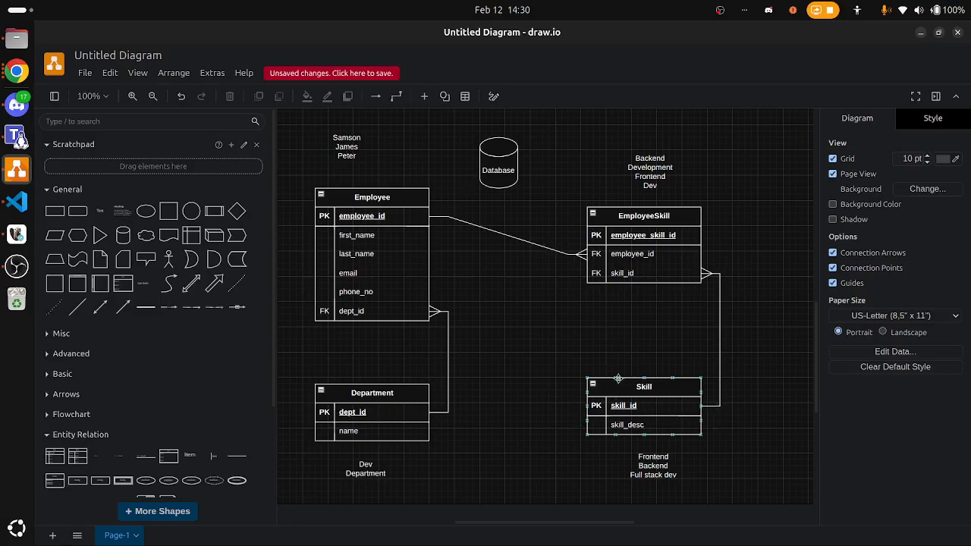
pyautogui.hotkey('alt', 'Tab')
pyautogui.click(363, 126)
pyautogui.write('s')
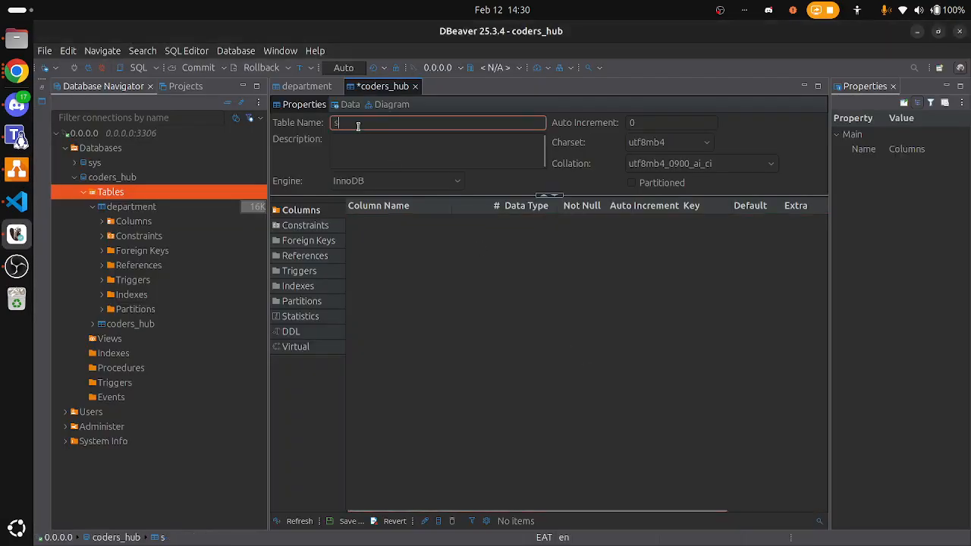
pyautogui.write('kill')
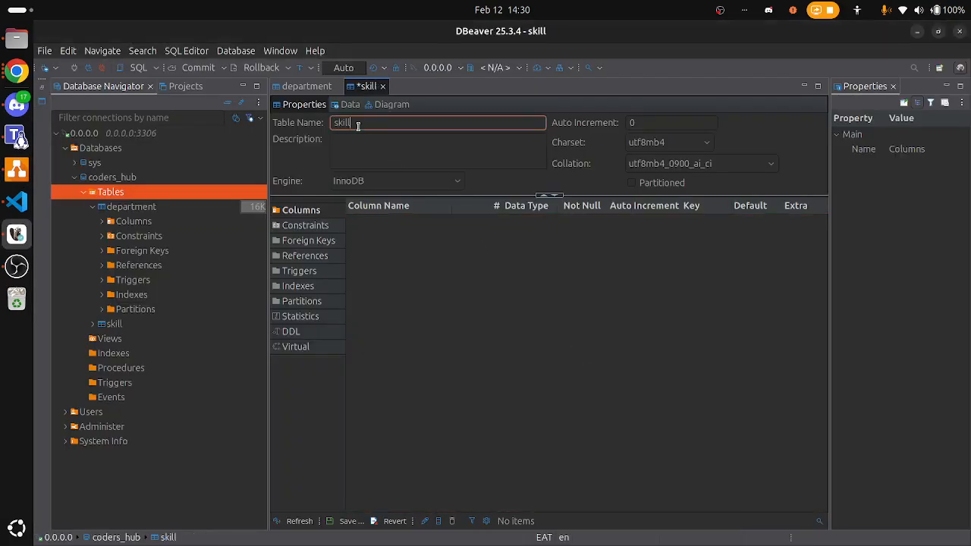
# Add a Not Null column named skill_desc to the skill table, checking the column names in the draw.io diagram
pyautogui.rightClick(405, 233)
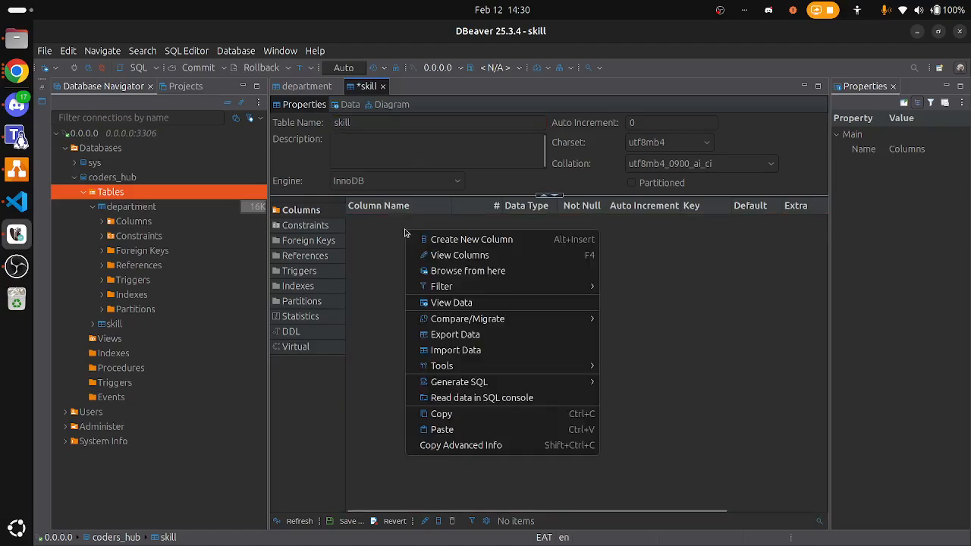
pyautogui.click(447, 238)
pyautogui.hotkey('alt', 'Tab')
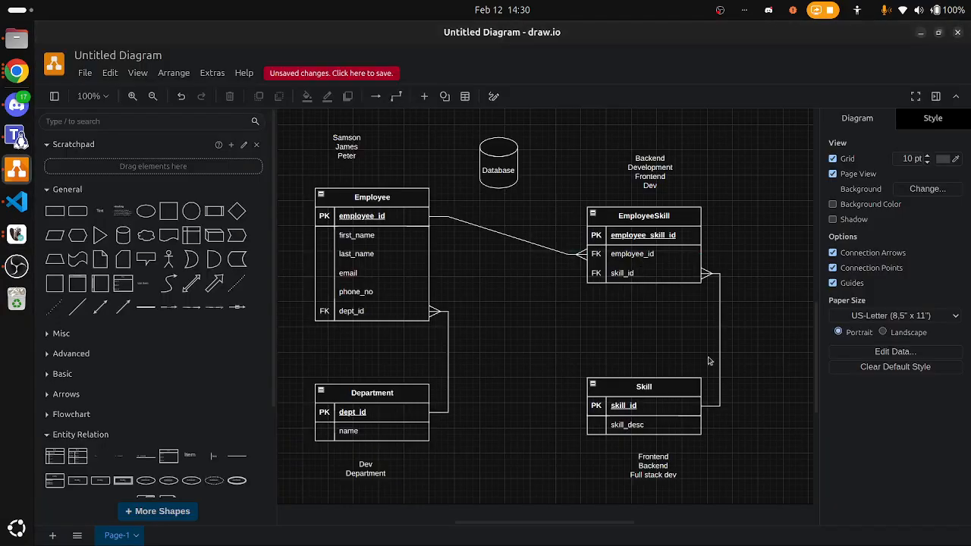
pyautogui.hotkey('alt', 'Tab')
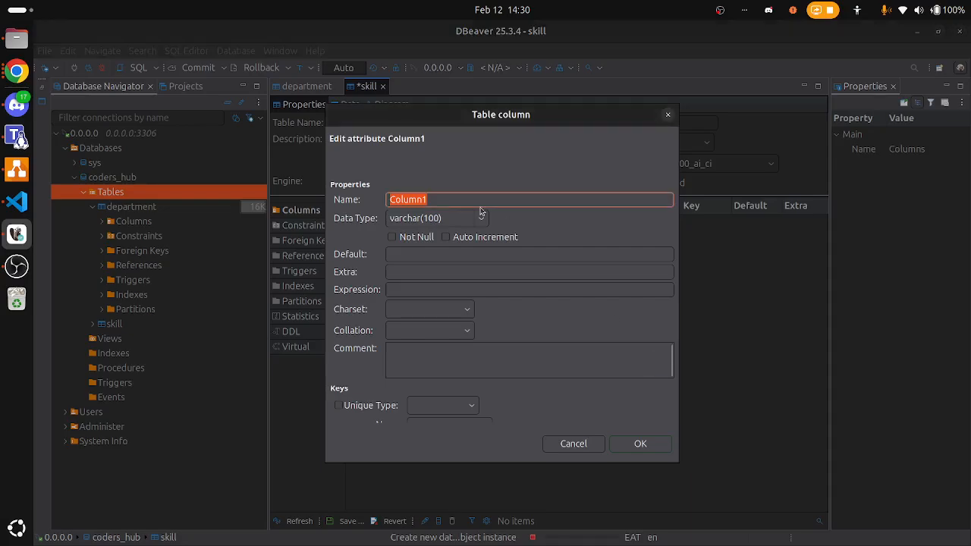
pyautogui.write('sk')
pyautogui.press('BackSpace')
pyautogui.press('BackSpace')
pyautogui.write('sjki')
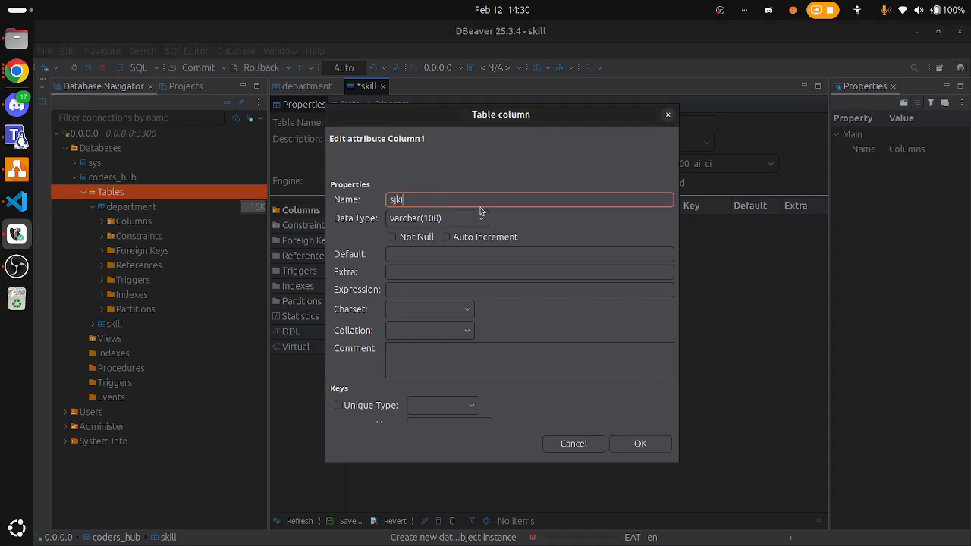
pyautogui.press('BackSpace')
pyautogui.press('BackSpace')
pyautogui.press('BackSpace')
pyautogui.write('s')
pyautogui.click(448, 238)
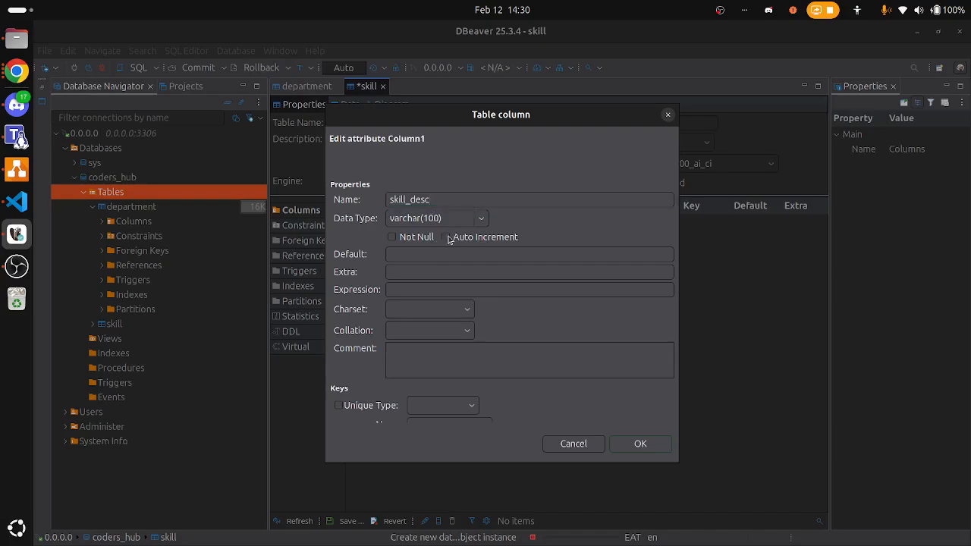
pyautogui.click(448, 238)
pyautogui.click(393, 237)
pyautogui.click(625, 444)
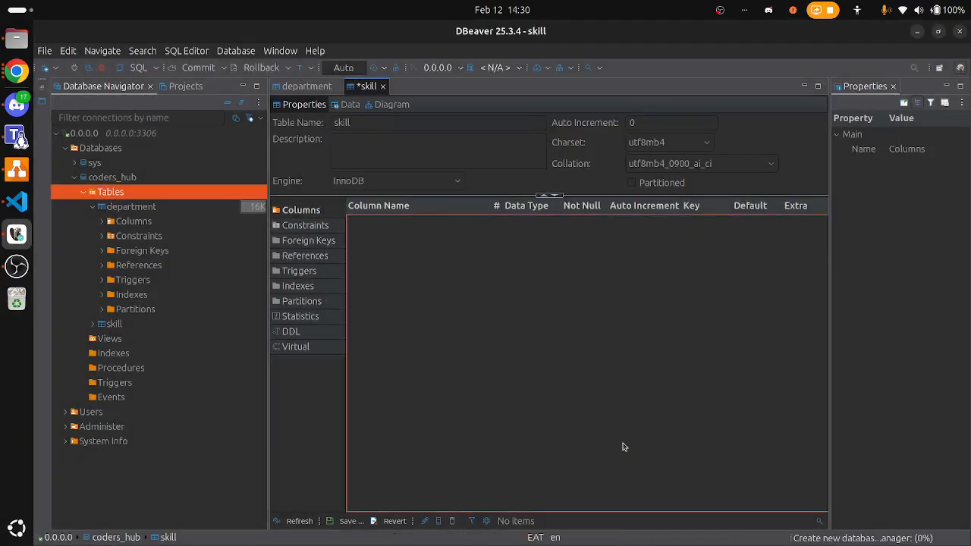
pyautogui.rightClick(473, 358)
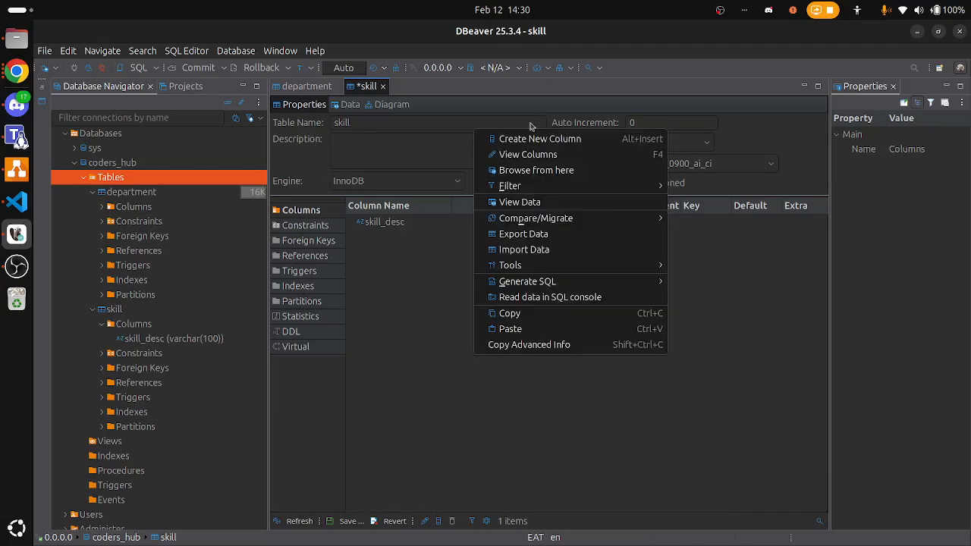
pyautogui.click(531, 139)
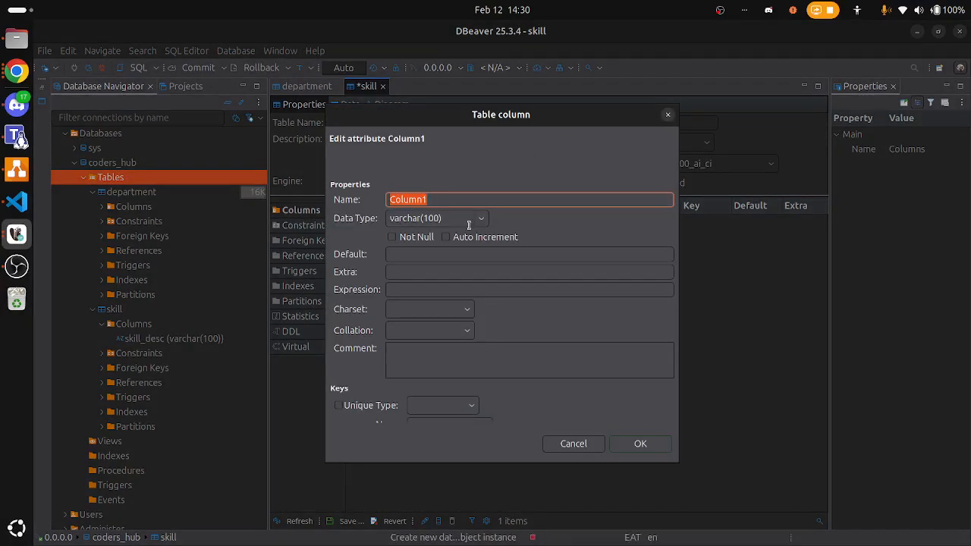
pyautogui.hotkey('alt', 'Tab')
pyautogui.hotkey('alt', 'Tab')
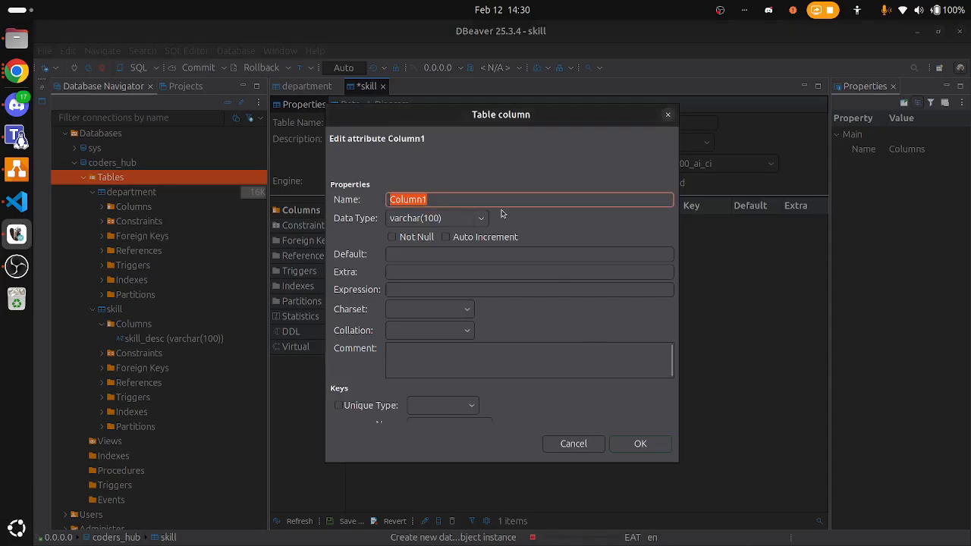
pyautogui.write('s')
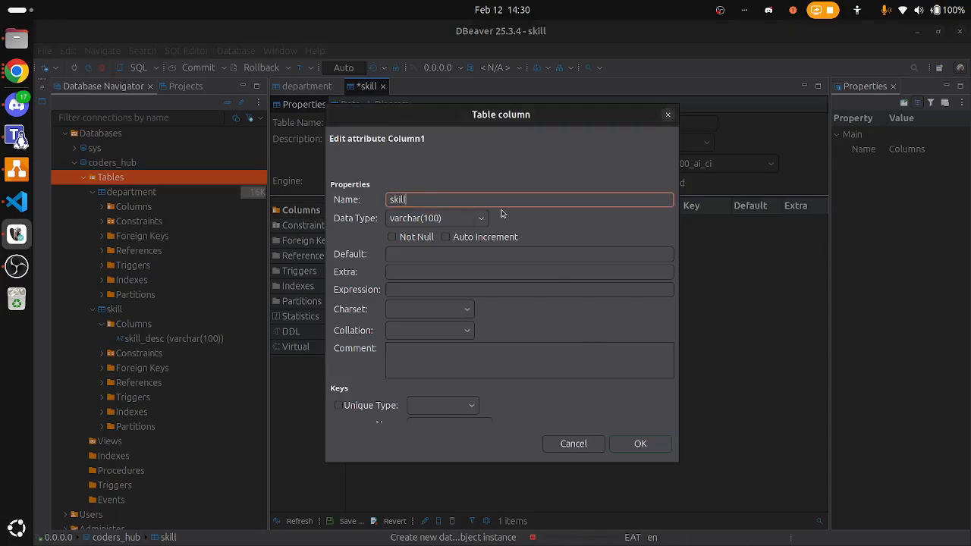
pyautogui.write('kill')
pyautogui.click(667, 114)
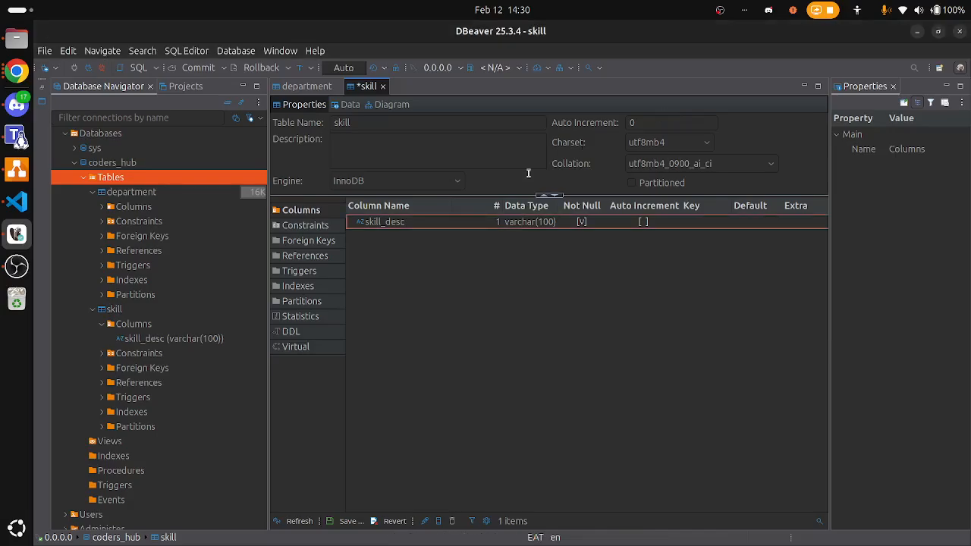
# Delete the skill_desc column from the skill table
pyautogui.click(456, 221)
pyautogui.rightClick(455, 221)
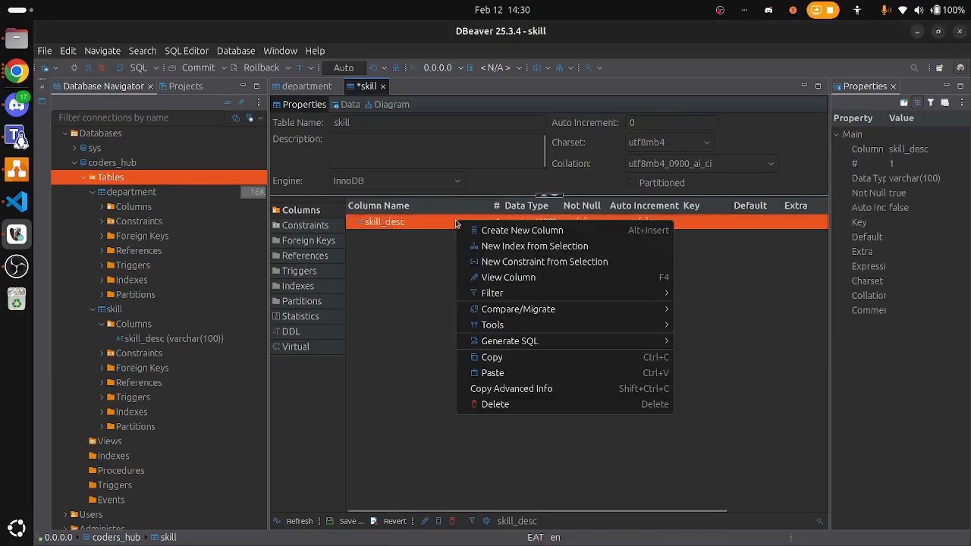
pyautogui.click(513, 404)
pyautogui.click(579, 319)
# Add a column named skill_id to the skill table with Auto Increment and a Primary Key unique type
pyautogui.rightClick(463, 307)
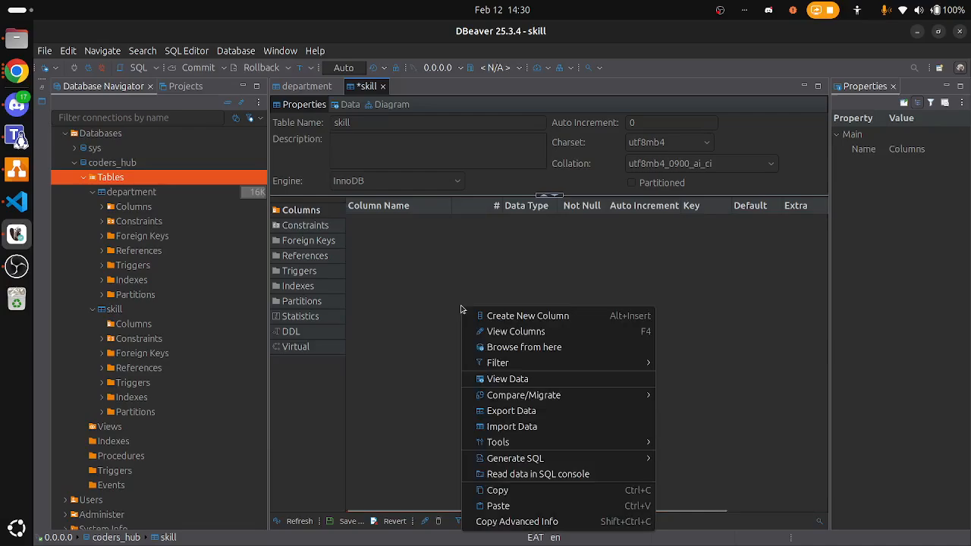
pyautogui.click(506, 318)
pyautogui.write('skill_id')
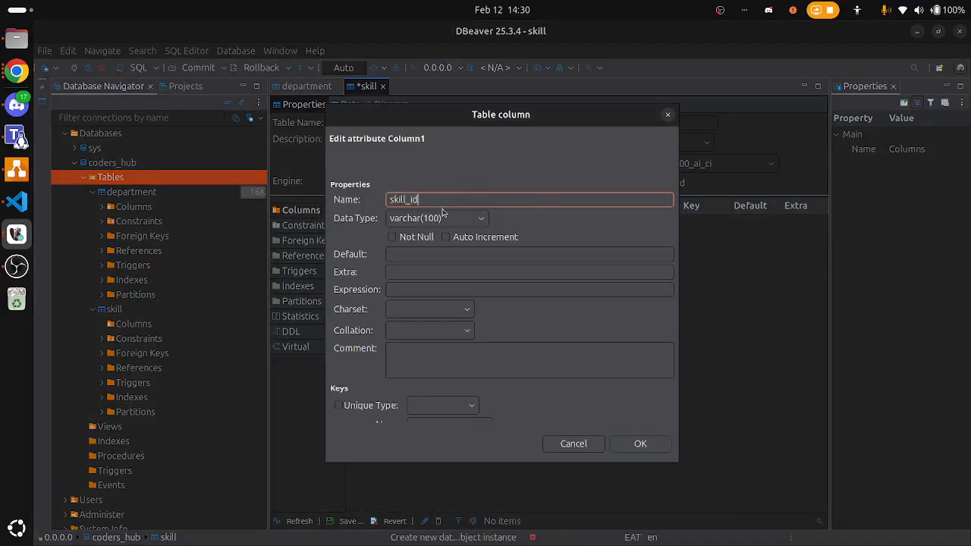
pyautogui.click(456, 239)
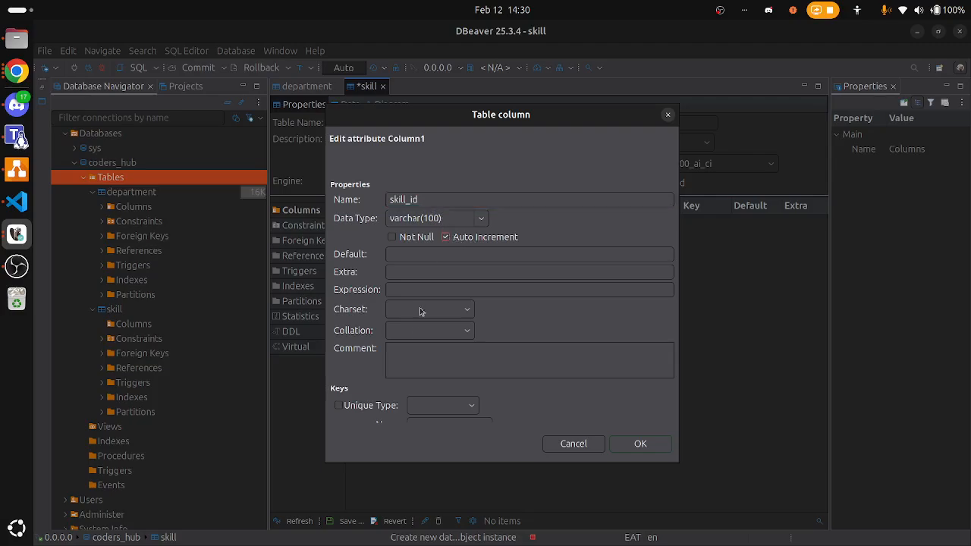
pyautogui.click(339, 407)
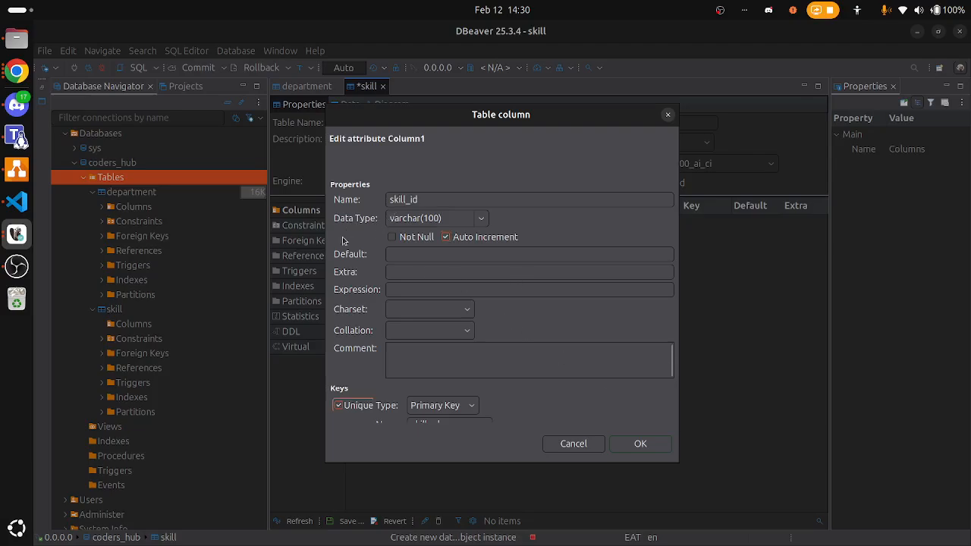
pyautogui.click(640, 445)
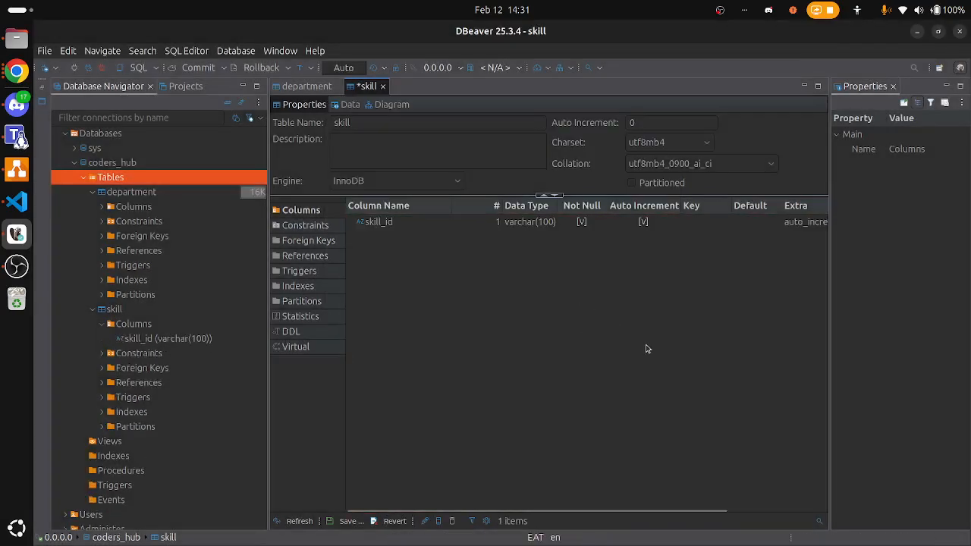
# Add a second column named skil_desc to the skill table and set it to Not Null
pyautogui.rightClick(512, 307)
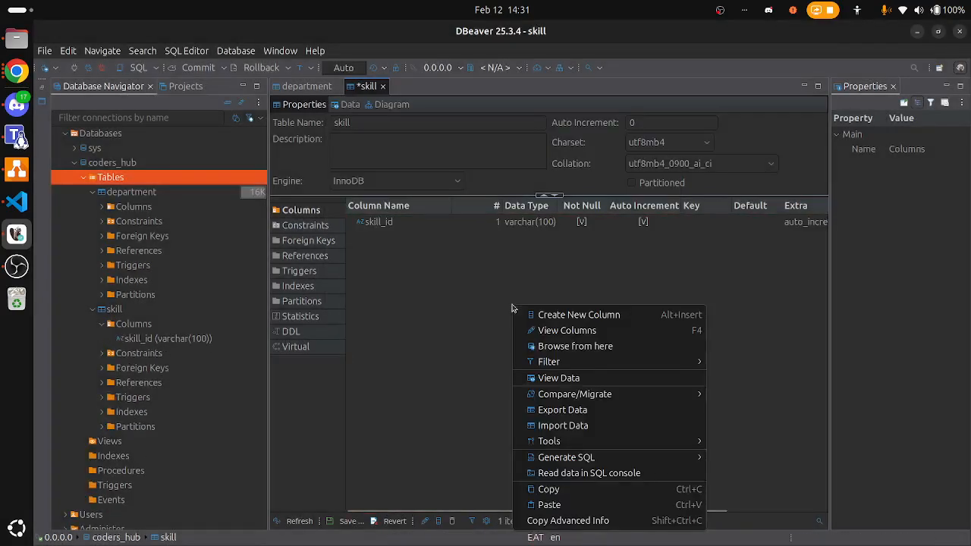
pyautogui.click(579, 315)
pyautogui.write('ski')
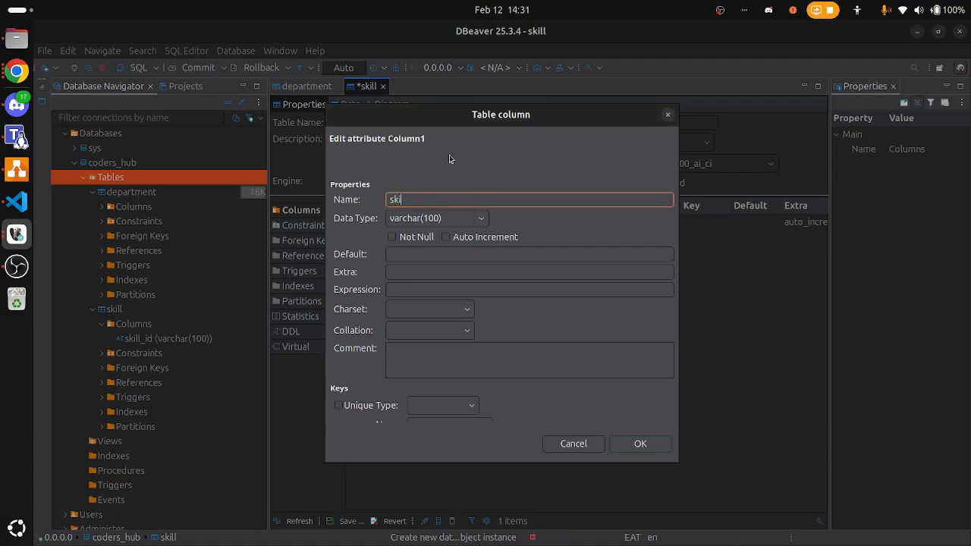
pyautogui.write('l_desc')
pyautogui.click(392, 238)
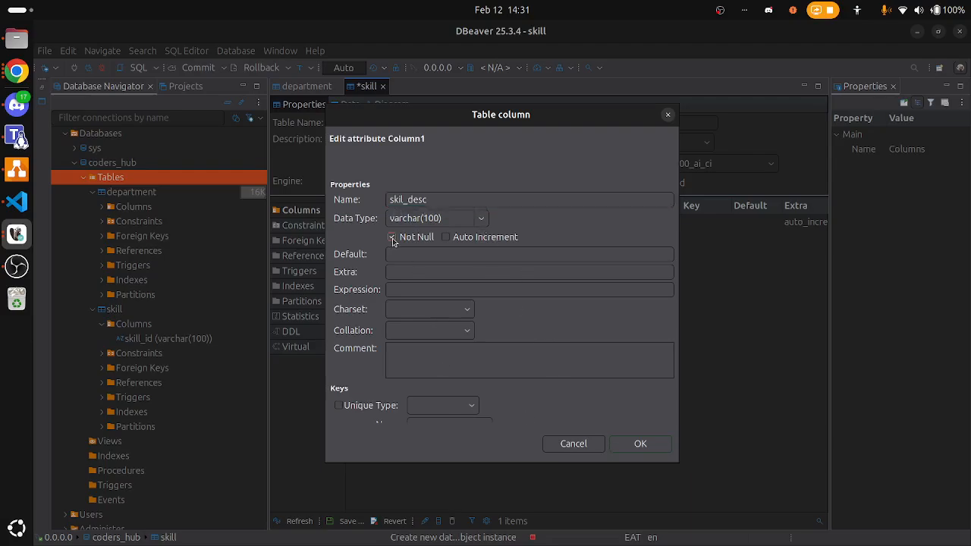
pyautogui.click(640, 444)
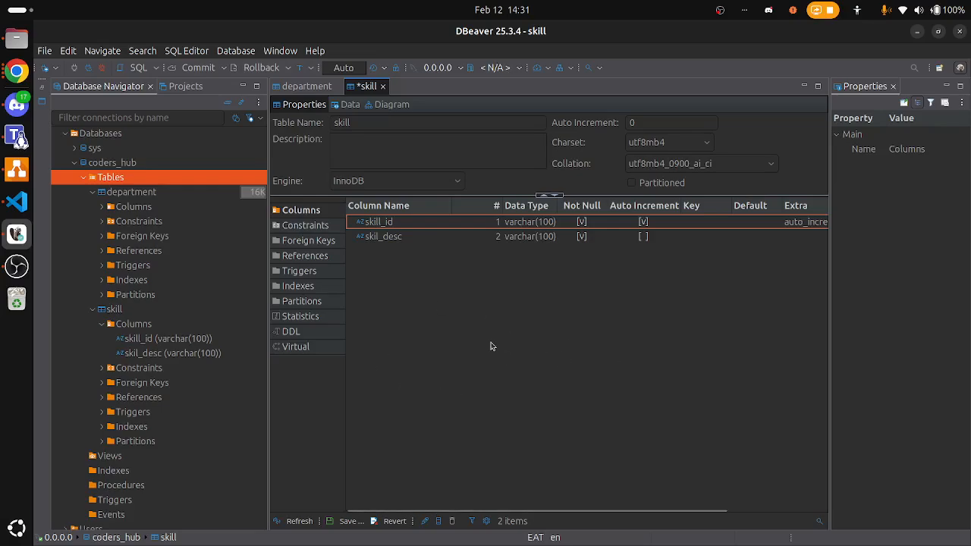
# Try to save the skill table to the database
pyautogui.click(339, 522)
pyautogui.click(782, 405)
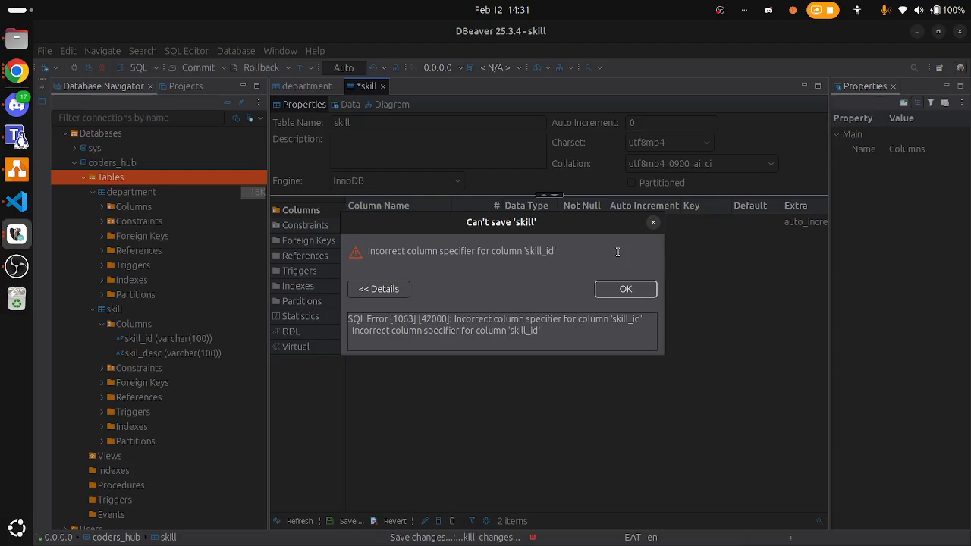
pyautogui.click(653, 222)
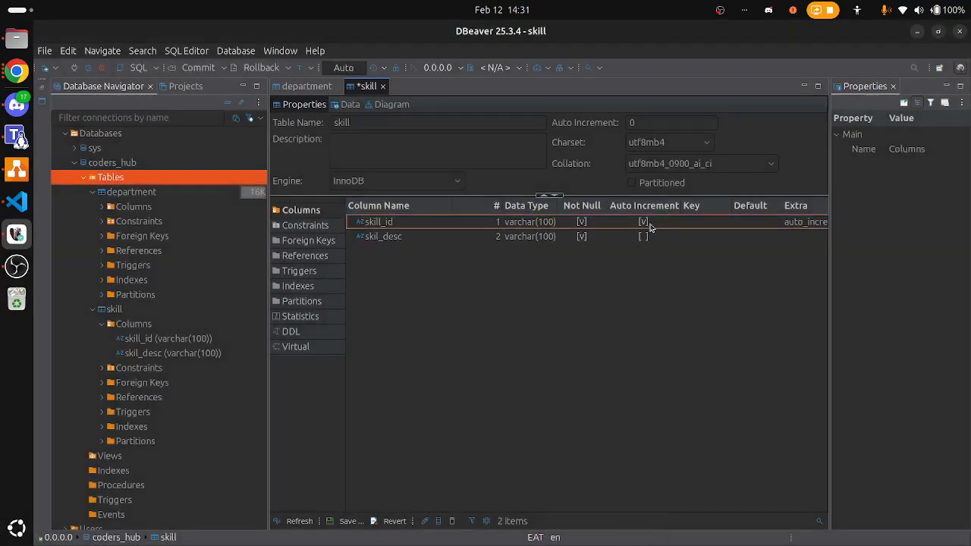
# Change the data type of the skill table's skill_id column to INT
pyautogui.click(433, 226)
pyautogui.rightClick(435, 226)
pyautogui.click(591, 329)
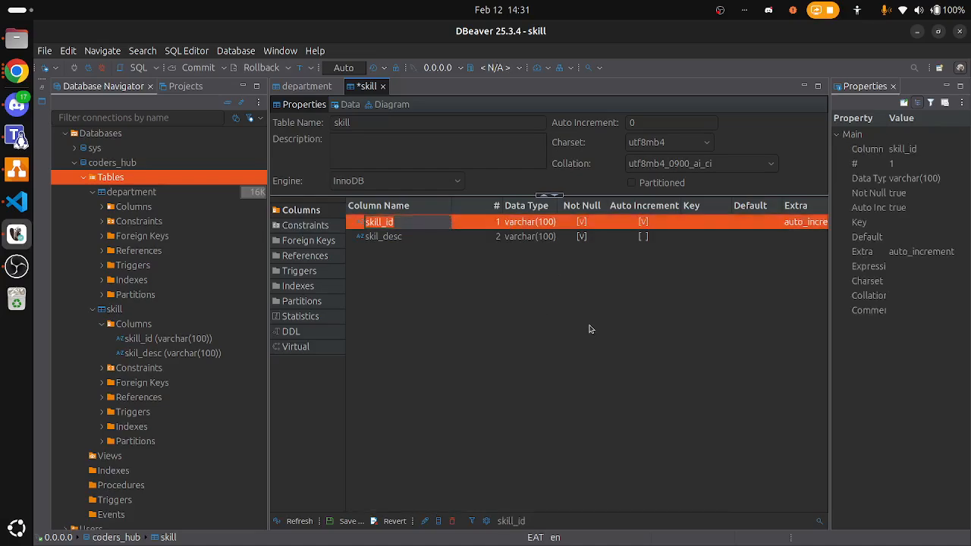
pyautogui.click(530, 222)
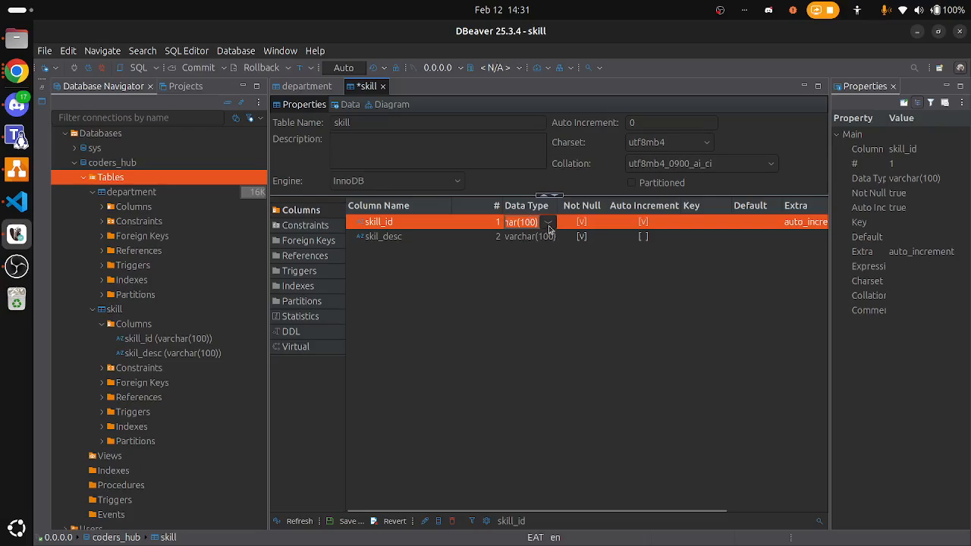
pyautogui.click(548, 224)
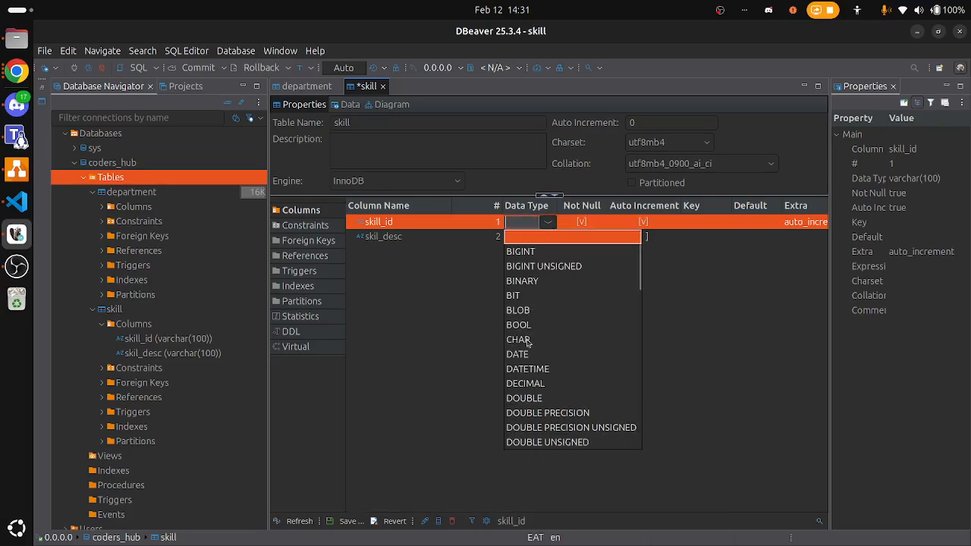
pyautogui.scroll(-3, 528, 343)
pyautogui.click(524, 397)
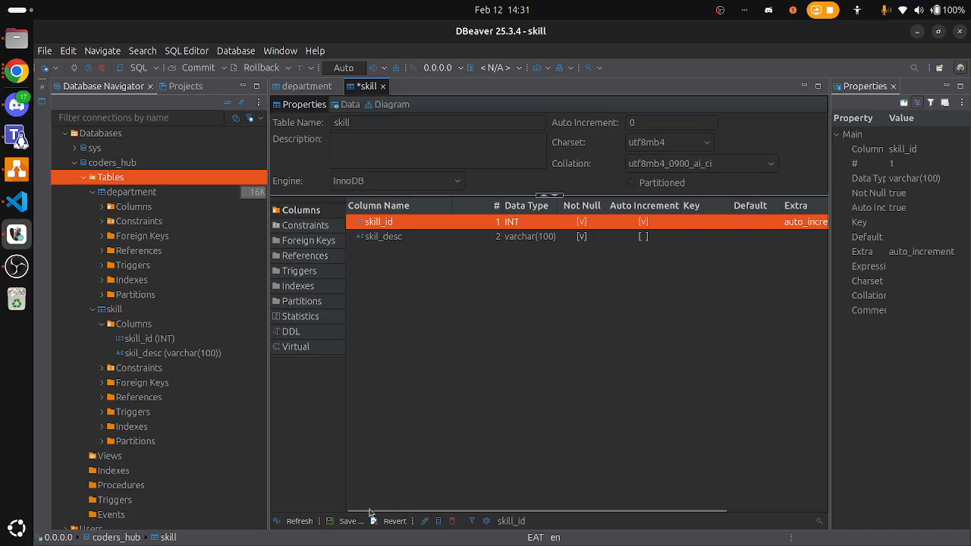
# Save the skill table to the database and close the skill and department editors
pyautogui.click(348, 520)
pyautogui.click(783, 406)
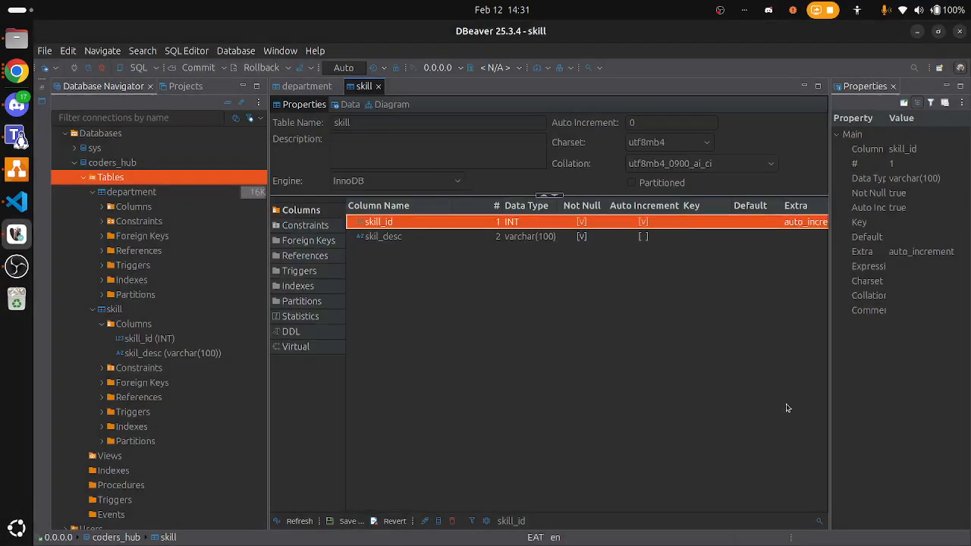
pyautogui.click(377, 87)
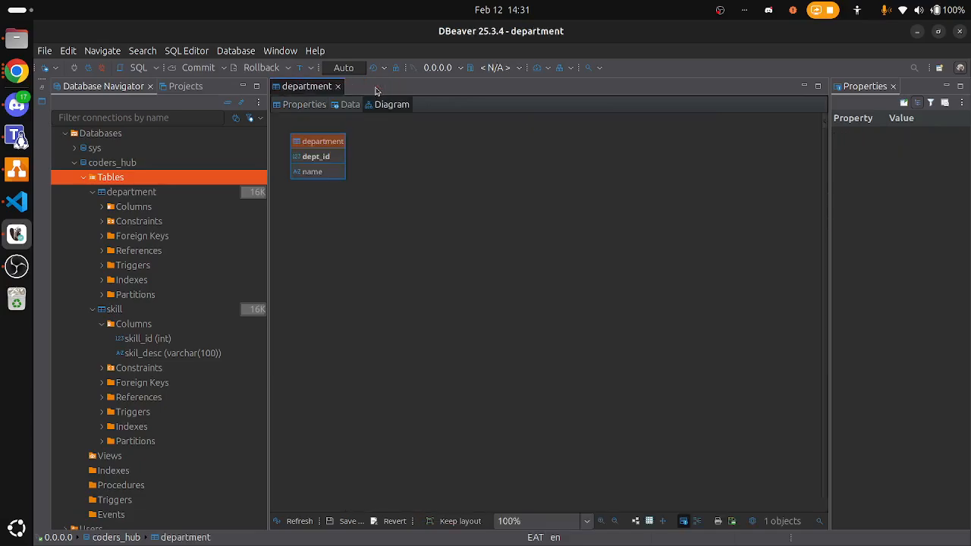
pyautogui.click(336, 86)
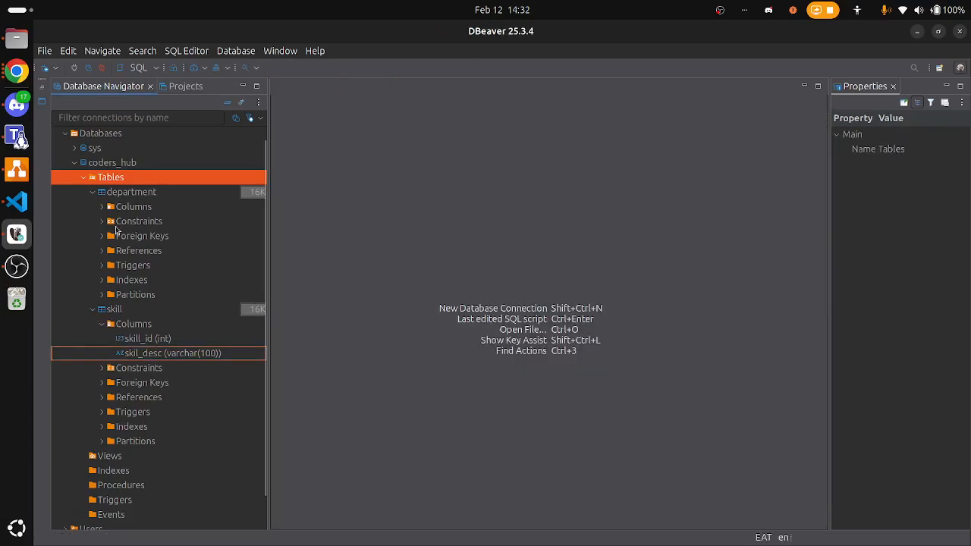
# Check the entity diagram in draw.io, and create a new table named employee in the coders_hub database in DBeaver
pyautogui.hotkey('alt', 'Tab')
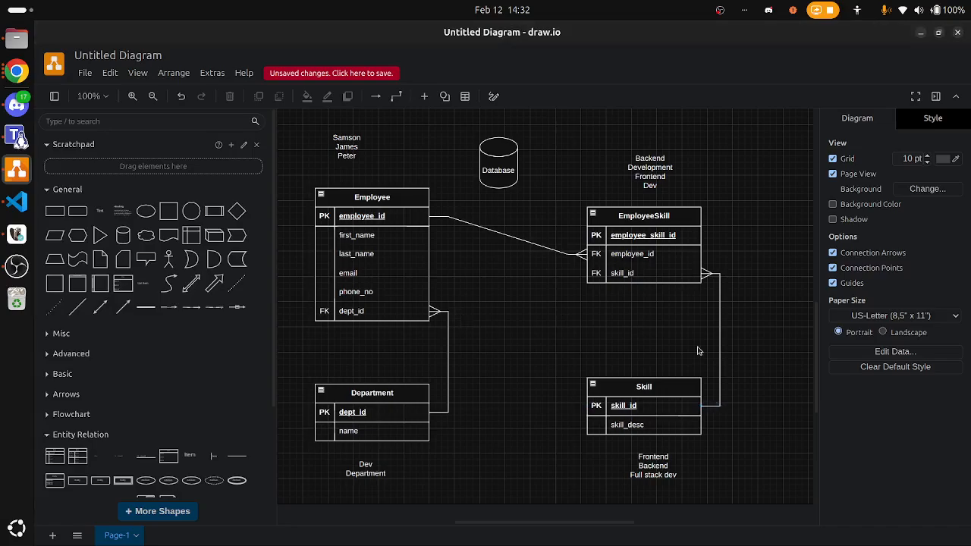
pyautogui.hotkey('alt', 'Tab')
pyautogui.hotkey('alt', 'Tab')
pyautogui.hotkey('alt', 'Tab')
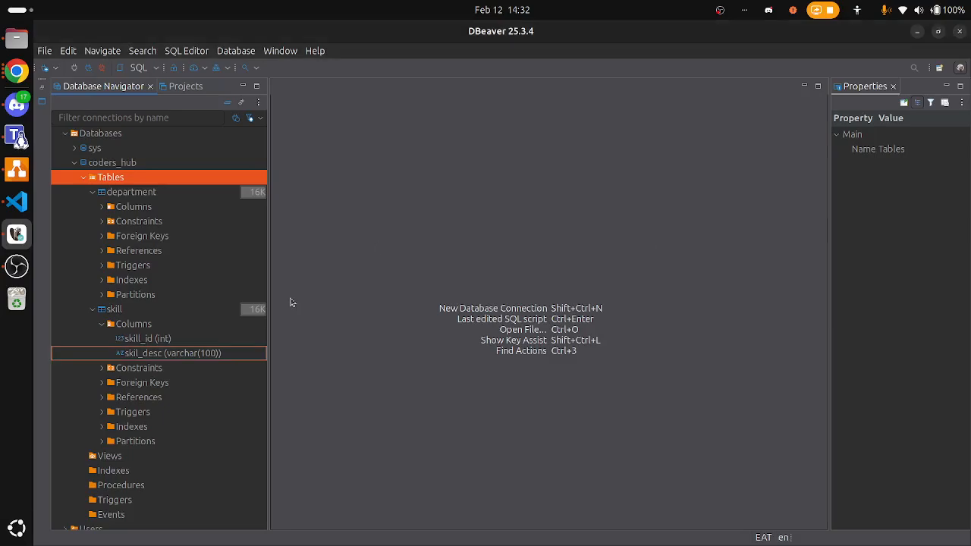
pyautogui.click(91, 196)
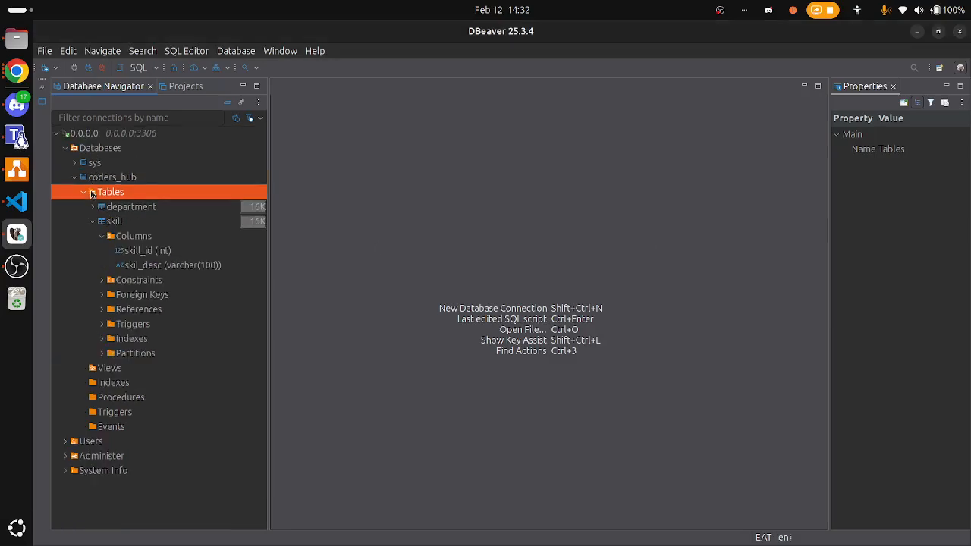
pyautogui.click(94, 222)
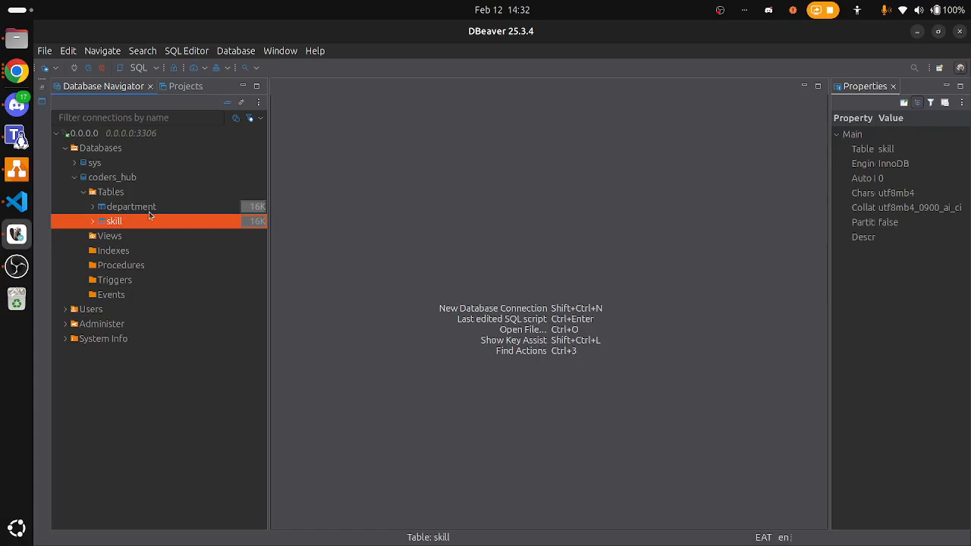
pyautogui.rightClick(108, 194)
pyautogui.click(213, 203)
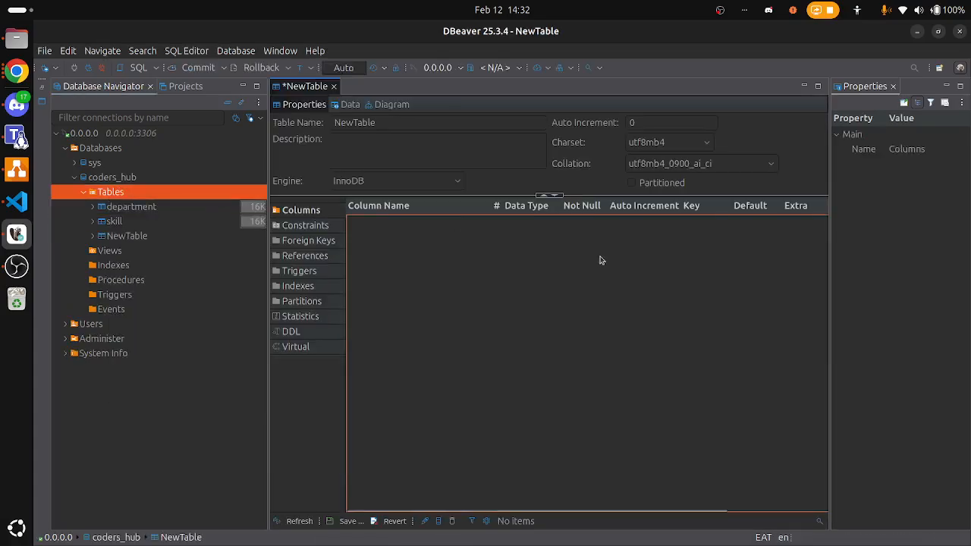
pyautogui.doubleClick(369, 123)
pyautogui.write('employee')
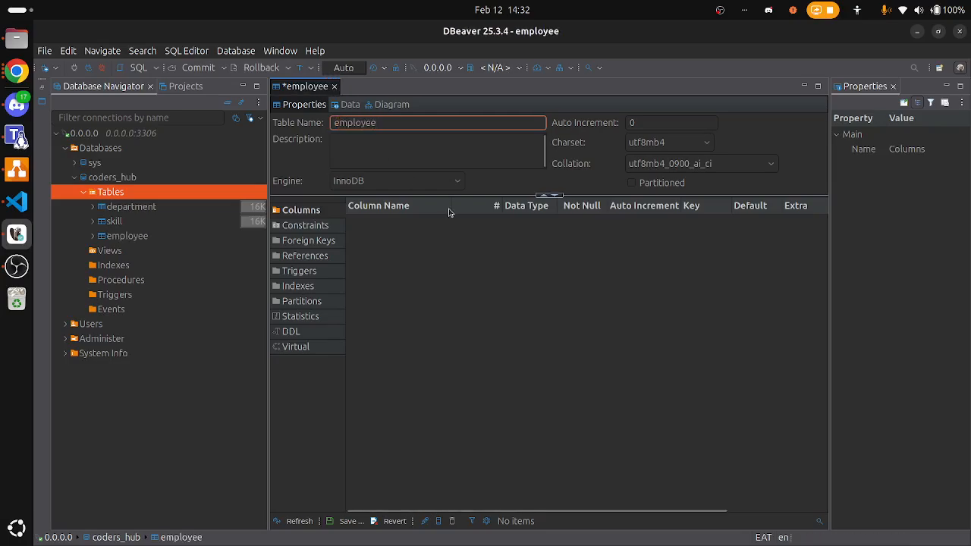
# Add an employee_id column to the employee table with data type INT, Auto Increment and a Primary Key unique type
pyautogui.click(439, 267)
pyautogui.rightClick(414, 261)
pyautogui.click(467, 266)
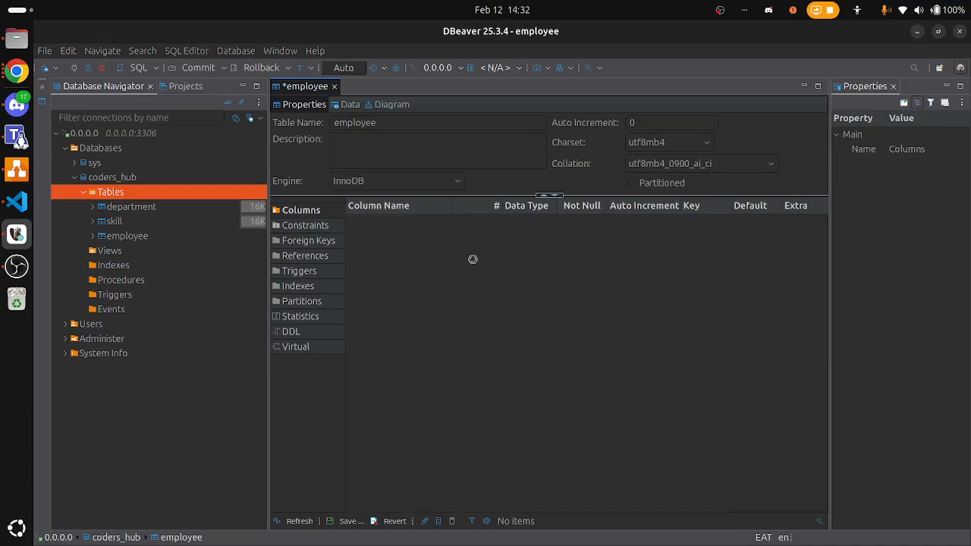
pyautogui.write('employ')
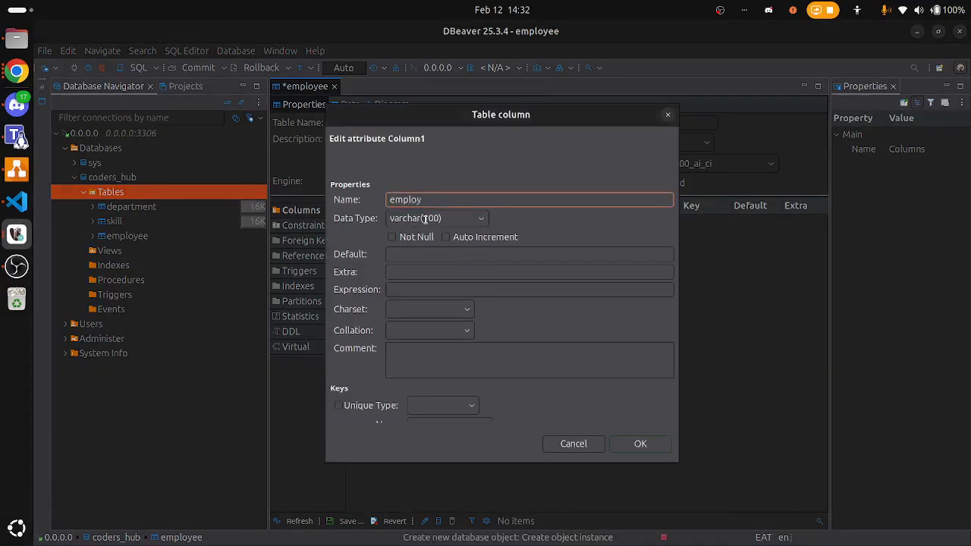
pyautogui.write('ee_id')
pyautogui.click(480, 219)
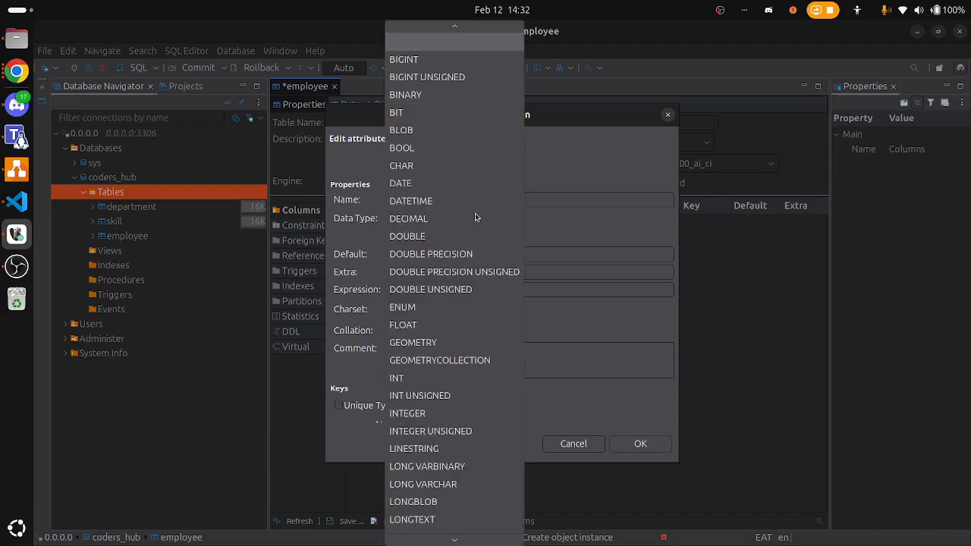
pyautogui.click(435, 383)
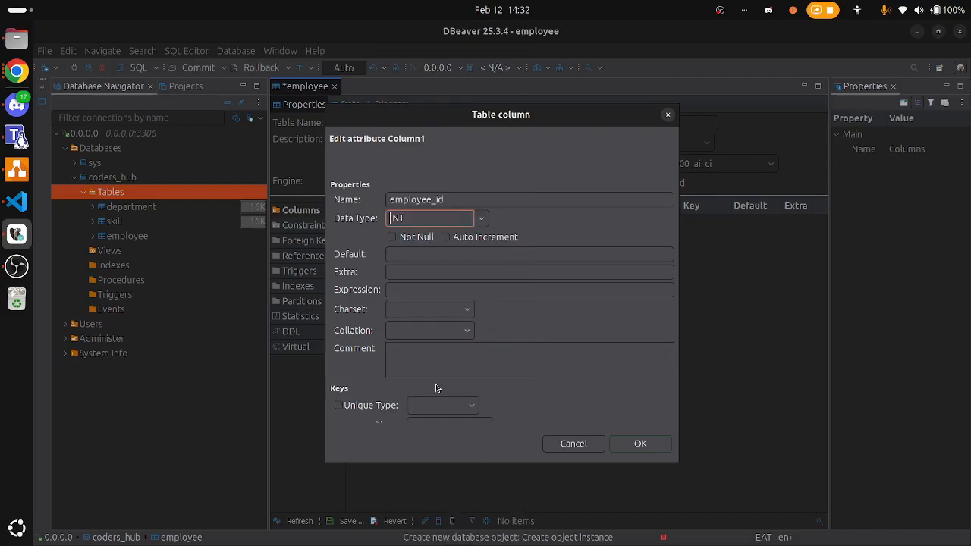
pyautogui.click(447, 237)
pyautogui.click(340, 406)
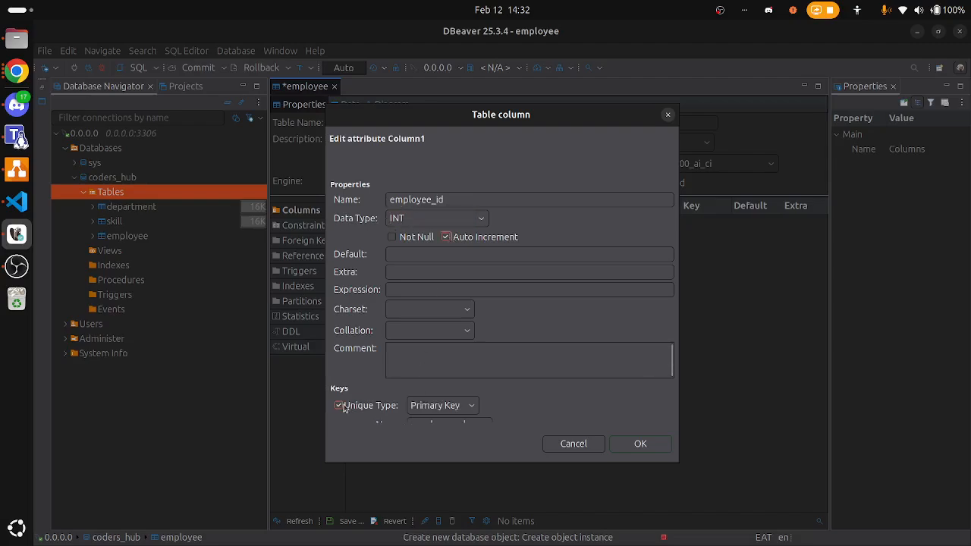
pyautogui.click(640, 445)
# Add a column named first_name to the employee table with data type varchar(100)
pyautogui.rightClick(494, 355)
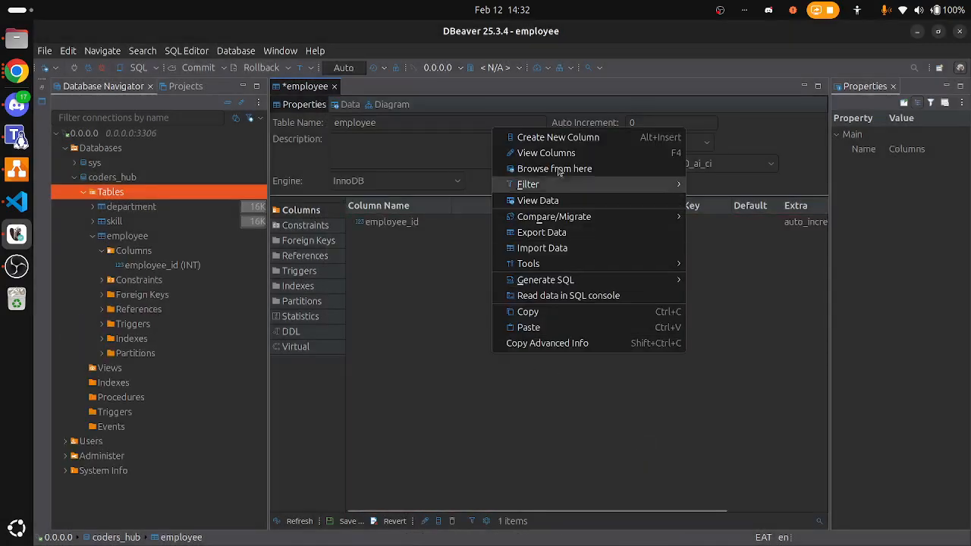
pyautogui.click(559, 141)
pyautogui.write('f')
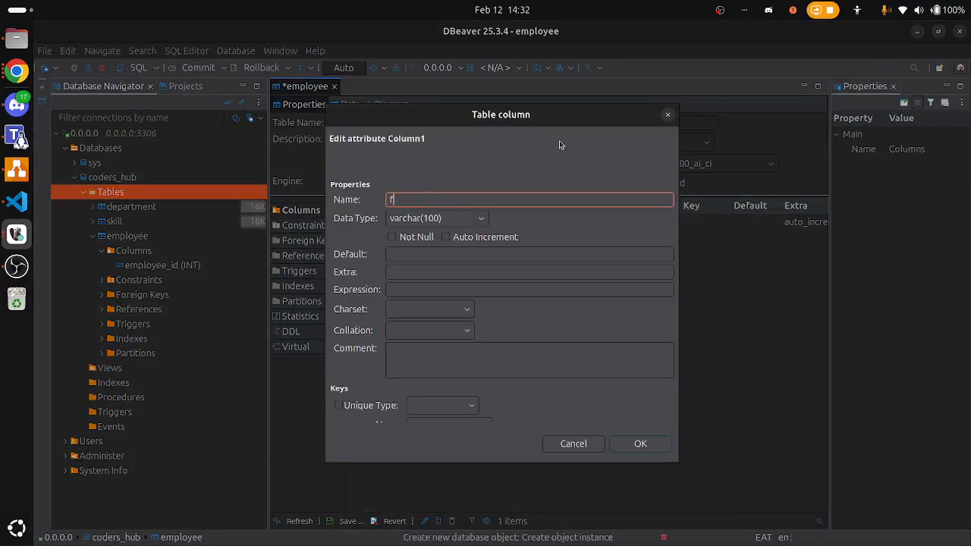
pyautogui.write('irst_name')
pyautogui.press('BackSpace')
pyautogui.press('BackSpace')
pyautogui.press('BackSpace')
pyautogui.press('BackSpace')
pyautogui.press('BackSpace')
pyautogui.press('BackSpace')
pyautogui.press('BackSpace')
pyautogui.write('name')
pyautogui.click(640, 447)
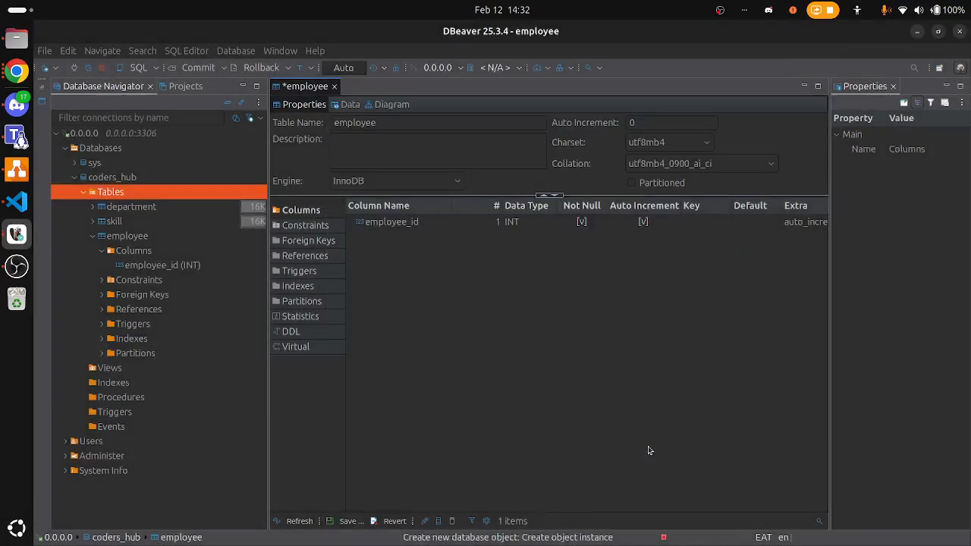
# Add a column named last_name to the employee table with data type varchar(100)
pyautogui.rightClick(503, 362)
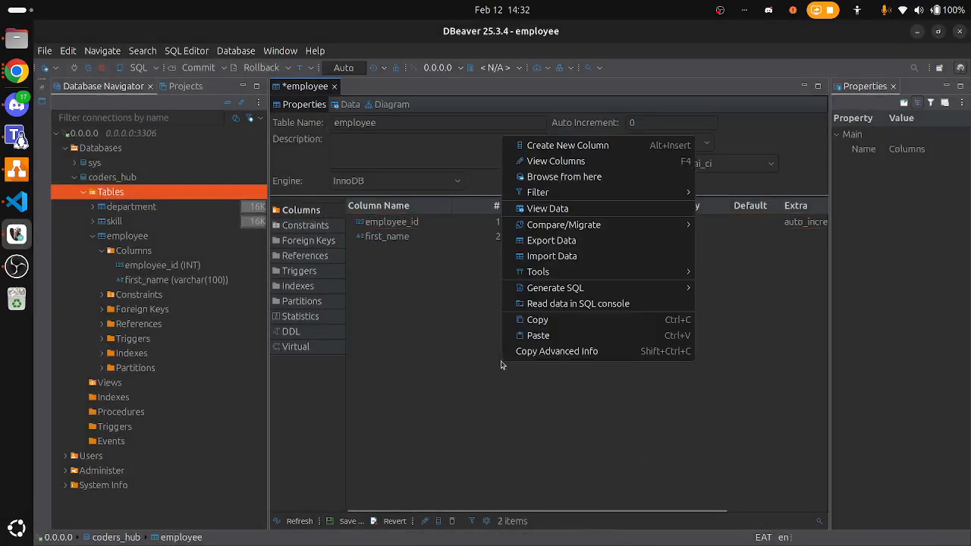
pyautogui.click(567, 145)
pyautogui.write('last')
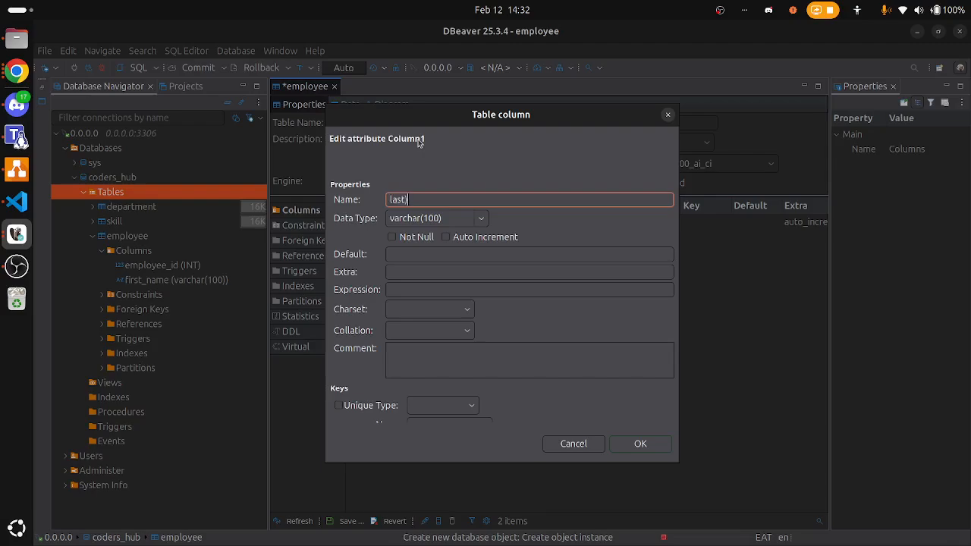
pyautogui.write('_name')
pyautogui.click(641, 445)
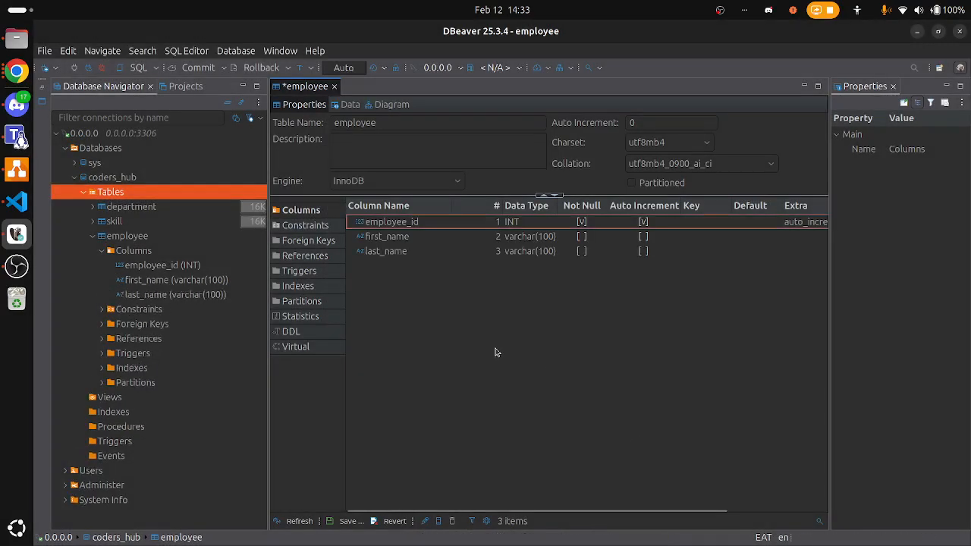
# Check the Employee entity in the draw.io diagram and begin a new employee table column named email in DBeaver
pyautogui.hotkey('alt', 'Tab')
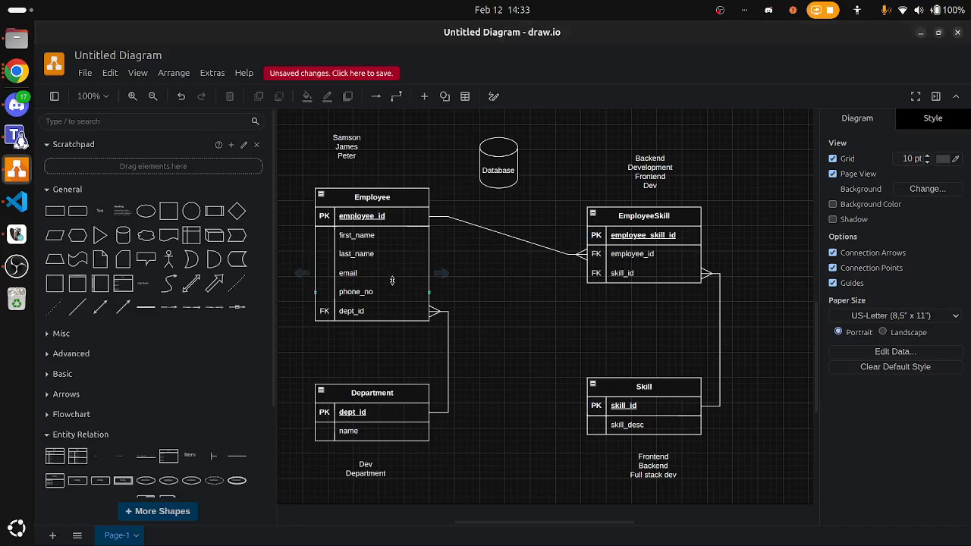
pyautogui.hotkey('alt', 'Tab')
pyautogui.rightClick(446, 352)
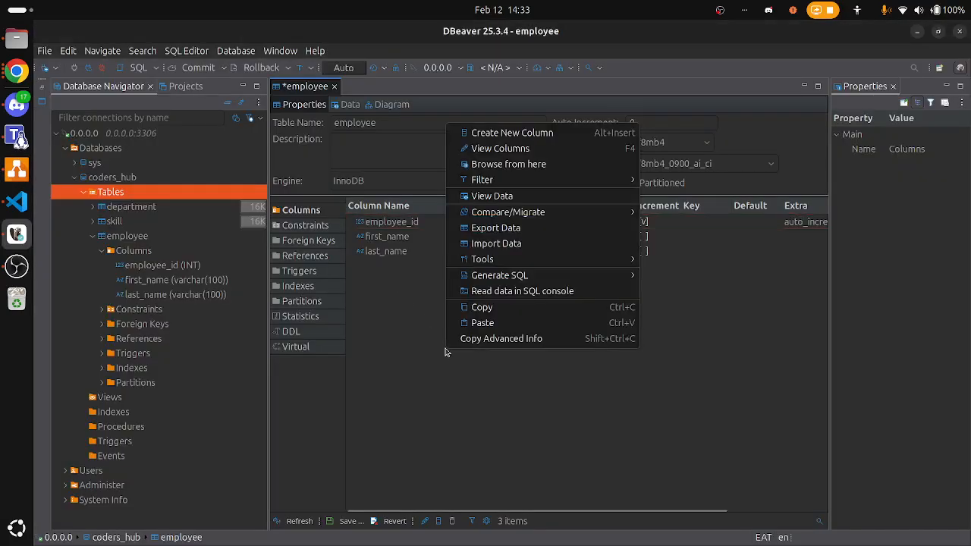
pyautogui.click(501, 134)
pyautogui.write('email')
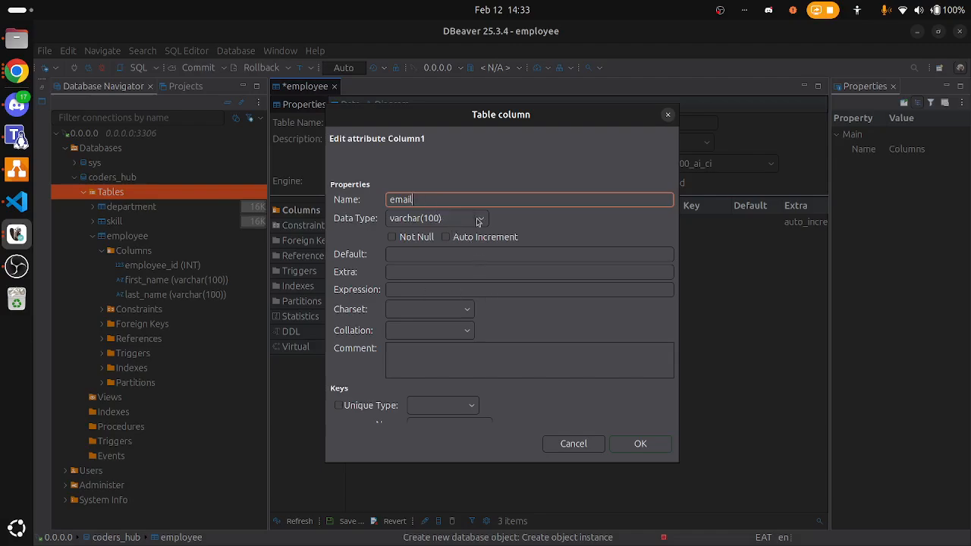
# Look through the available data types for the email column and keep varchar(100)
pyautogui.click(478, 221)
pyautogui.scroll(-3, 435, 335)
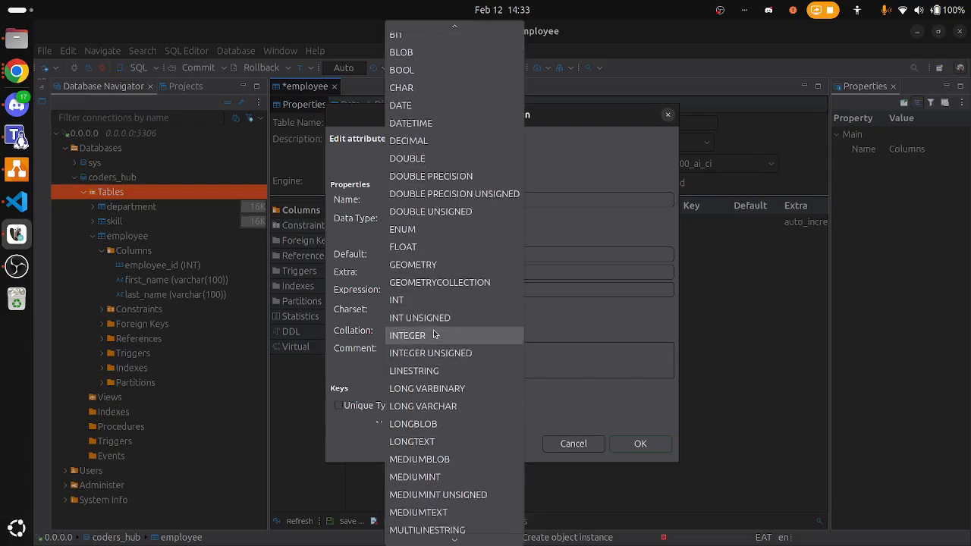
pyautogui.scroll(-5, 434, 334)
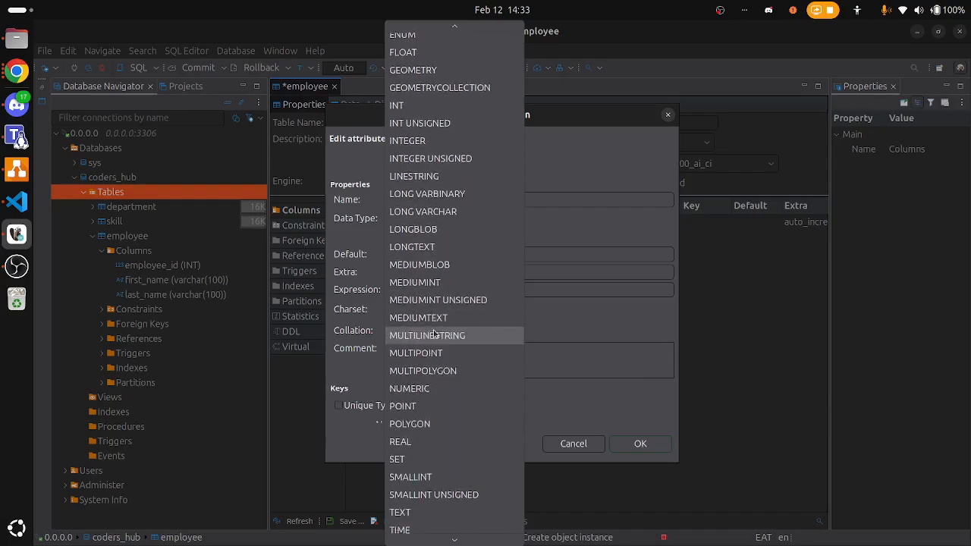
pyautogui.scroll(-4, 435, 334)
pyautogui.scroll(10, 435, 334)
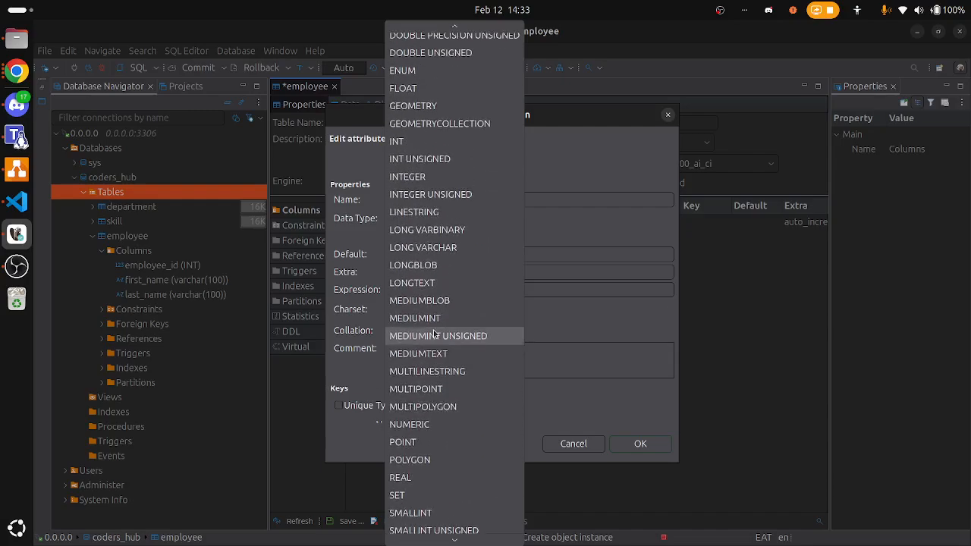
pyautogui.scroll(-10, 435, 334)
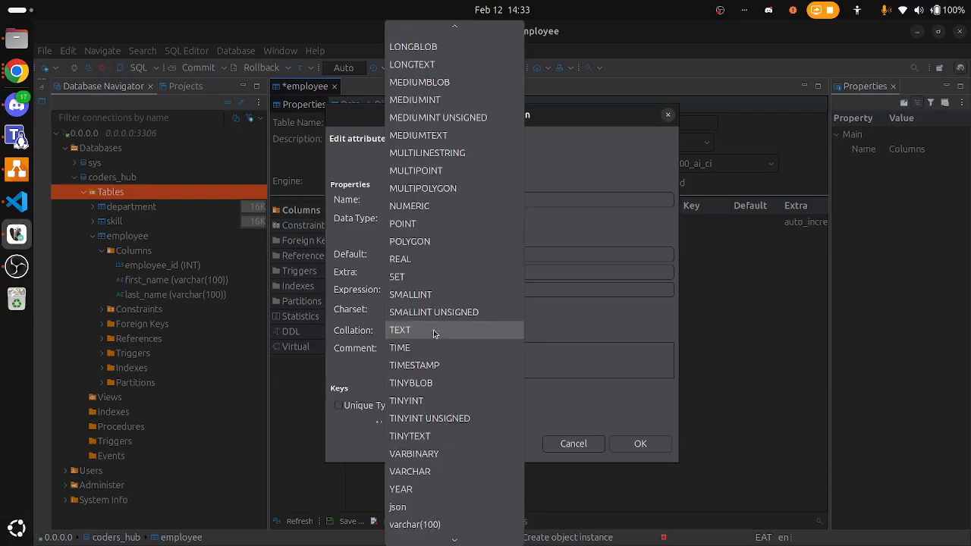
pyautogui.scroll(10, 434, 334)
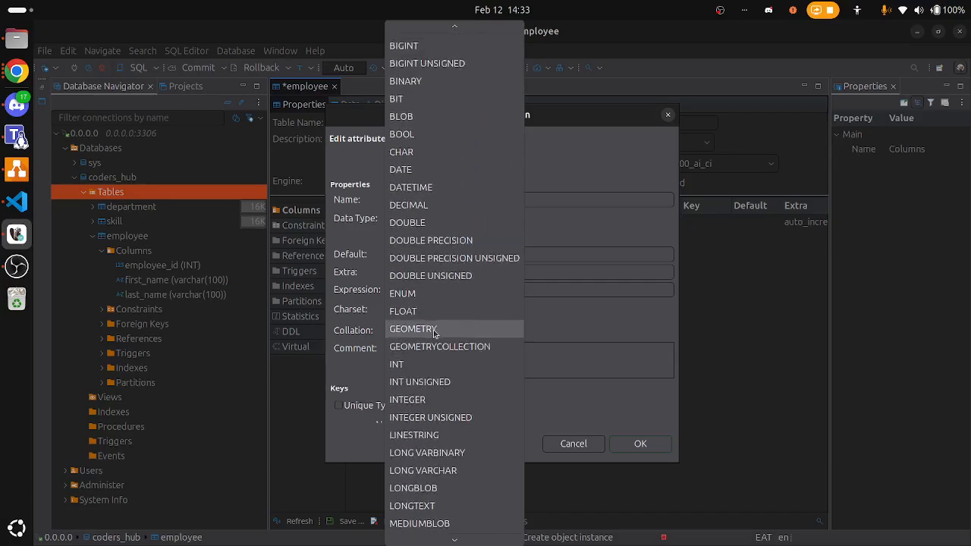
pyautogui.scroll(-10, 434, 335)
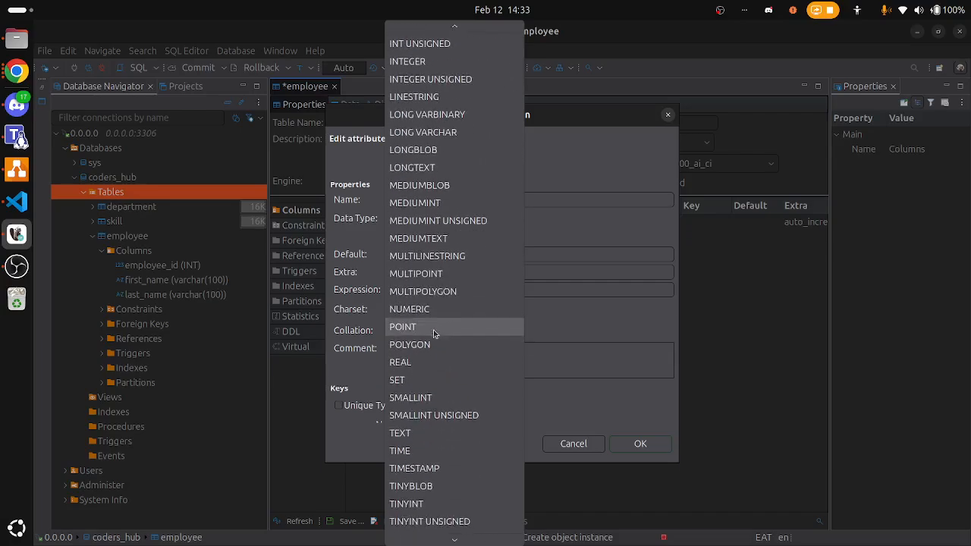
pyautogui.scroll(8, 435, 329)
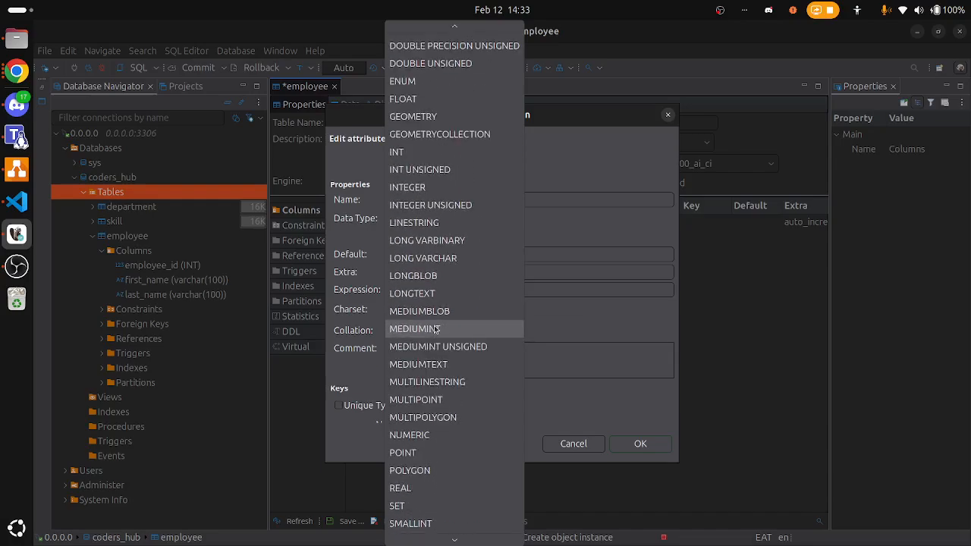
pyautogui.click(599, 168)
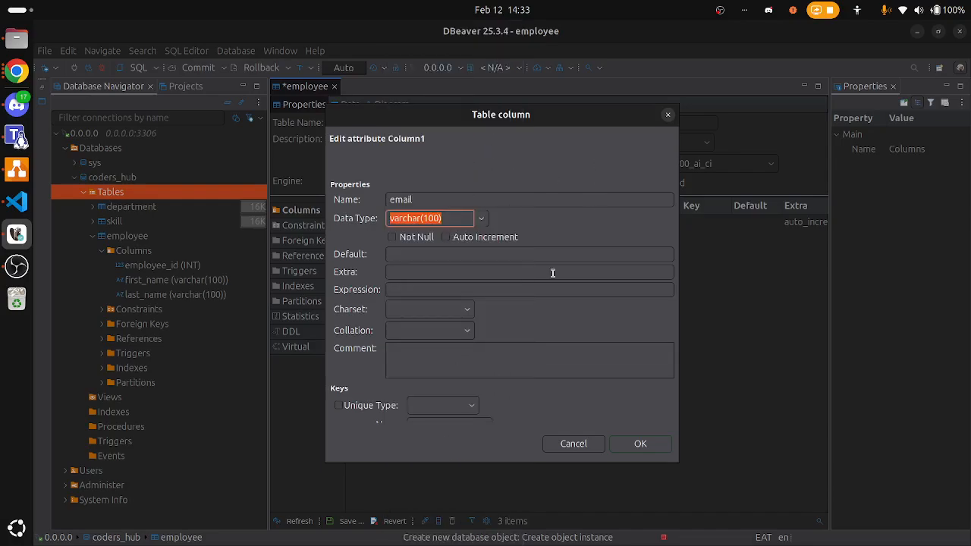
# Set the email column's data type to varchar(50)
pyautogui.click(431, 218)
pyautogui.write('5')
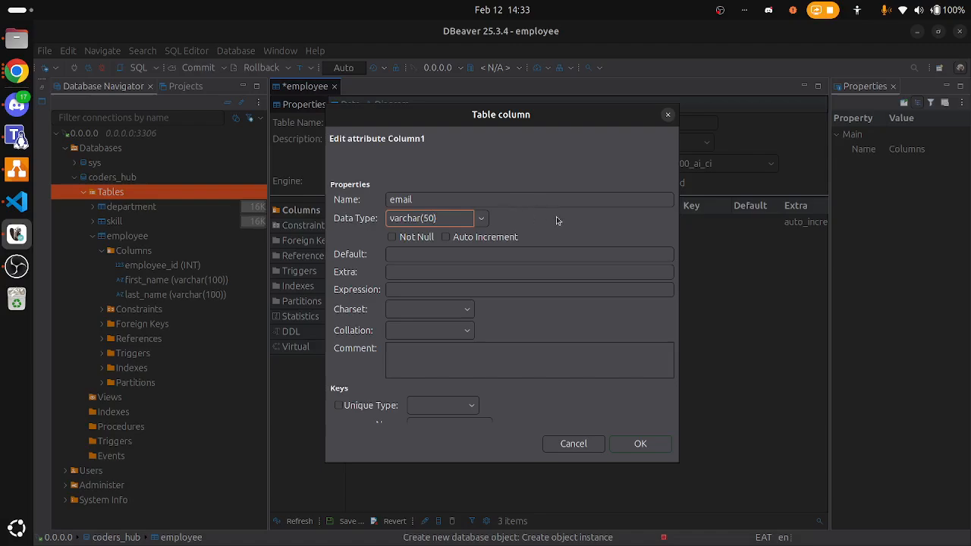
pyautogui.press('BackSpace')
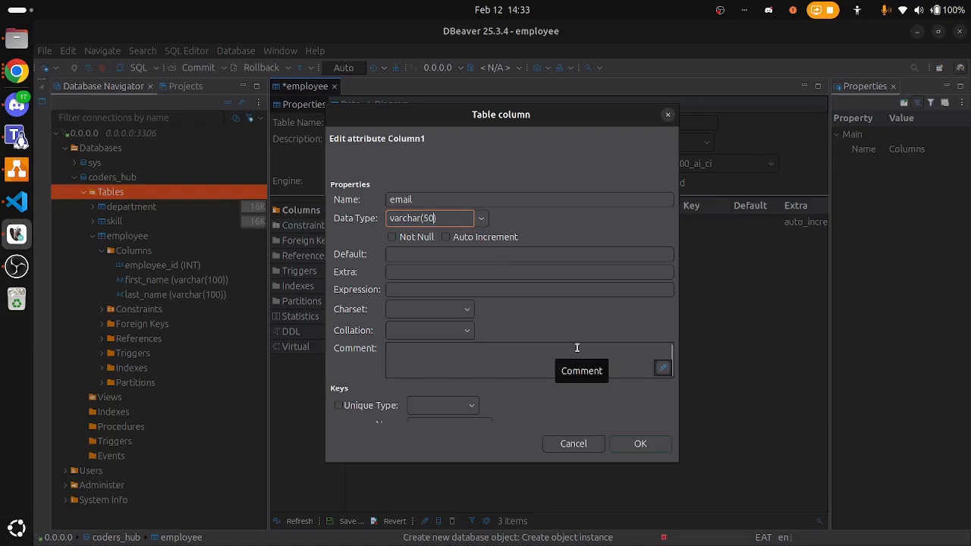
pyautogui.write(')')
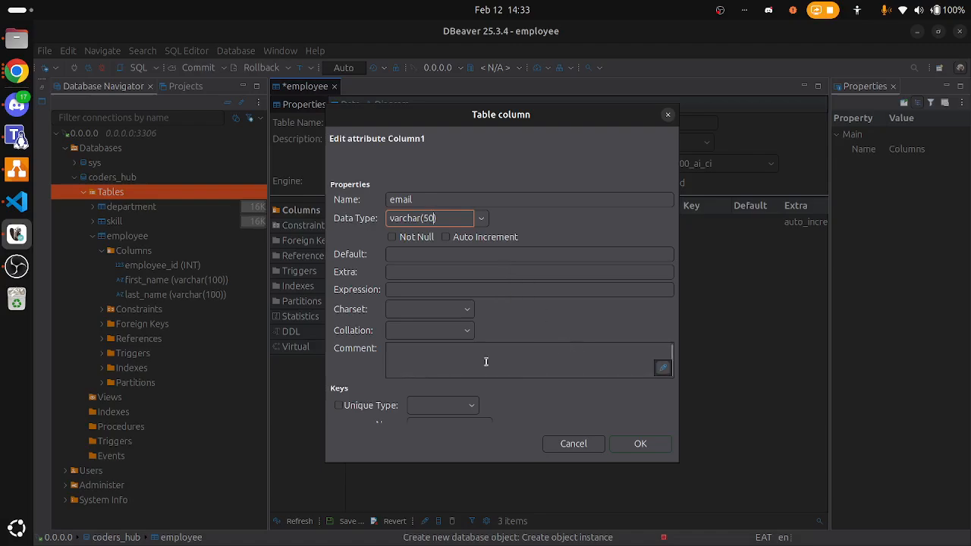
# Give the email column a Unique Key, mark it Not Null and add it to the employee table
pyautogui.click(338, 406)
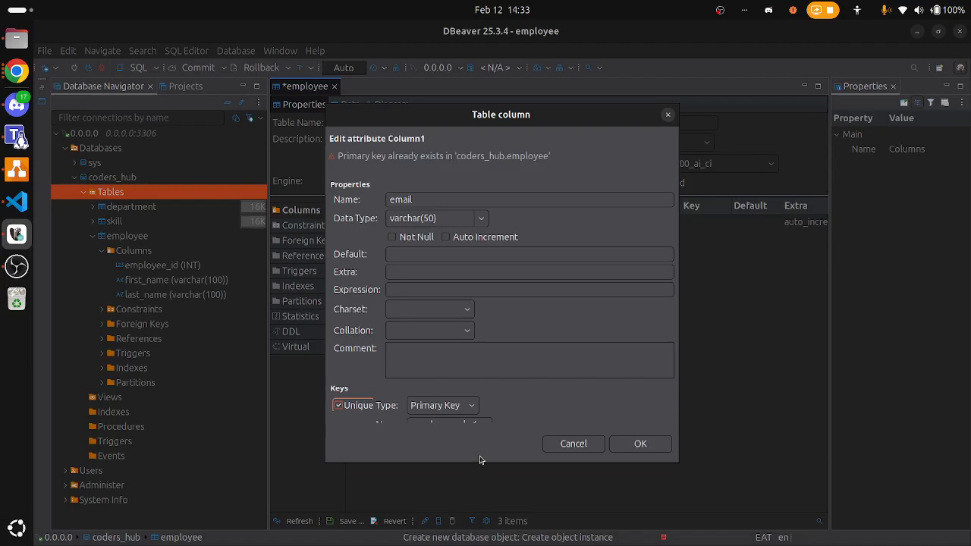
pyautogui.click(471, 407)
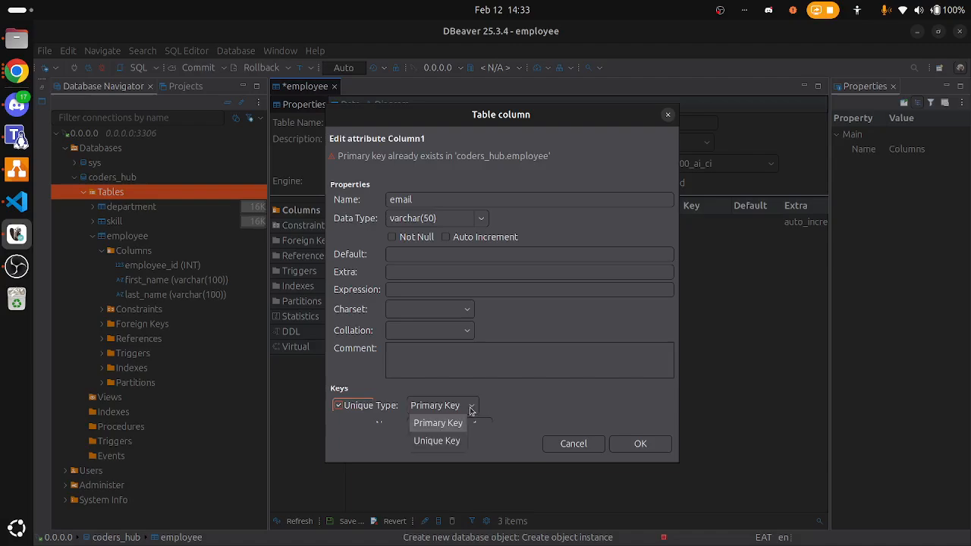
pyautogui.click(443, 442)
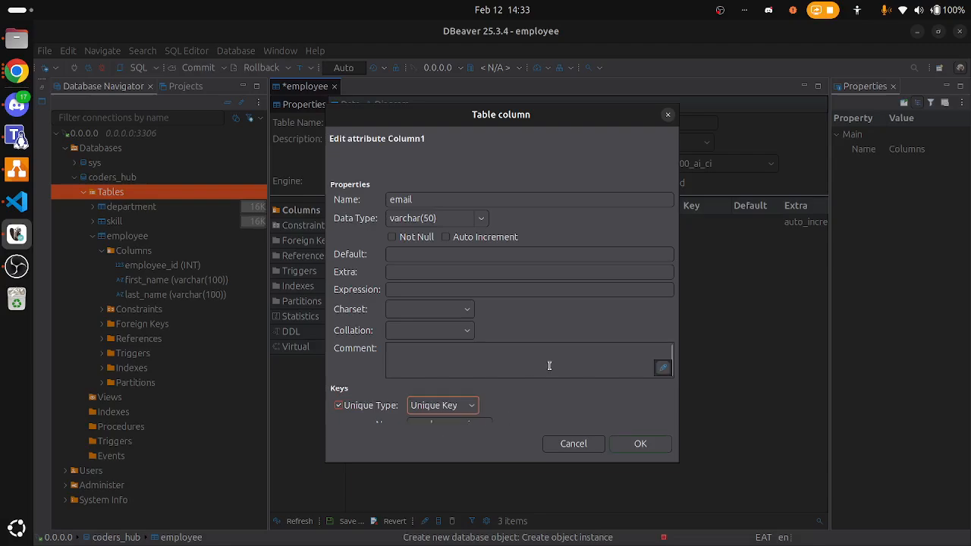
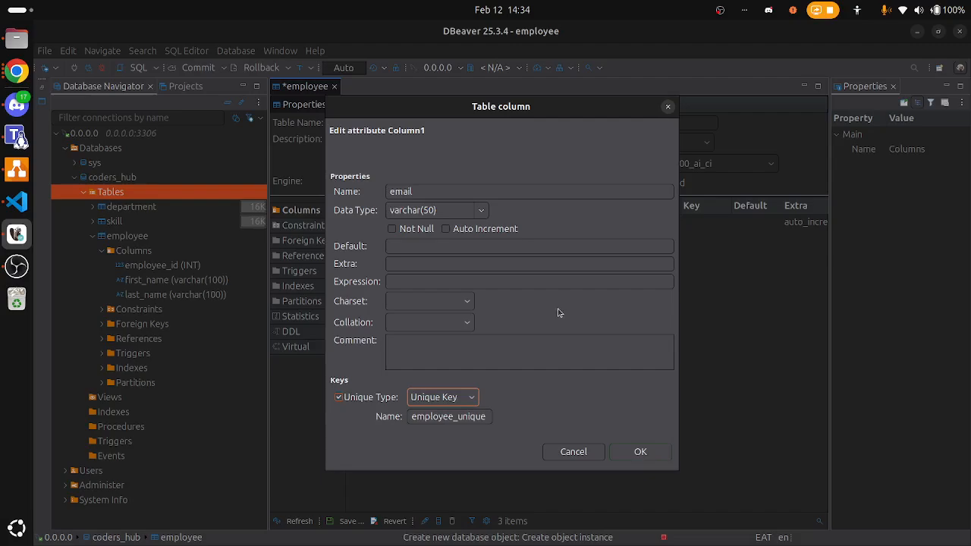
pyautogui.click(393, 229)
pyautogui.click(640, 451)
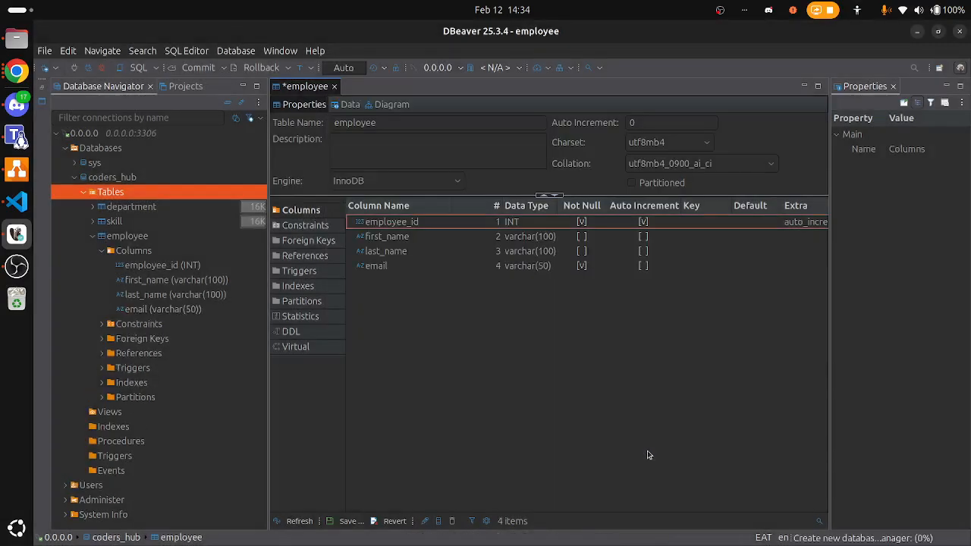
# Check the Employee entity in draw.io and begin a new employee column named phone_no with data type varchar(50) in DBeaver
pyautogui.hotkey('alt', 'Tab')
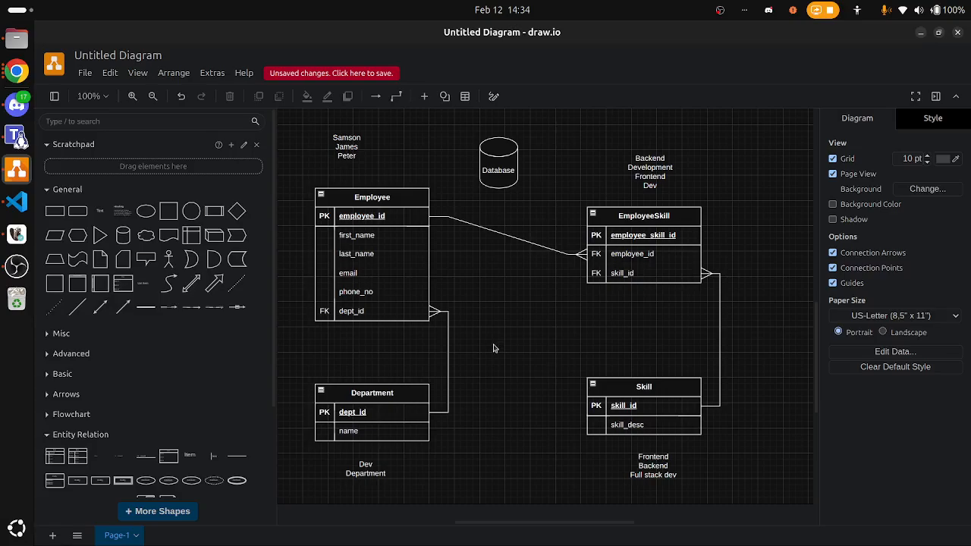
pyautogui.hotkey('alt', 'Tab')
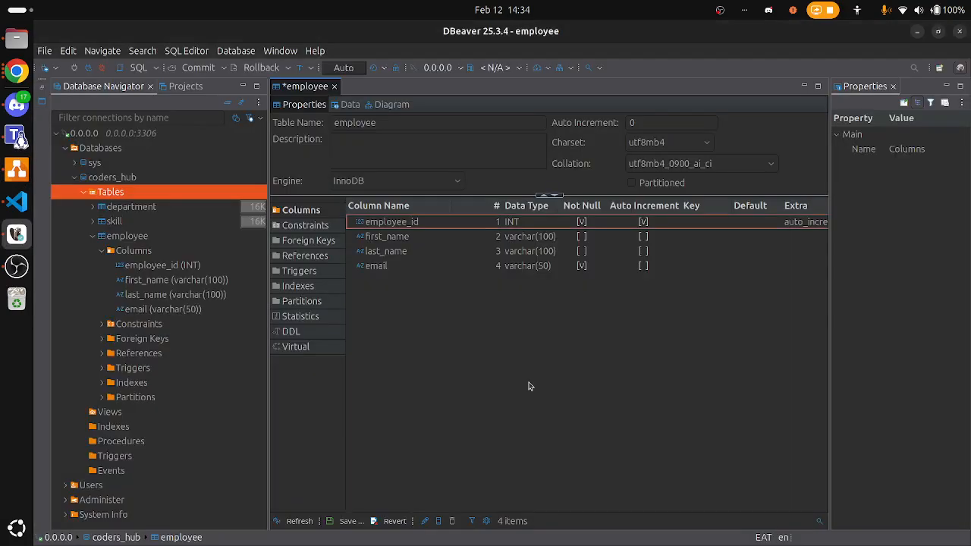
pyautogui.rightClick(458, 362)
pyautogui.click(554, 143)
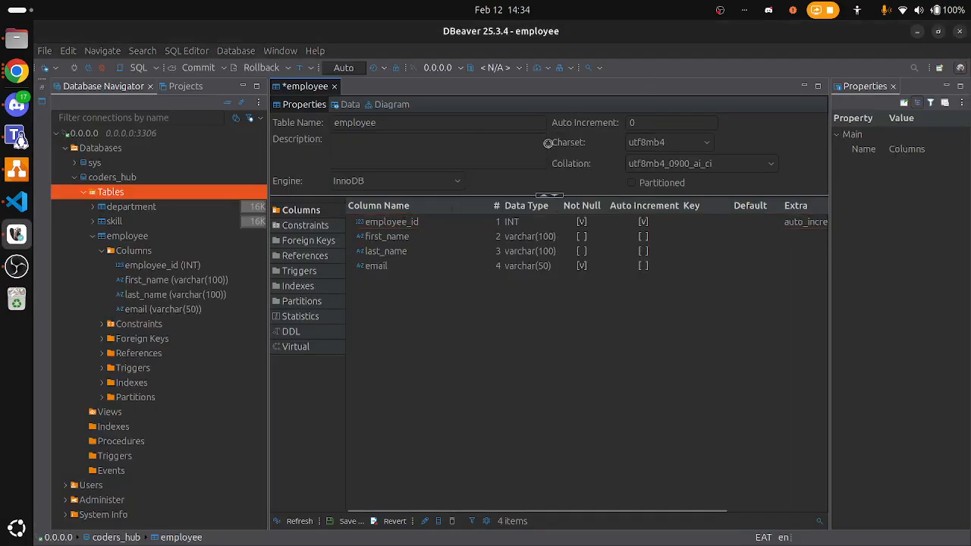
pyautogui.write('phone')
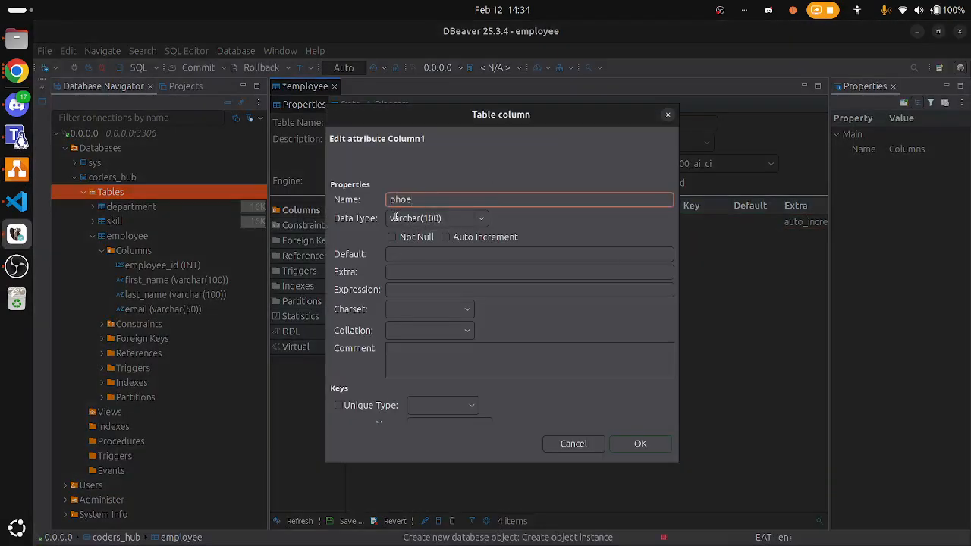
pyautogui.write('_no')
pyautogui.click(436, 218)
pyautogui.doubleClick(437, 218)
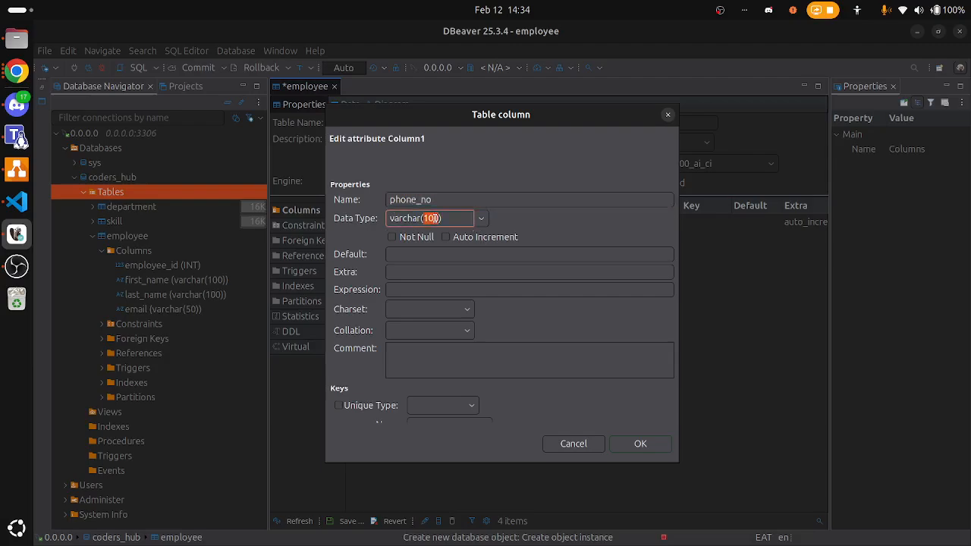
pyautogui.write('50')
# Give the phone_no column a Unique Key and add it to the employee table
pyautogui.click(339, 405)
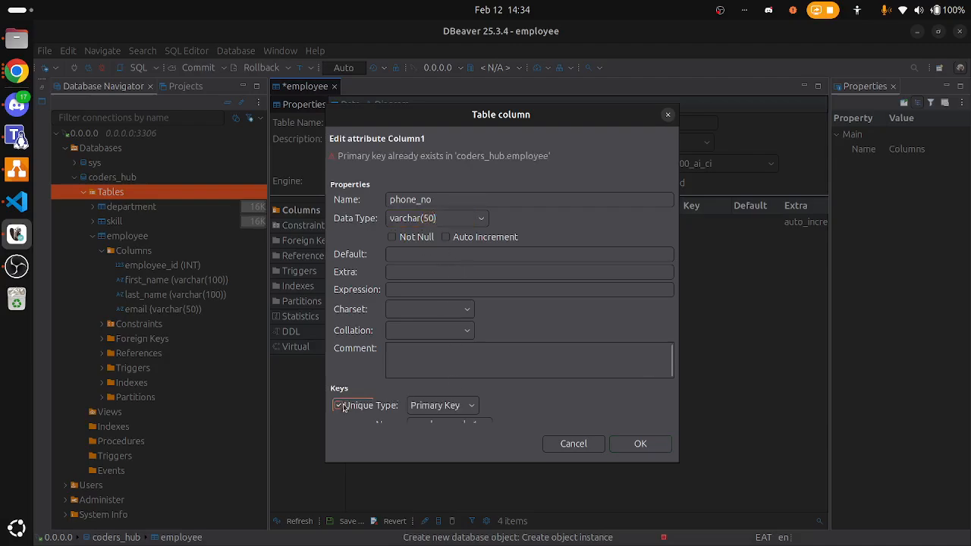
pyautogui.click(443, 409)
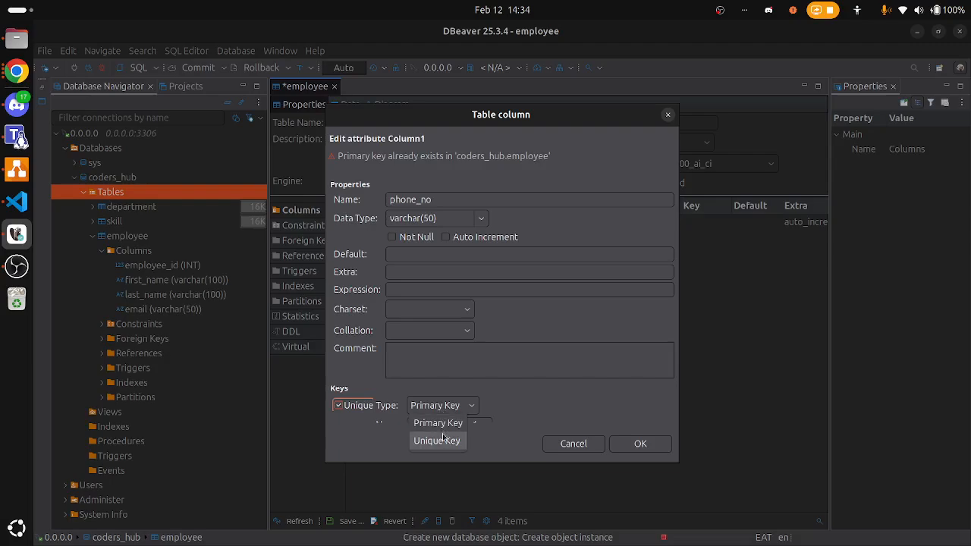
pyautogui.click(442, 438)
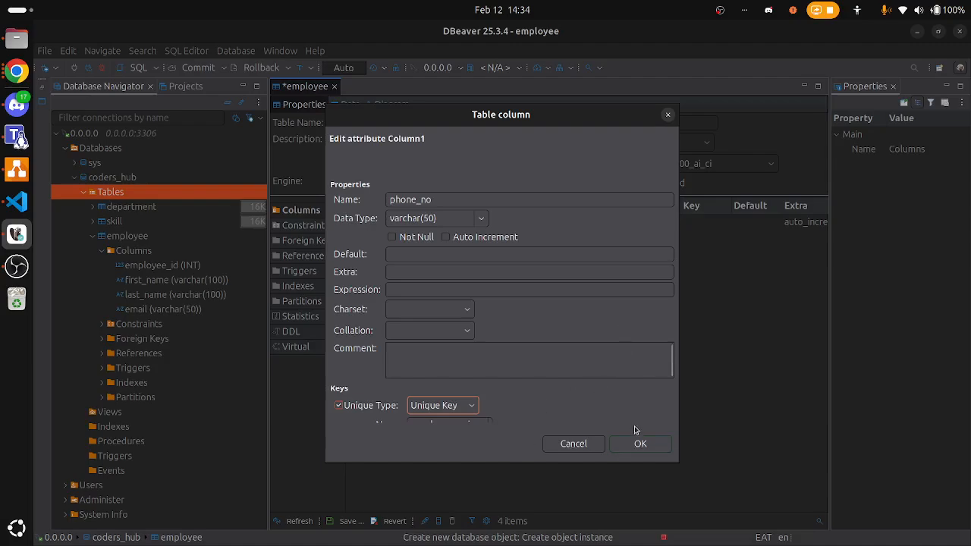
pyautogui.click(640, 444)
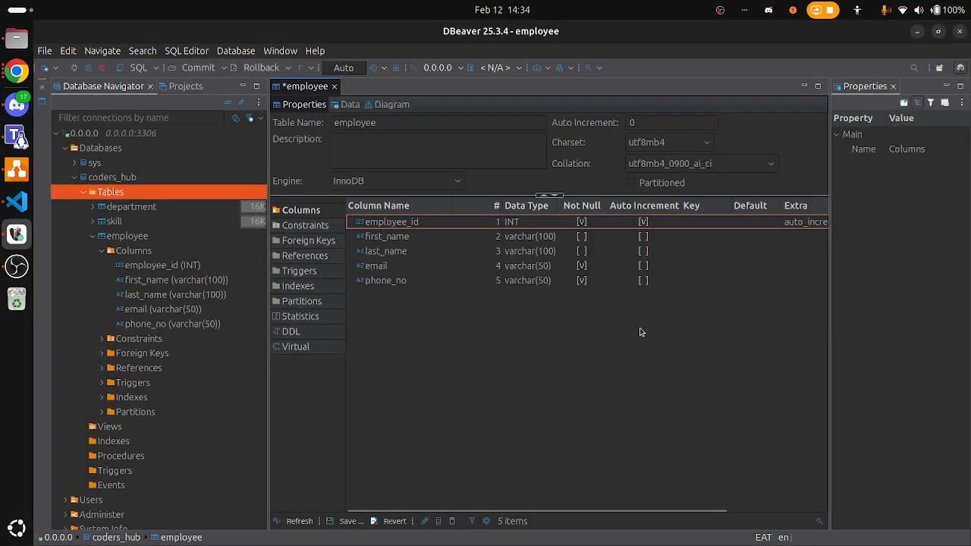
# Check the draw.io diagram, return to DBeaver and turn Not Null off and back on for the phone_no column
pyautogui.hotkey('alt', 'Tab')
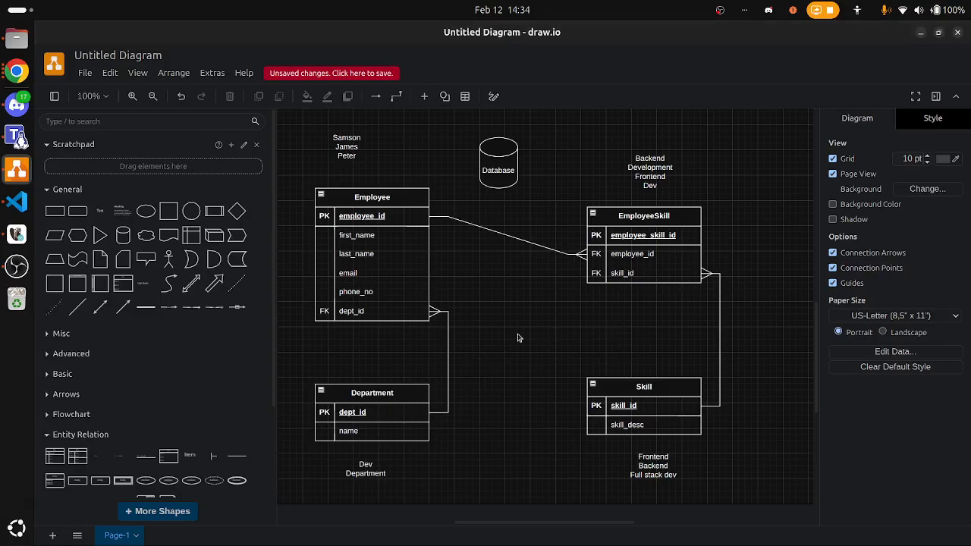
pyautogui.hotkey('alt', 'Tab')
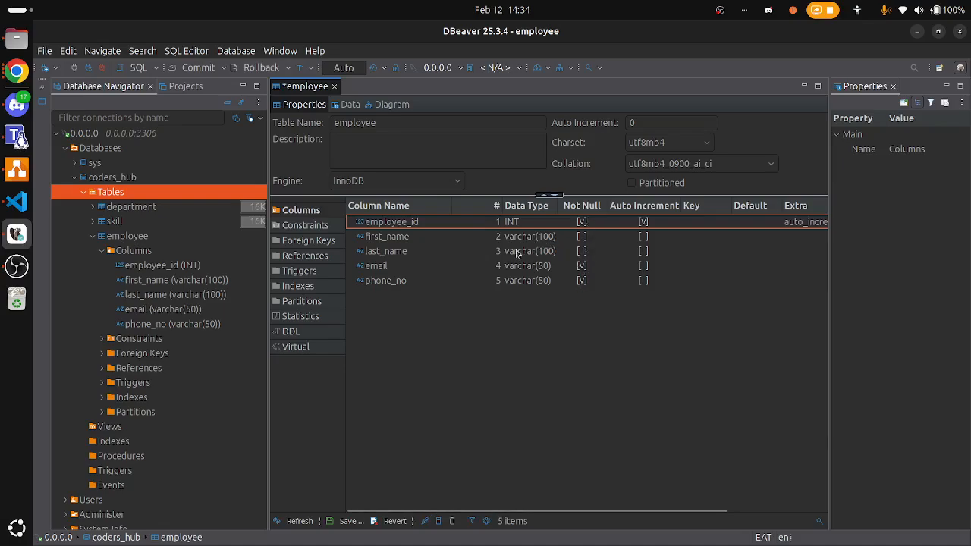
pyautogui.click(583, 282)
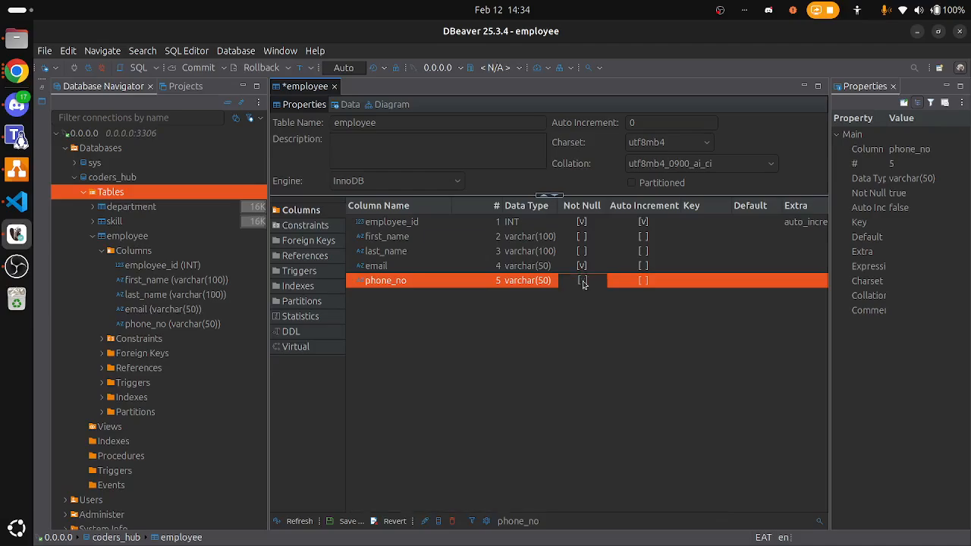
pyautogui.click(582, 350)
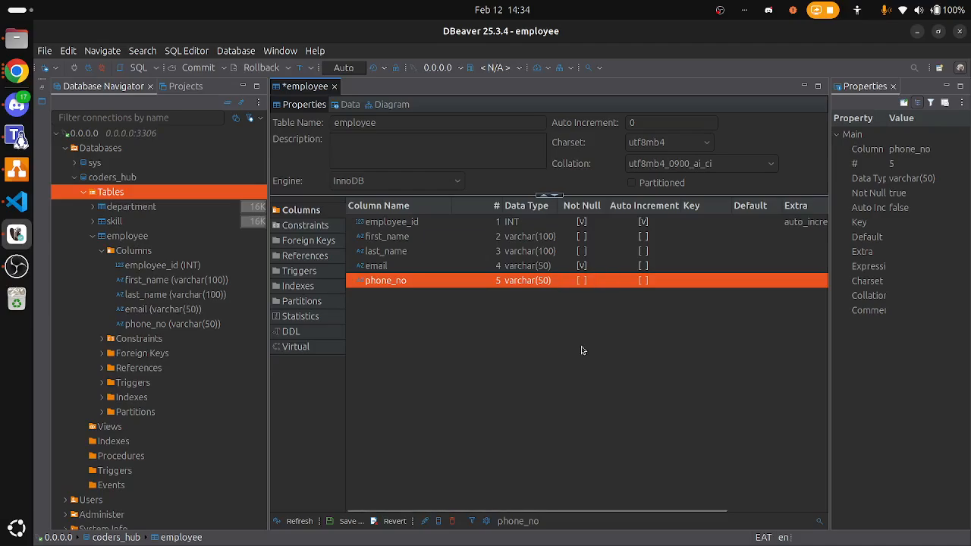
pyautogui.click(582, 282)
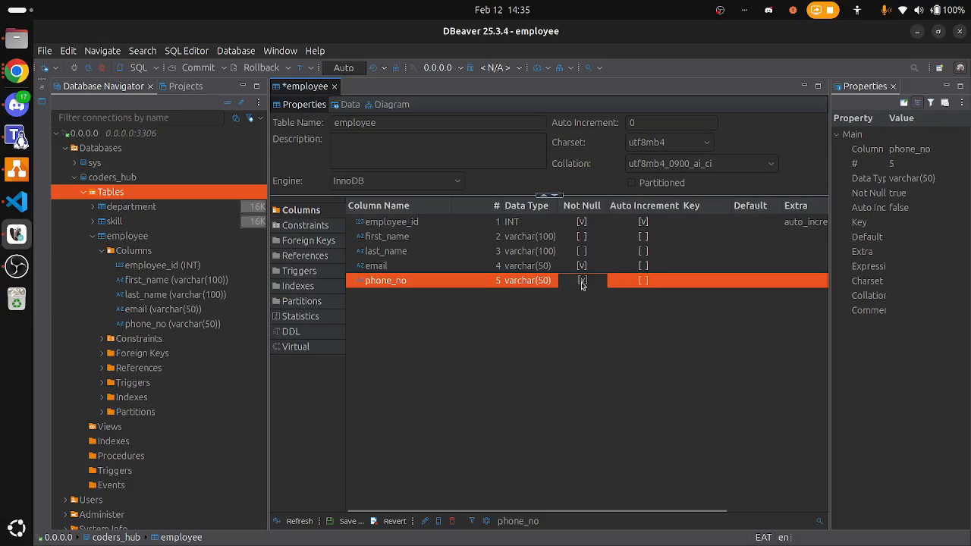
pyautogui.click(578, 343)
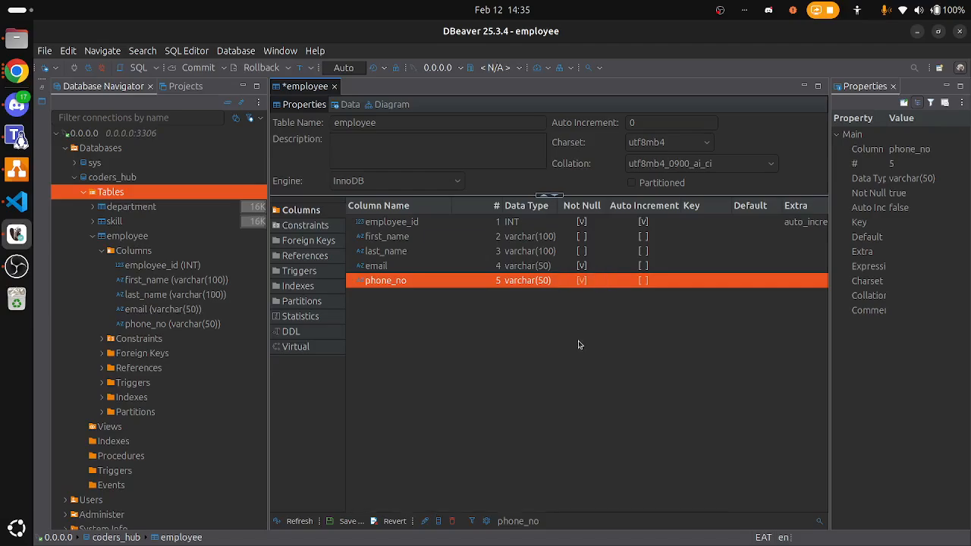
# Check the Employee foreign key in draw.io and add a column named dept_id with data type INT to the employee table in DBeaver
pyautogui.hotkey('alt', 'Tab')
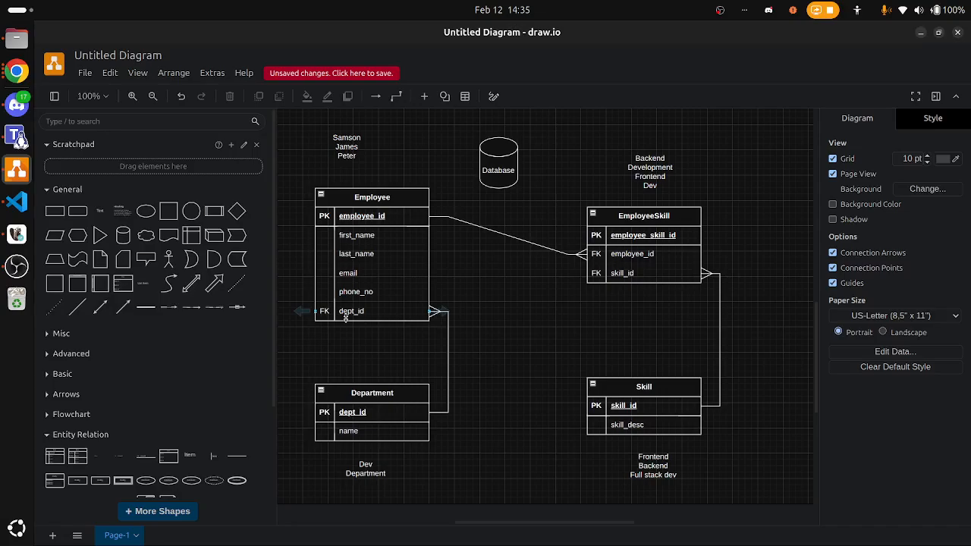
pyautogui.click(363, 395)
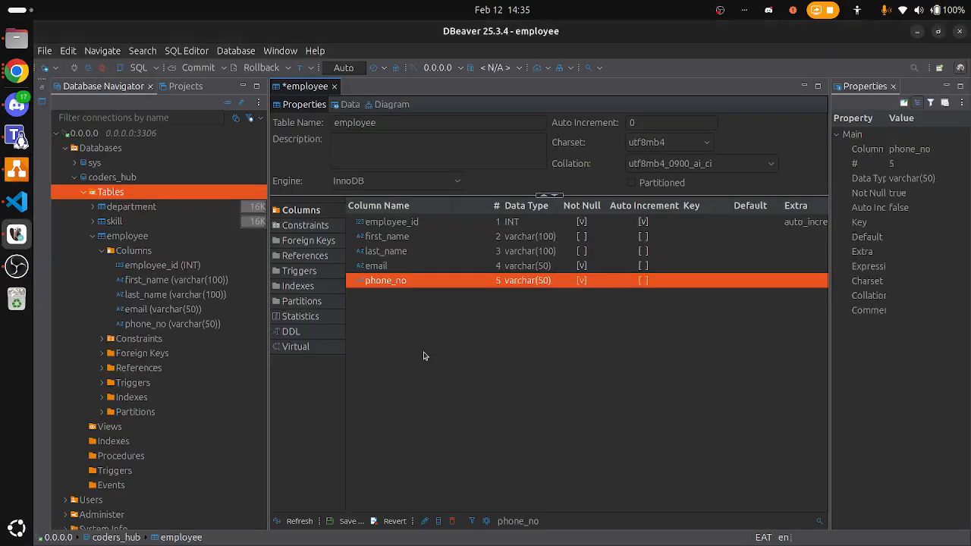
pyautogui.rightClick(404, 367)
pyautogui.click(489, 173)
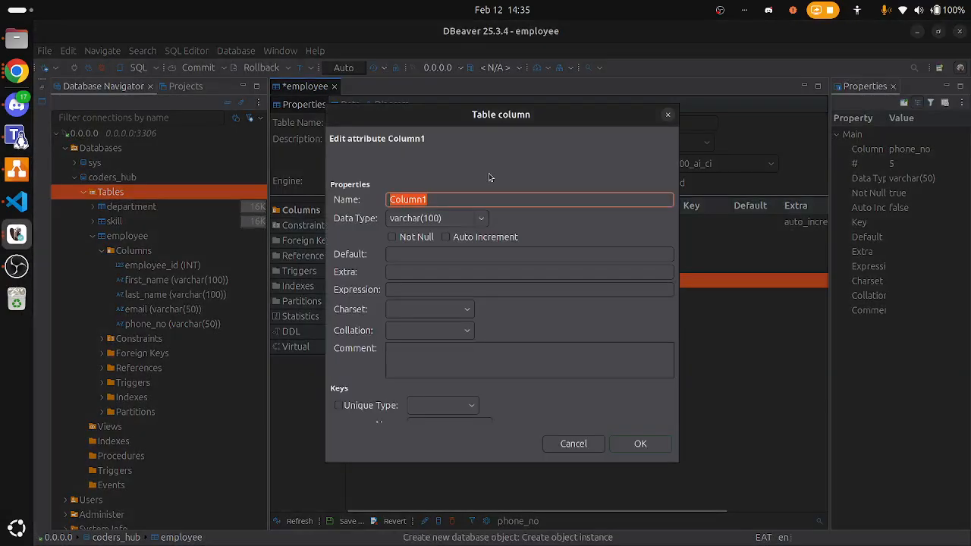
pyautogui.write('dept')
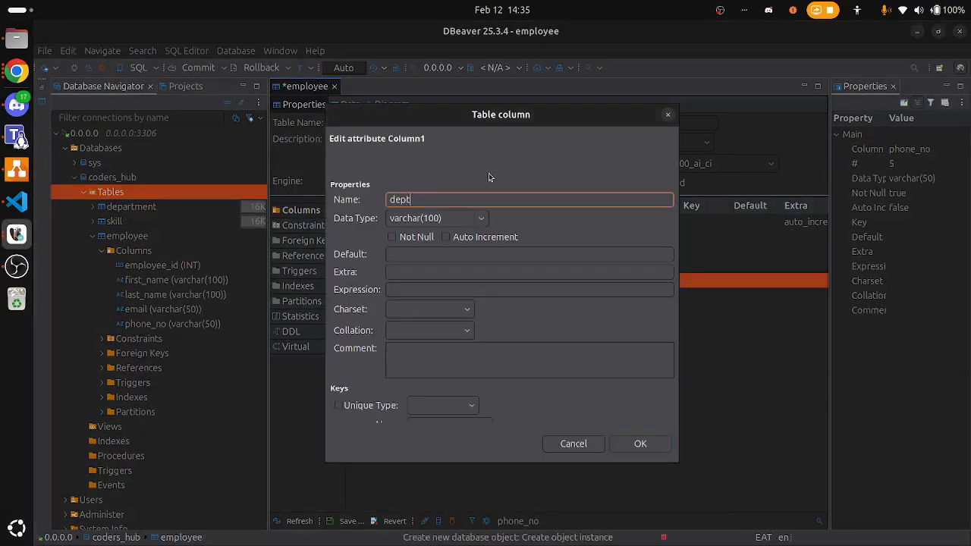
pyautogui.write('_id')
pyautogui.click(486, 221)
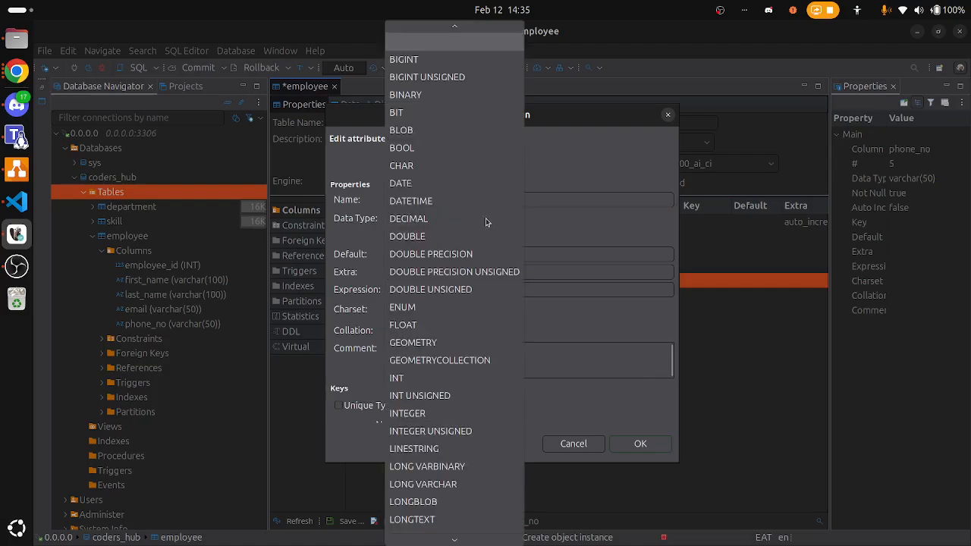
pyautogui.click(419, 371)
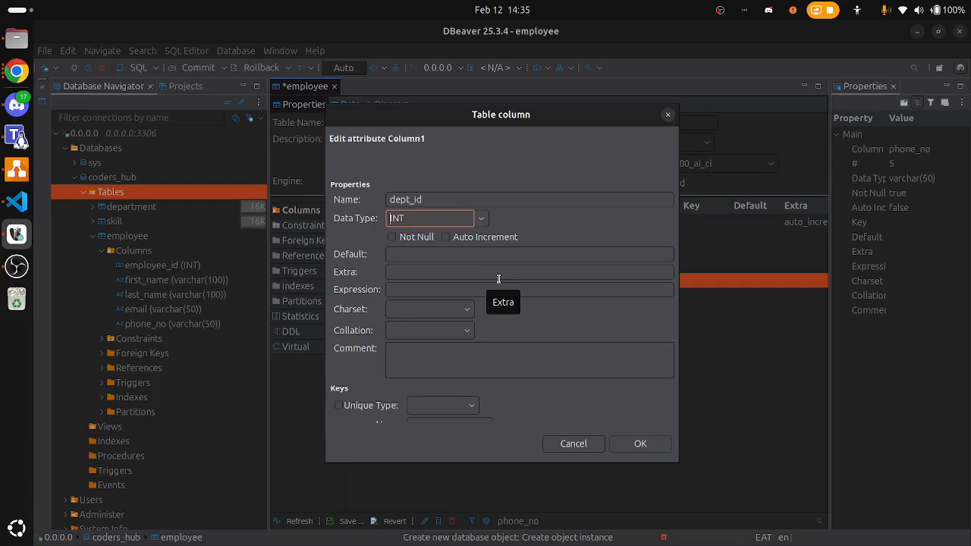
pyautogui.click(630, 443)
# Check the Employee entity in draw.io and confirm the new dept_id column in DBeaver's employee table
pyautogui.hotkey('alt', 'Tab')
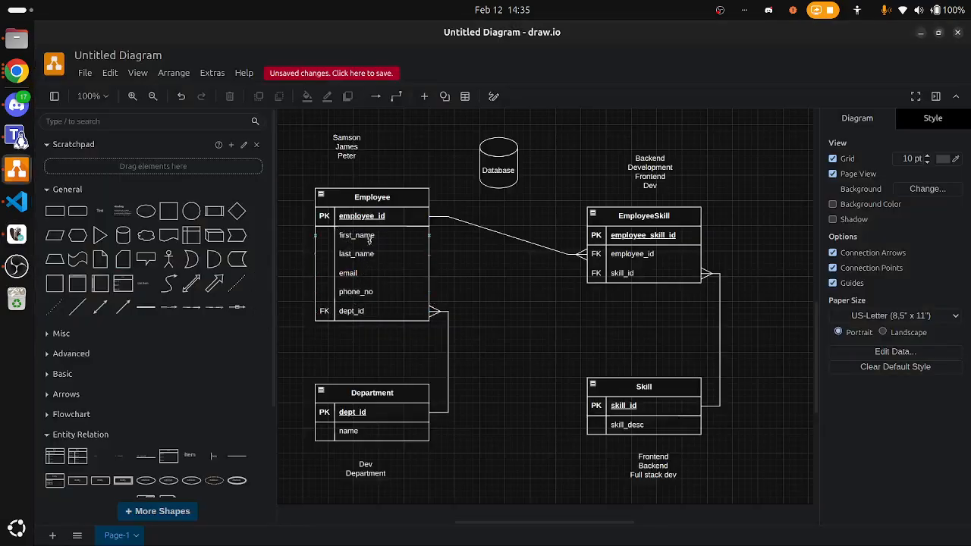
pyautogui.hotkey('alt', 'Tab')
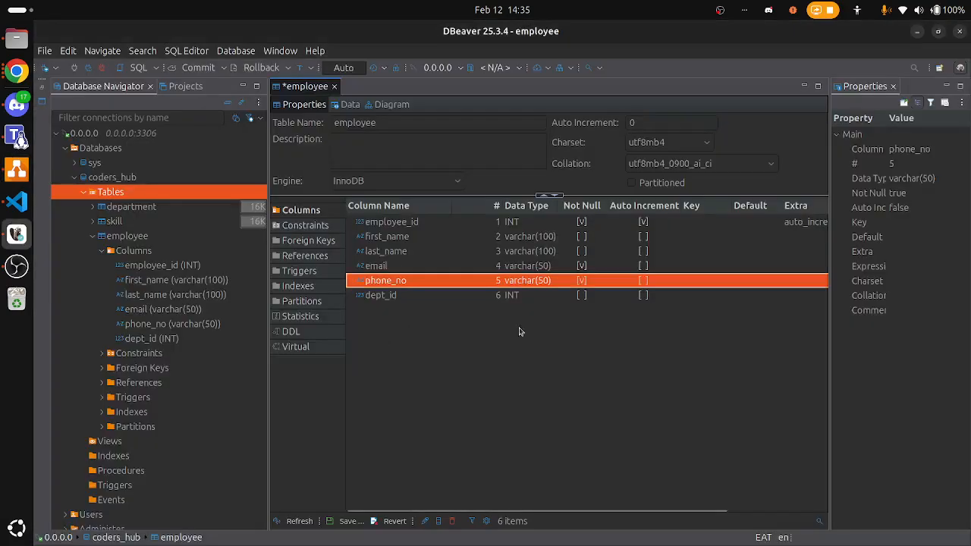
pyautogui.click(322, 241)
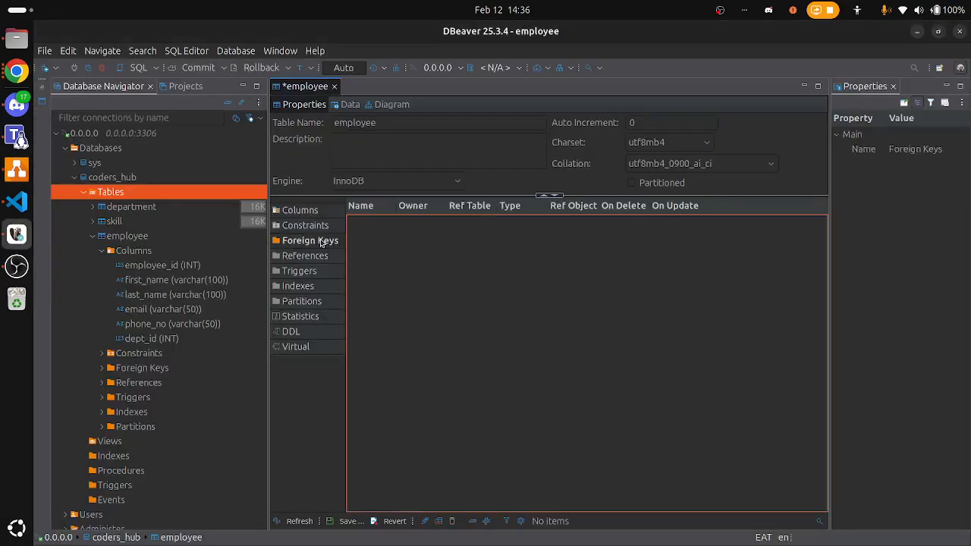
pyautogui.rightClick(405, 265)
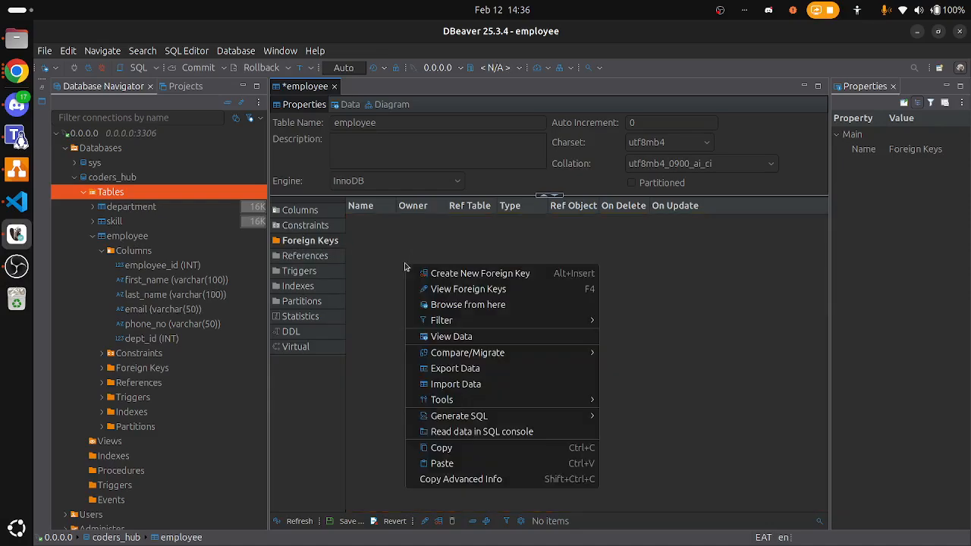
pyautogui.click(456, 273)
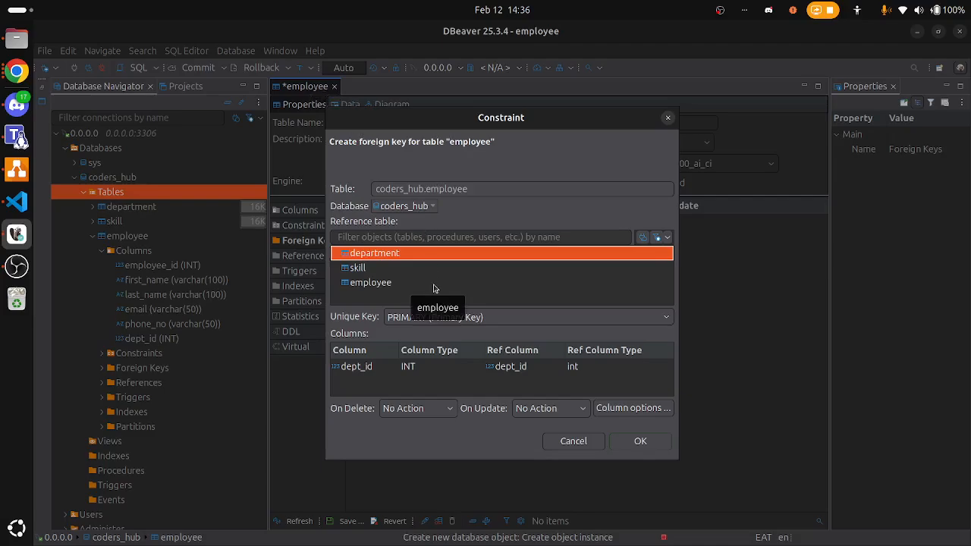
pyautogui.moveTo(482, 189); pyautogui.dragTo(366, 189)
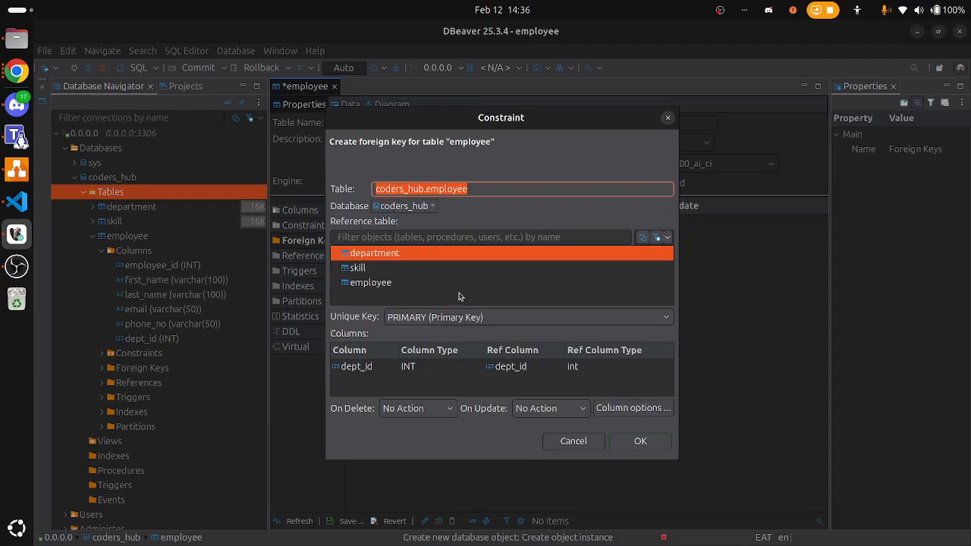
pyautogui.click(383, 268)
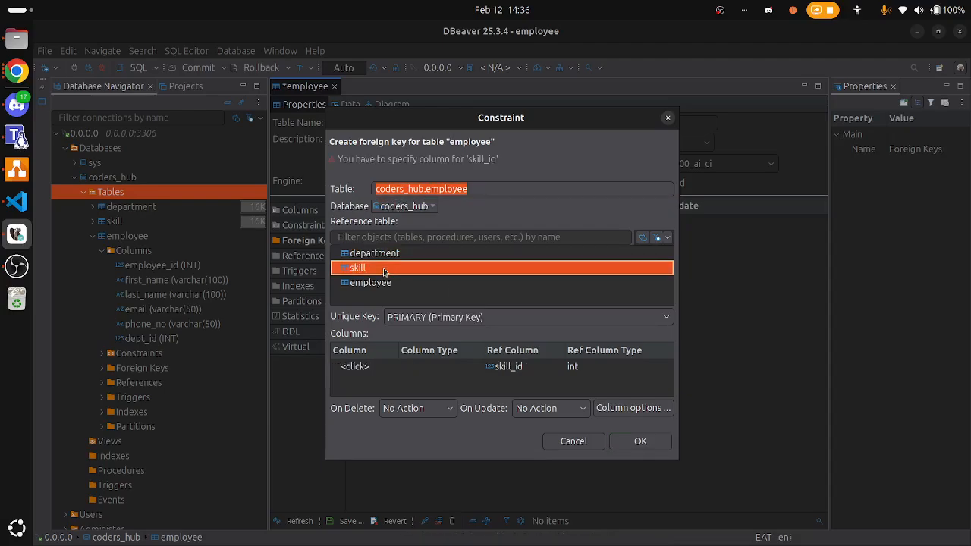
pyautogui.click(386, 252)
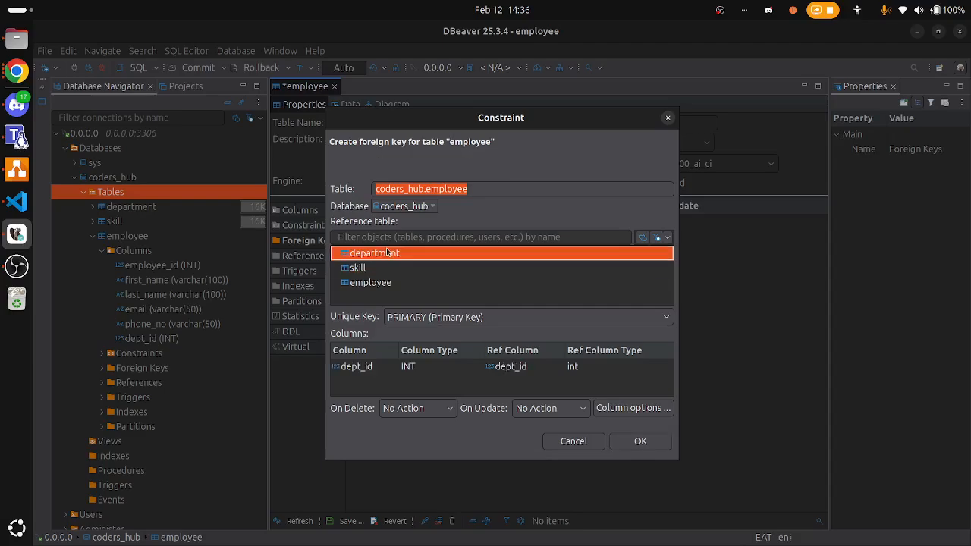
pyautogui.click(380, 269)
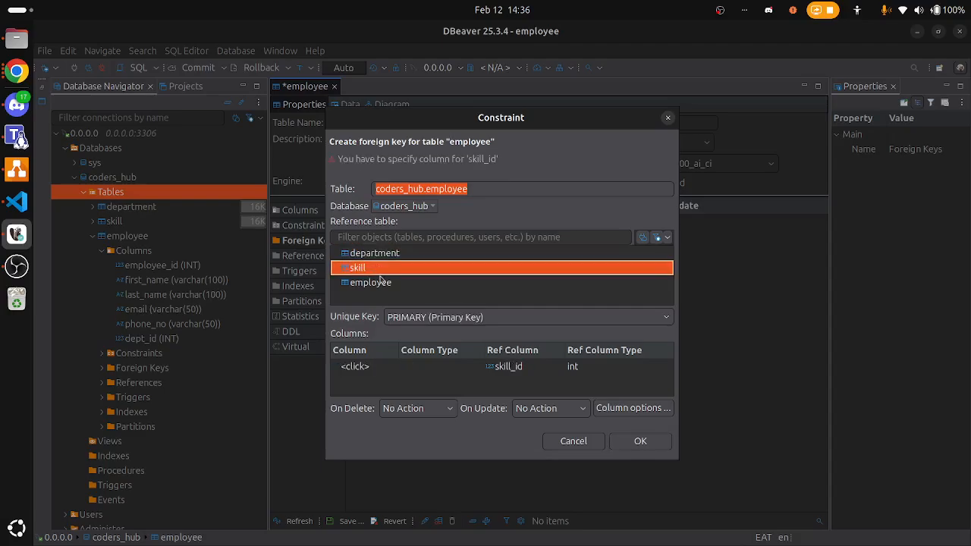
pyautogui.click(381, 283)
pyautogui.click(382, 268)
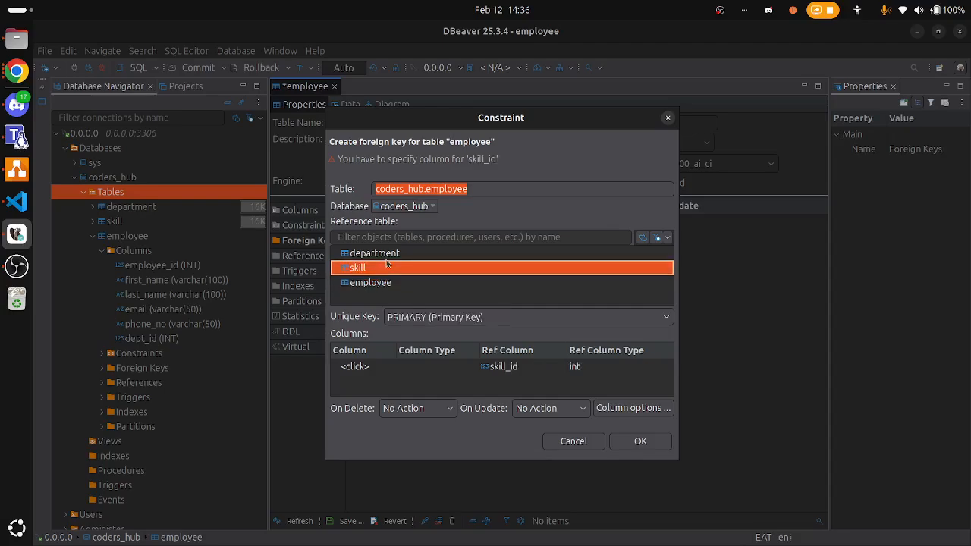
pyautogui.click(387, 254)
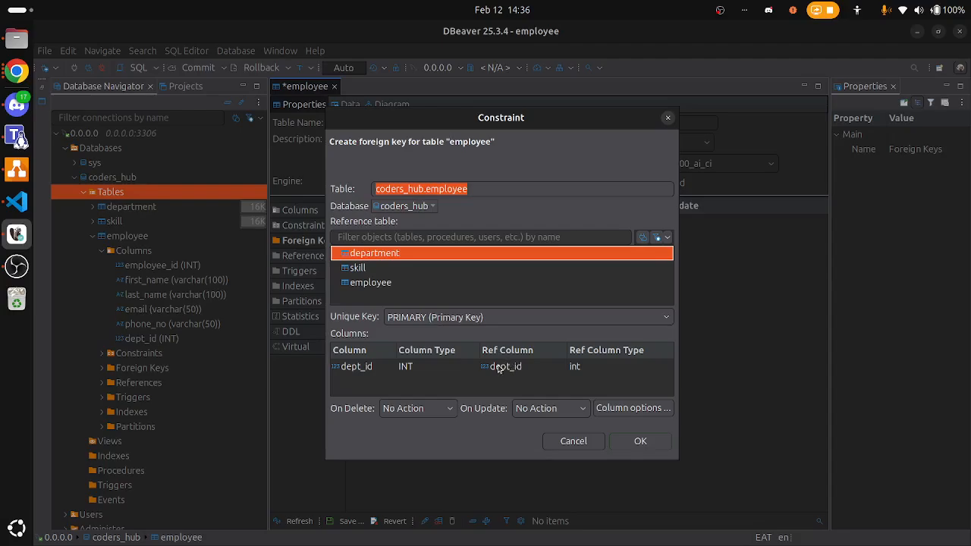
pyautogui.click(667, 118)
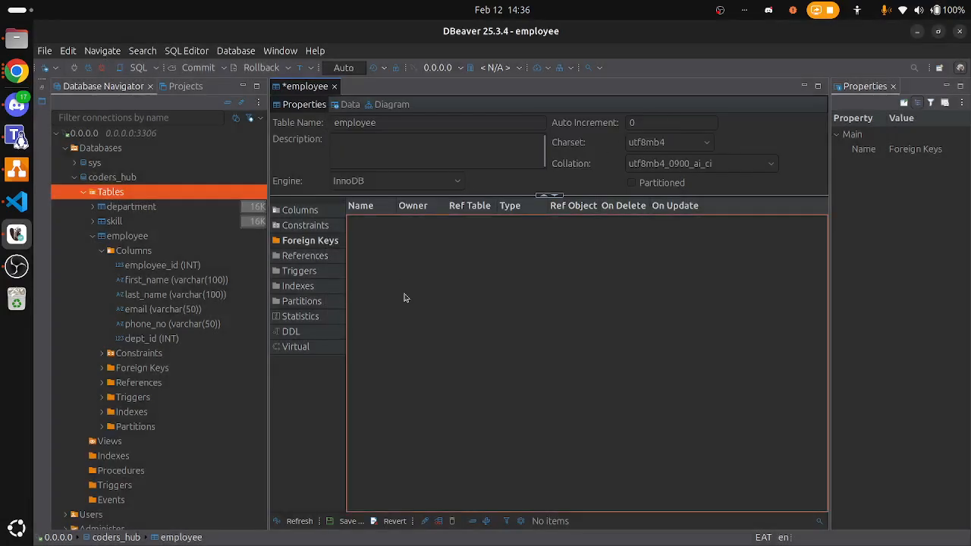
# Add a column named test_id with data type INT to the employee table
pyautogui.click(299, 210)
pyautogui.rightClick(436, 359)
pyautogui.click(467, 174)
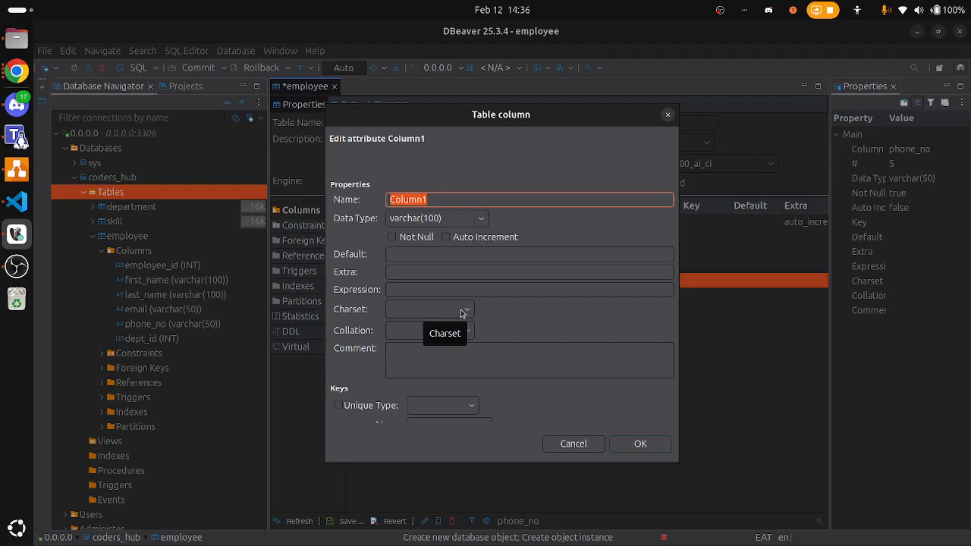
pyautogui.write('test')
pyautogui.write('_id')
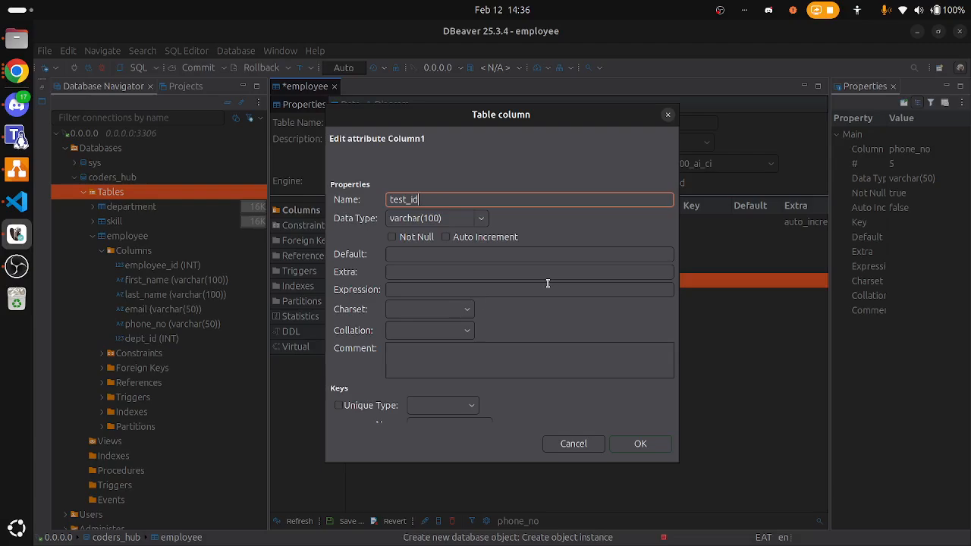
pyautogui.click(464, 218)
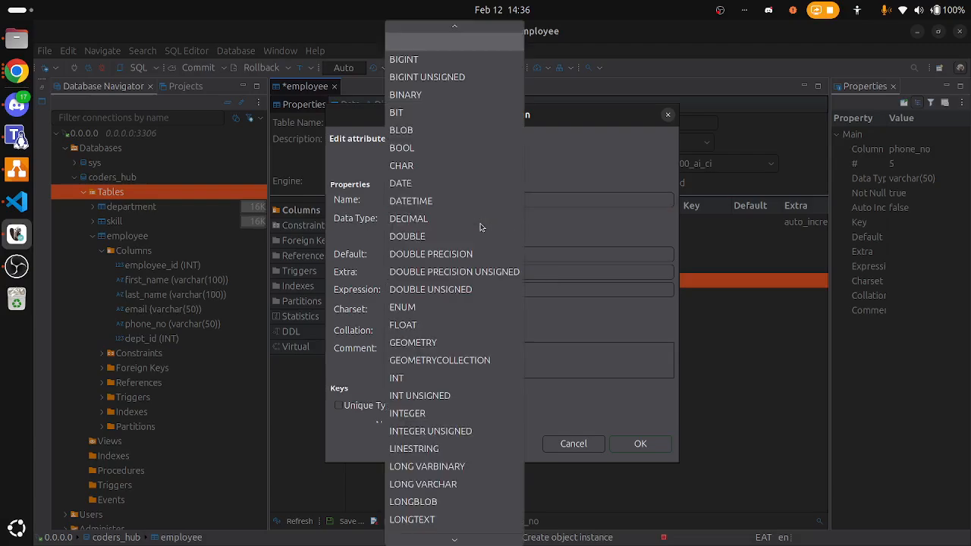
pyautogui.click(419, 379)
pyautogui.click(640, 443)
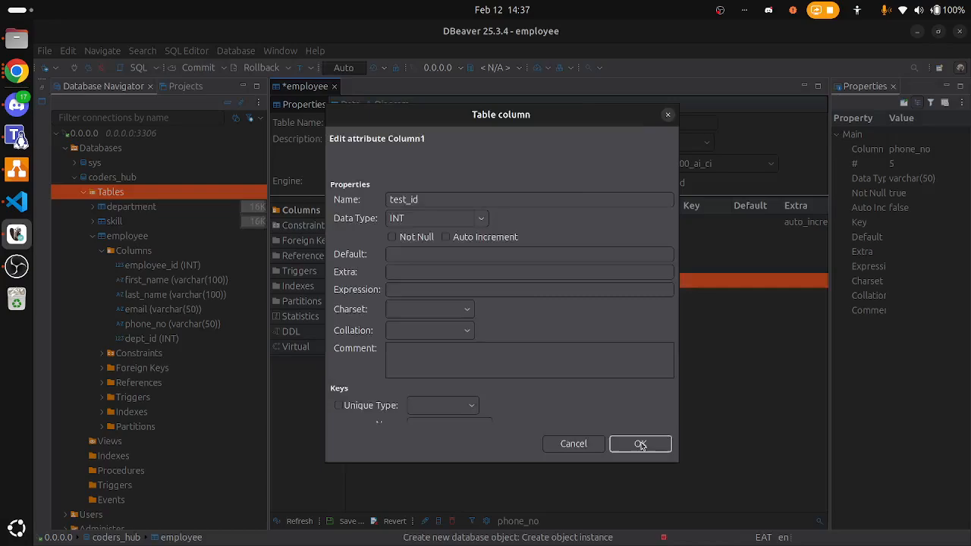
# Start a new foreign key on the employee table and try employee_id as the column referencing department's dept_id
pyautogui.click(308, 241)
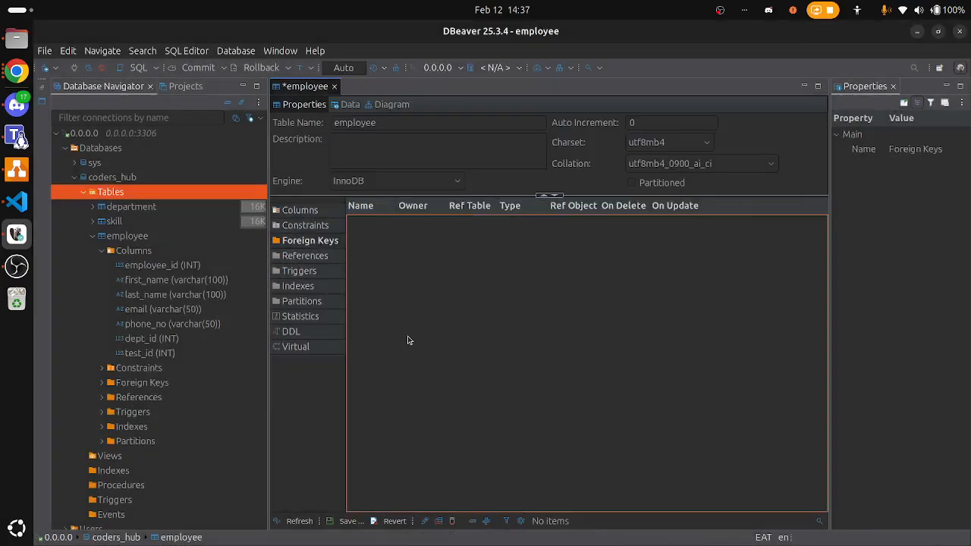
pyautogui.rightClick(410, 338)
pyautogui.click(503, 123)
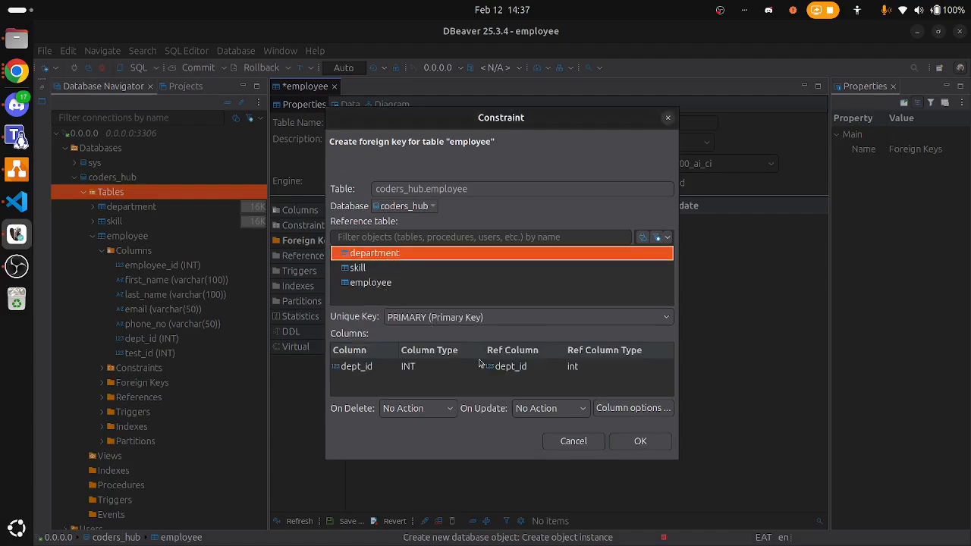
pyautogui.click(575, 368)
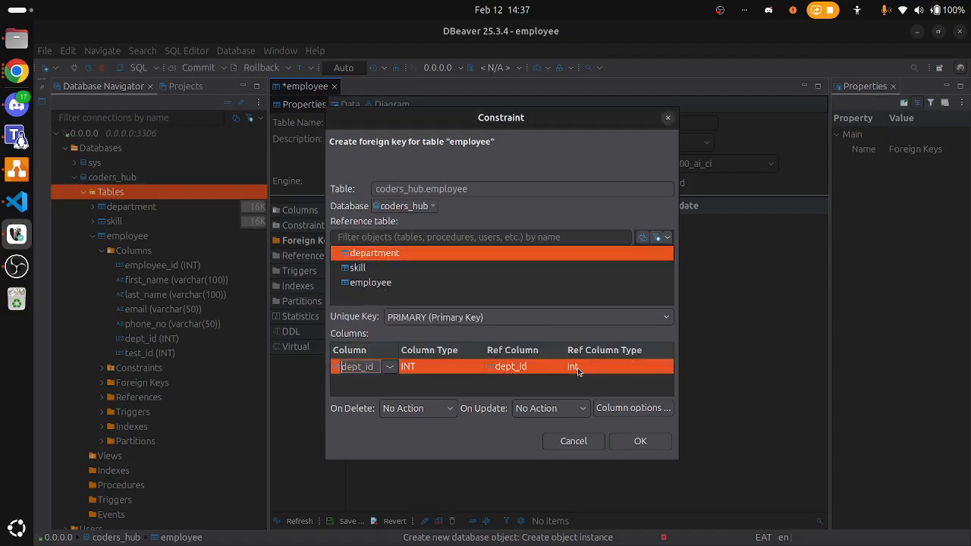
pyautogui.click(390, 366)
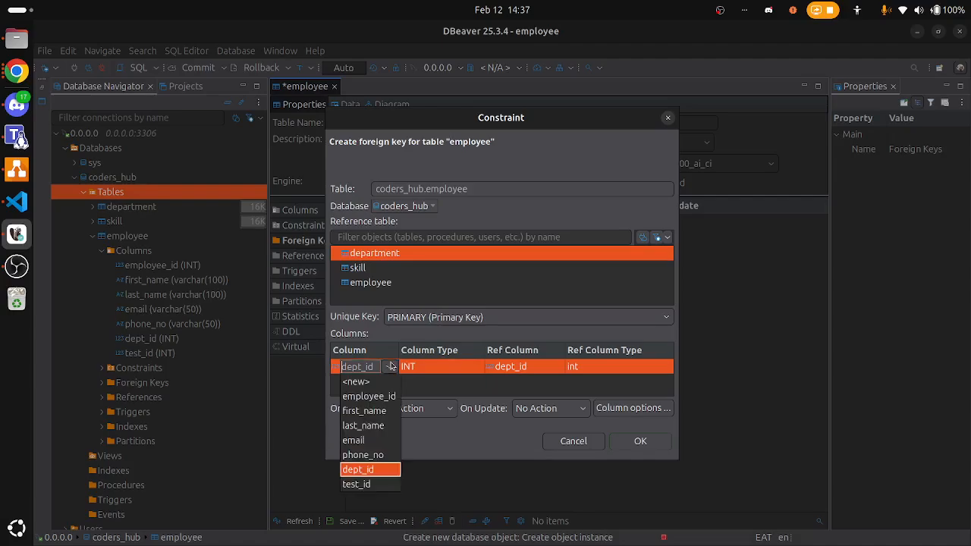
pyautogui.click(367, 397)
# Compare skill and employee as reference tables, and try mapping test_id to skill's skill_id in the foreign key
pyautogui.click(369, 267)
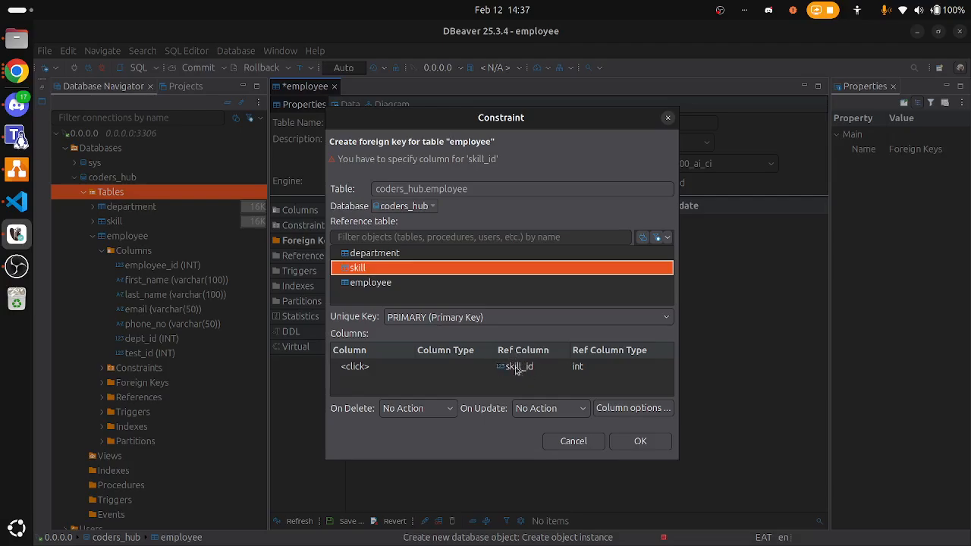
pyautogui.click(394, 288)
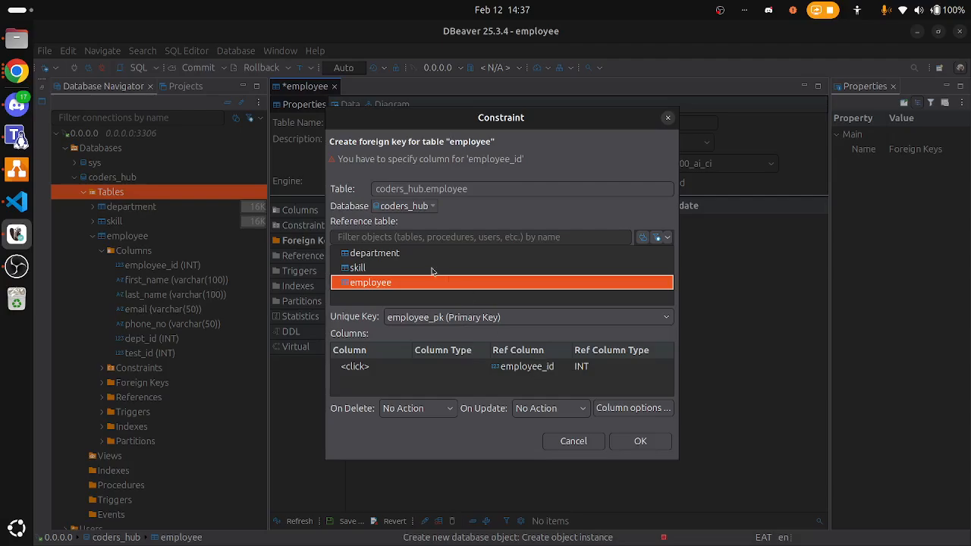
pyautogui.click(356, 269)
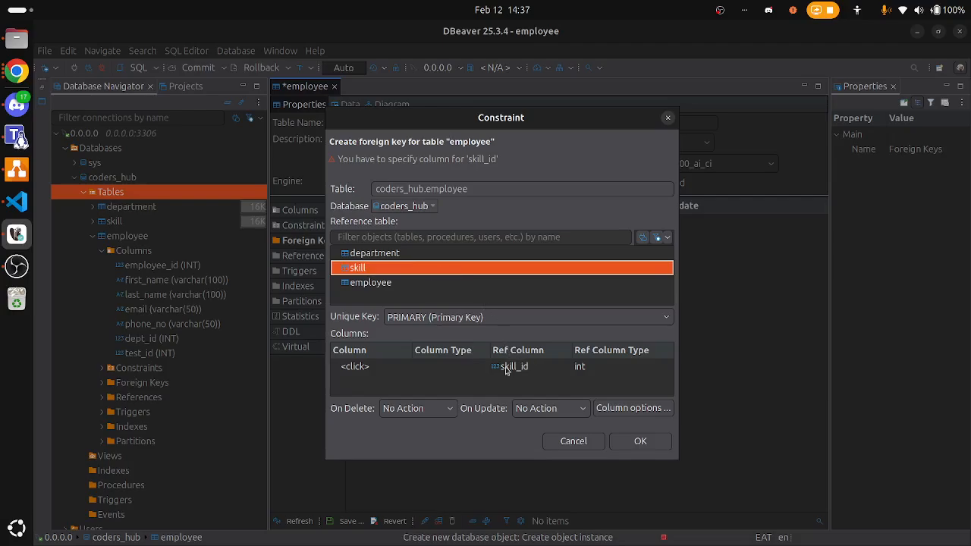
pyautogui.click(372, 367)
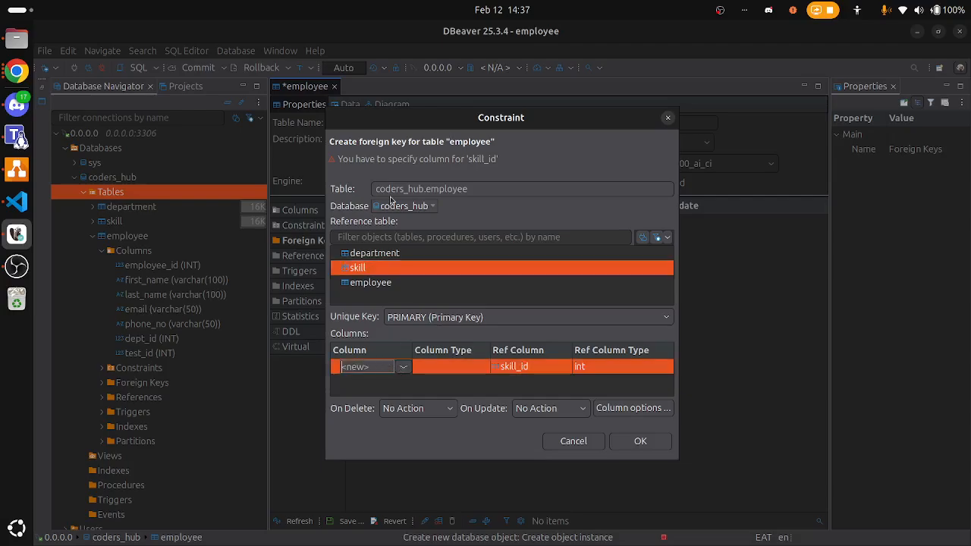
pyautogui.moveTo(439, 189); pyautogui.dragTo(471, 194)
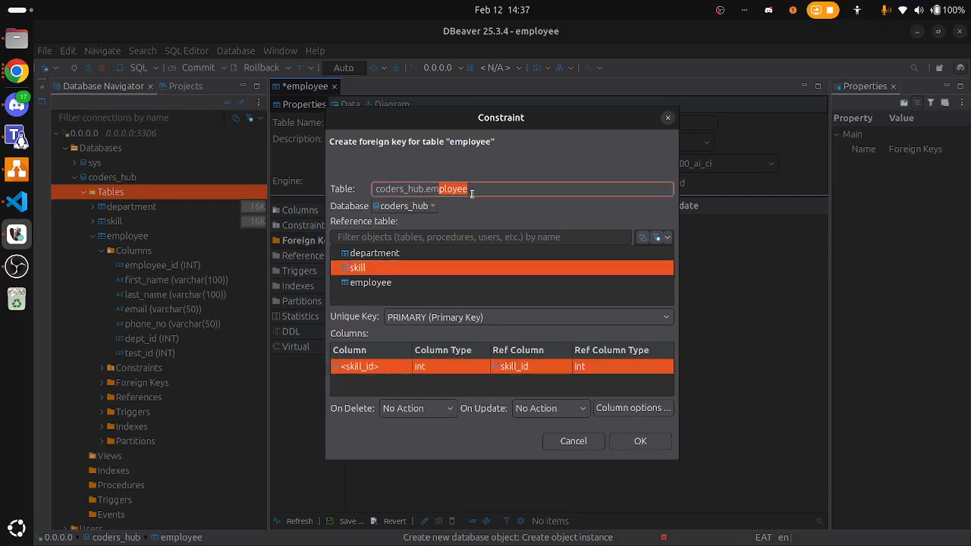
pyautogui.click(387, 366)
pyautogui.click(402, 368)
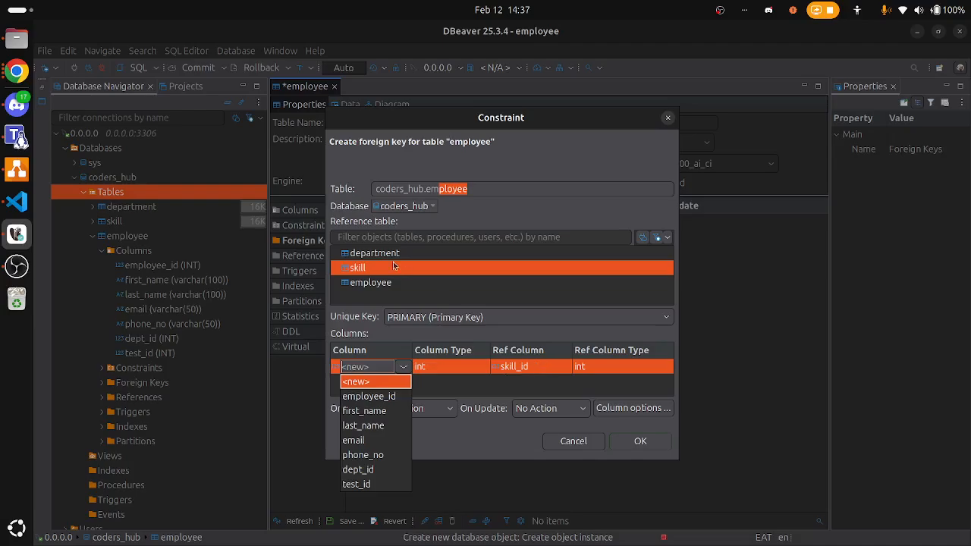
pyautogui.click(370, 485)
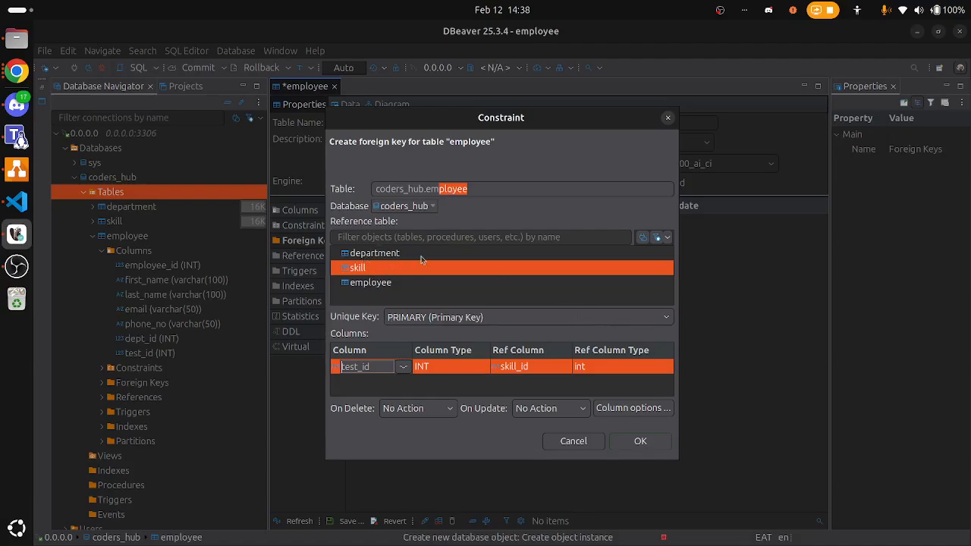
# Reference the department table, try test_id as the column, and create the foreign key from employee's dept_id to department's dept_id
pyautogui.click(384, 255)
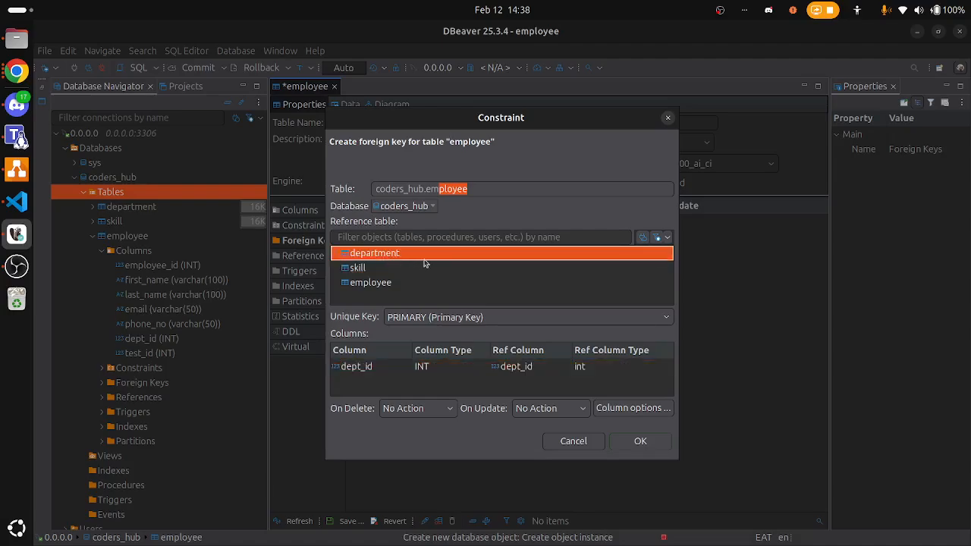
pyautogui.click(384, 365)
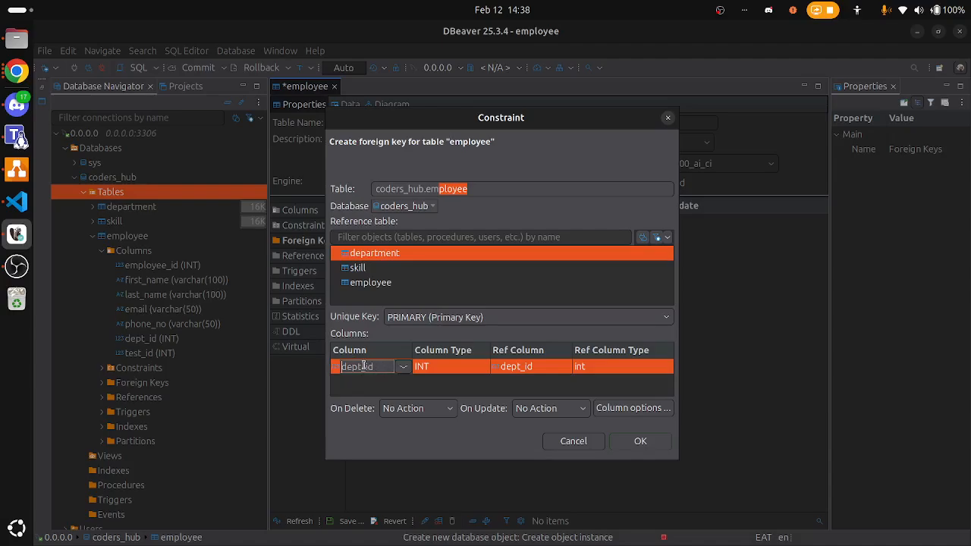
pyautogui.click(401, 368)
pyautogui.click(365, 484)
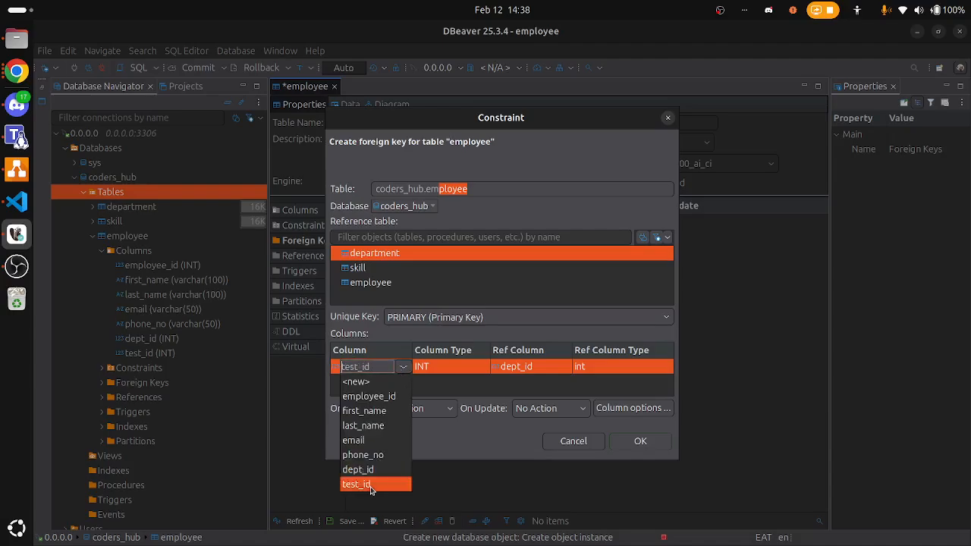
pyautogui.click(403, 367)
pyautogui.click(364, 478)
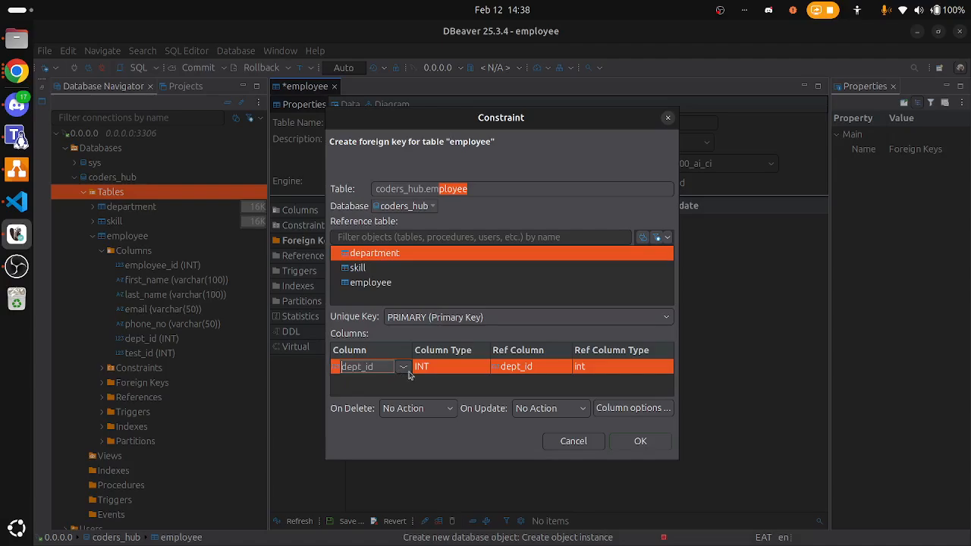
pyautogui.click(639, 441)
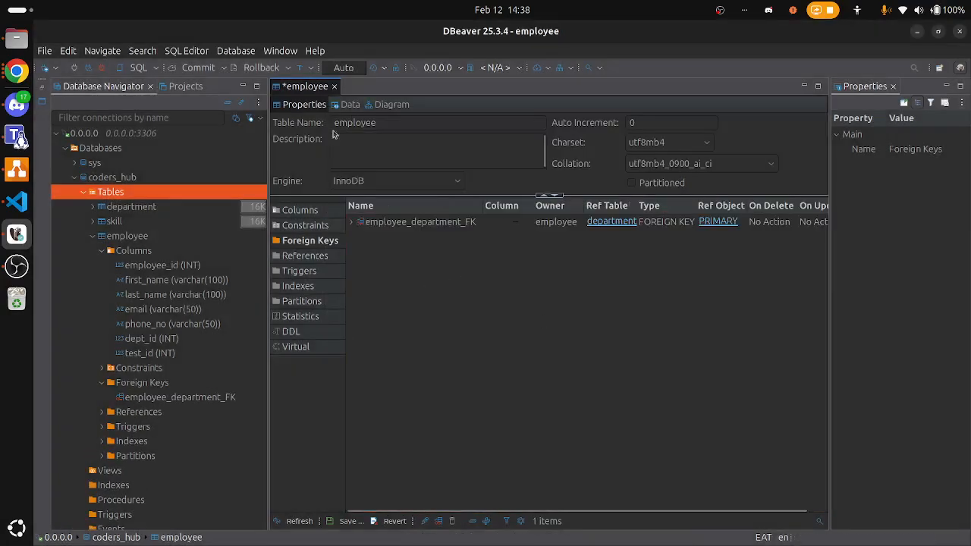
# Delete the test_id column from the employee table
pyautogui.click(300, 210)
pyautogui.click(418, 310)
pyautogui.rightClick(419, 309)
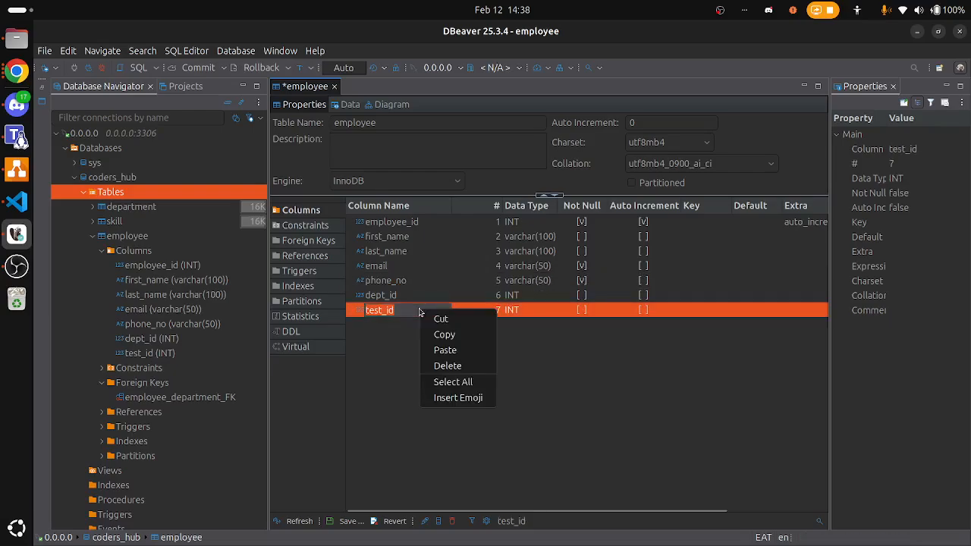
pyautogui.click(353, 316)
pyautogui.click(352, 317)
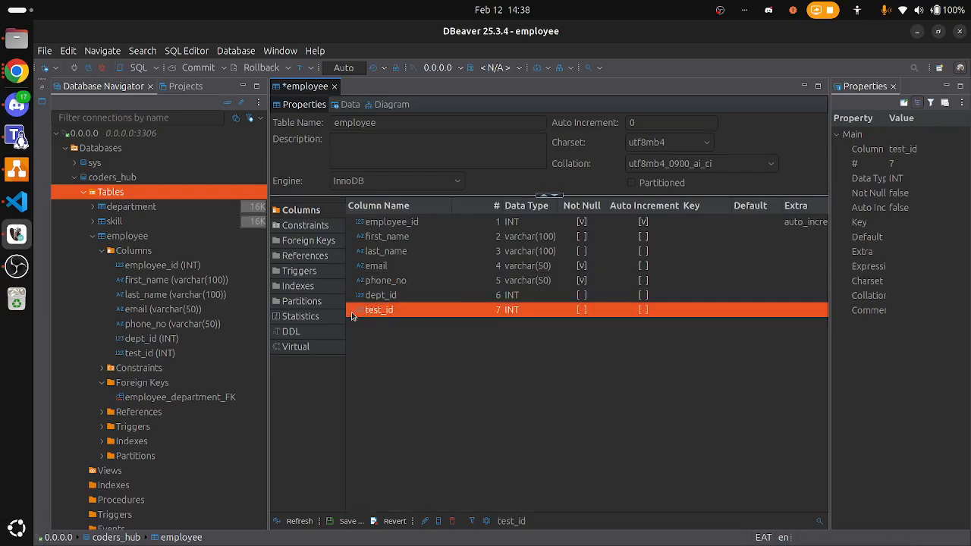
pyautogui.rightClick(351, 316)
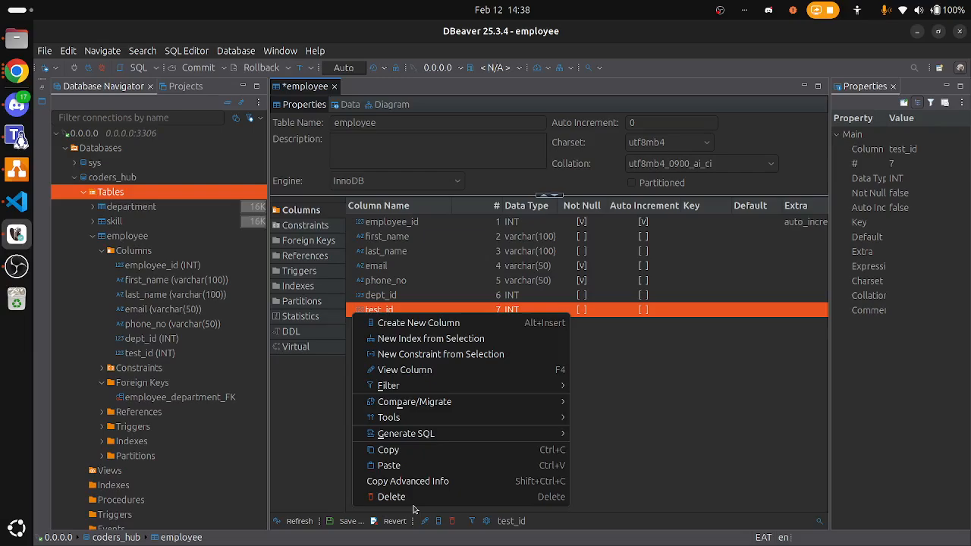
pyautogui.click(669, 317)
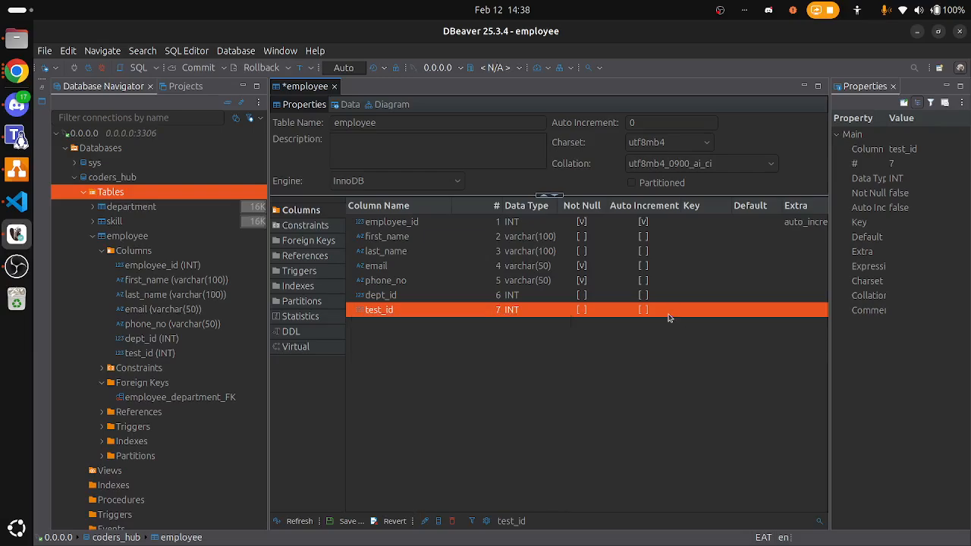
pyautogui.rightClick(669, 318)
pyautogui.click(740, 502)
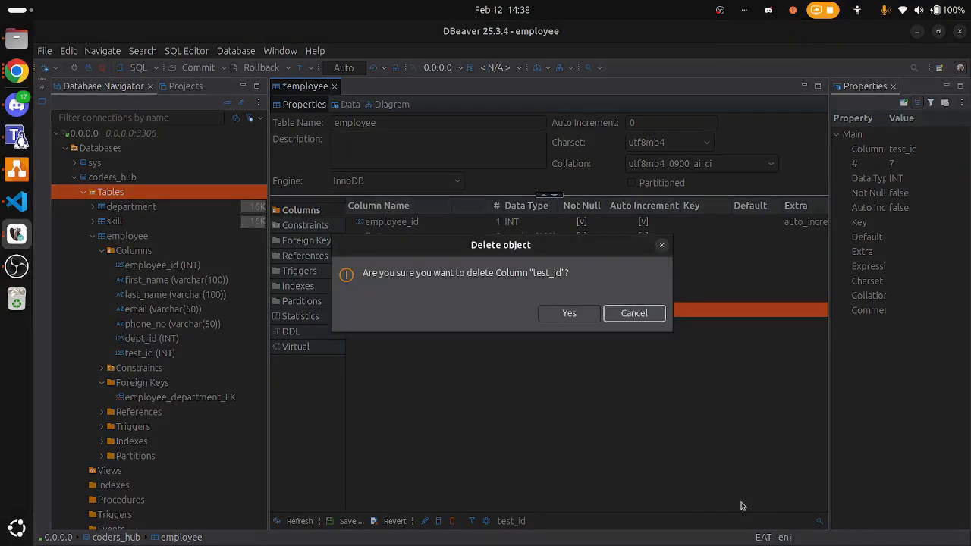
pyautogui.click(570, 314)
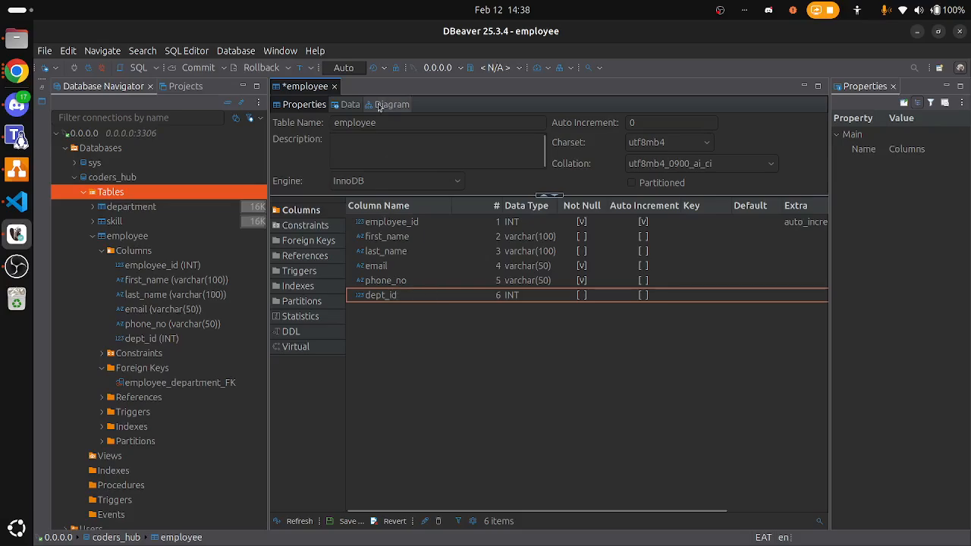
# Examine the employee table's primary key and unique constraints, its foreign key and its references
pyautogui.click(320, 225)
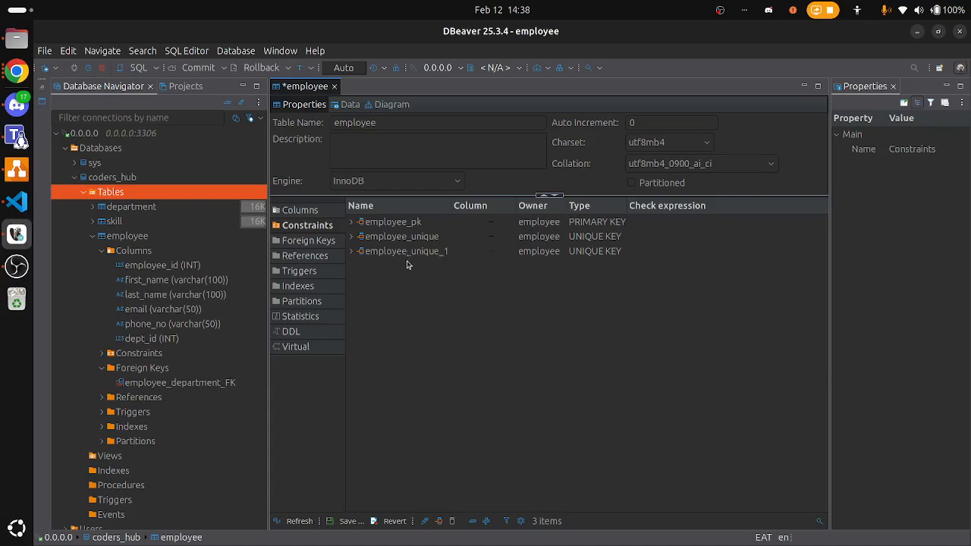
pyautogui.click(351, 251)
pyautogui.click(350, 252)
pyautogui.click(351, 236)
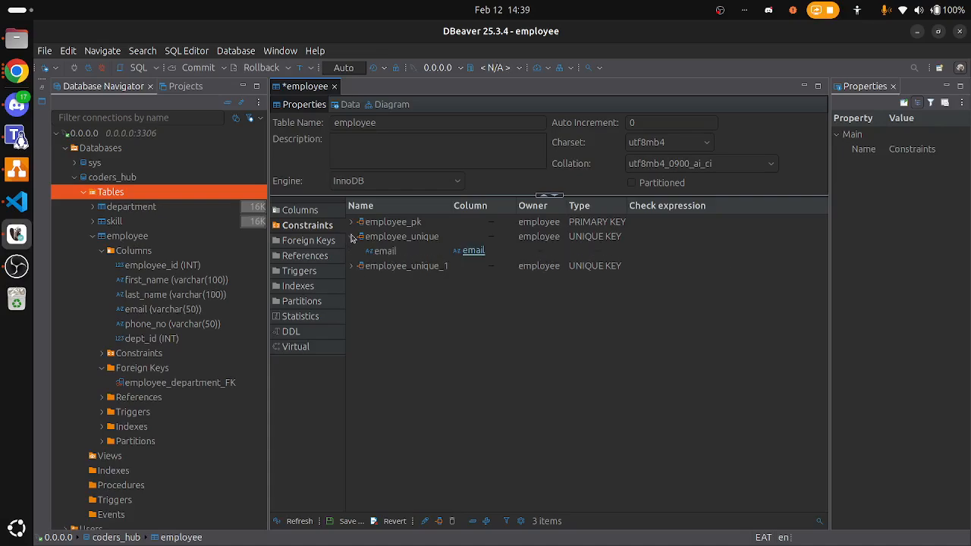
pyautogui.click(351, 237)
pyautogui.click(351, 222)
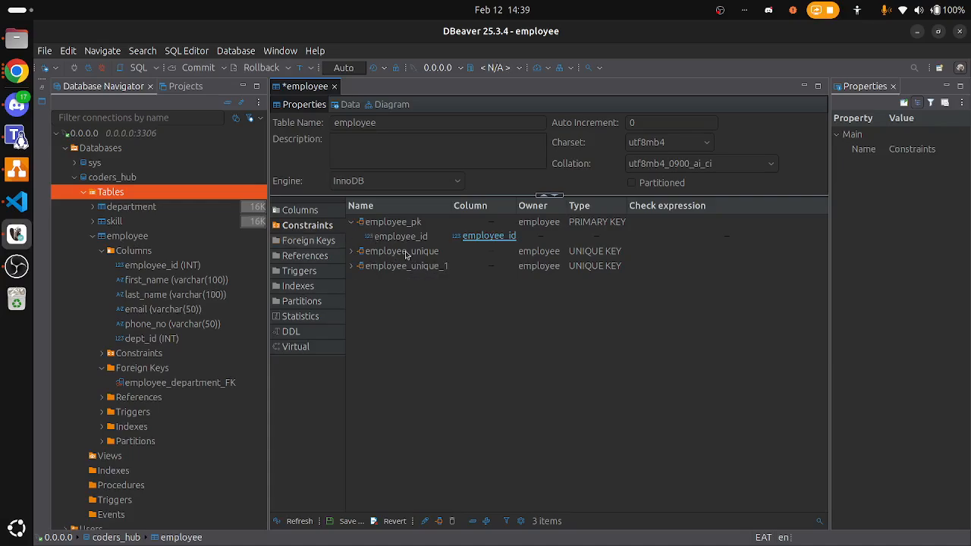
pyautogui.click(334, 242)
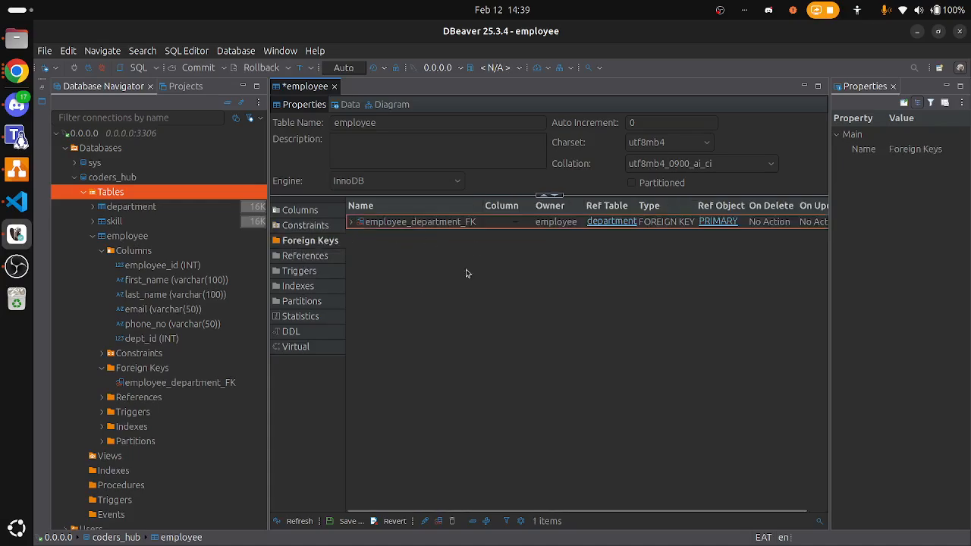
pyautogui.click(313, 257)
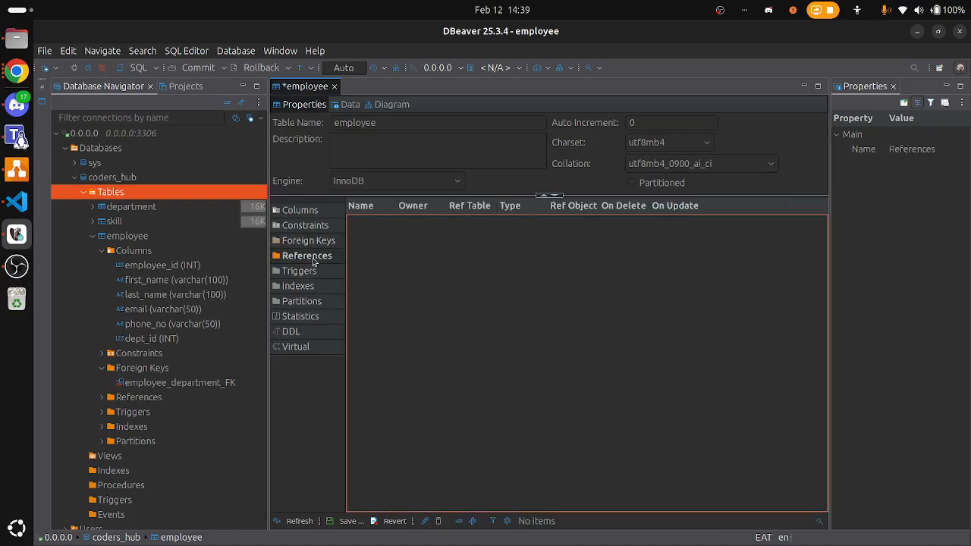
pyautogui.rightClick(389, 279)
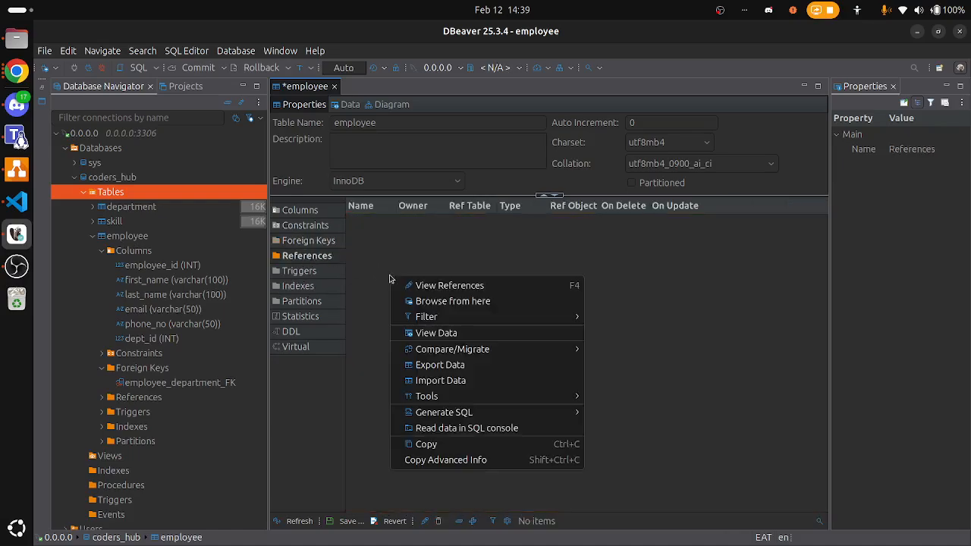
pyautogui.click(438, 286)
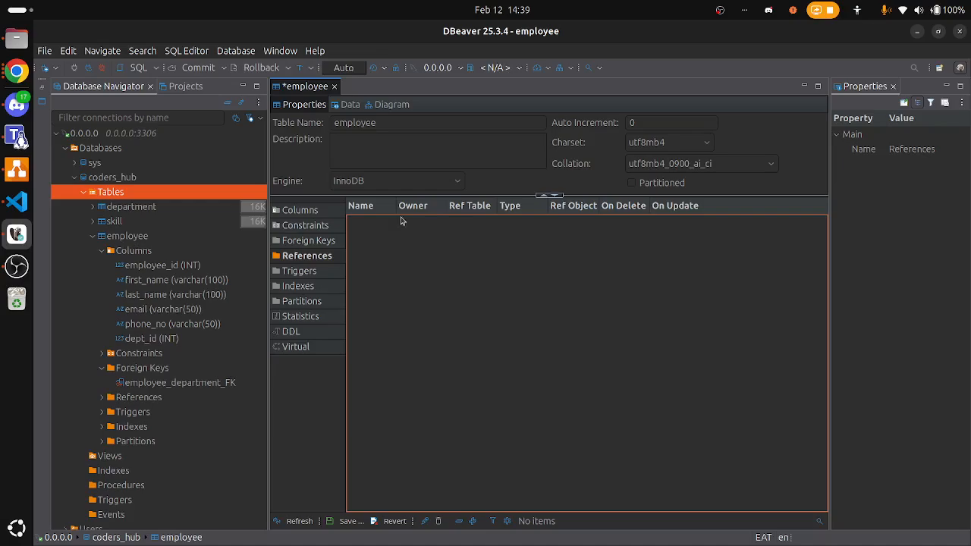
# Mark the dept_id column of the employee table as Not Null
pyautogui.click(311, 213)
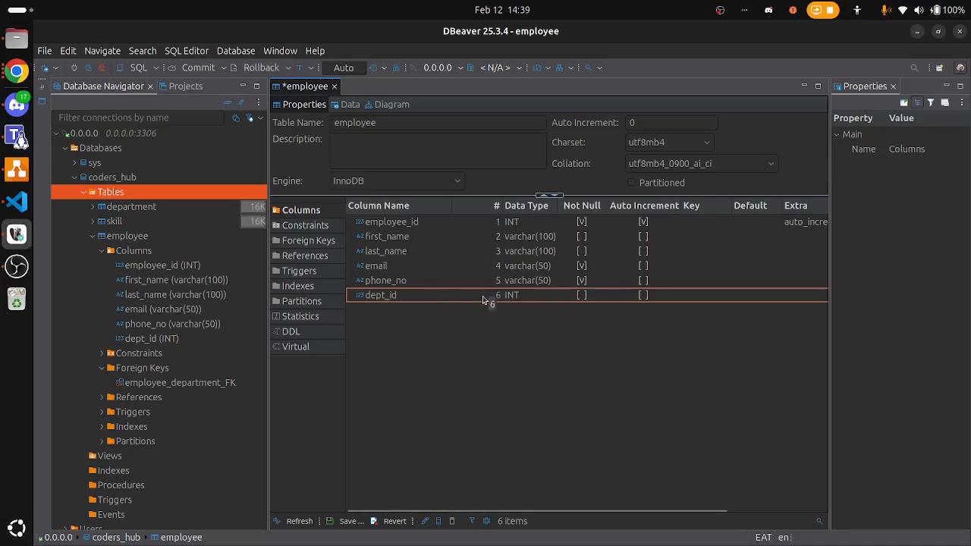
pyautogui.click(583, 297)
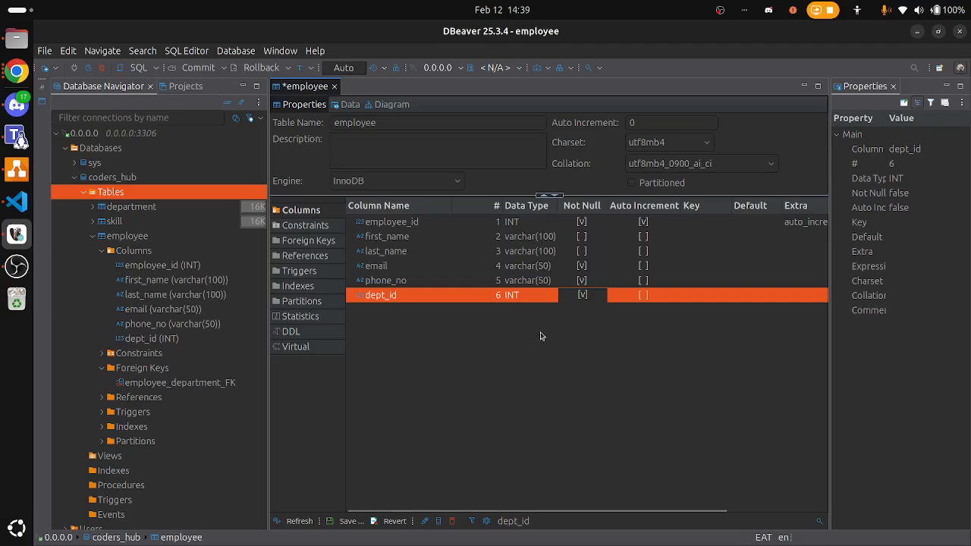
pyautogui.rightClick(447, 348)
pyautogui.click(414, 368)
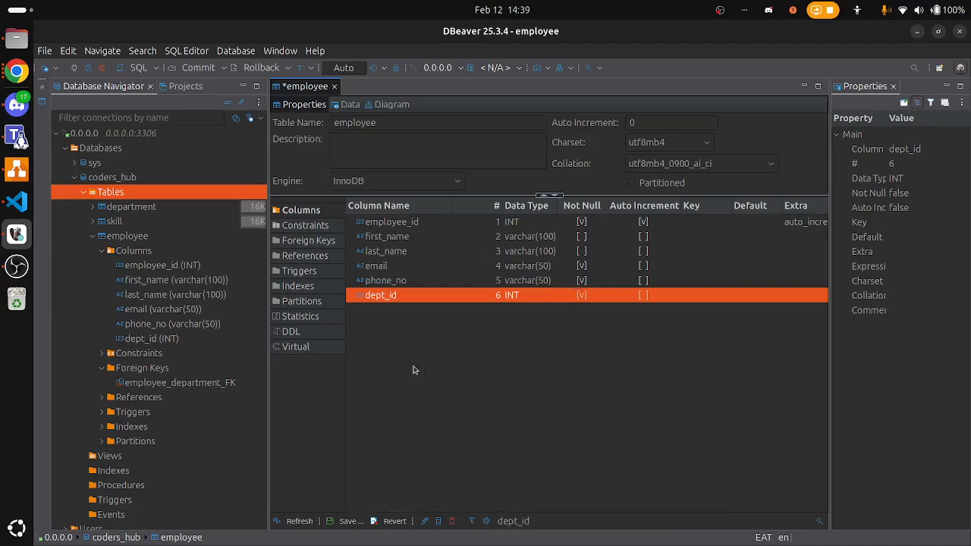
# Review the SQL preview of the employee table's unsaved changes and copy the script
pyautogui.click(348, 521)
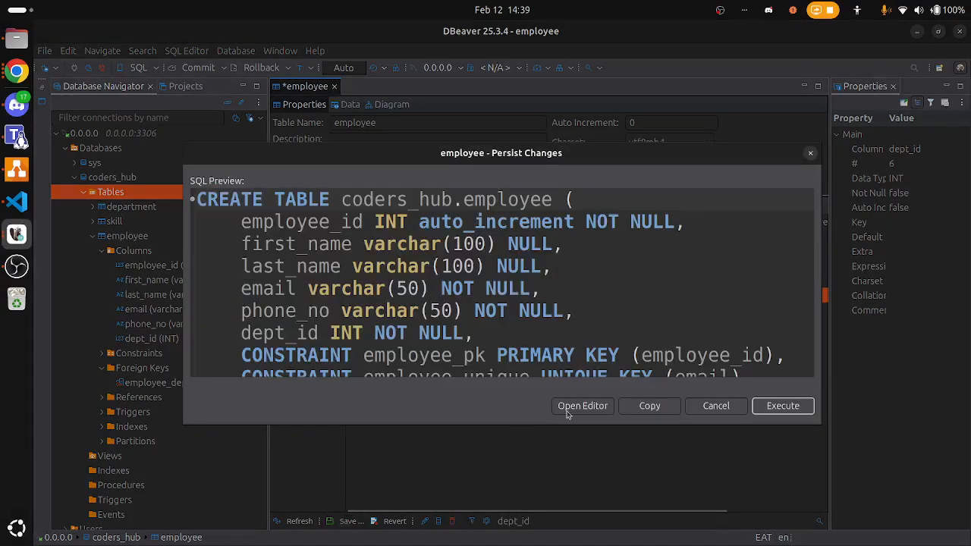
pyautogui.scroll(-3, 566, 295)
pyautogui.scroll(1, 567, 290)
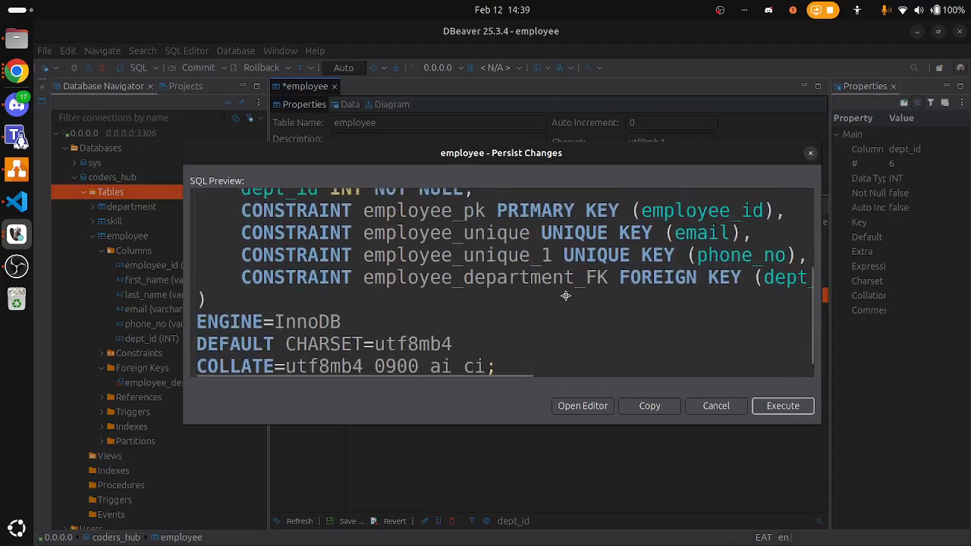
pyautogui.click(649, 406)
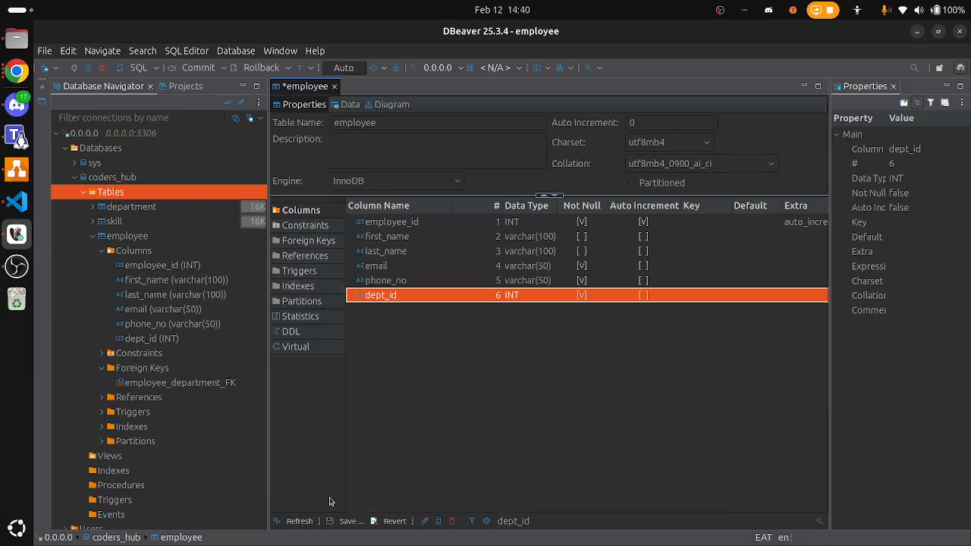
# Open the employee table's generated CREATE TABLE script in an SQL editor and widen the editor area slightly
pyautogui.click(349, 521)
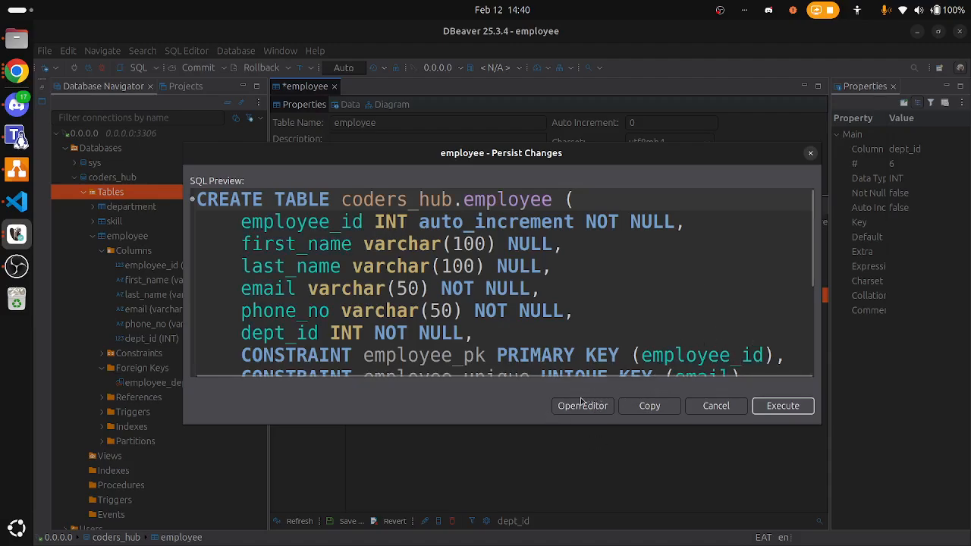
pyautogui.click(582, 406)
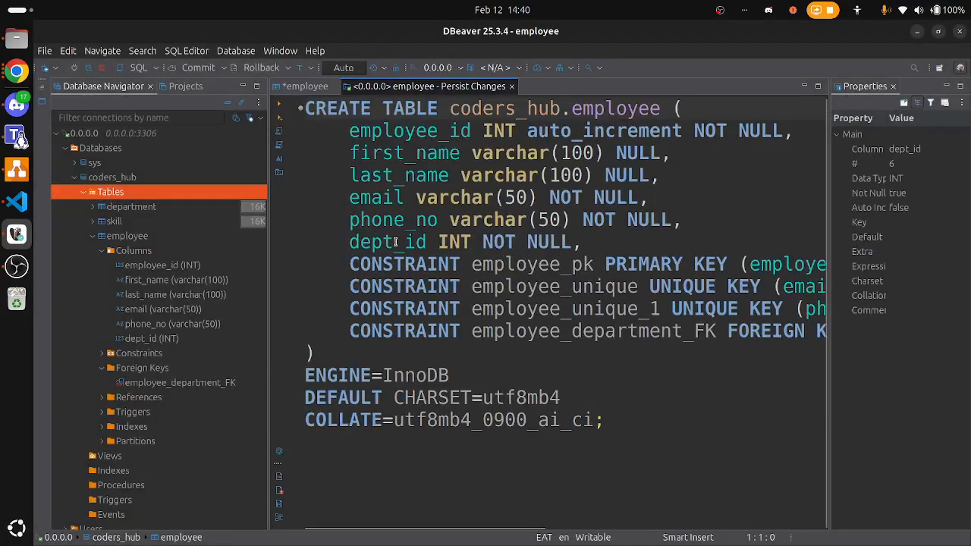
pyautogui.moveTo(267, 252); pyautogui.dragTo(243, 252)
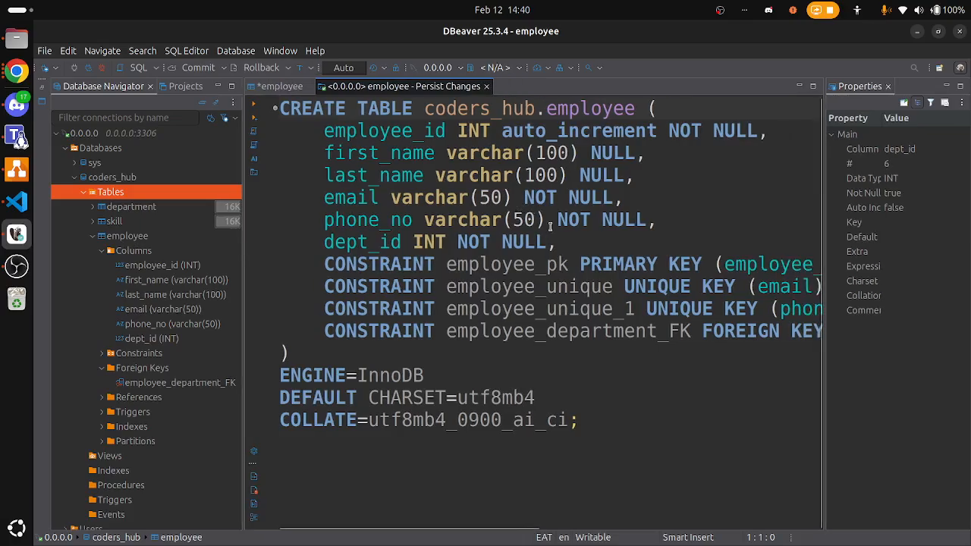
# Change the phone_no column's data type to varchar(60) in the CREATE TABLE script
pyautogui.click(556, 221)
pyautogui.click(638, 220)
pyautogui.doubleClick(520, 220)
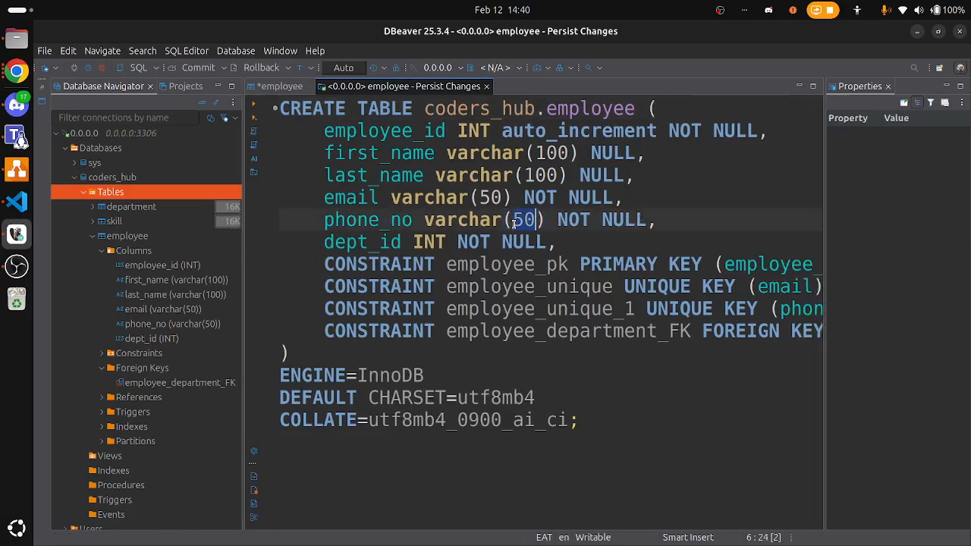
pyautogui.write('60')
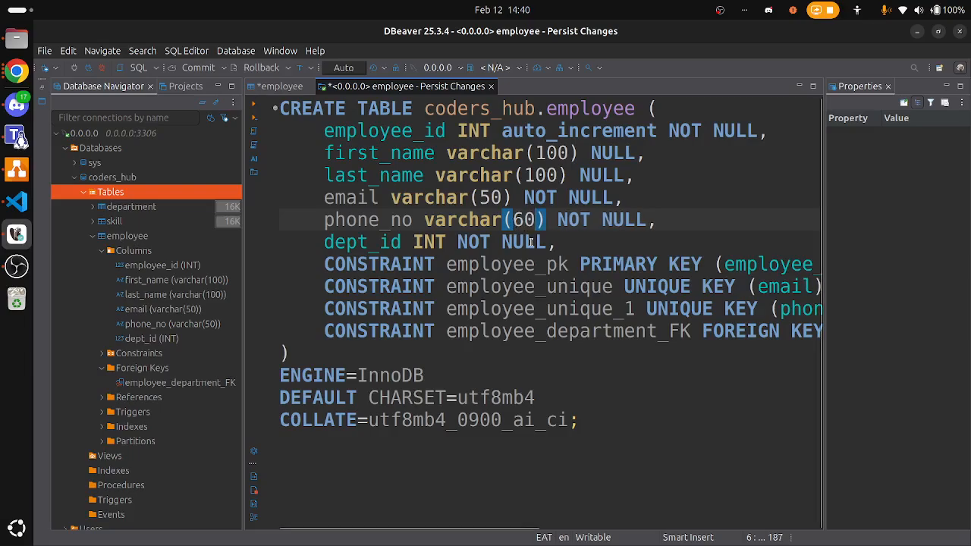
# Highlight the employee_department_FK constraint in the script and read it through to its referenced table and column
pyautogui.hscroll(5, 608, 368)
pyautogui.hscroll(-5, 608, 368)
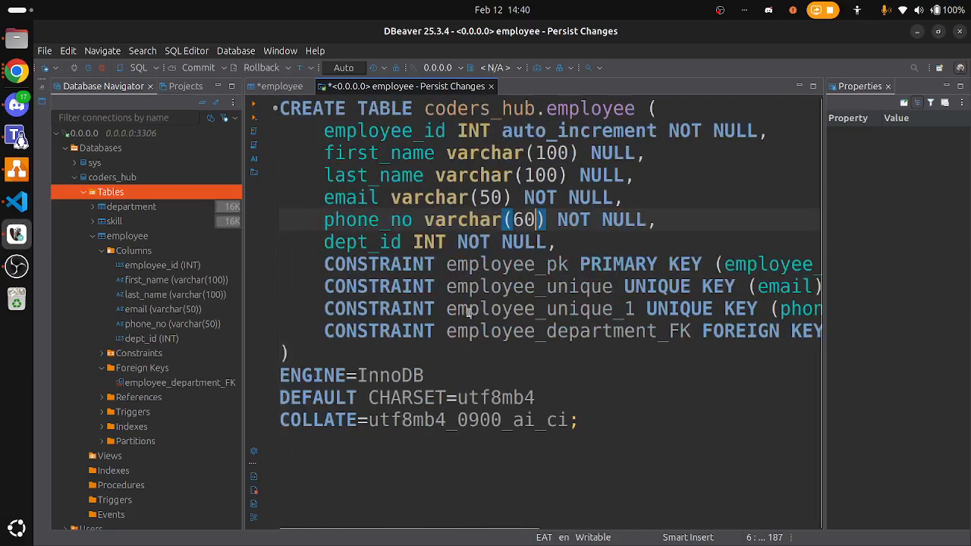
pyautogui.hscroll(5, 719, 337)
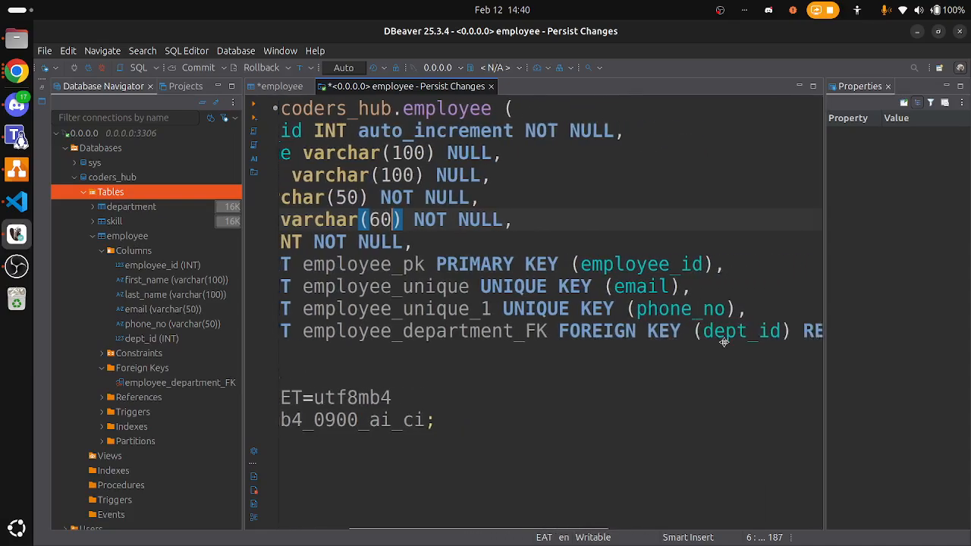
pyautogui.hscroll(-5, 723, 341)
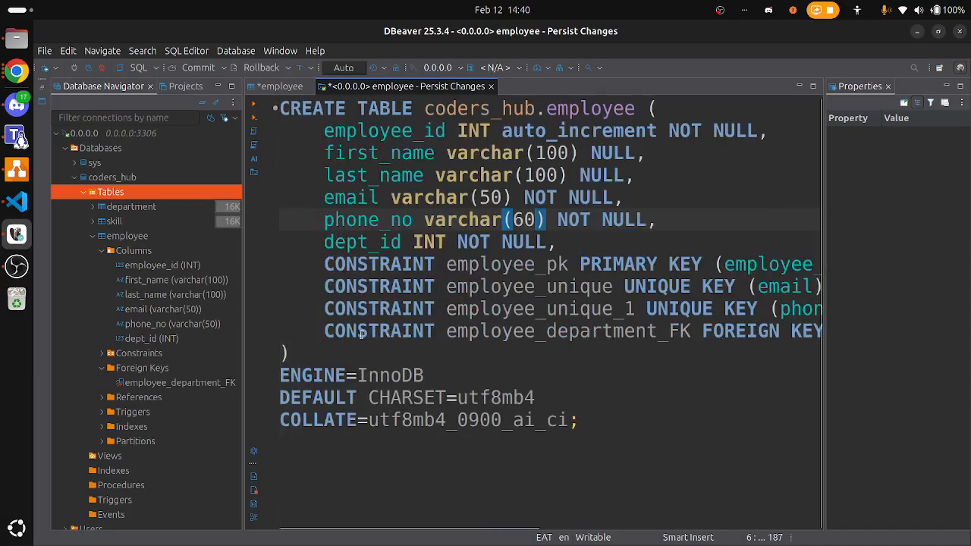
pyautogui.moveTo(361, 334); pyautogui.dragTo(734, 345)
pyautogui.hscroll(5, 735, 345)
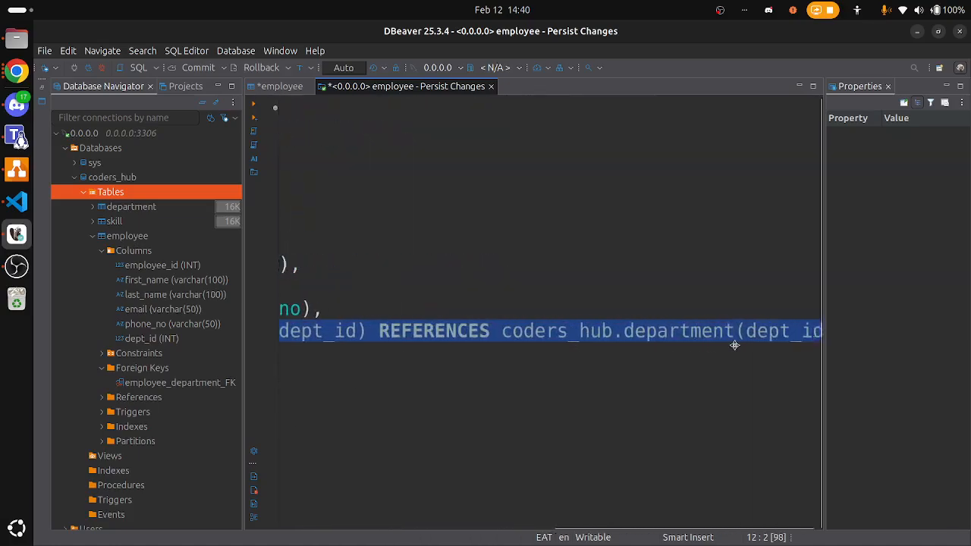
pyautogui.hscroll(-3, 734, 345)
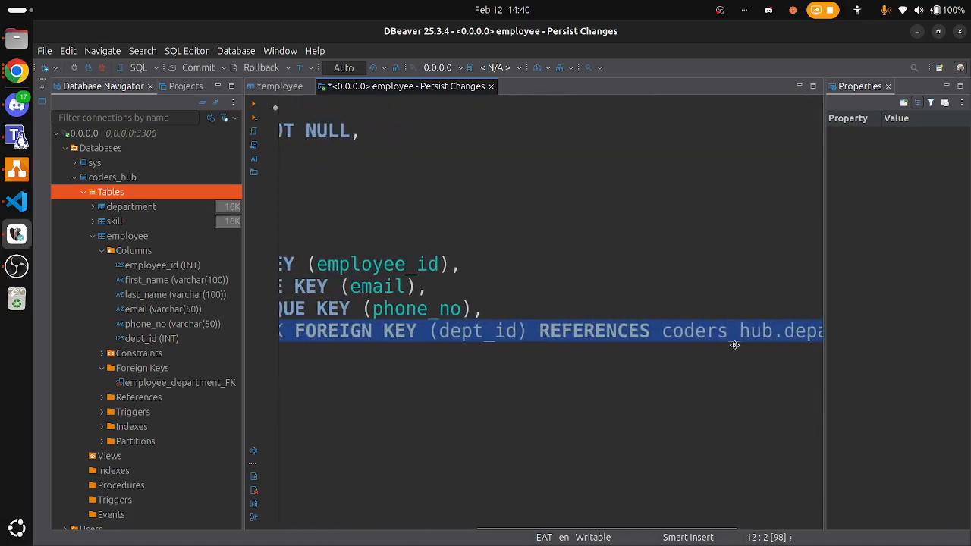
pyautogui.hscroll(-2, 734, 345)
pyautogui.hscroll(3, 735, 345)
pyautogui.hscroll(-6, 735, 346)
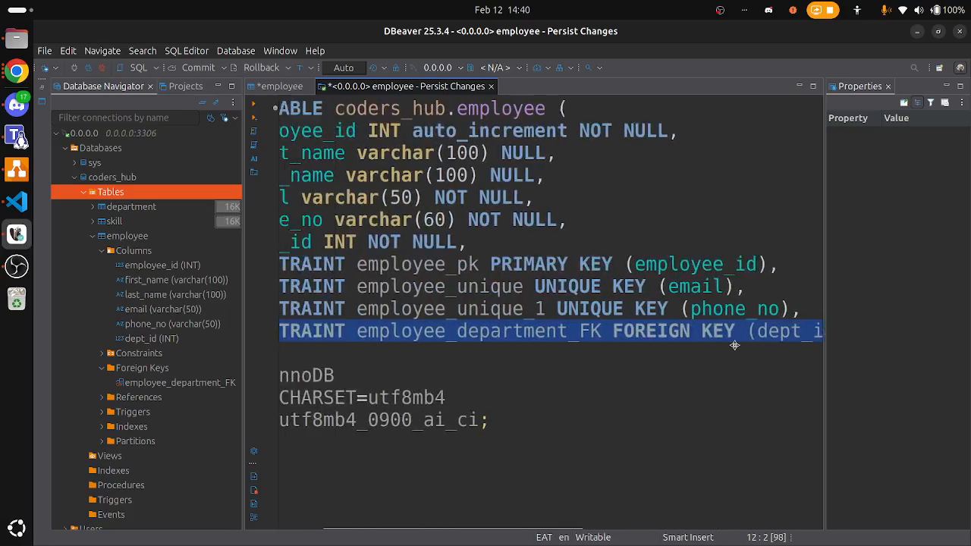
pyautogui.hscroll(-3, 734, 345)
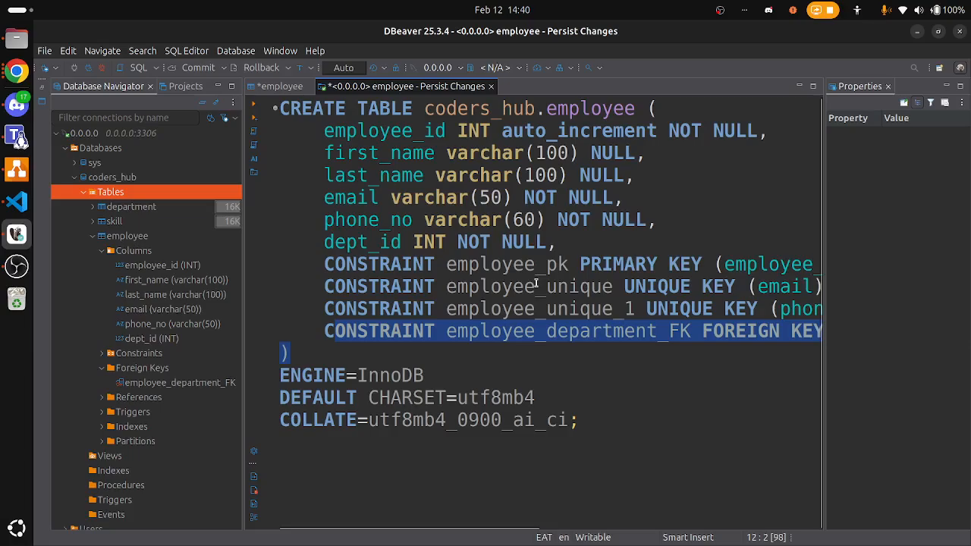
# Try to execute the script with only the foreign key constraint text selected, inspect the submitted statement, and clear the selection
pyautogui.click(253, 107)
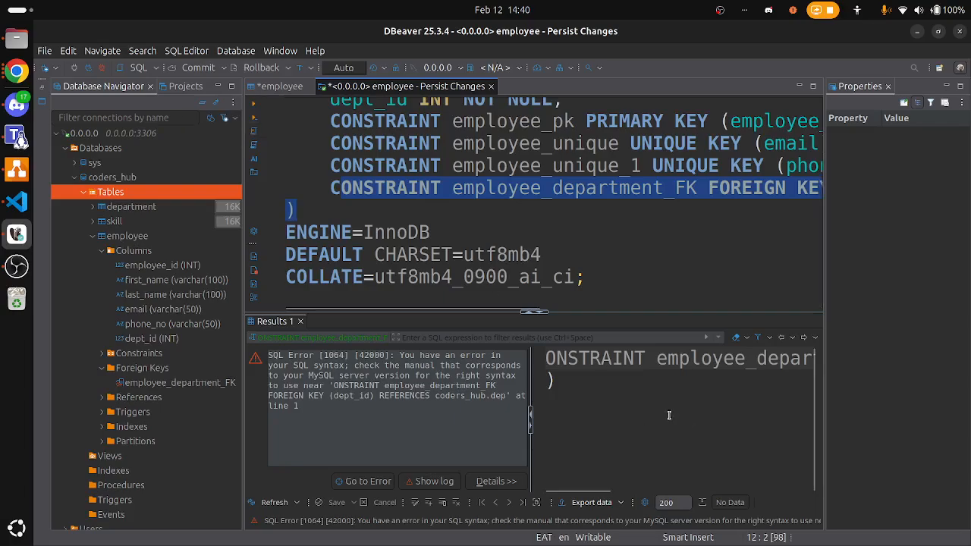
pyautogui.hscroll(3, 614, 412)
pyautogui.hscroll(5, 614, 412)
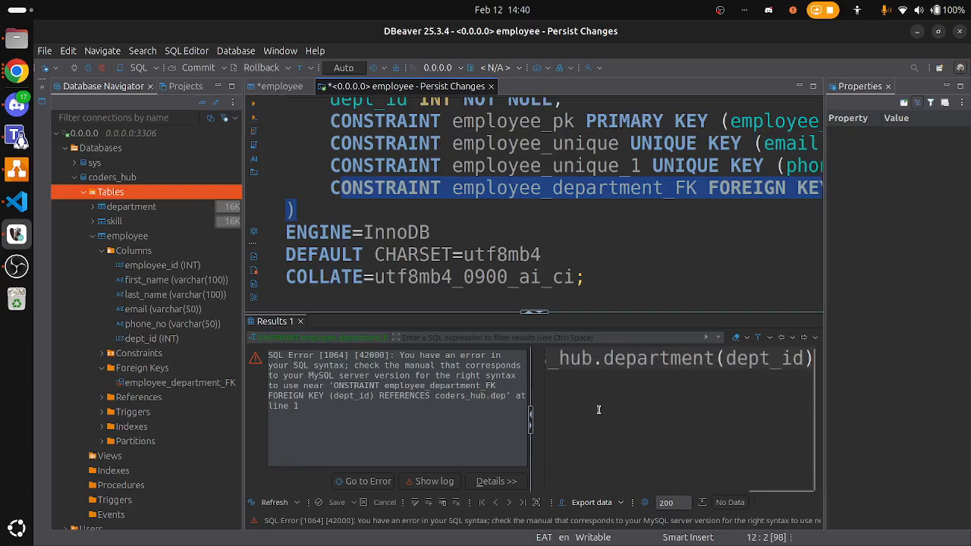
pyautogui.hscroll(-8, 660, 418)
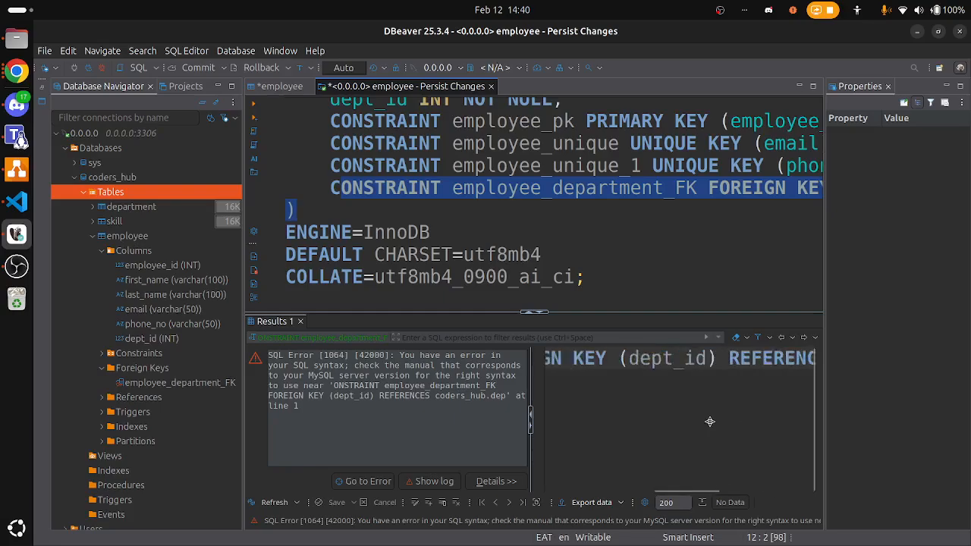
pyautogui.click(563, 245)
pyautogui.hscroll(6, 563, 244)
pyautogui.hscroll(-6, 563, 244)
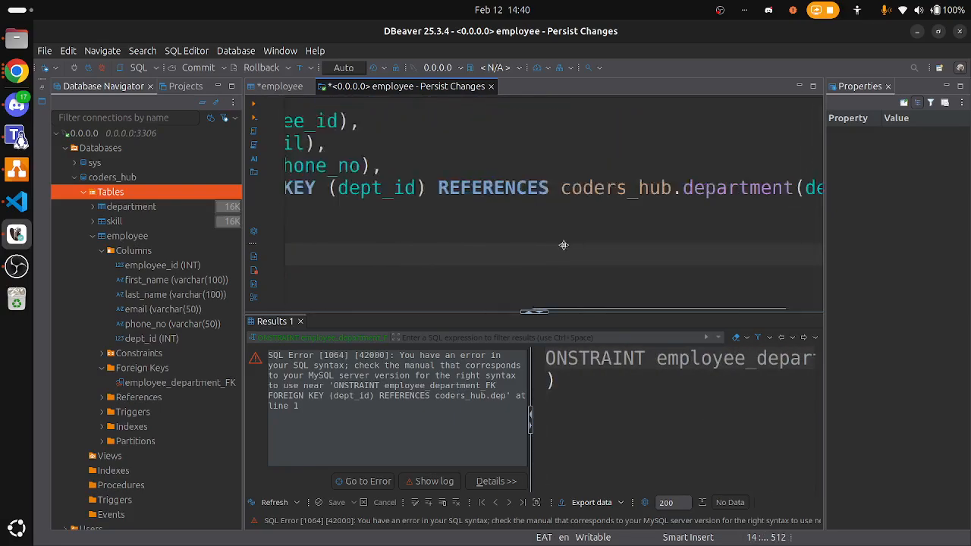
# Execute the full CREATE TABLE script for coders_hub.employee and review its execution statistics and submitted query
pyautogui.click(295, 211)
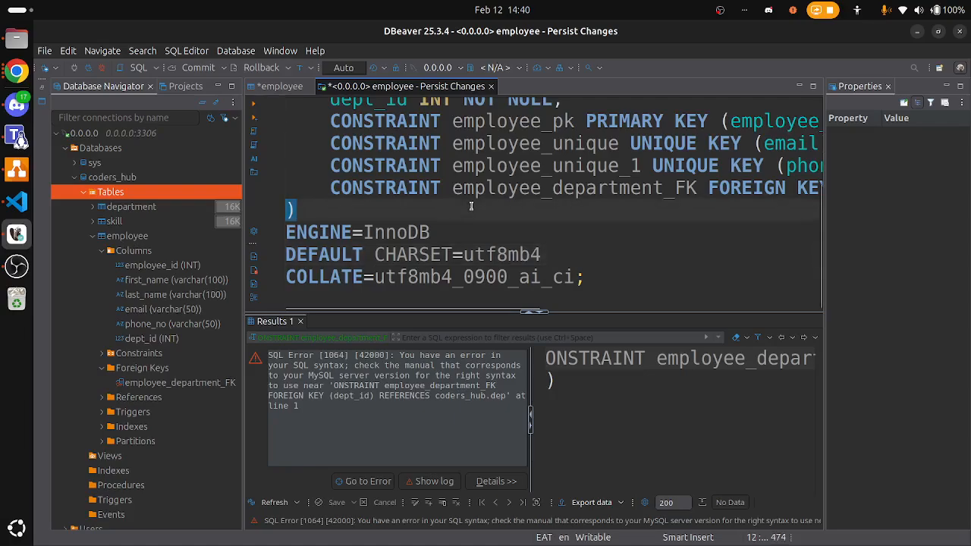
pyautogui.click(255, 115)
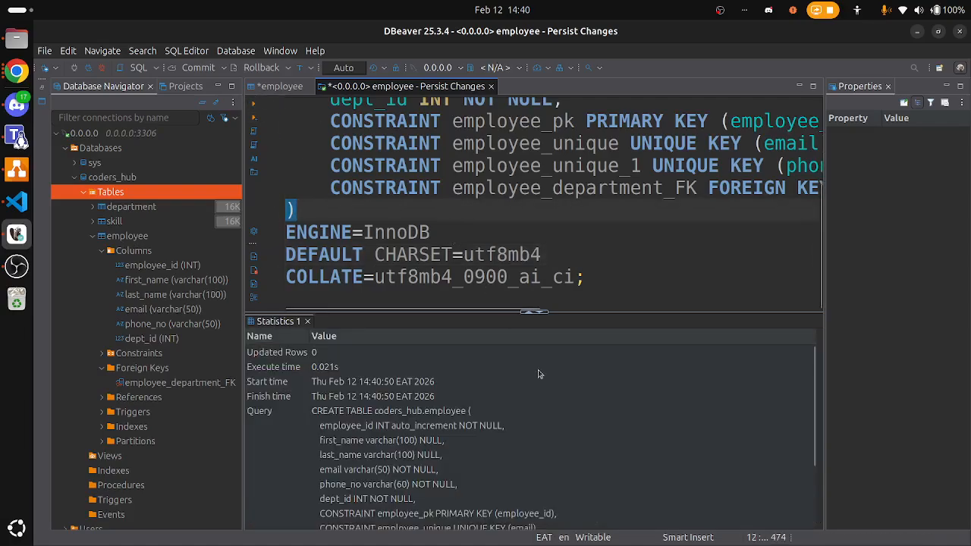
pyautogui.scroll(-3, 494, 424)
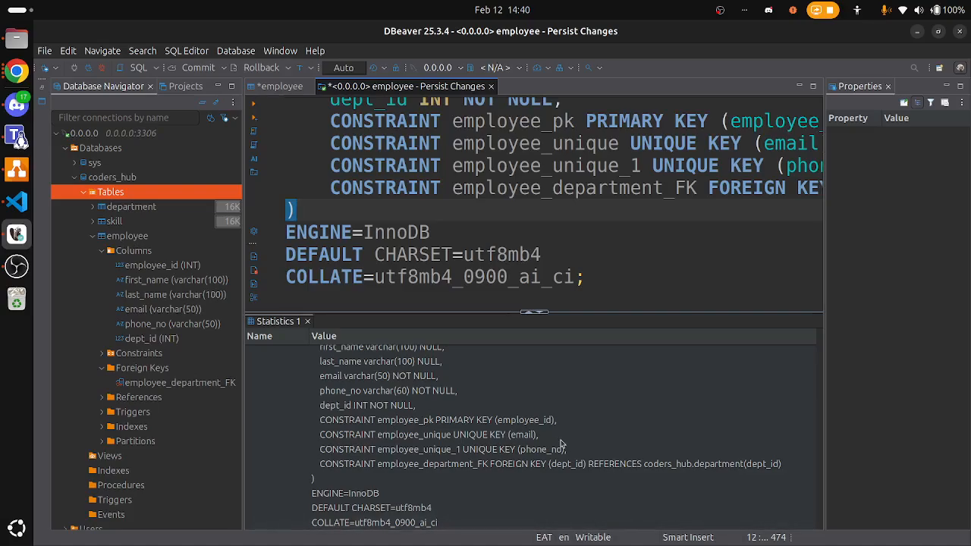
pyautogui.scroll(3, 561, 444)
pyautogui.click(321, 354)
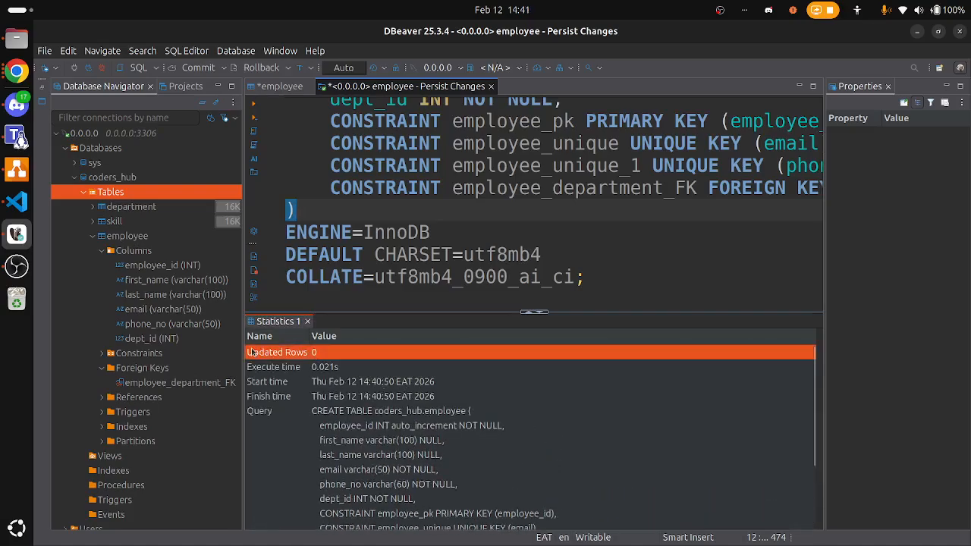
pyautogui.click(314, 385)
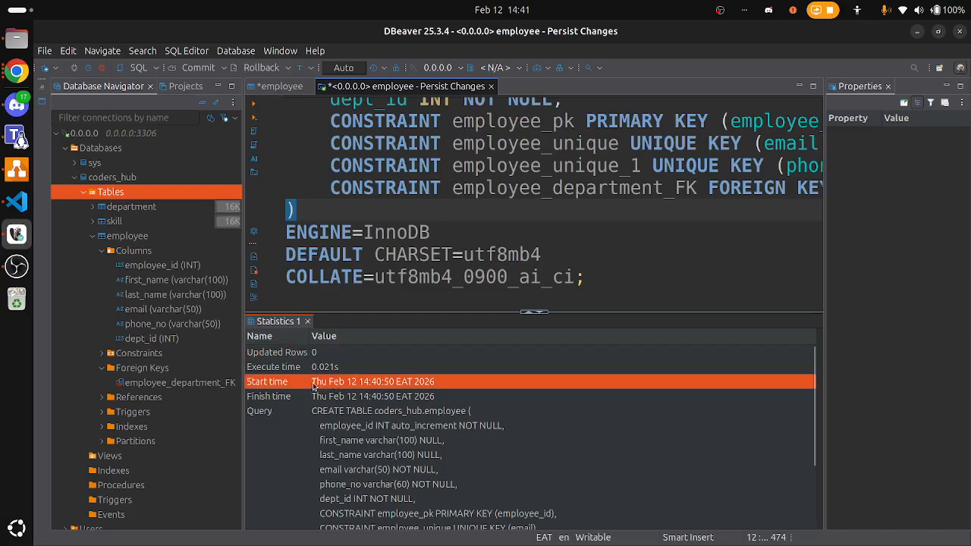
pyautogui.click(381, 399)
pyautogui.click(430, 186)
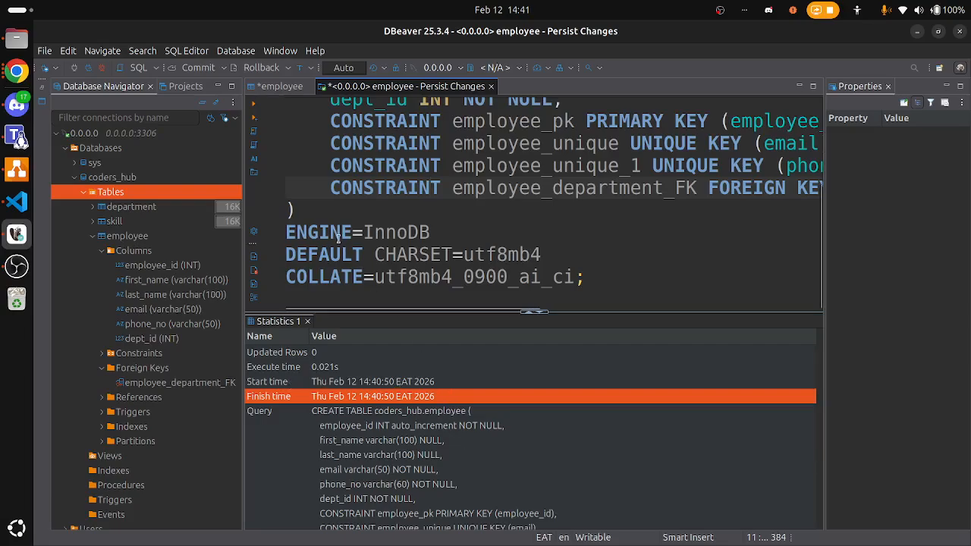
# Close the SQL script editor and try to close the employee table editor, dismissing the request to persist changes
pyautogui.click(491, 86)
pyautogui.click(308, 86)
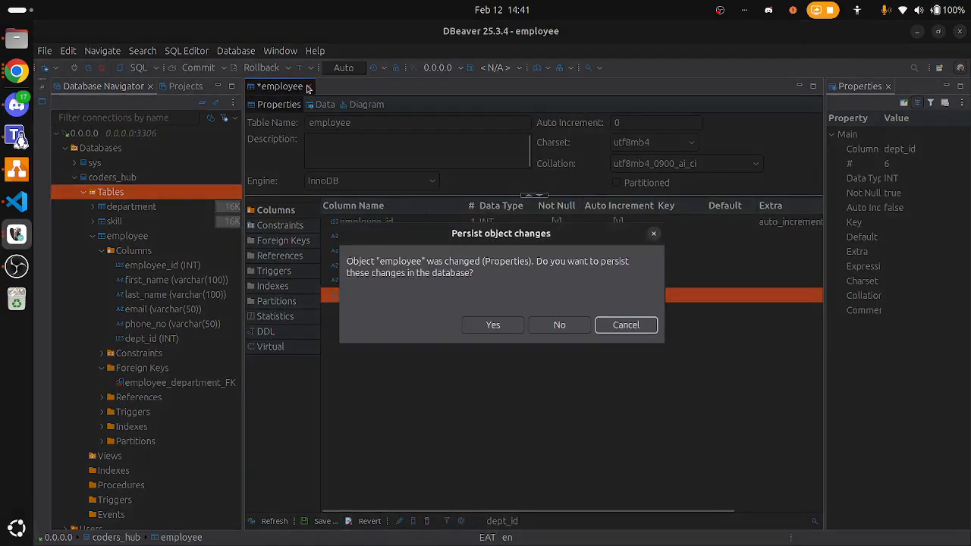
pyautogui.click(653, 234)
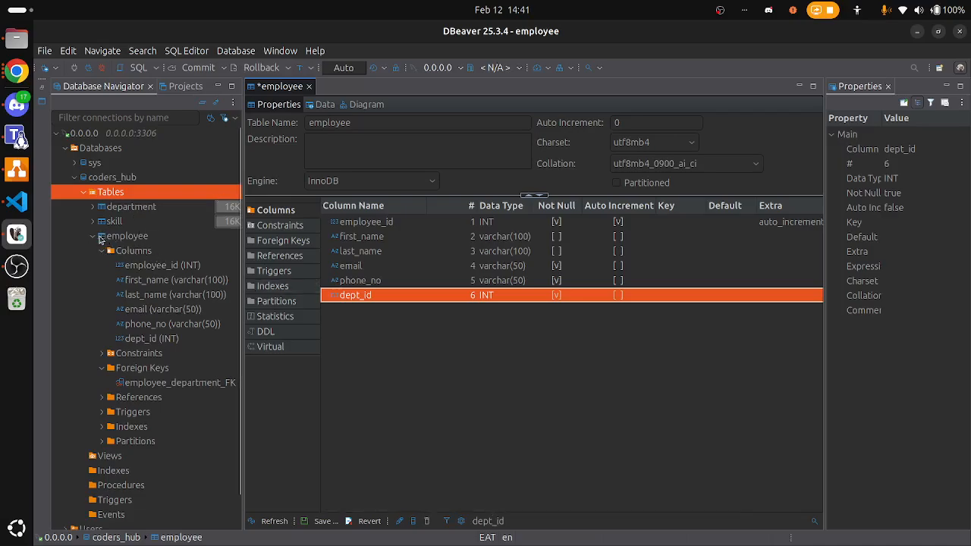
# Examine the employee table's columns, constraints and foreign keys under coders_hub, and view the table's diagram
pyautogui.click(111, 179)
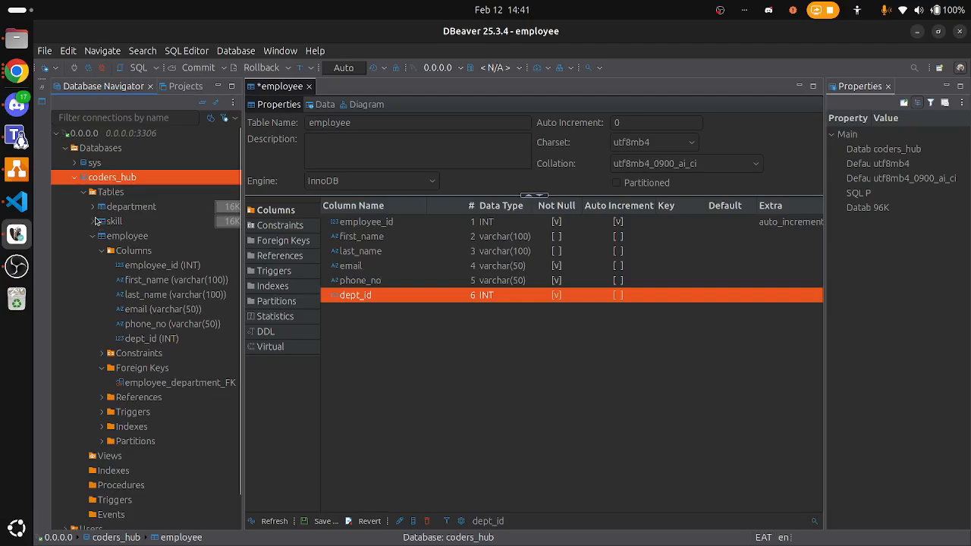
pyautogui.click(92, 237)
pyautogui.click(91, 238)
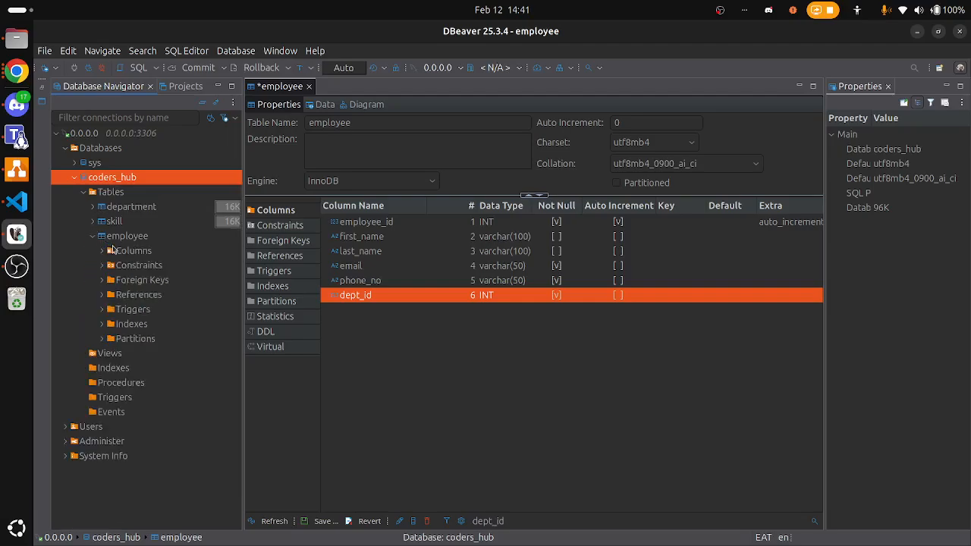
pyautogui.click(139, 238)
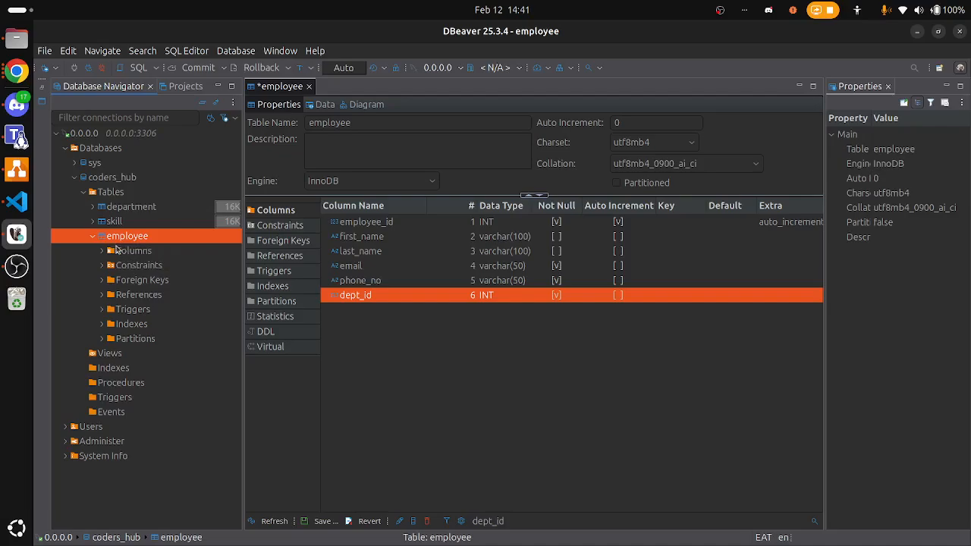
pyautogui.click(103, 251)
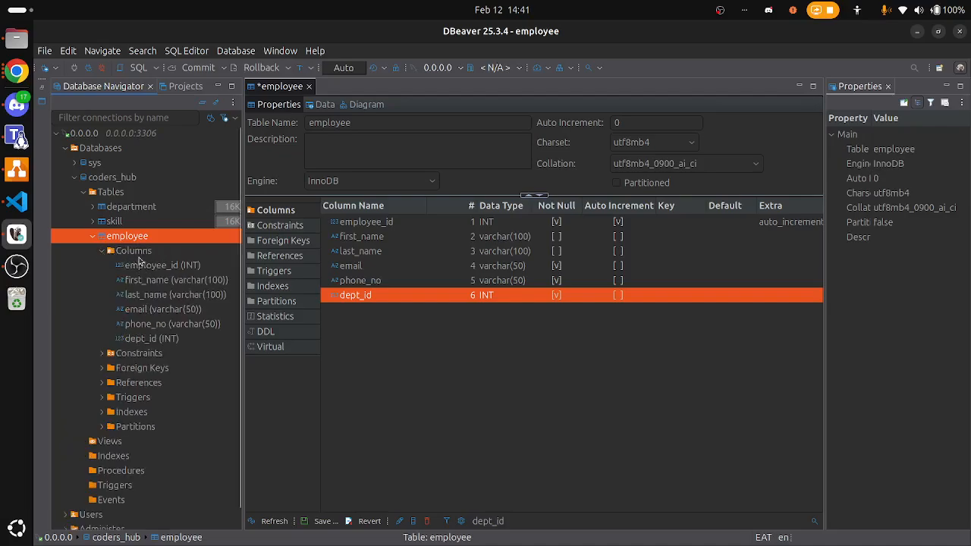
pyautogui.click(138, 254)
pyautogui.doubleClick(135, 239)
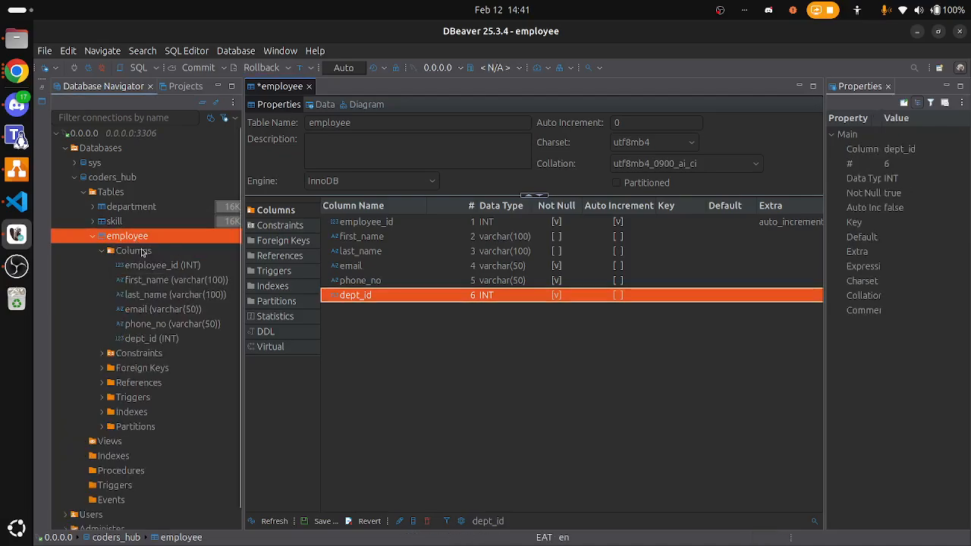
pyautogui.click(139, 265)
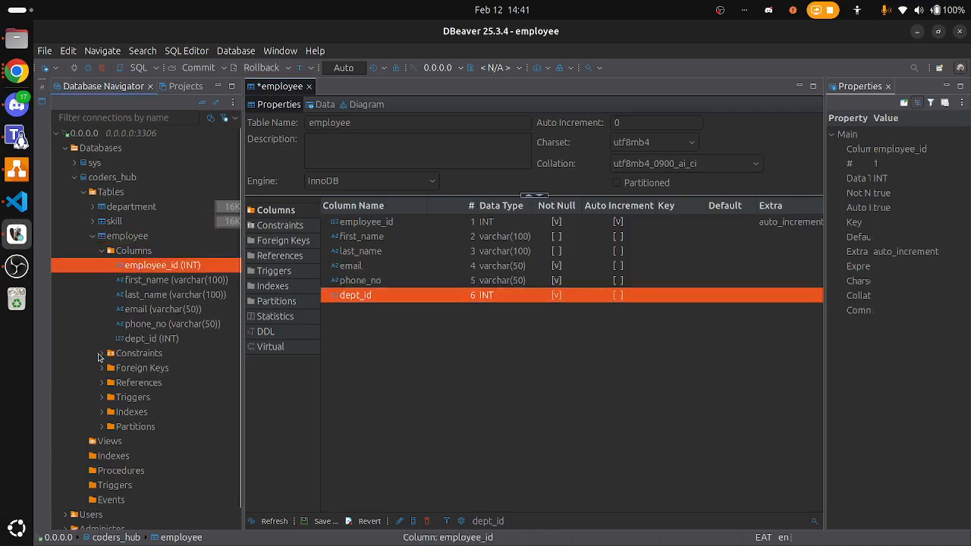
pyautogui.click(100, 354)
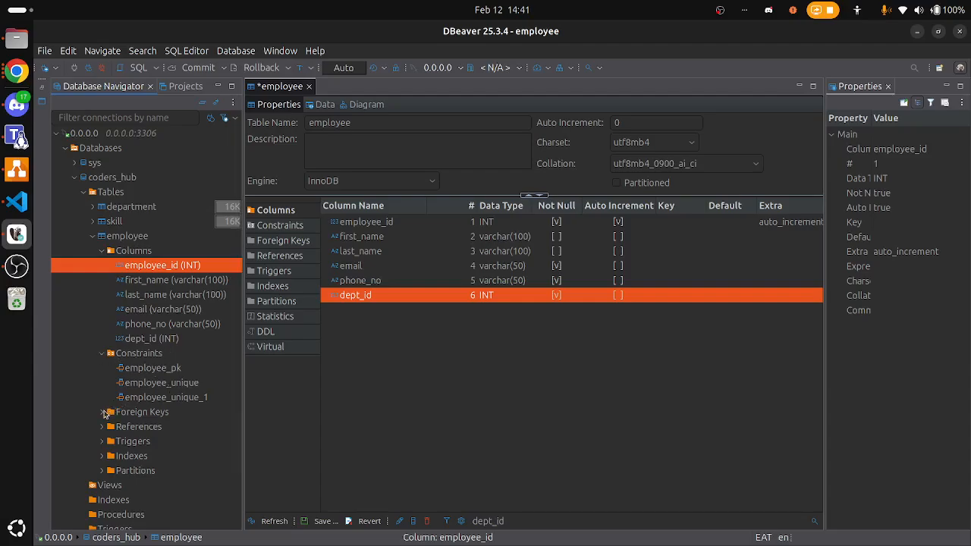
pyautogui.click(101, 412)
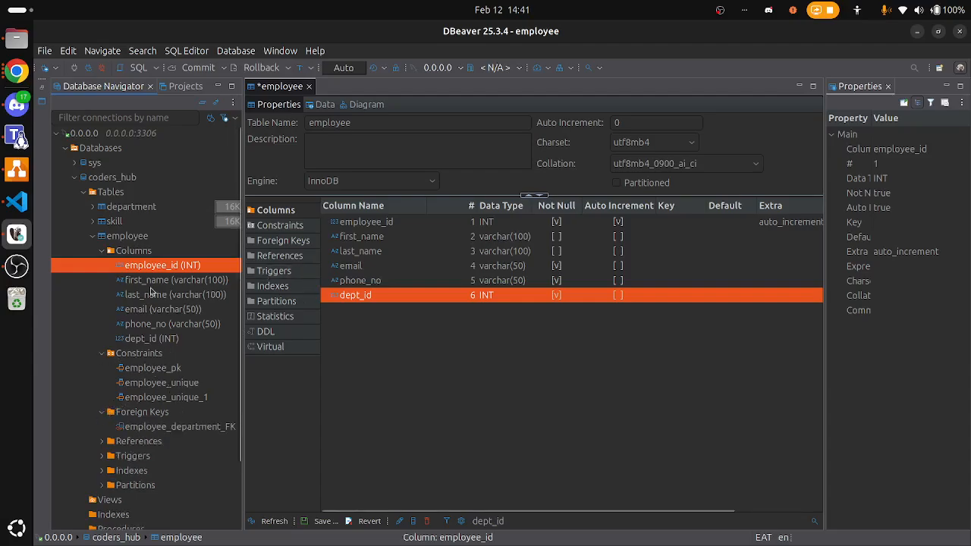
pyautogui.click(375, 108)
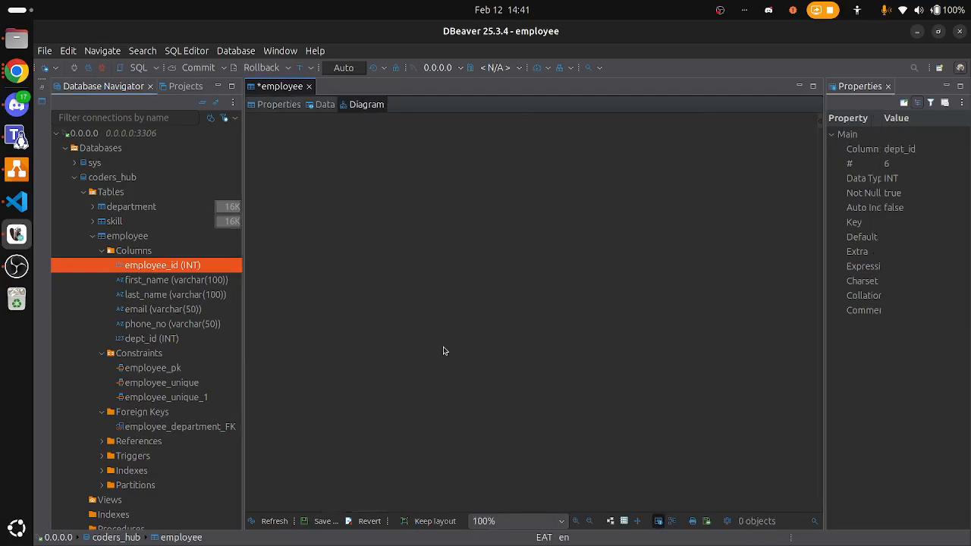
# Preview the SQL for the employee table's pending changes while closing its editor, and cancel both the preview and the closing
pyautogui.click(310, 86)
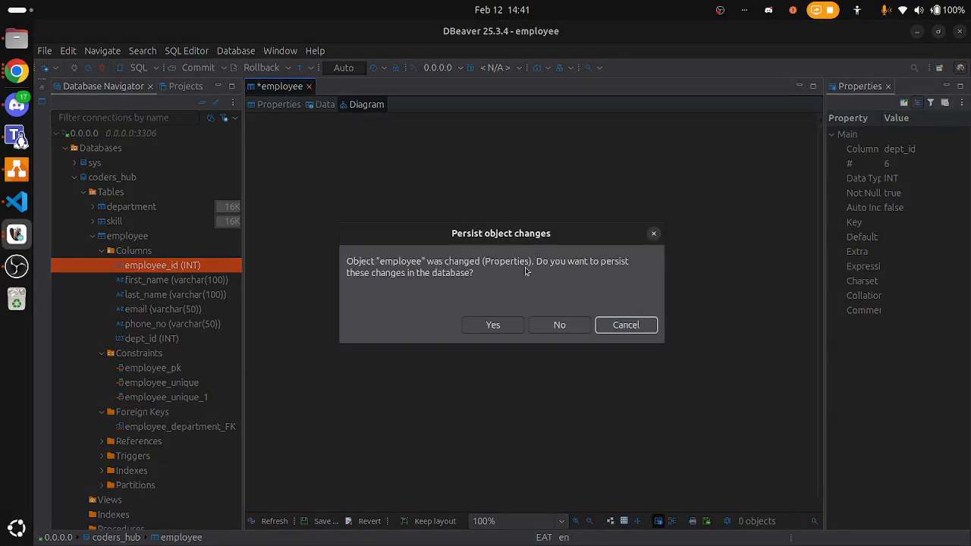
pyautogui.click(493, 326)
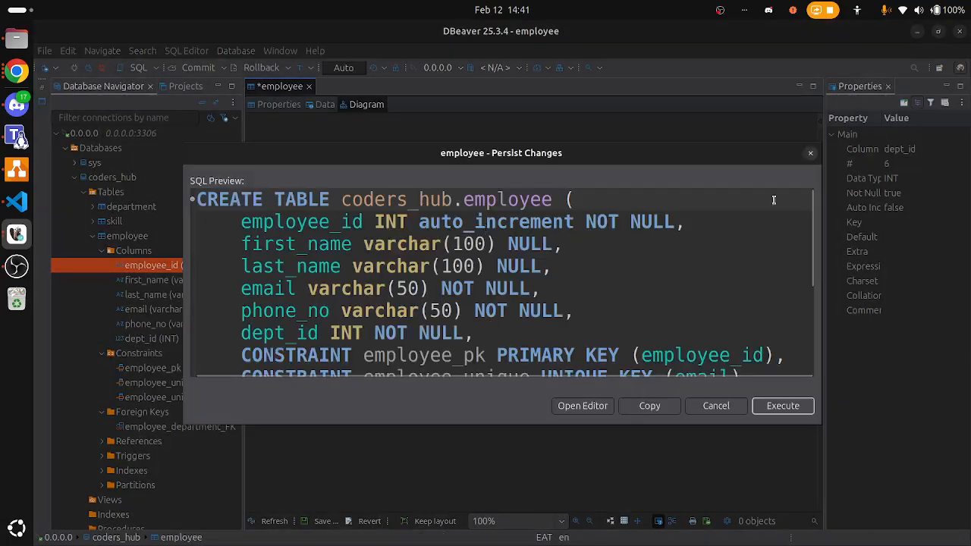
pyautogui.click(810, 155)
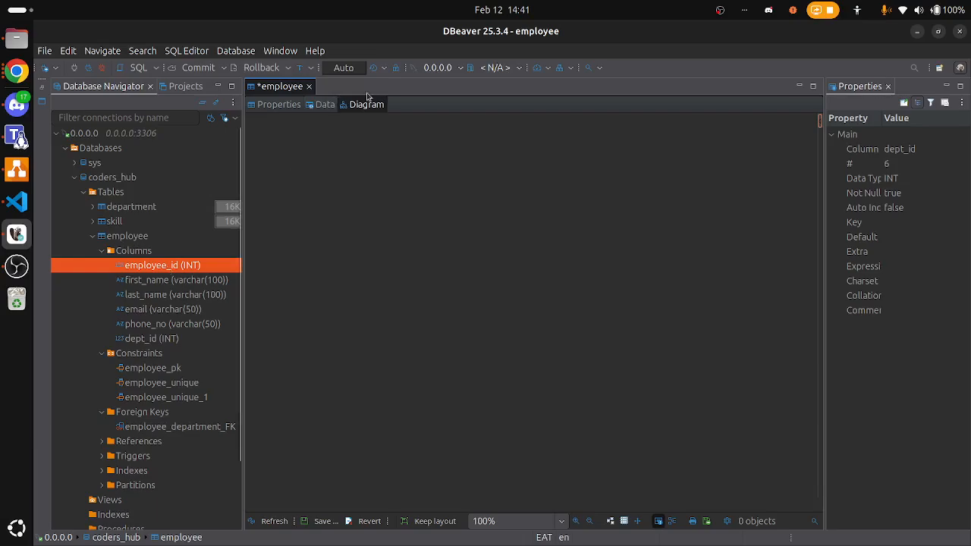
pyautogui.click(308, 85)
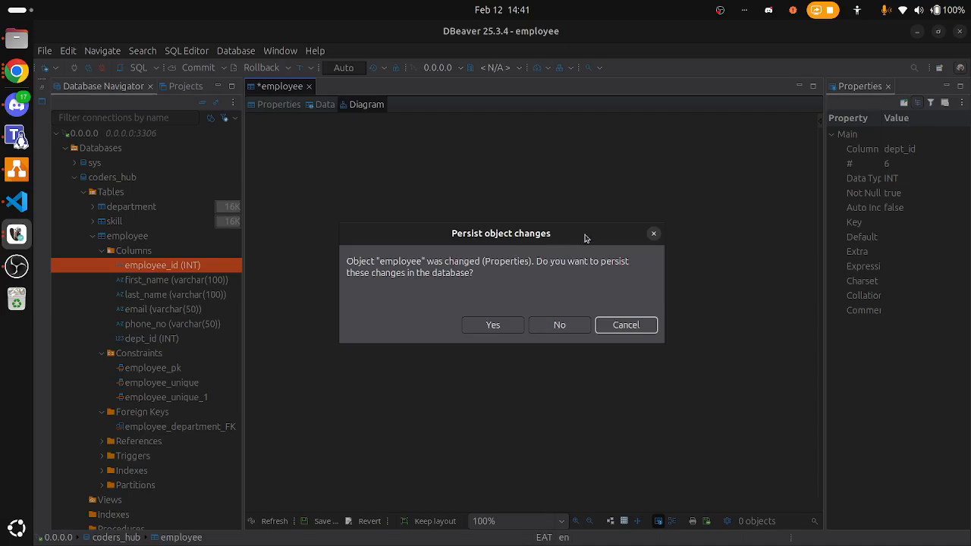
pyautogui.click(654, 236)
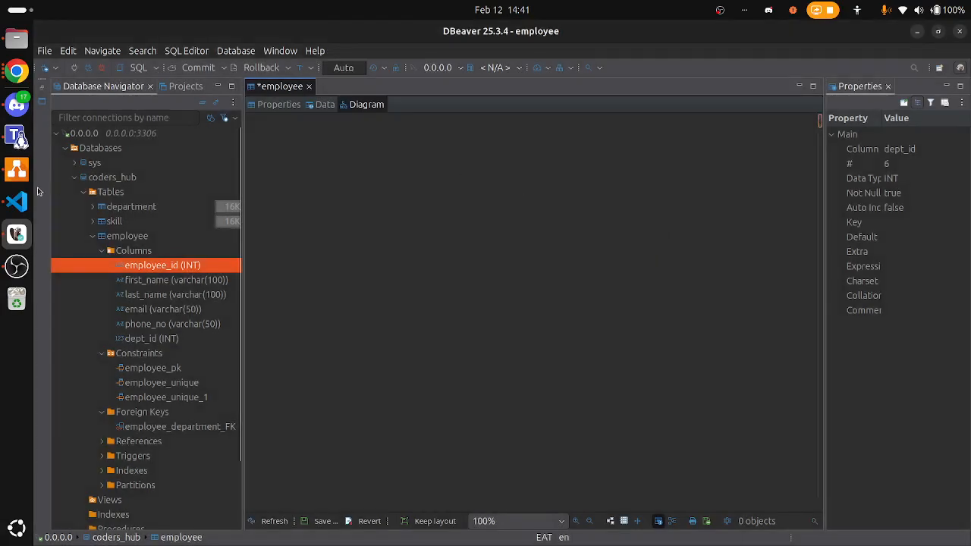
# Paste the CREATE TABLE coders_hub.employee script into a new untitled file in VS Code and return to DBeaver
pyautogui.click(17, 201)
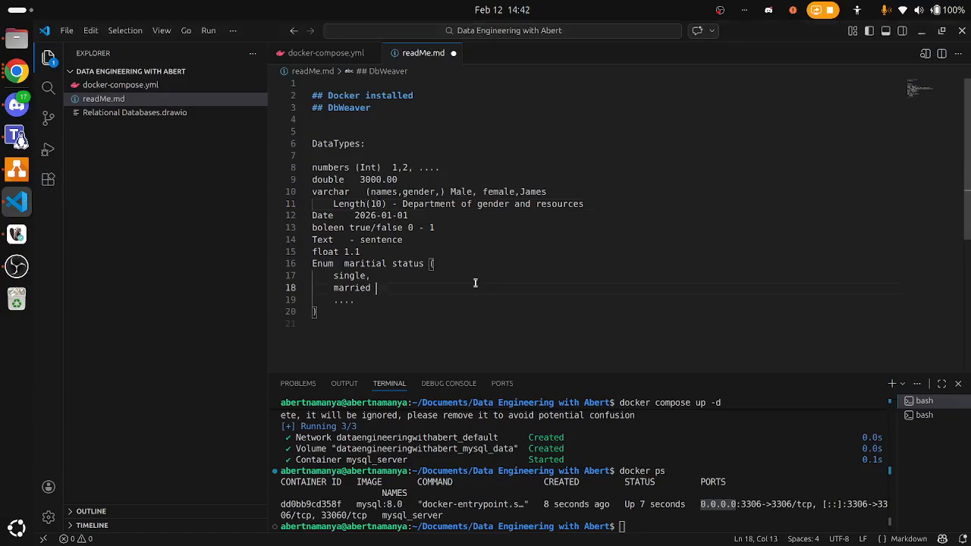
pyautogui.hotkey('ctrl', 'n')
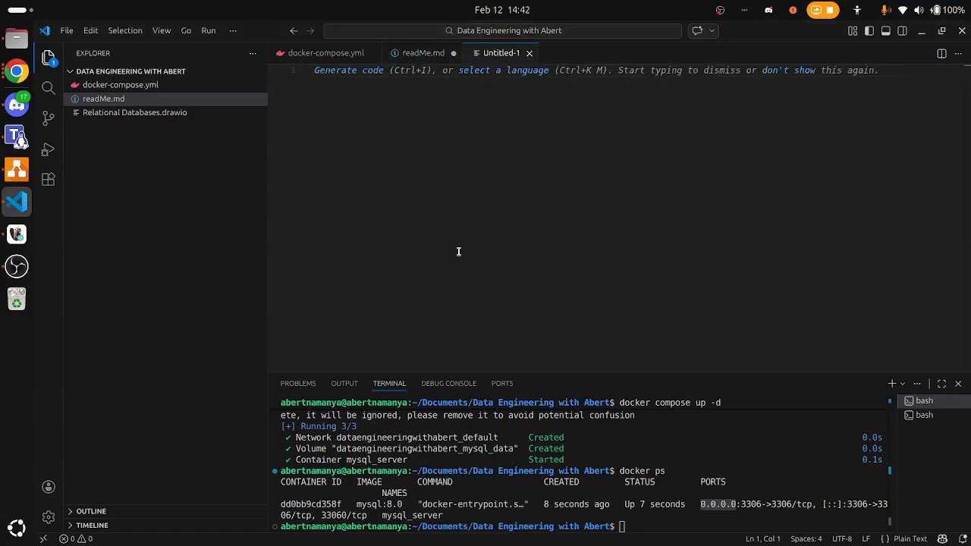
pyautogui.write('CREATE TABLE coders_hub.employee ( \temployee_id INT auto_increment NOT NULL, \tfirst_name varchar(100) NULL, \tlast_name varchar(100) NULL, \temail varchar(50) NULL, \tphone_no varchar(50) NULL, \tdept_id INT NOT NULL, \tCONSTRAINT employee_pk PRIMARY KEY (employee_id), \tCONSTRAINT employee_unique UNIQUE KEY (email), \tCONSTRAINT employee_unique_1 UNIQUE KEY (phone_no), \tCONSTRAINT employee_department_FK FOREIGN KEY (dept_id) REFERENCES coders_hub.department(dept_id) ) ENGINE=InnoDB DEFAULT CHARSET=utf8mb4 COLLATE=utf8mb4_0900_ai_ci;')
pyautogui.hotkey('alt', 'Tab')
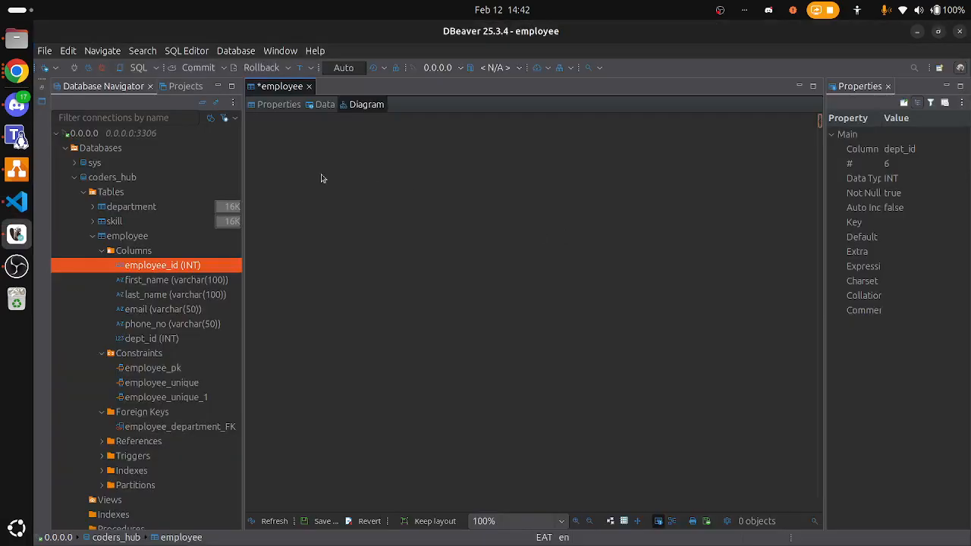
# Close the employee table editor without persisting its pending changes, after dismissing the SQL preview
pyautogui.click(309, 86)
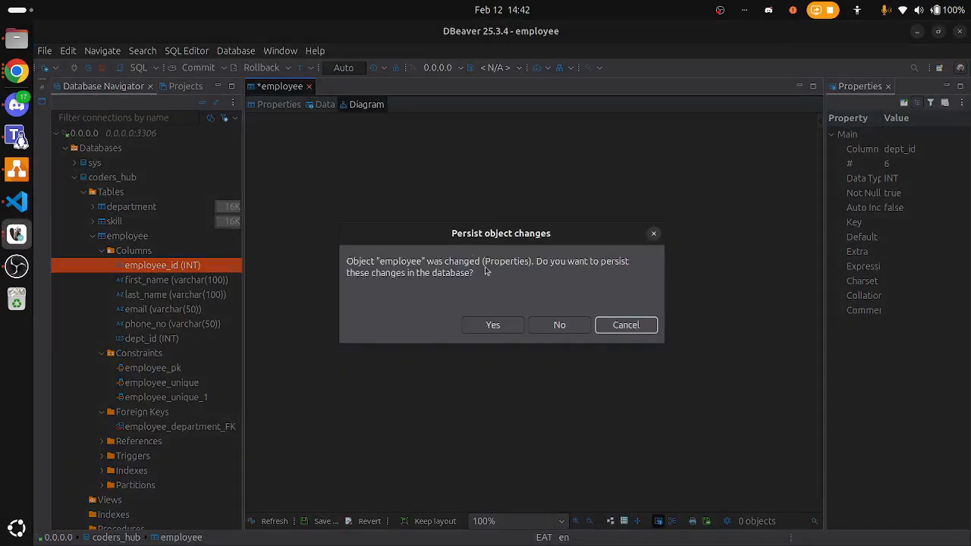
pyautogui.click(493, 326)
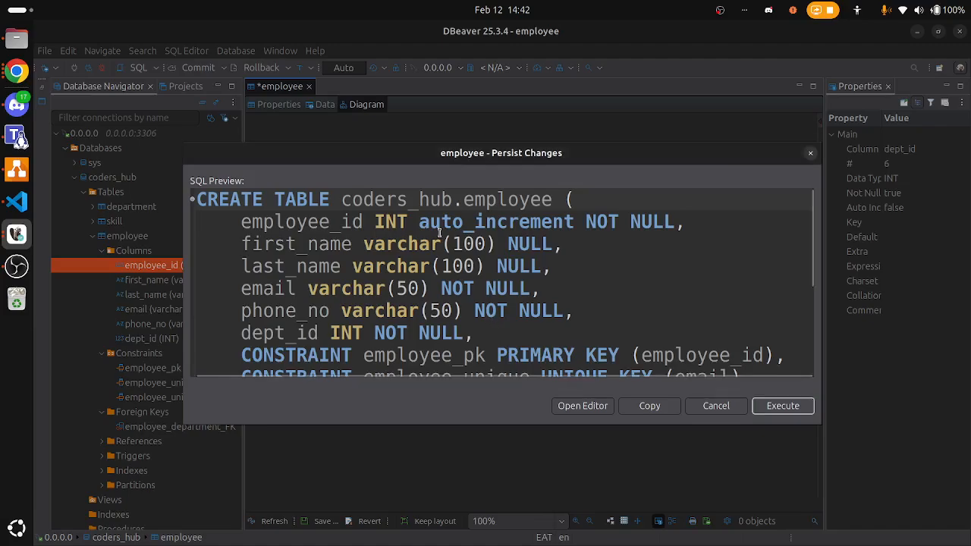
pyautogui.click(810, 152)
pyautogui.click(309, 86)
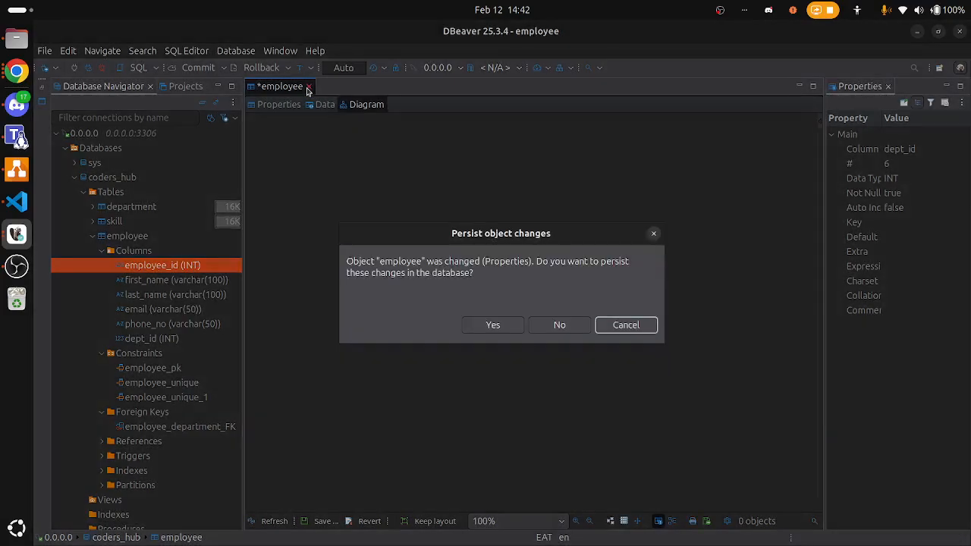
pyautogui.click(559, 324)
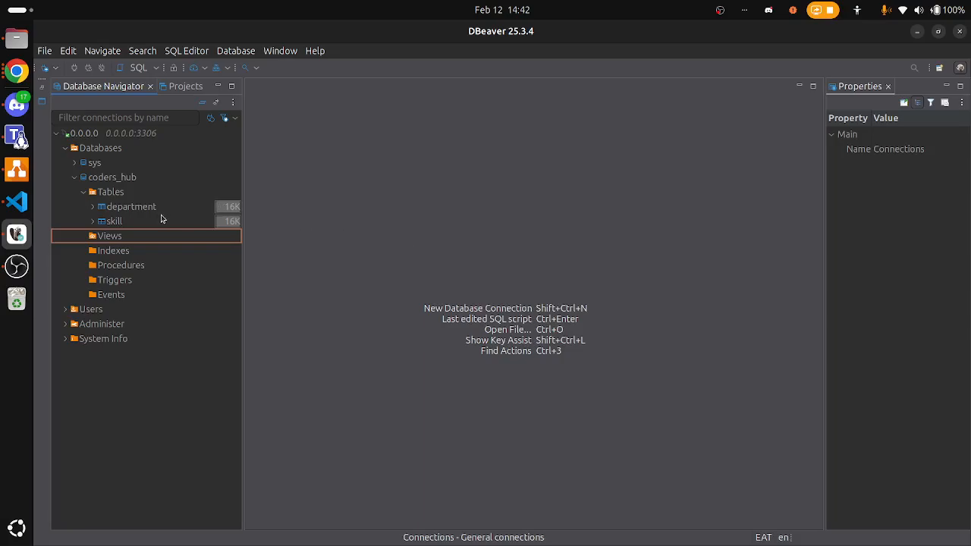
# Check the Tables folder's available actions and open an SQL script for the coders_hub database
pyautogui.click(85, 194)
pyautogui.click(85, 194)
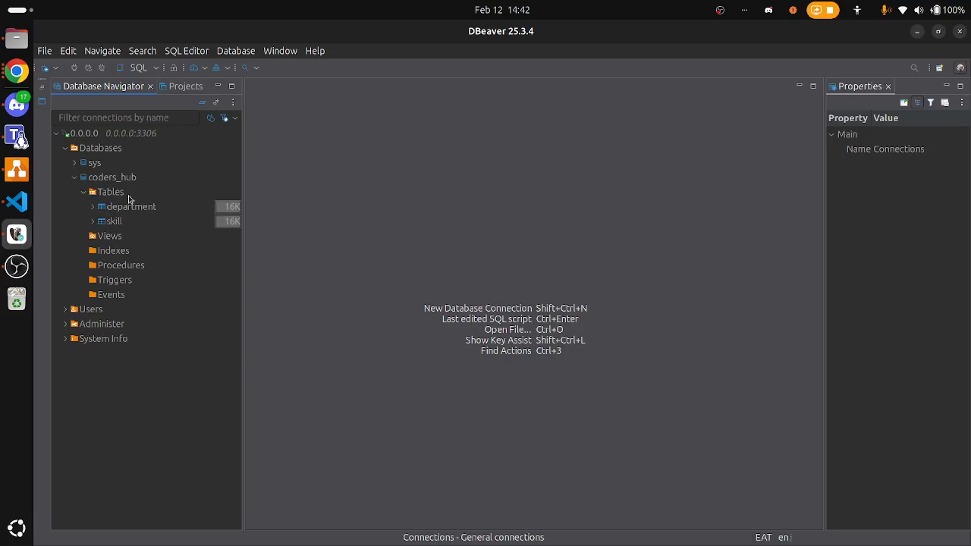
pyautogui.click(116, 196)
pyautogui.rightClick(117, 198)
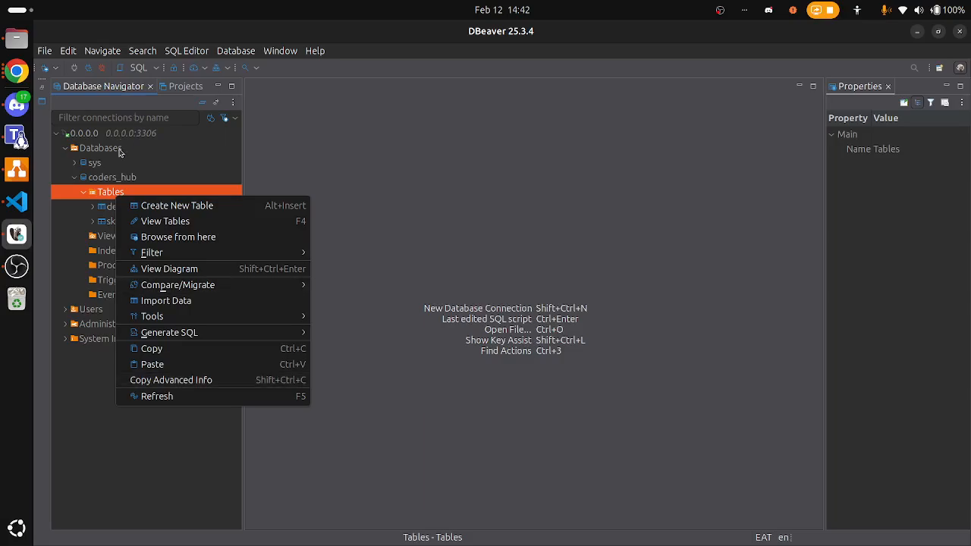
pyautogui.click(113, 179)
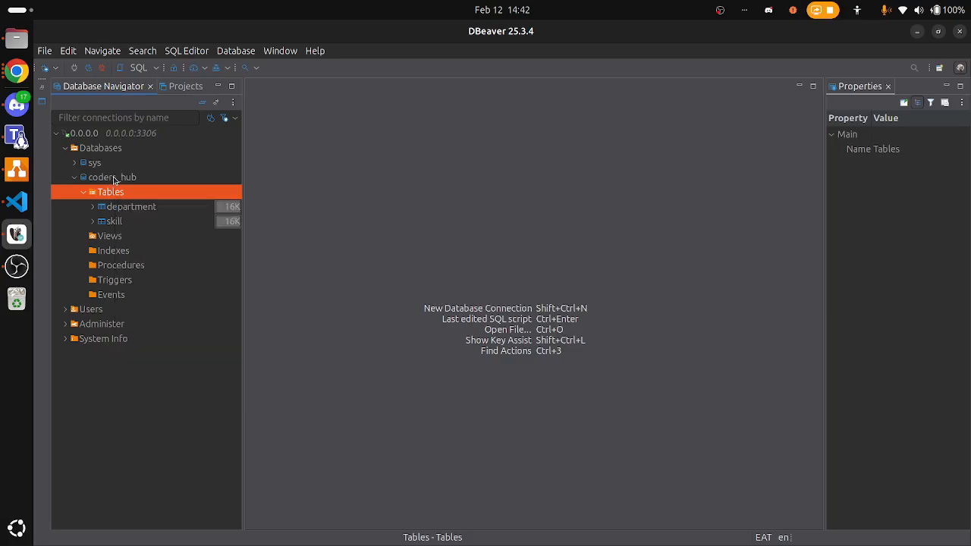
pyautogui.rightClick(114, 178)
pyautogui.moveTo(193, 207)
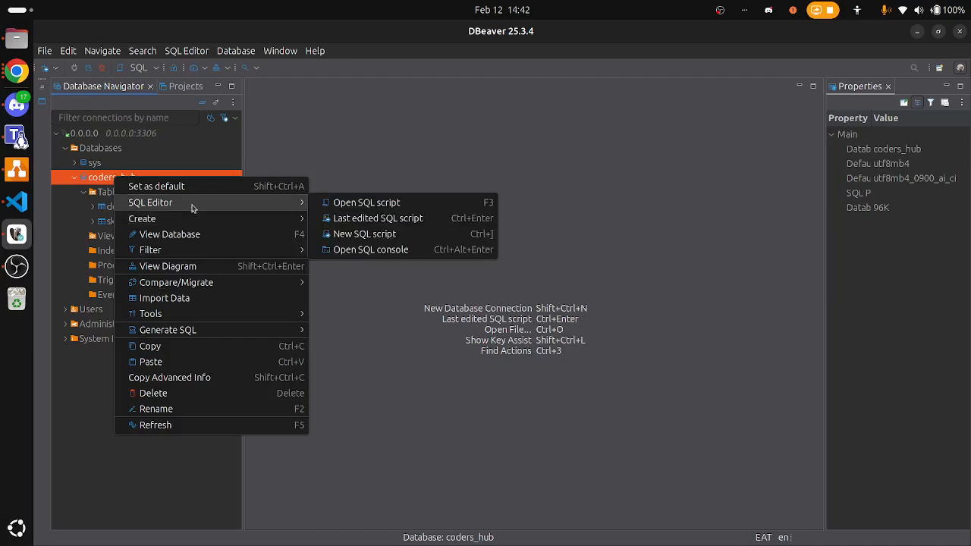
pyautogui.click(369, 202)
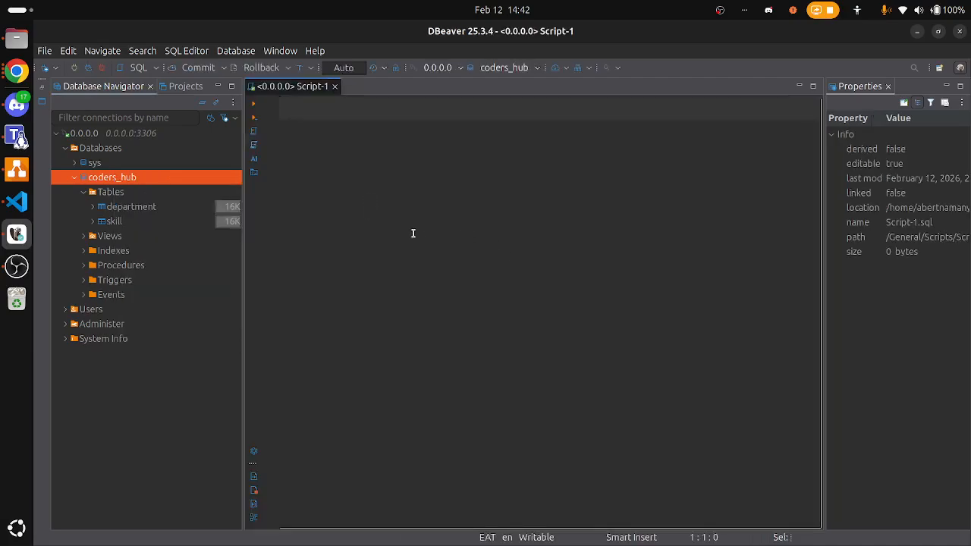
# Copy the whole CREATE TABLE coders_hub.employee script from VS Code into the empty SQL script in DBeaver
pyautogui.hotkey('alt', 'Tab')
pyautogui.hotkey('ctrl', 'a')
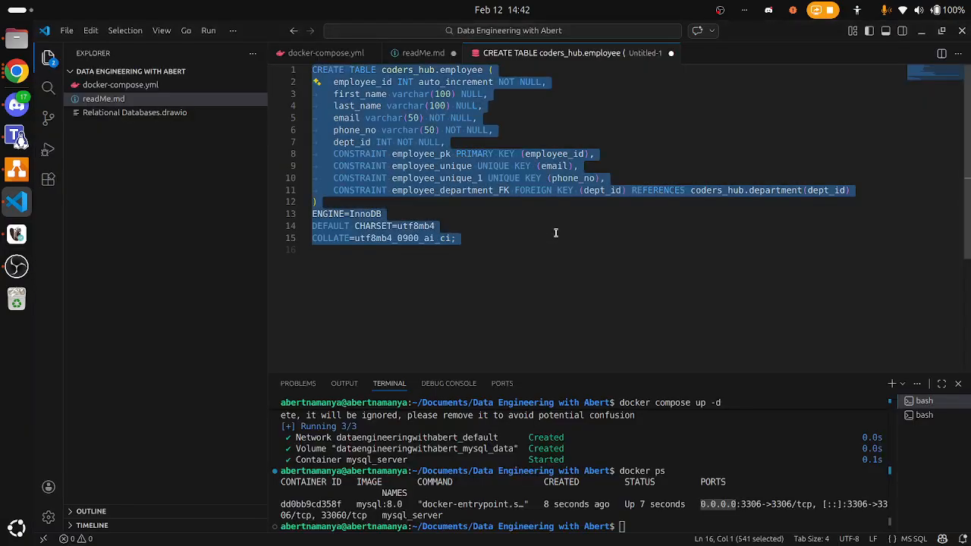
pyautogui.hotkey('alt', 'Tab')
pyautogui.hotkey('ctrl', 'v')
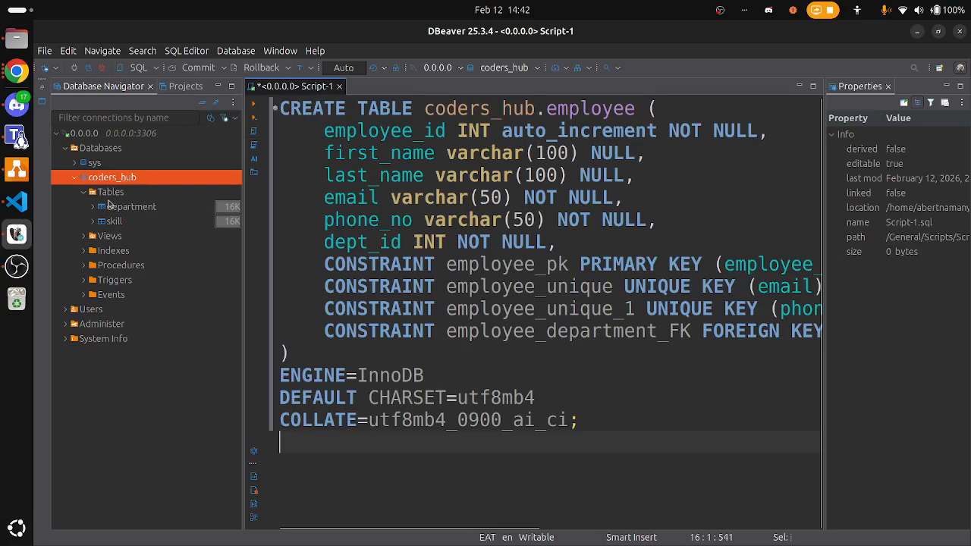
# Refresh the connection's Databases node and close the SQL script
pyautogui.click(104, 152)
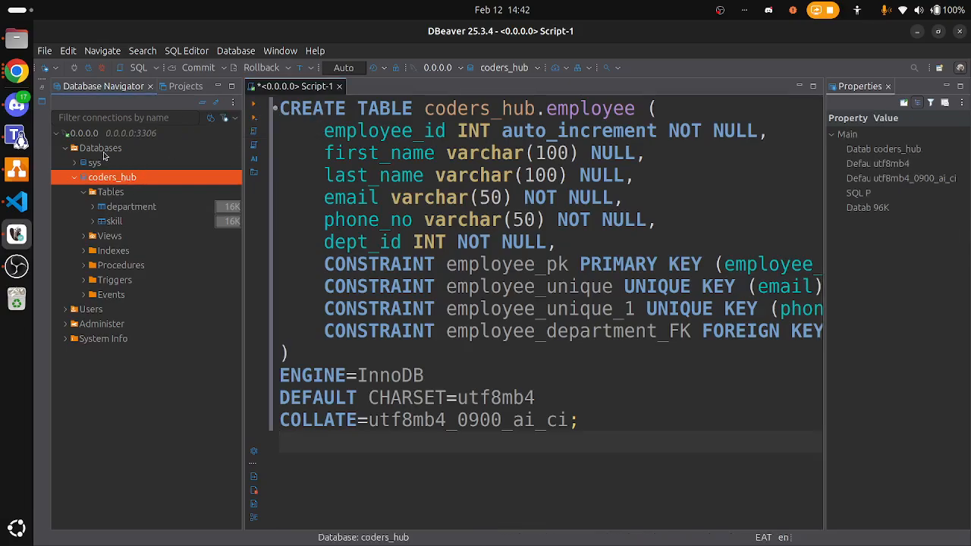
pyautogui.rightClick(103, 152)
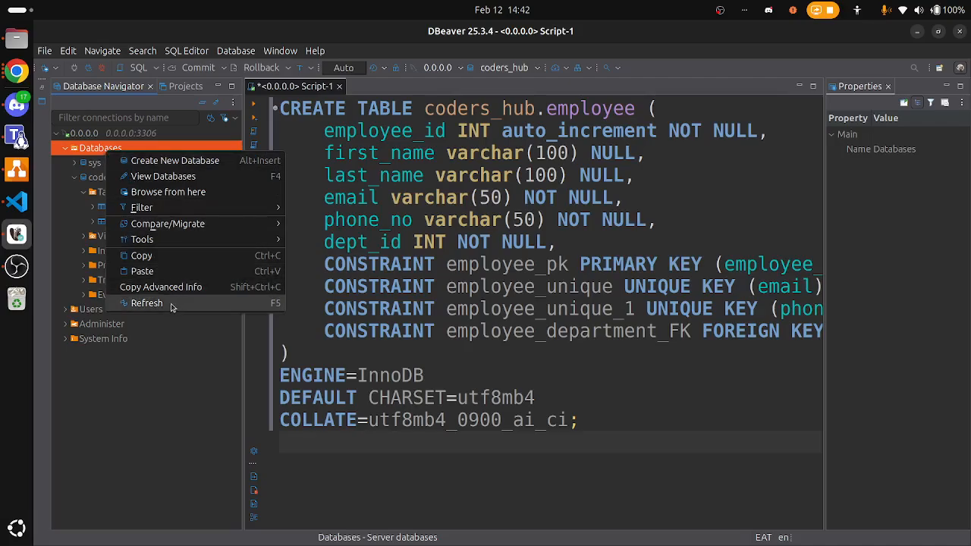
pyautogui.click(147, 302)
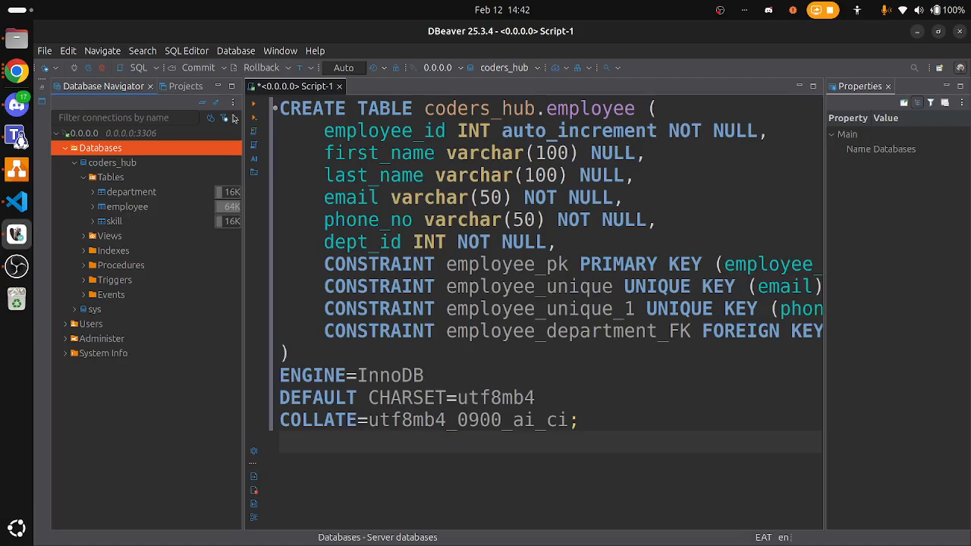
pyautogui.click(339, 86)
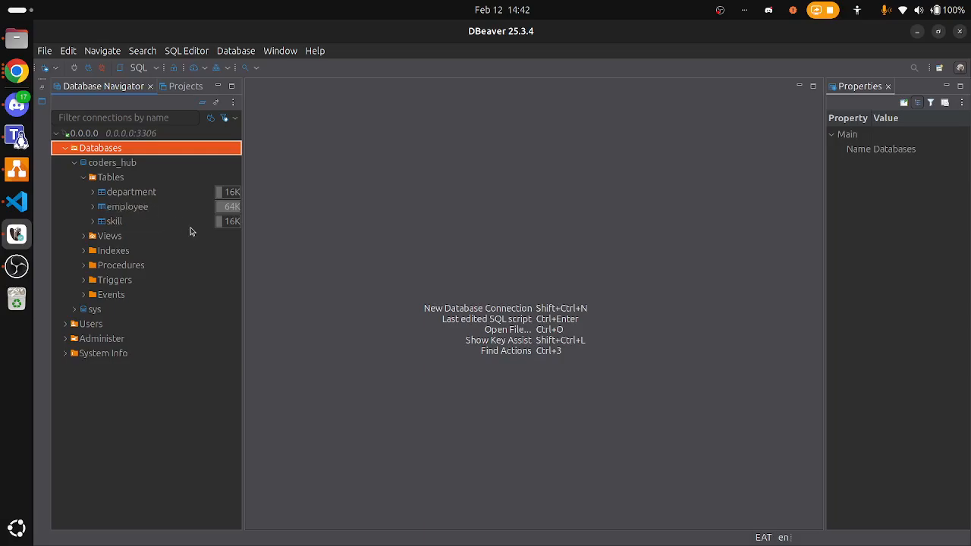
# Open the employee table's diagram and spread the department and employee entities farther apart
pyautogui.doubleClick(145, 207)
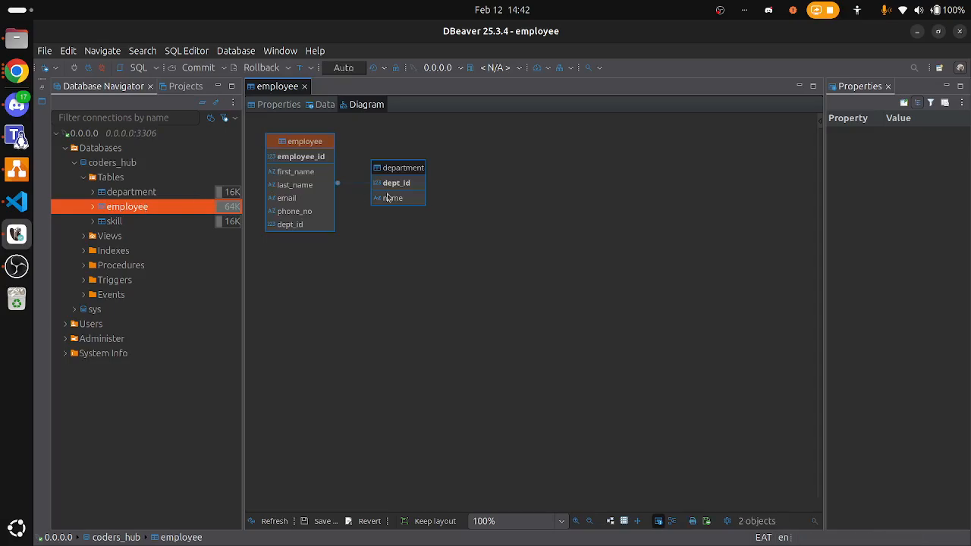
pyautogui.click(419, 170)
pyautogui.moveTo(415, 170); pyautogui.dragTo(529, 173)
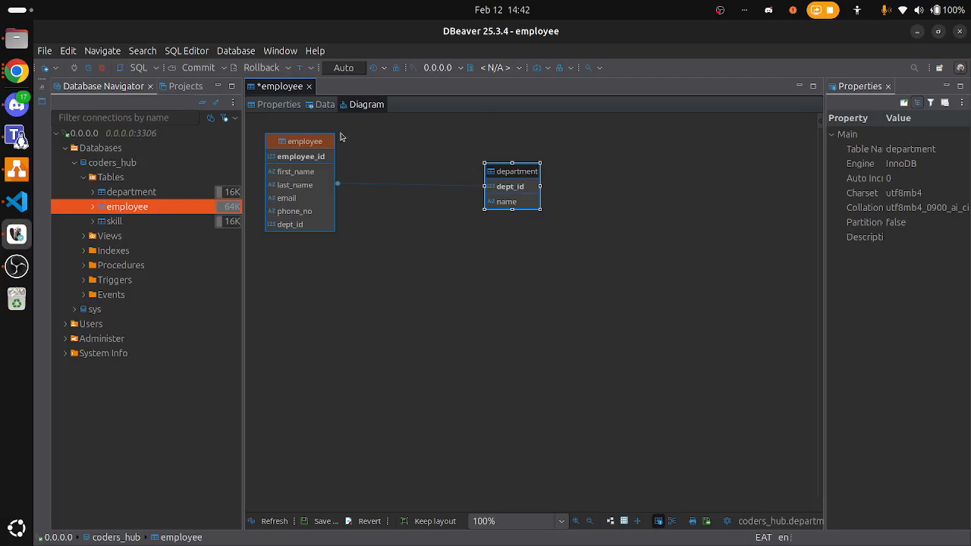
pyautogui.moveTo(324, 142); pyautogui.dragTo(322, 209)
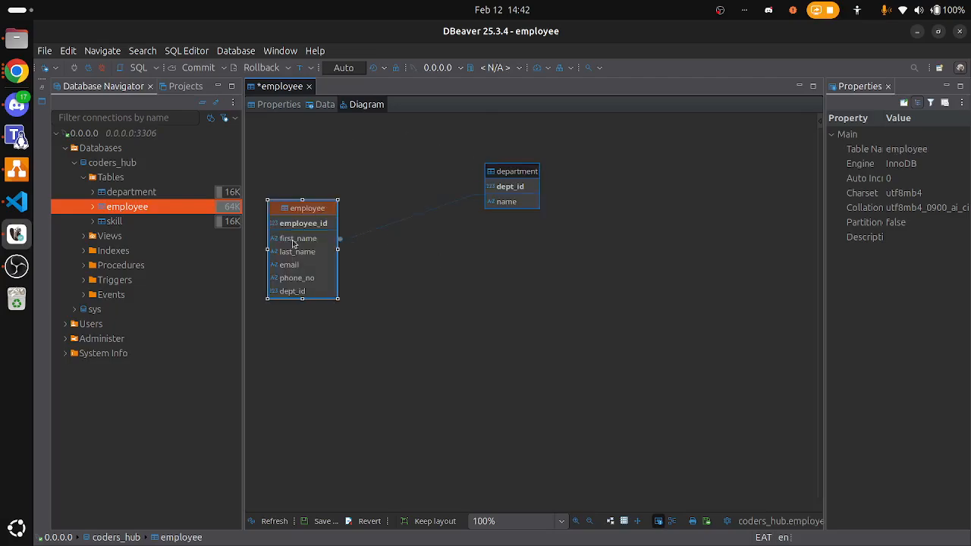
# Compare the employee table's diagram with the draw.io entity diagram and highlight the dept_id link between employee and department
pyautogui.click(17, 168)
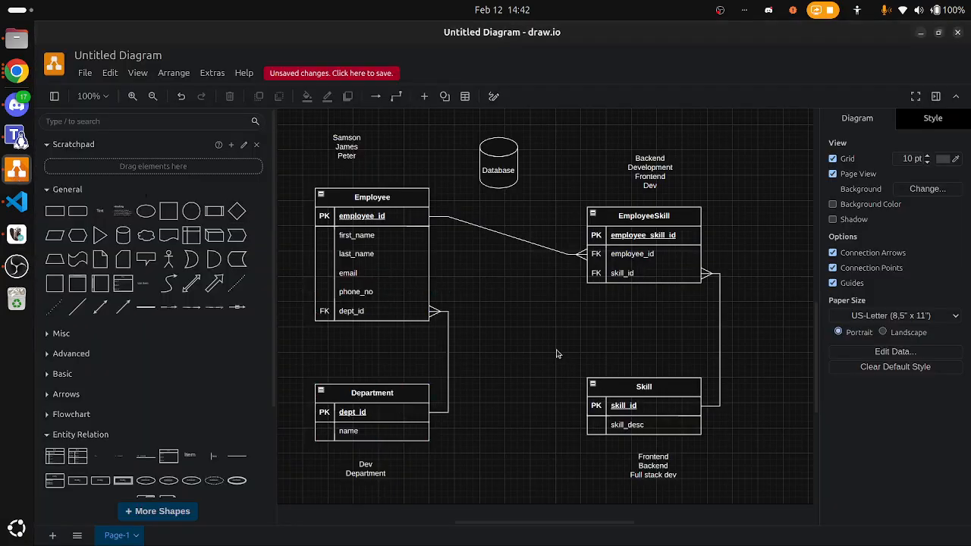
pyautogui.hotkey('alt', 'Tab')
pyautogui.click(478, 236)
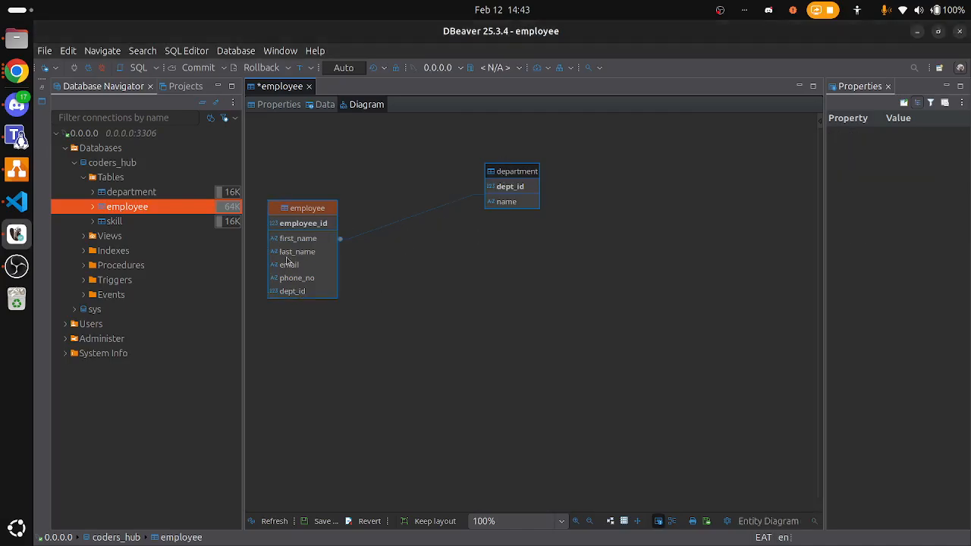
pyautogui.click(514, 190)
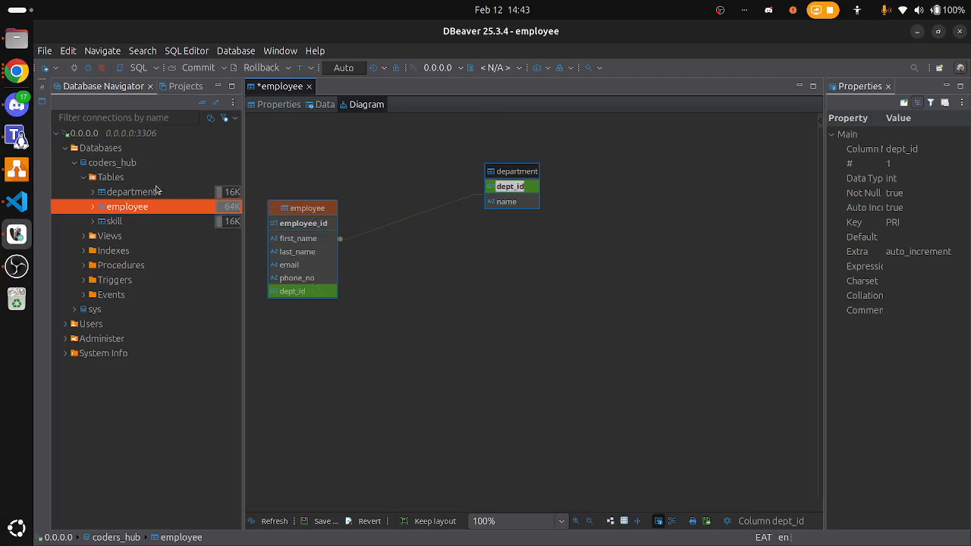
# Close the employee table editor without persisting its diagram changes, after checking the Tables folder's available actions
pyautogui.rightClick(119, 180)
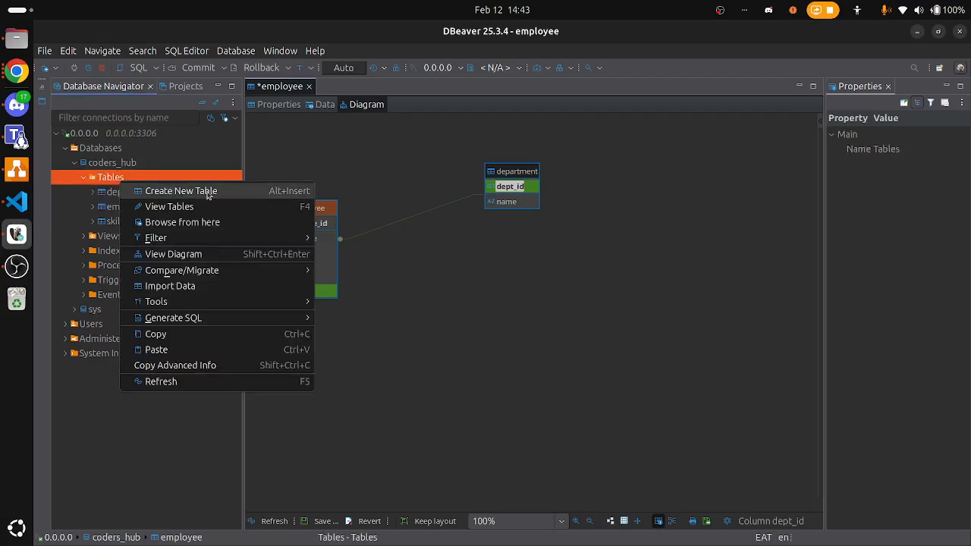
pyautogui.click(505, 361)
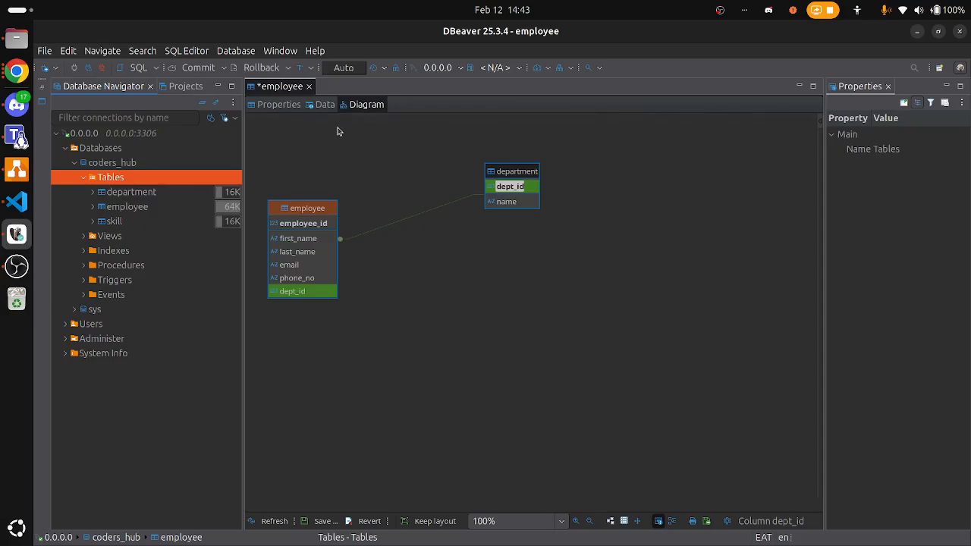
pyautogui.click(322, 105)
pyautogui.click(361, 104)
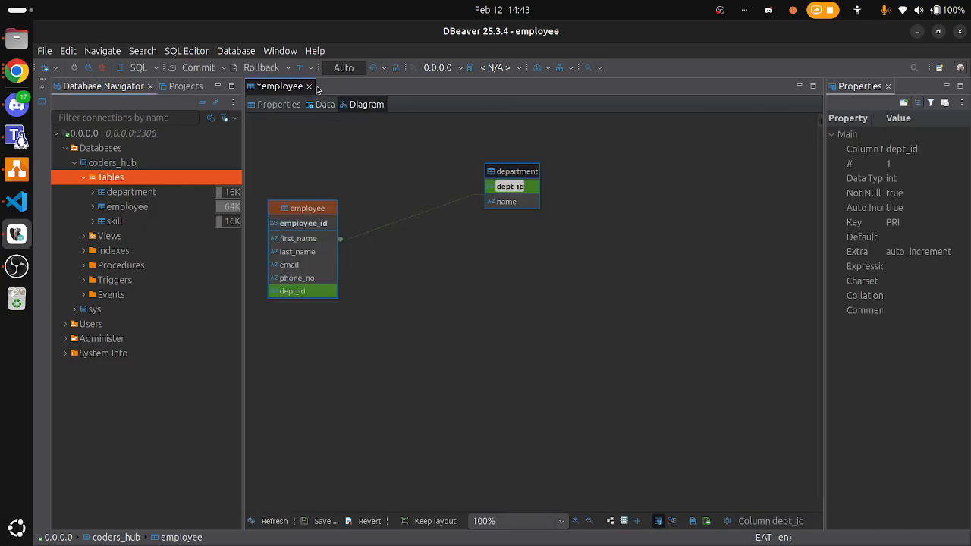
pyautogui.click(309, 87)
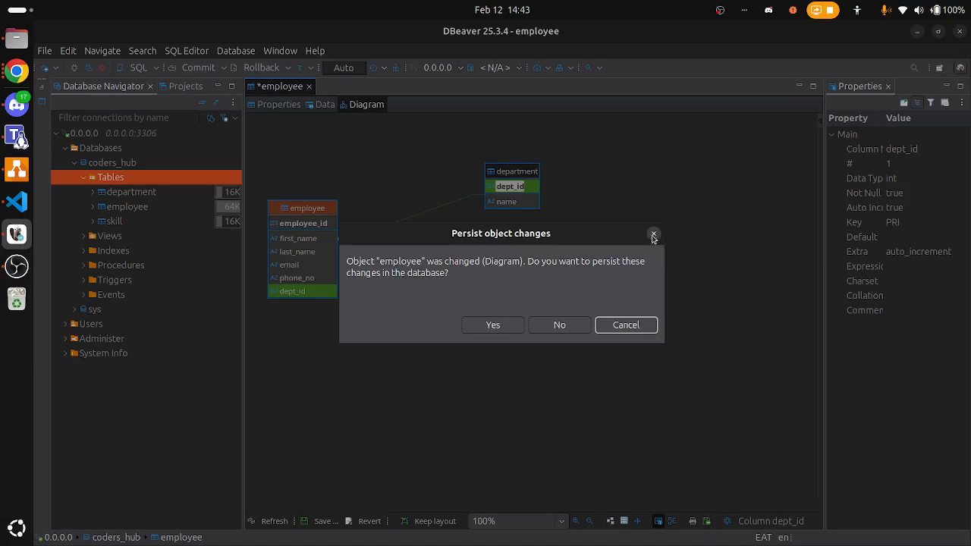
pyautogui.click(543, 324)
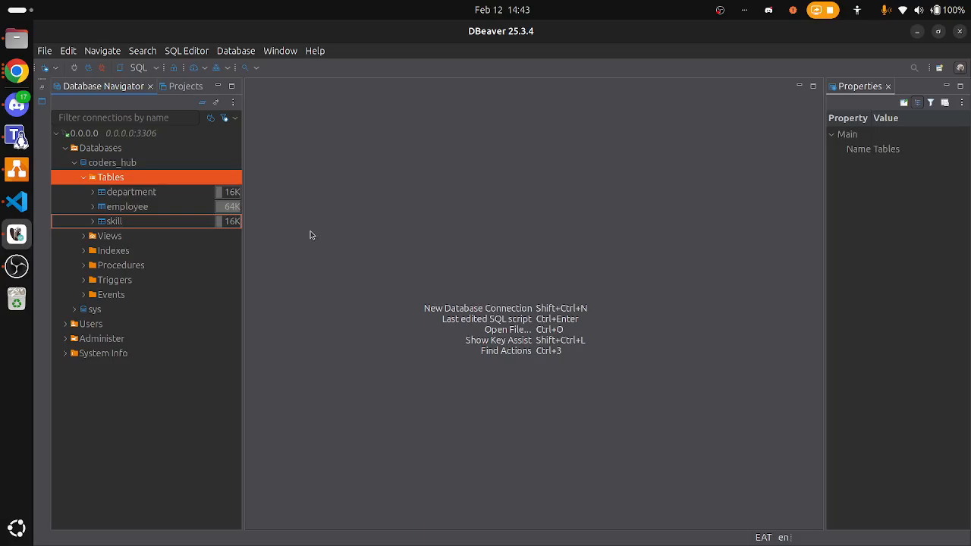
# View the diagrams of the skill, department and employee tables, and close the employee one
pyautogui.doubleClick(152, 222)
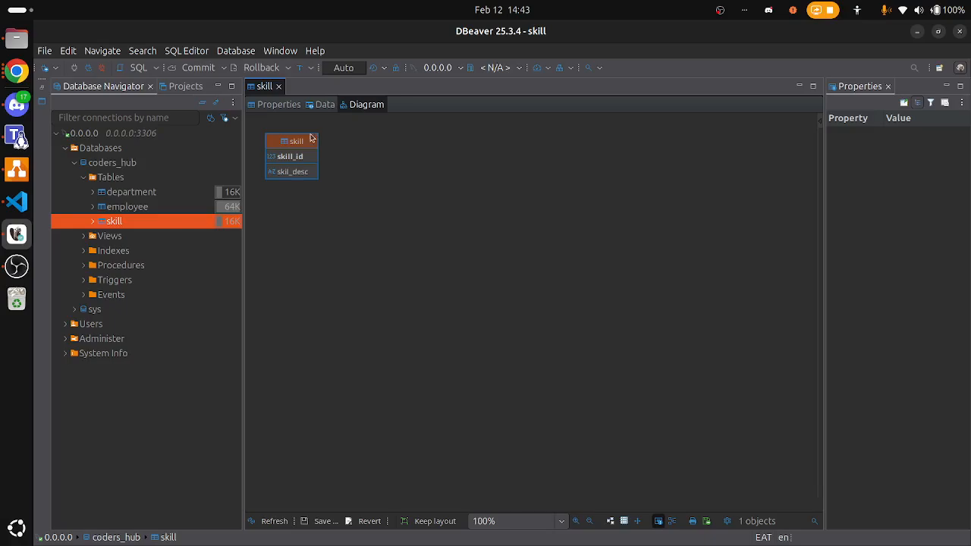
pyautogui.click(123, 195)
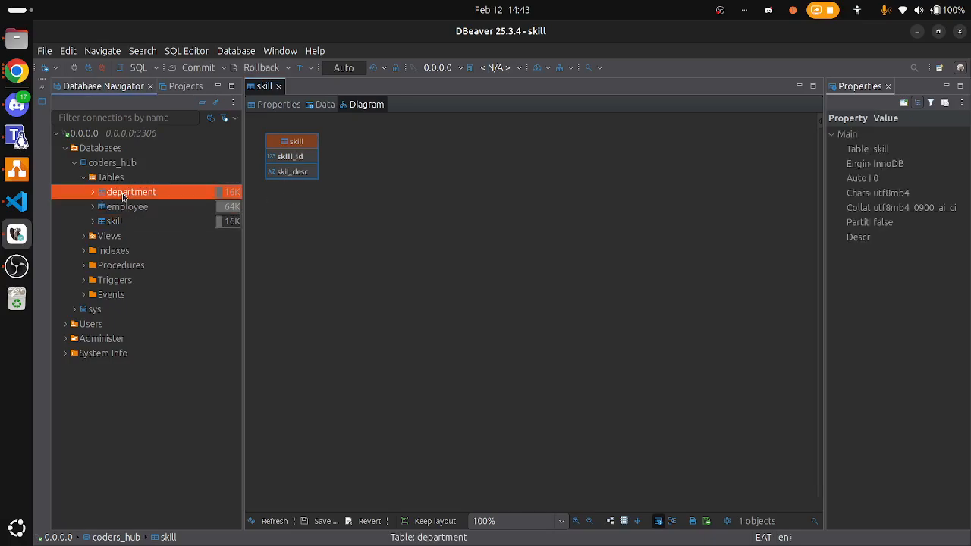
pyautogui.doubleClick(122, 196)
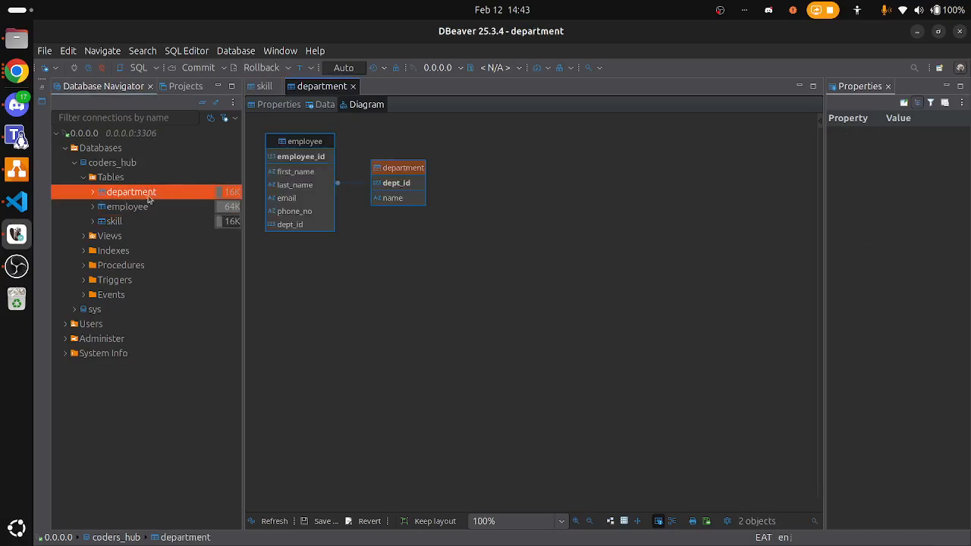
pyautogui.doubleClick(135, 208)
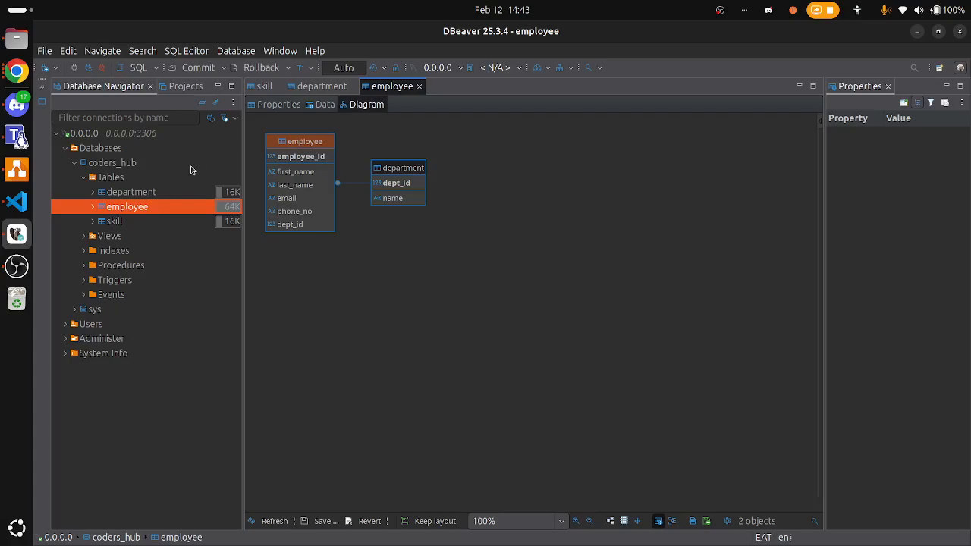
pyautogui.click(418, 86)
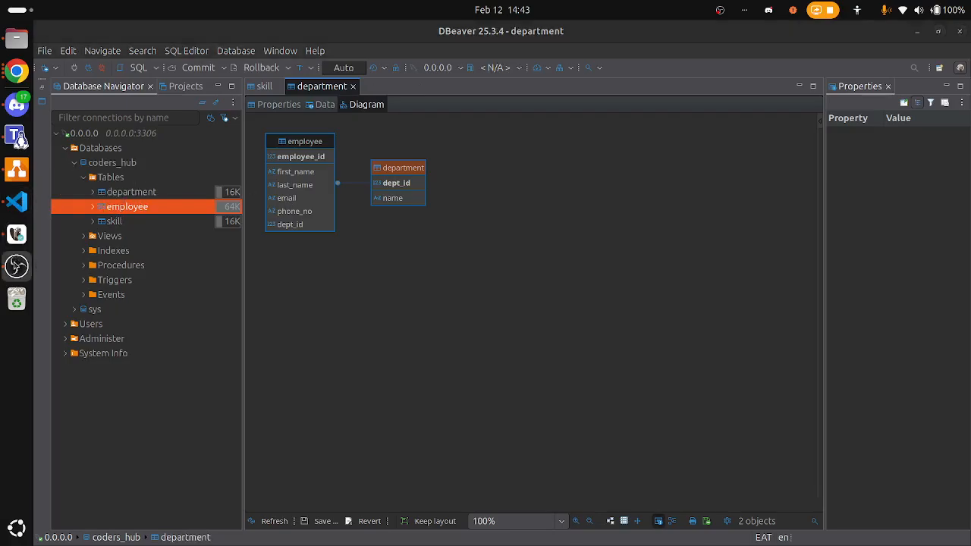
# Check the EmployeeSkill entity in the draw.io diagram and create a new table in coders_hub in DBeaver
pyautogui.click(16, 168)
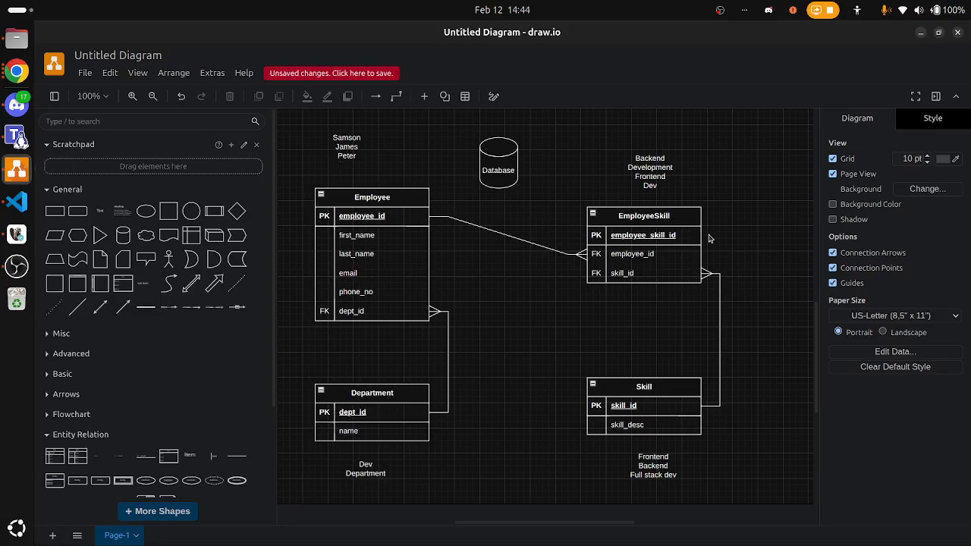
pyautogui.moveTo(658, 211)
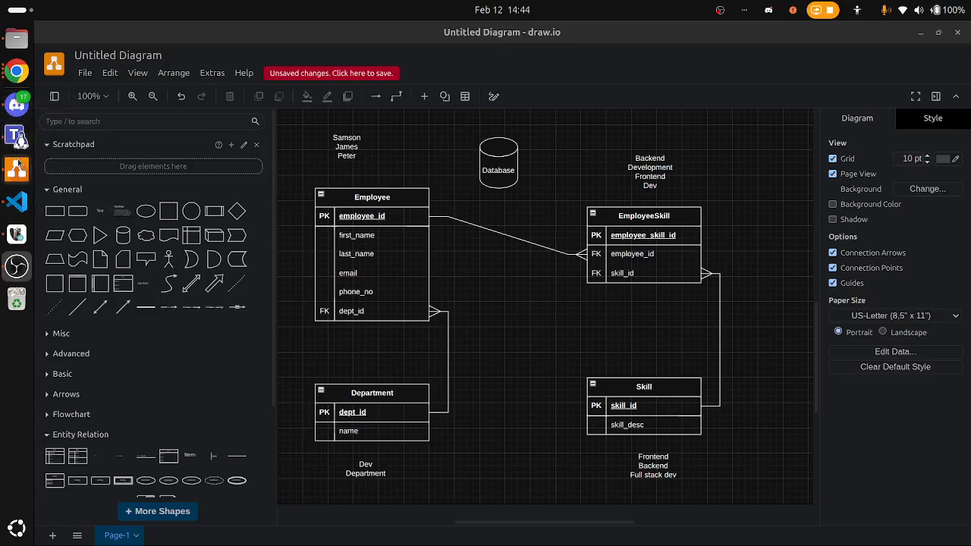
pyautogui.click(17, 234)
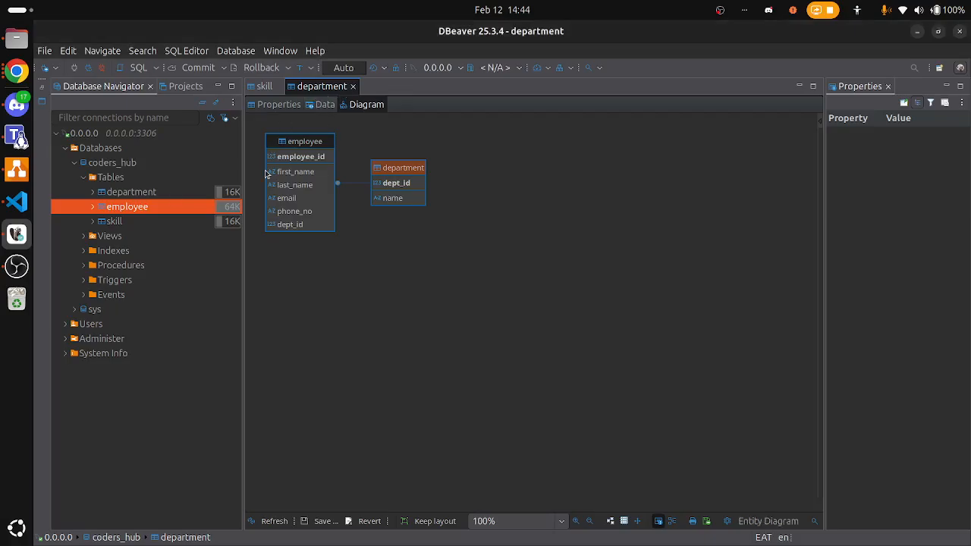
pyautogui.rightClick(134, 180)
pyautogui.click(192, 187)
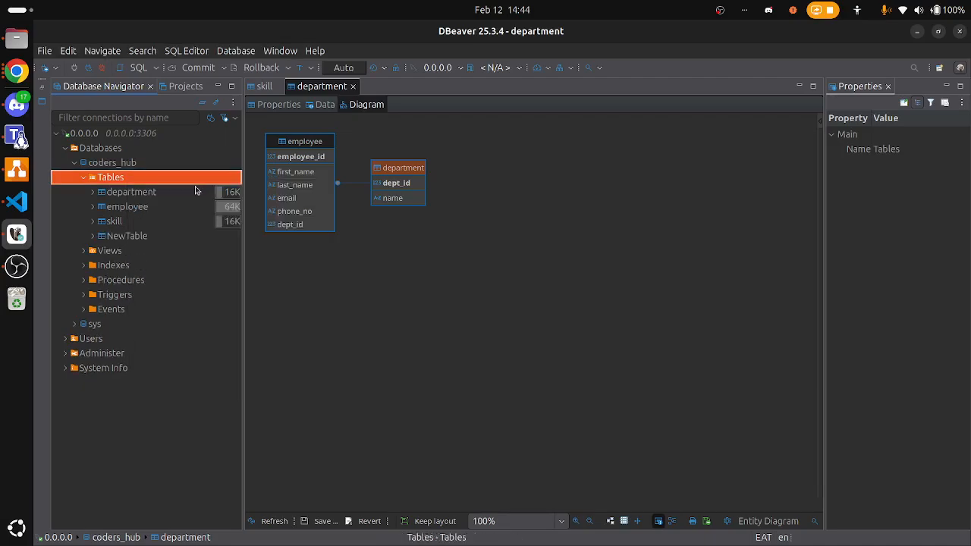
# Name the new table employee_skill, following the EmployeeSkill entity in the draw.io diagram
pyautogui.doubleClick(342, 123)
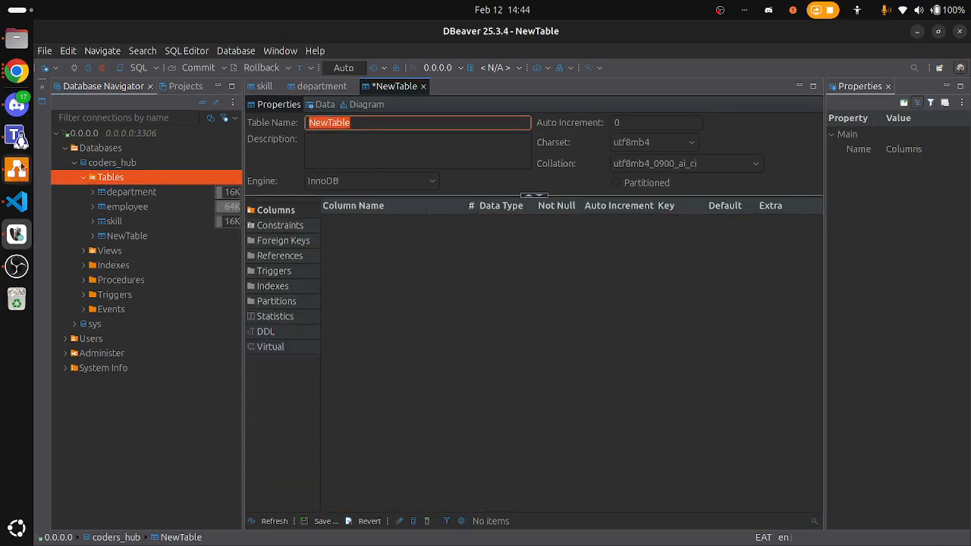
pyautogui.click(15, 169)
pyautogui.hotkey('alt', 'Tab')
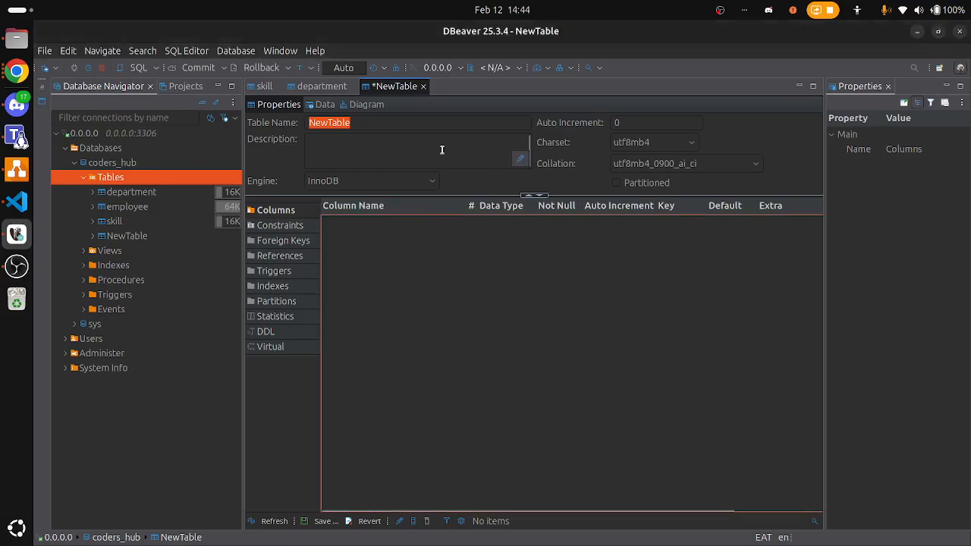
pyautogui.write('sol')
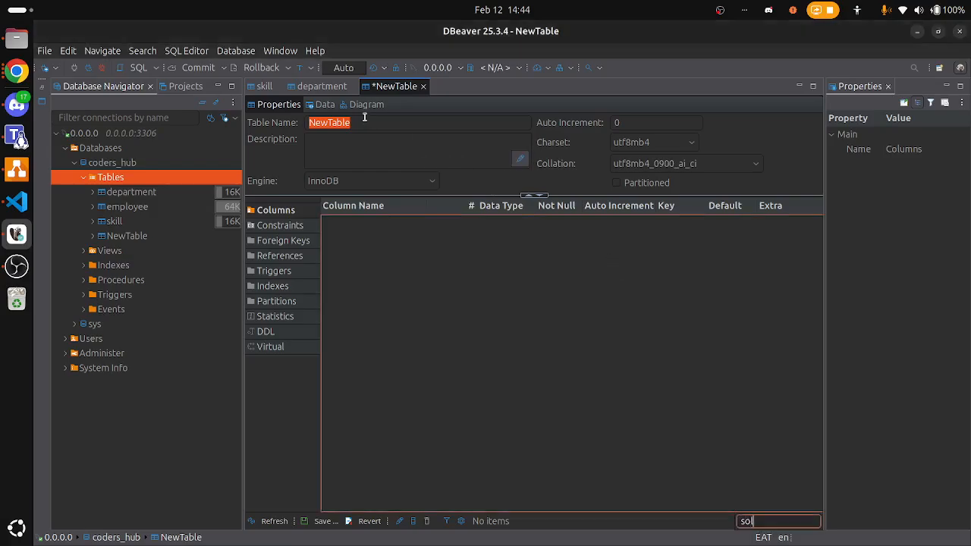
pyautogui.click(338, 124)
pyautogui.doubleClick(336, 124)
pyautogui.write('solp')
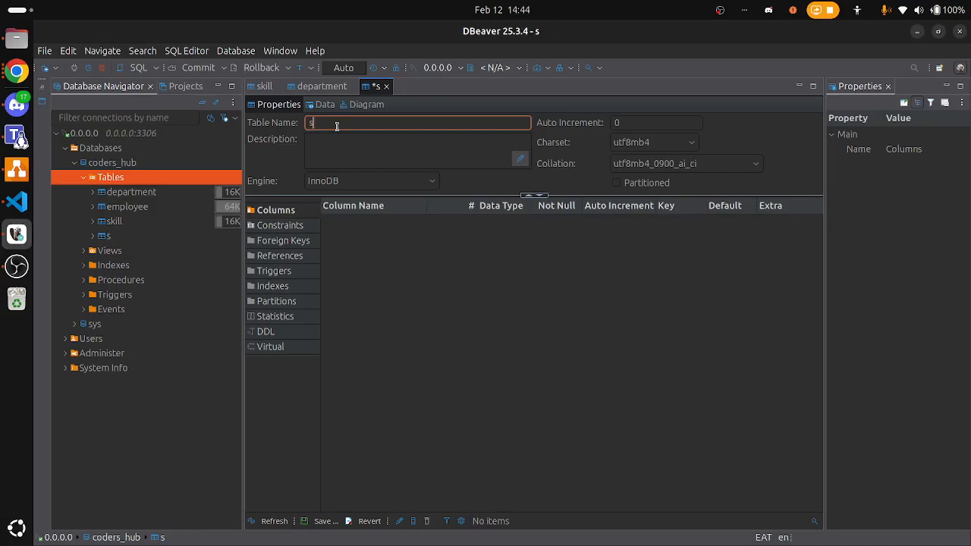
pyautogui.press('BackSpace')
pyautogui.press('BackSpace')
pyautogui.press('BackSpace')
pyautogui.press('BackSpace')
pyautogui.write('em')
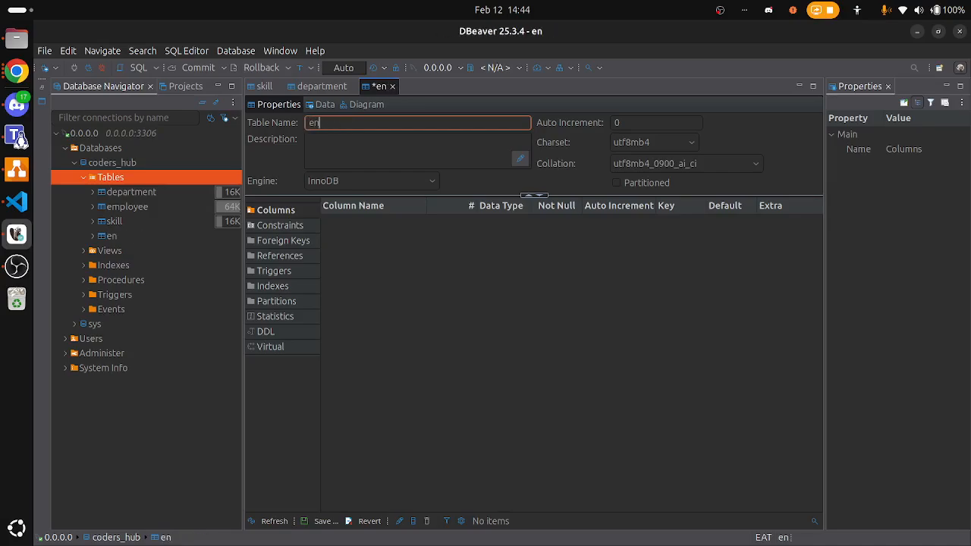
pyautogui.press('BackSpace')
pyautogui.write('mp')
pyautogui.press('BackSpace')
pyautogui.write('pl')
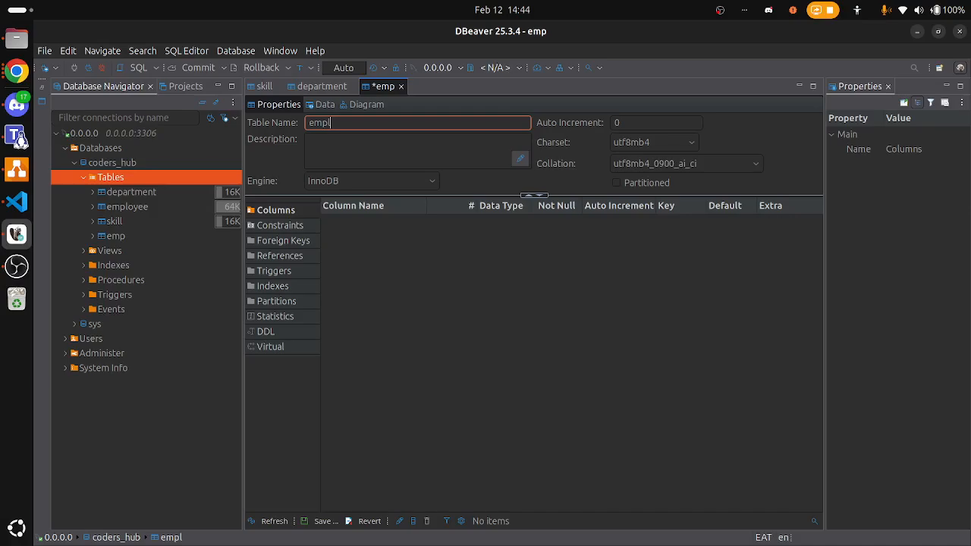
pyautogui.write('oyee_skill')
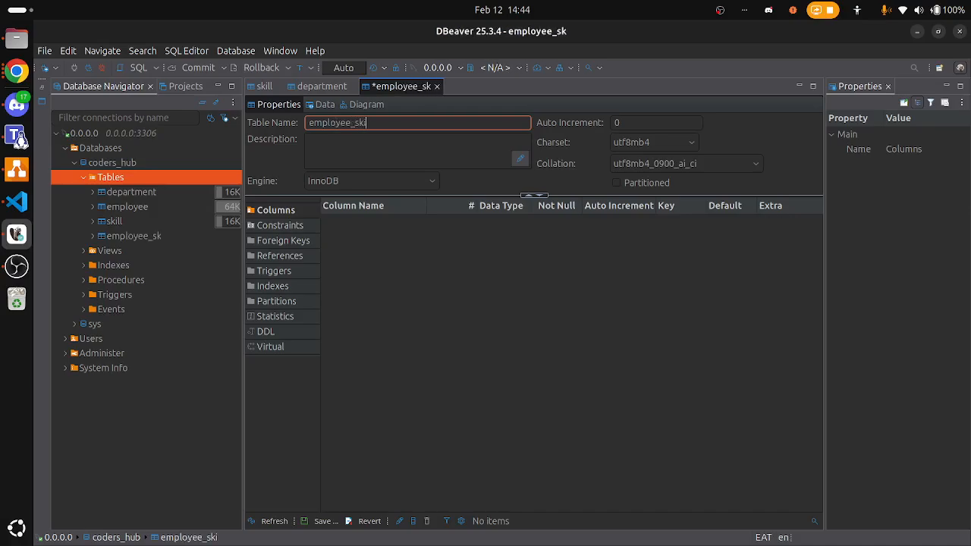
# Add an employee_skill_id column to the employee_skill table, with auto increment and a primary key, leaving the type as varchar(100)
pyautogui.rightClick(427, 244)
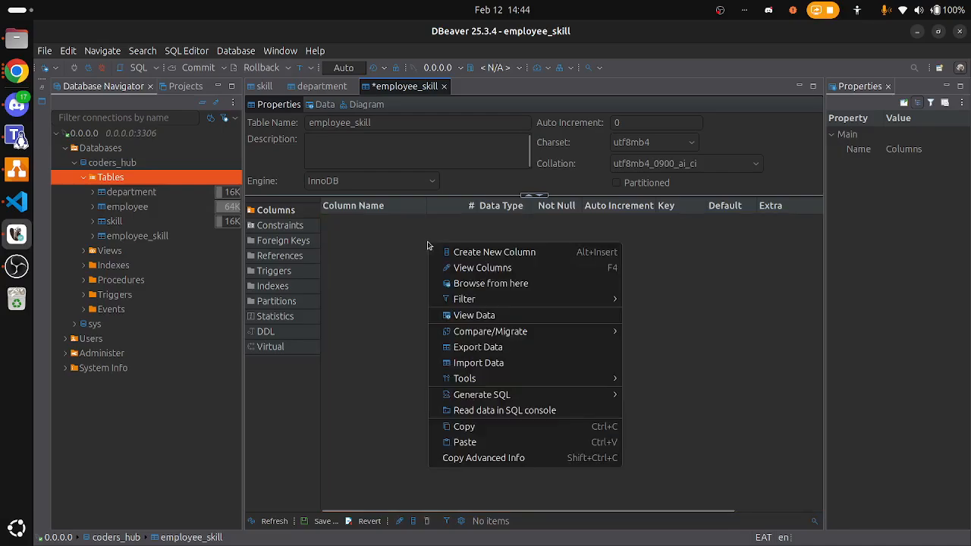
pyautogui.click(467, 255)
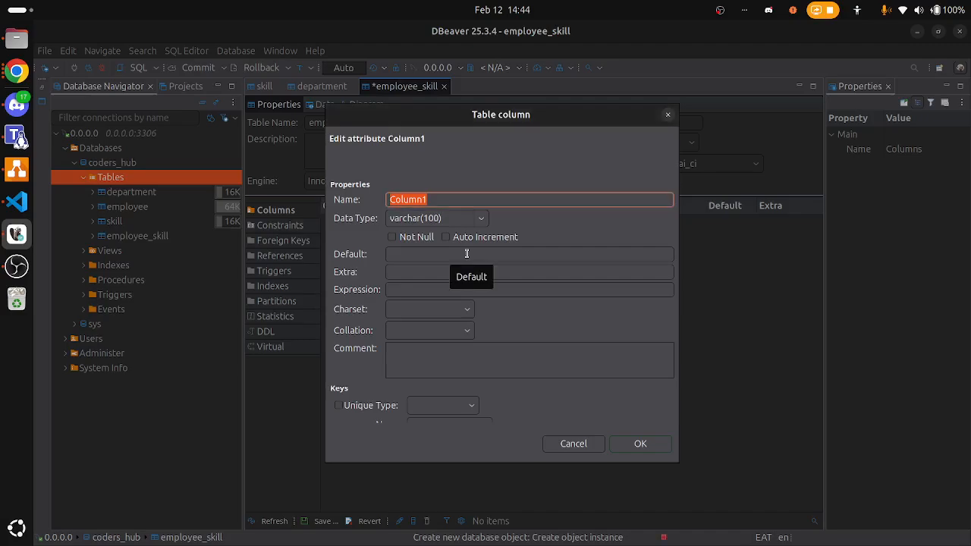
pyautogui.write('emplo')
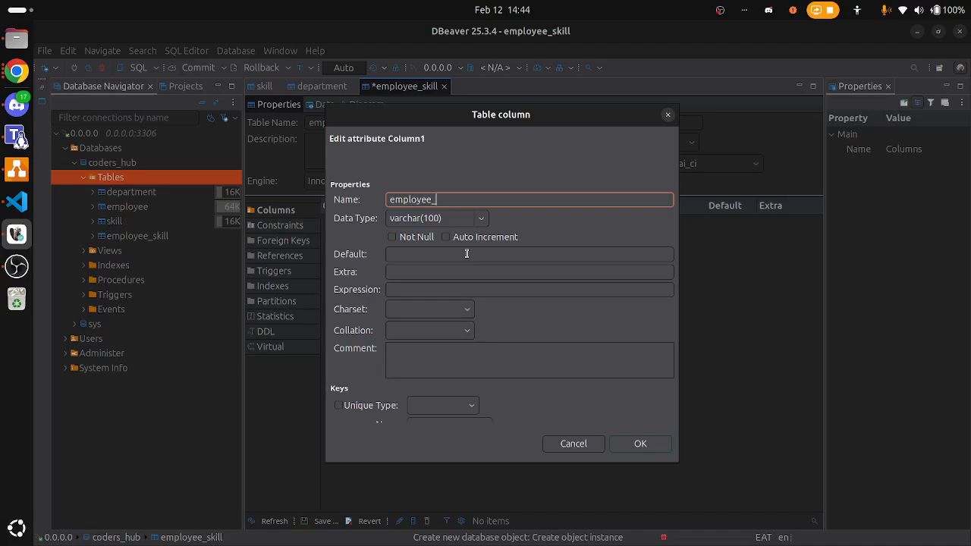
pyautogui.write('yee_skill_id')
pyautogui.click(452, 238)
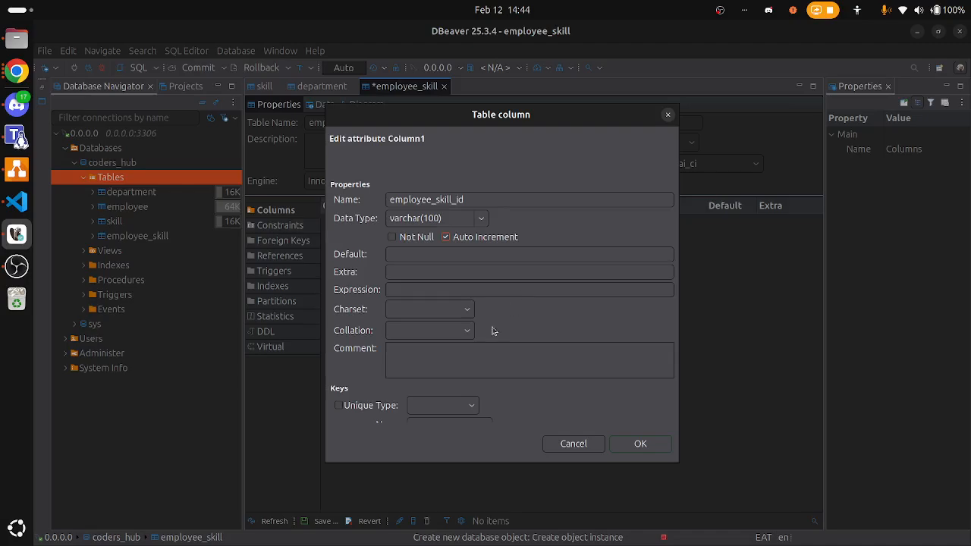
pyautogui.click(346, 408)
pyautogui.click(630, 443)
# Add an employee_id column of type INT to the employee_skill table
pyautogui.rightClick(481, 342)
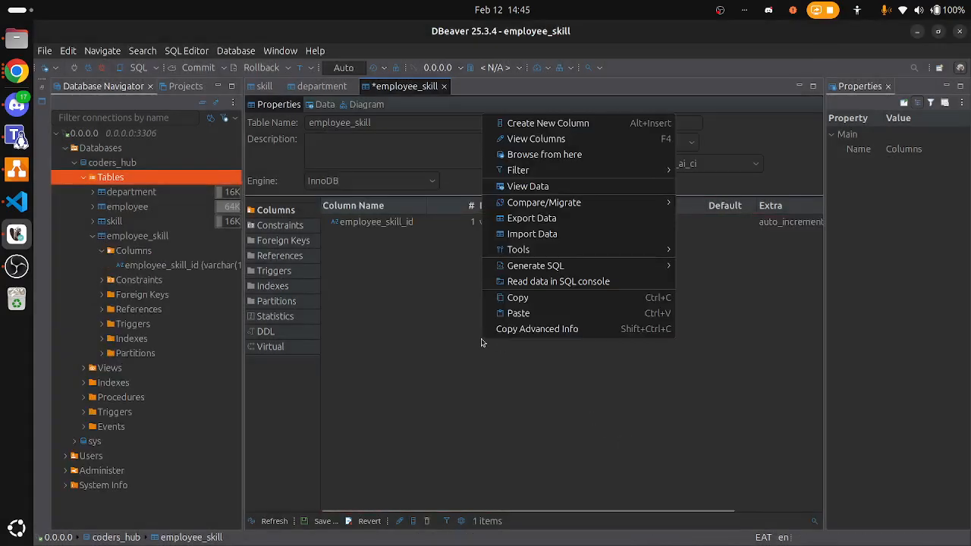
pyautogui.click(568, 124)
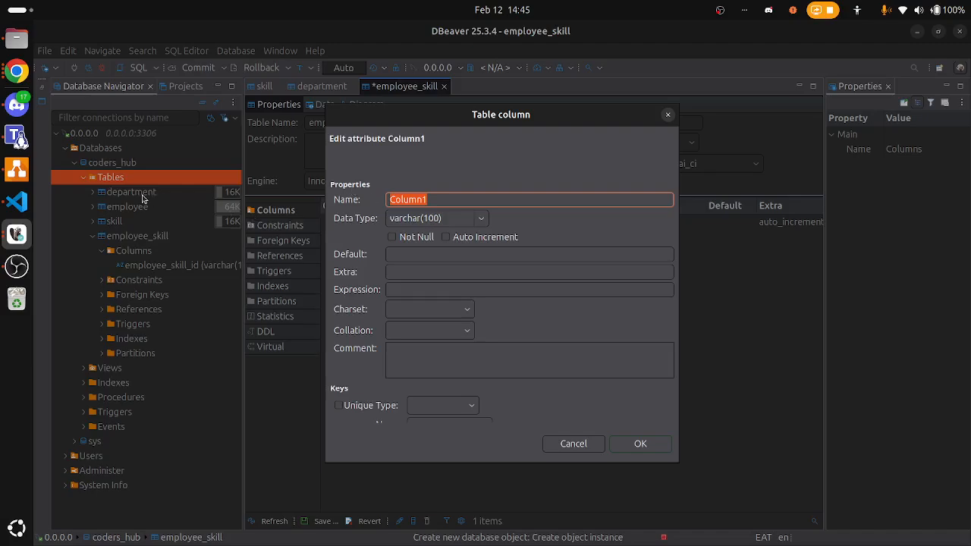
pyautogui.write('employee_id')
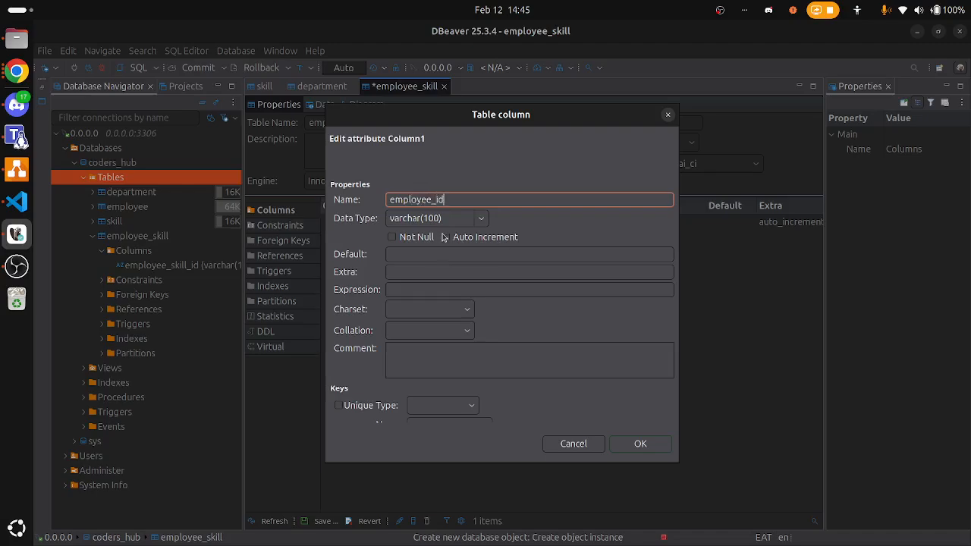
pyautogui.click(480, 217)
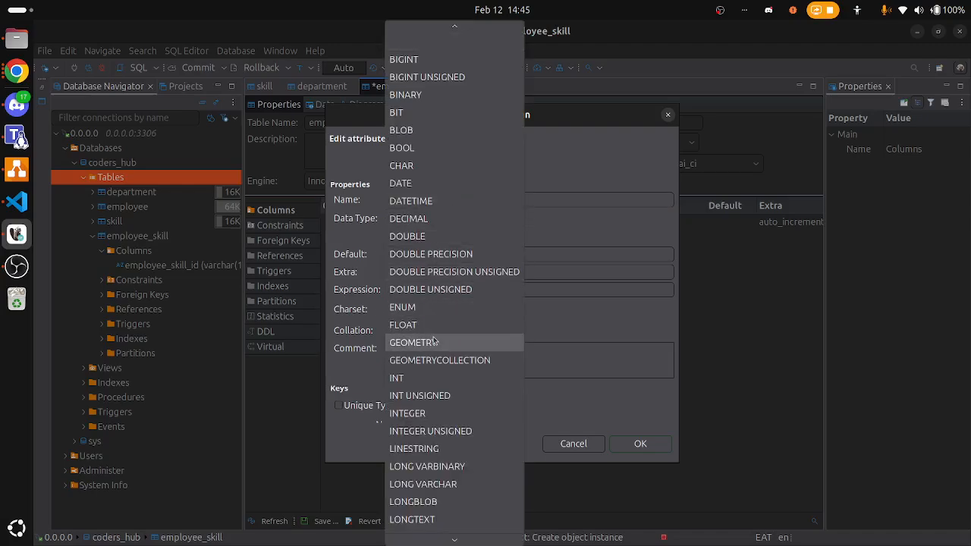
pyautogui.click(417, 377)
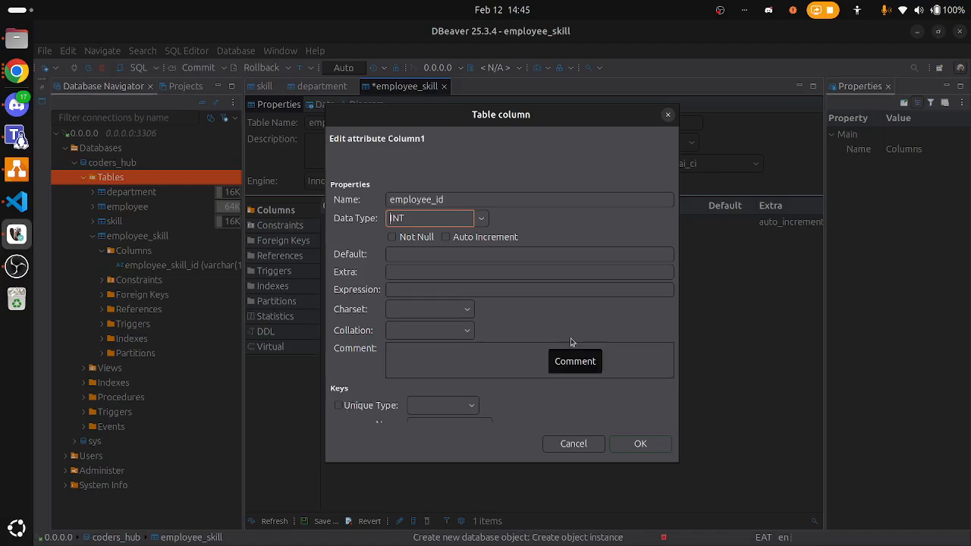
pyautogui.click(645, 442)
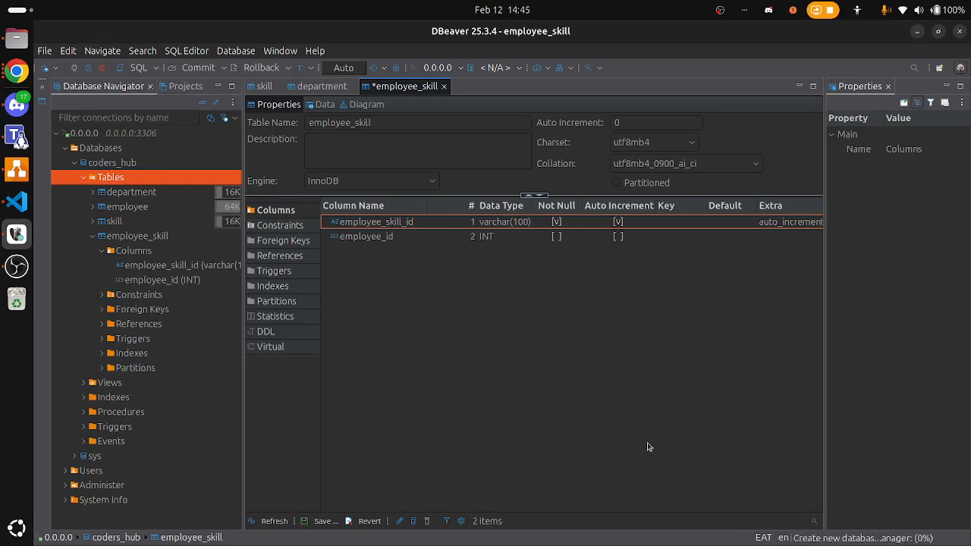
# Add a skill_id column of type INT to the employee_skill table
pyautogui.rightClick(455, 327)
pyautogui.click(529, 107)
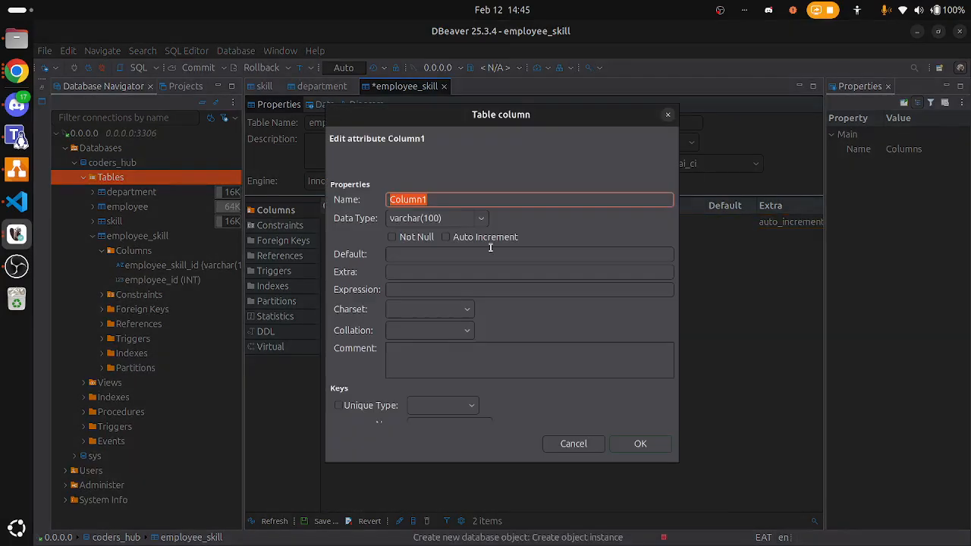
pyautogui.write('d')
pyautogui.press('BackSpace')
pyautogui.write('skill_id')
pyautogui.click(481, 217)
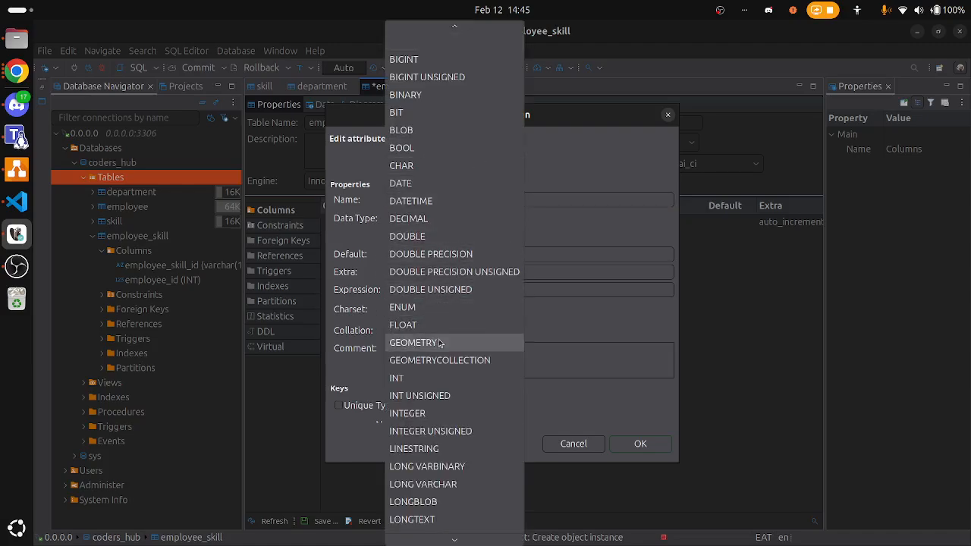
pyautogui.click(424, 379)
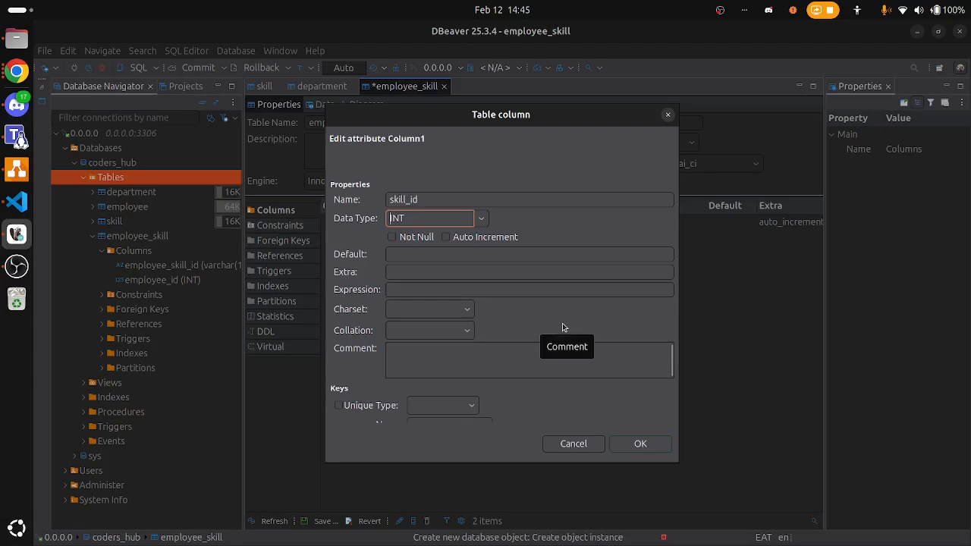
pyautogui.click(640, 443)
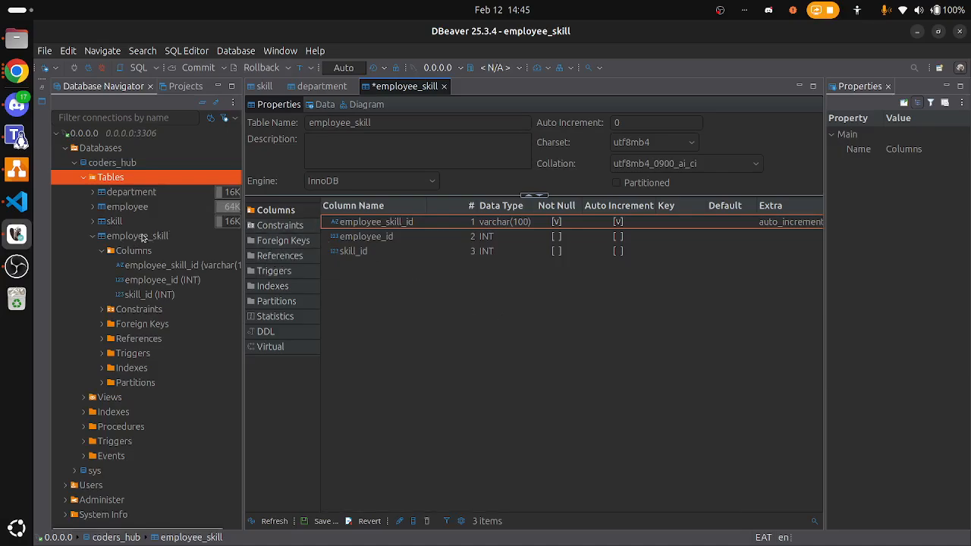
# Collapse the employee_skill table in the database tree and look at the skill and employee tables
pyautogui.click(93, 236)
pyautogui.click(131, 221)
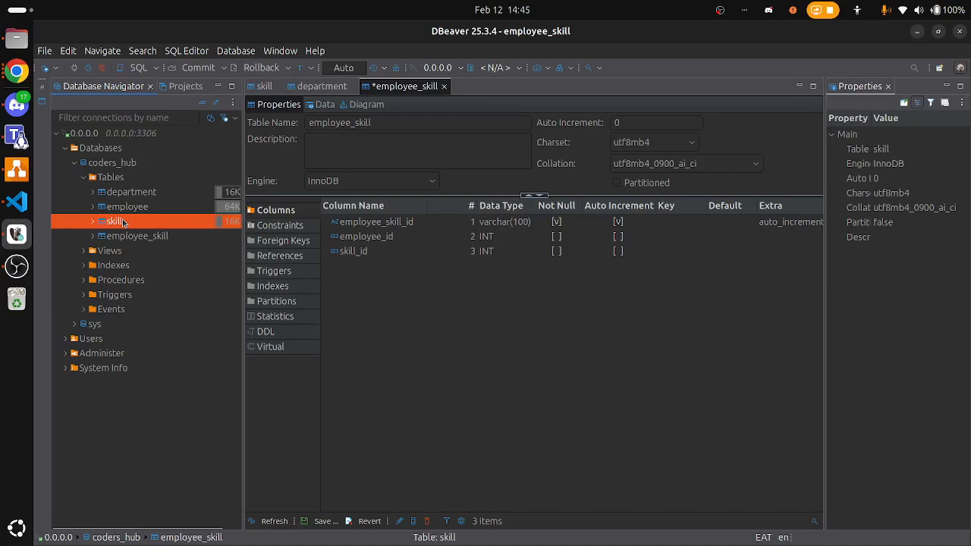
pyautogui.click(135, 208)
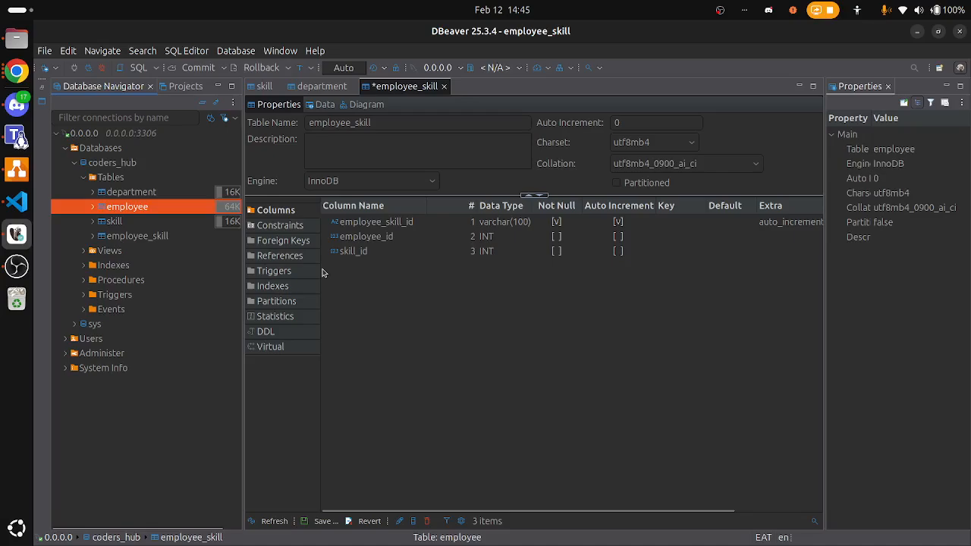
# Create a foreign key from employee_id in employee_skill to the employee table's primary key, with No Action on delete and update
pyautogui.click(300, 244)
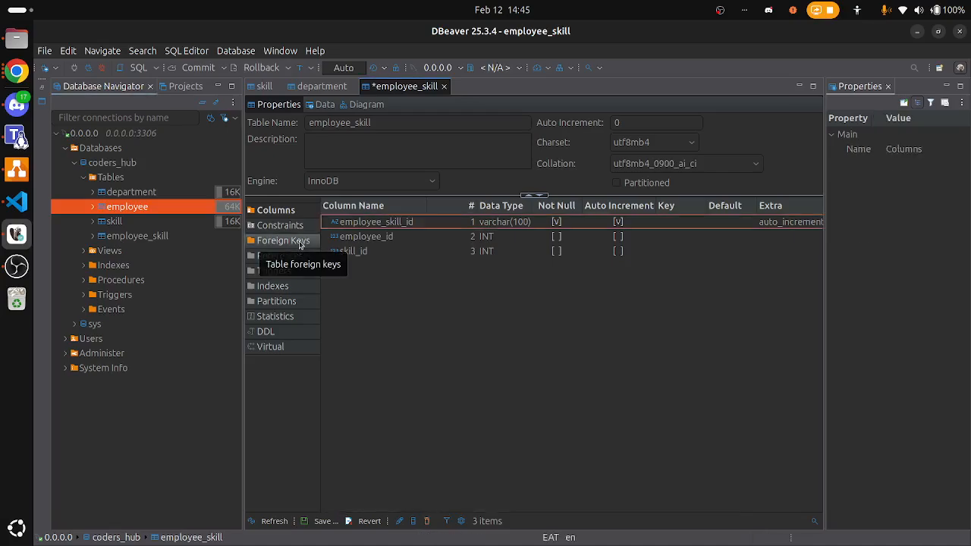
pyautogui.rightClick(392, 279)
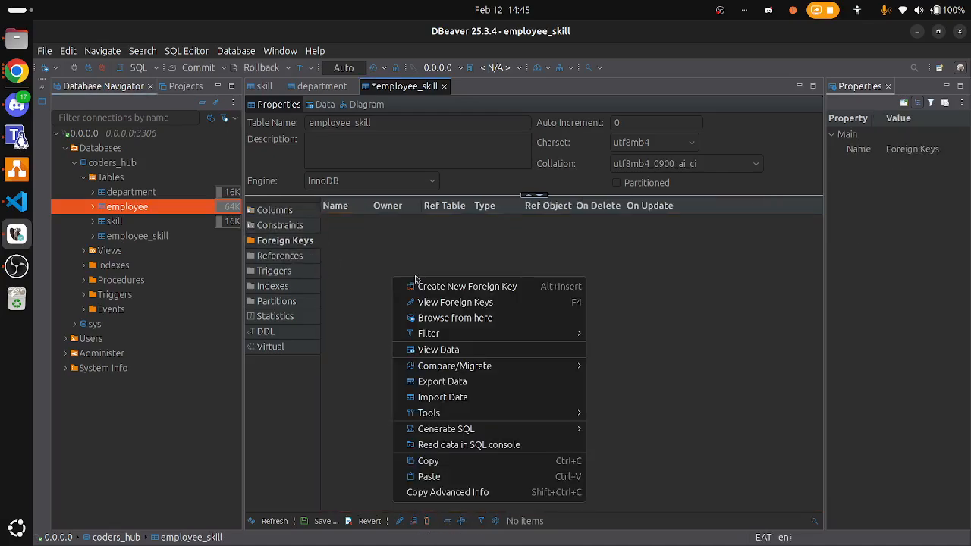
pyautogui.click(455, 286)
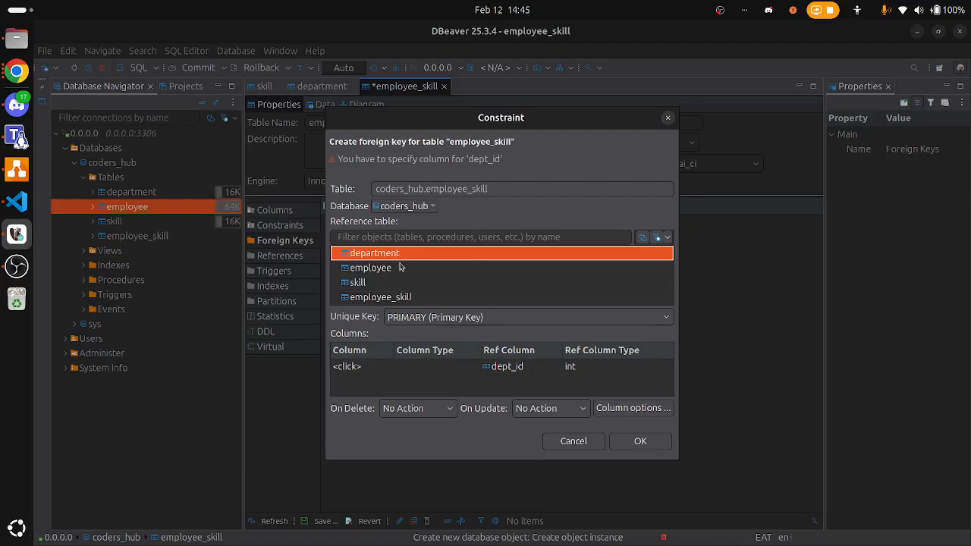
pyautogui.click(356, 284)
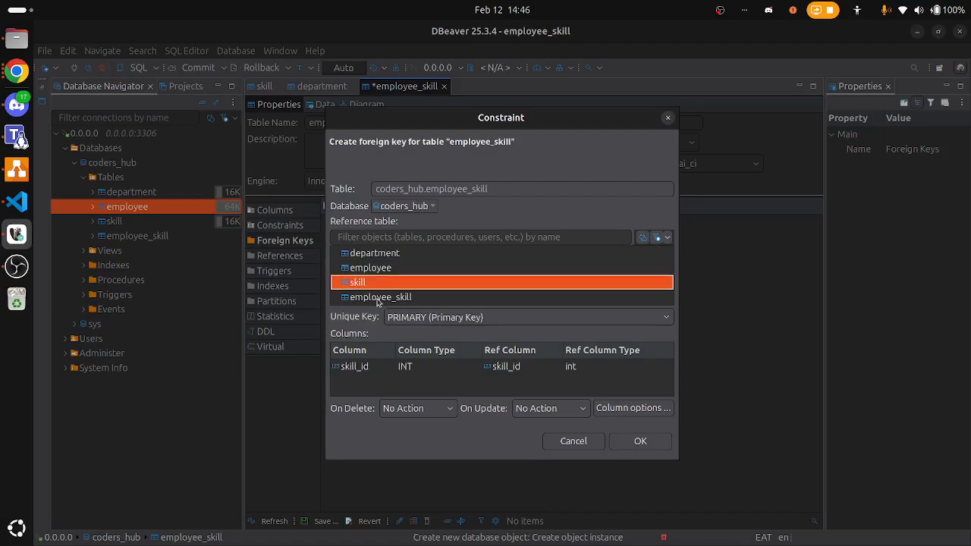
pyautogui.click(395, 272)
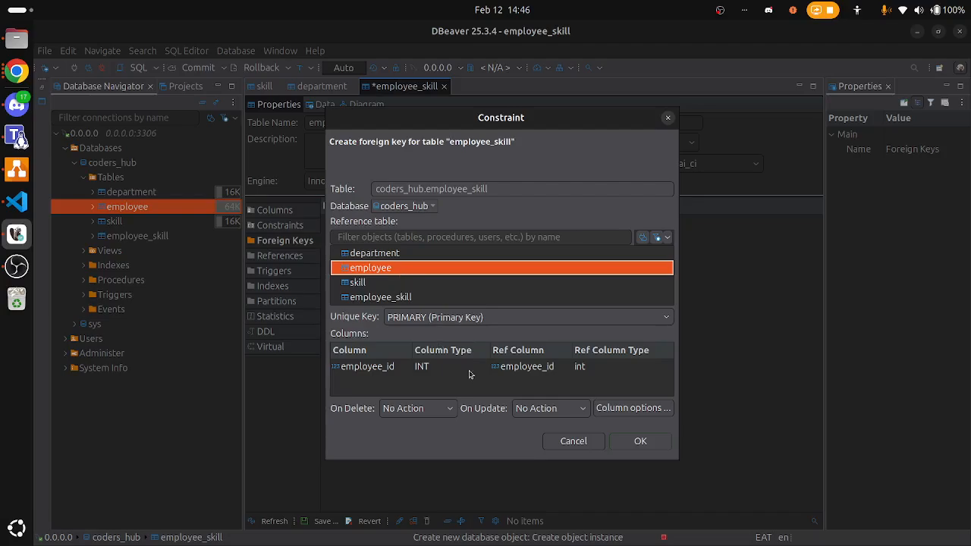
pyautogui.click(372, 371)
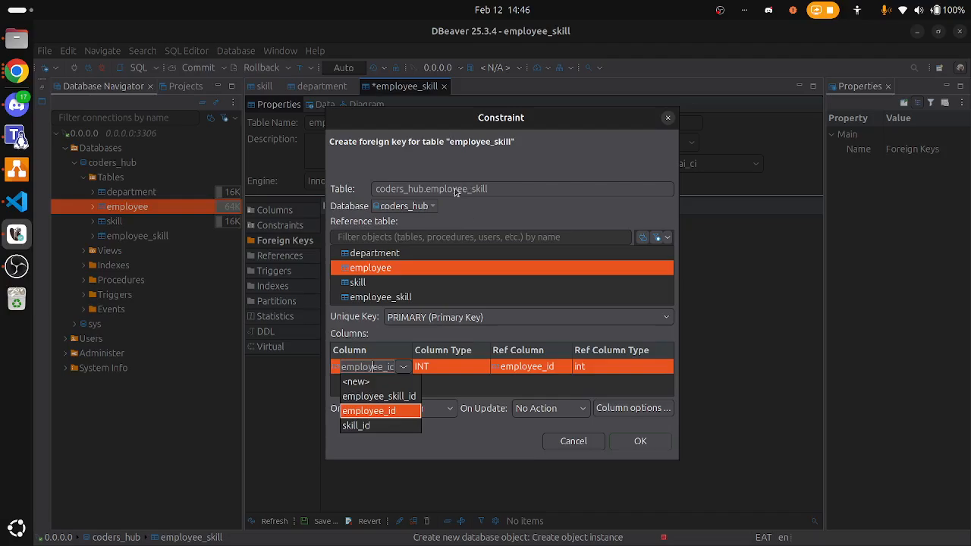
pyautogui.click(397, 410)
pyautogui.click(397, 410)
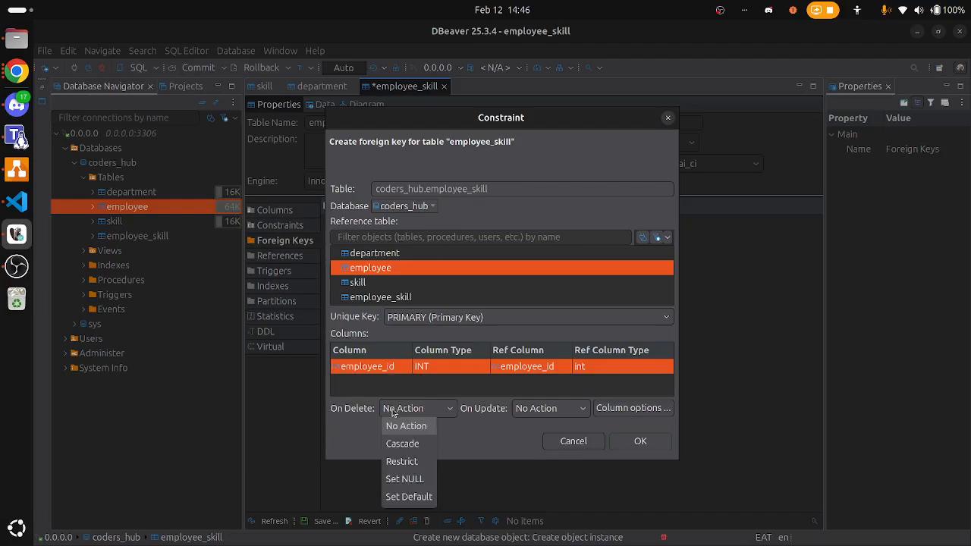
pyautogui.click(393, 388)
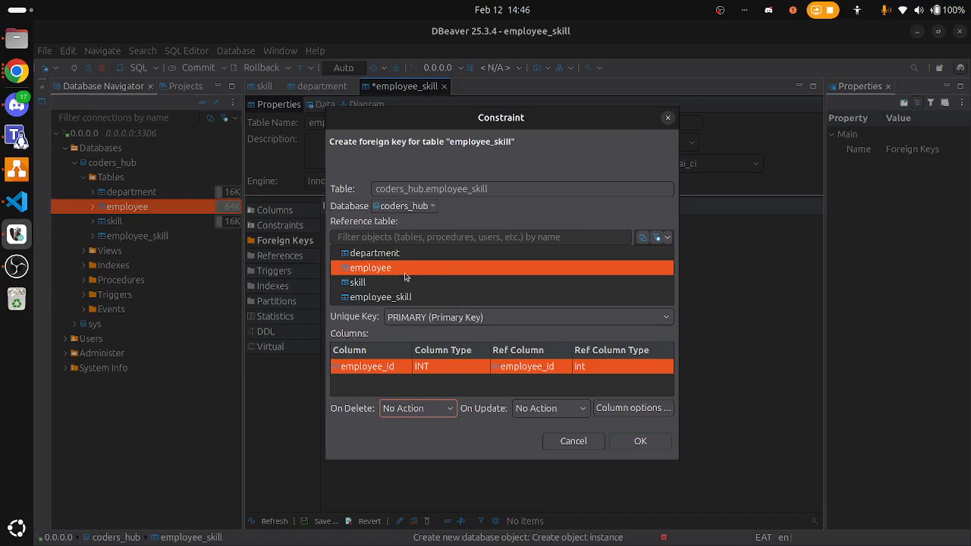
pyautogui.click(542, 373)
pyautogui.click(505, 384)
pyautogui.click(642, 441)
# Create a foreign key from skill_id in employee_skill to the skill table's primary key, and check the table's diagram
pyautogui.rightClick(494, 370)
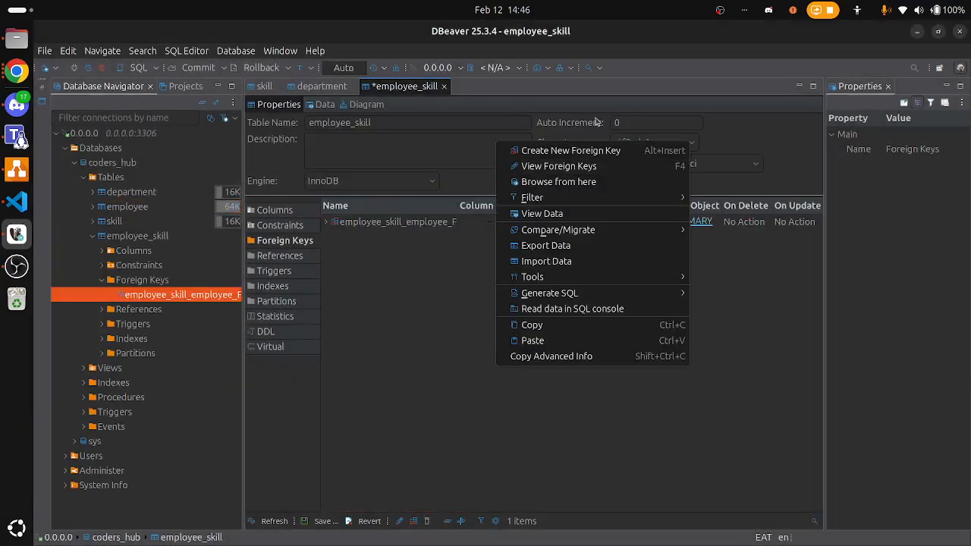
pyautogui.click(570, 146)
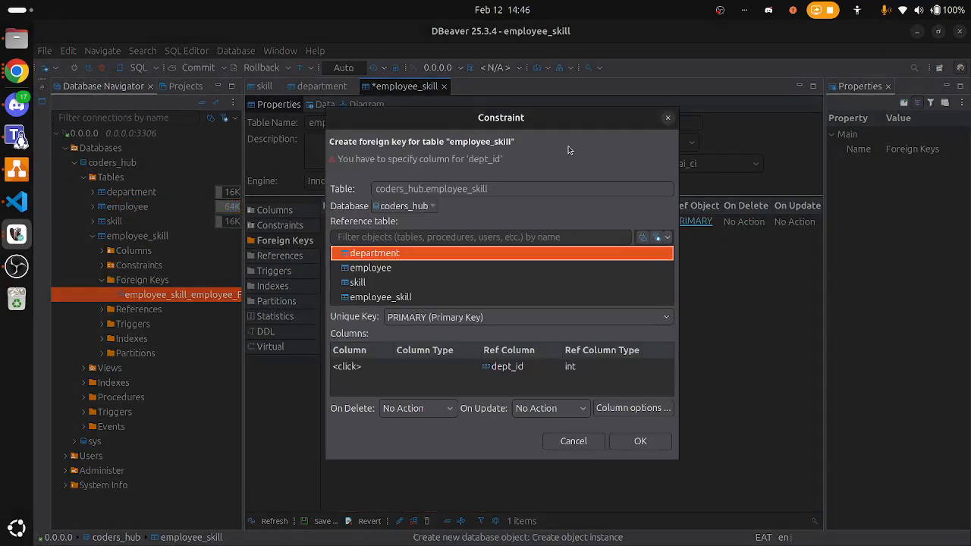
pyautogui.click(357, 281)
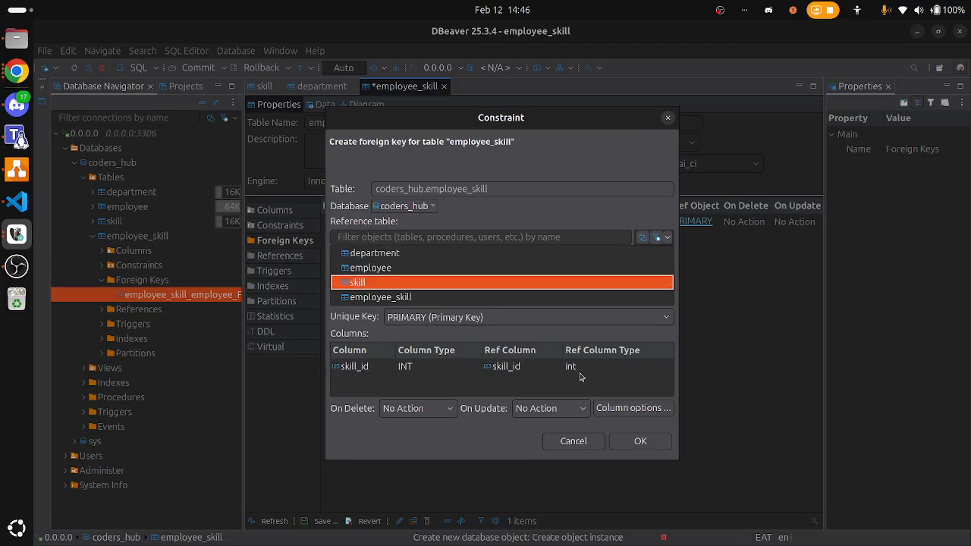
pyautogui.click(641, 441)
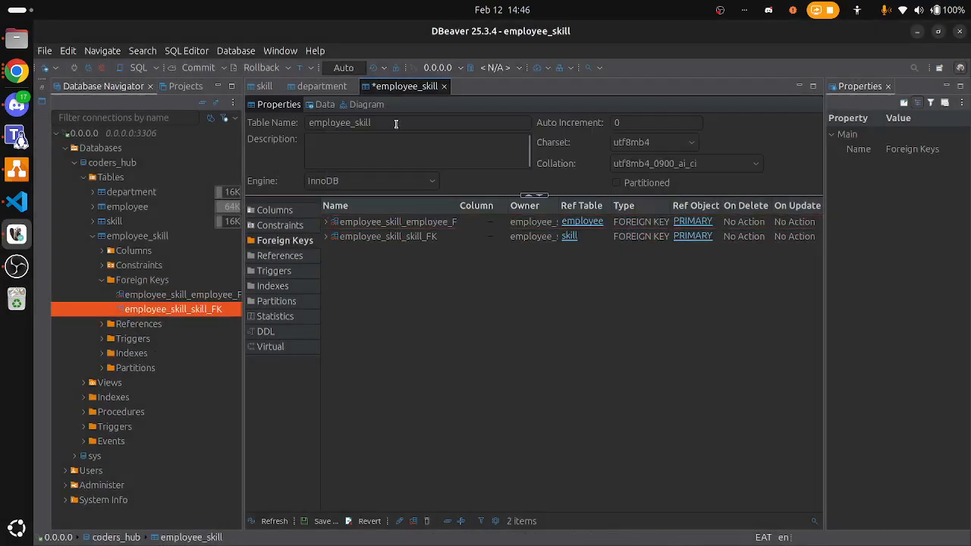
pyautogui.click(373, 107)
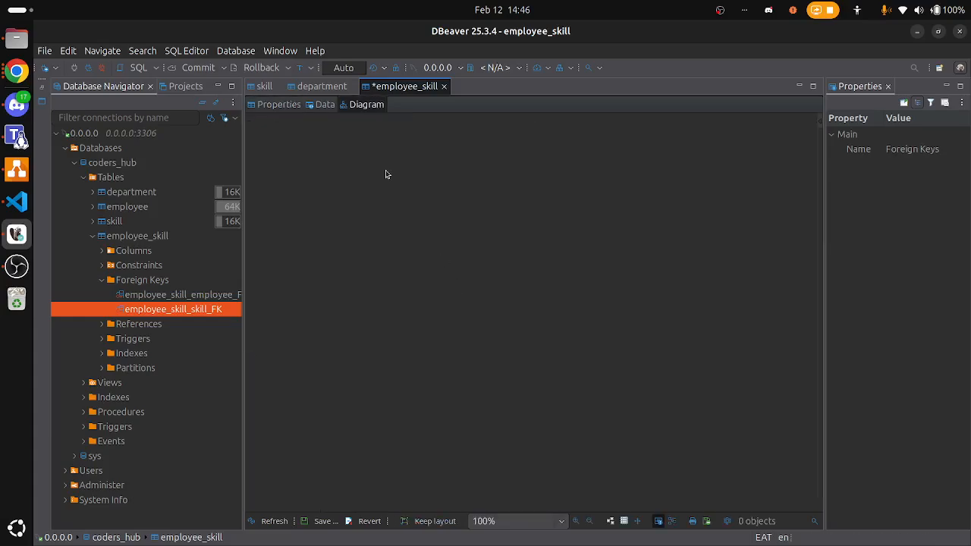
pyautogui.click(278, 105)
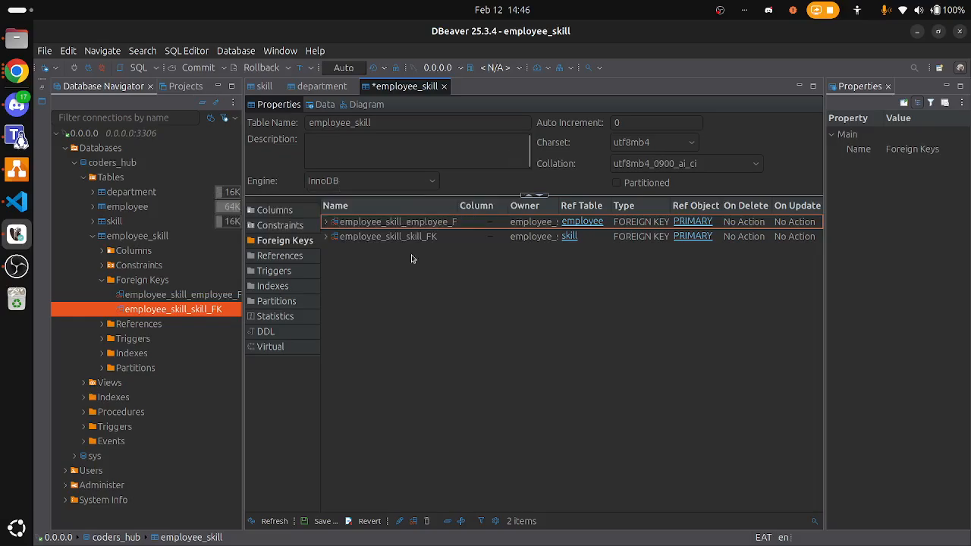
# Mark the employee_id and skill_id columns as Not Null and try to persist the employee_skill table to the database
pyautogui.click(281, 210)
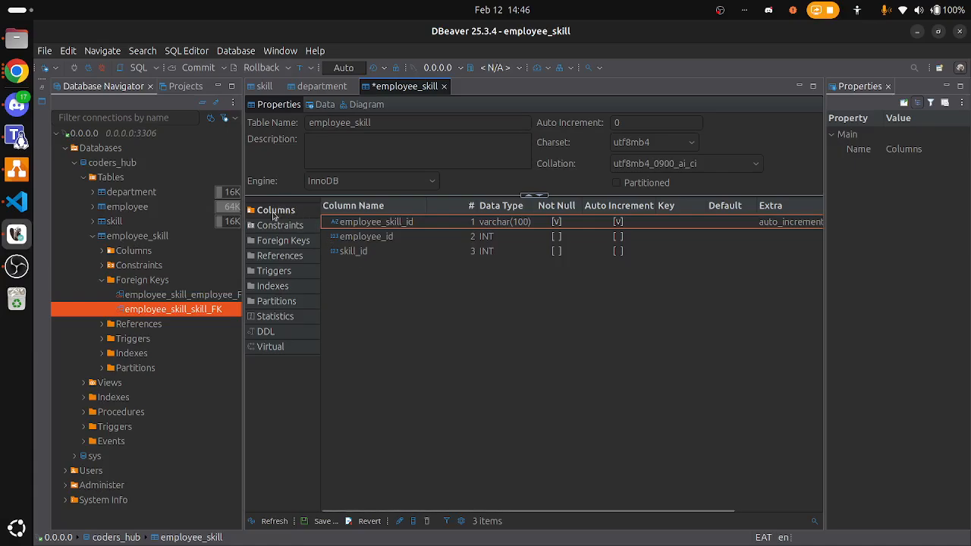
pyautogui.click(557, 237)
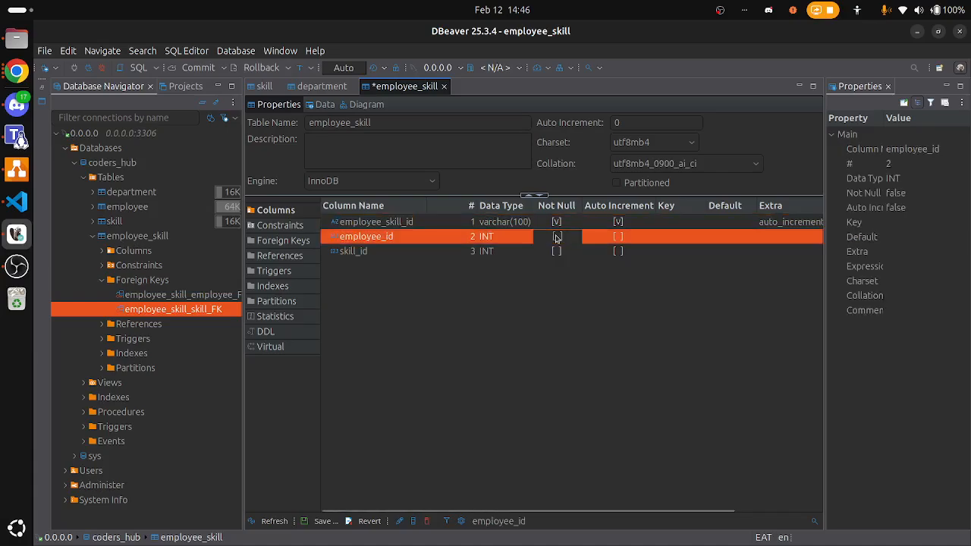
pyautogui.click(558, 255)
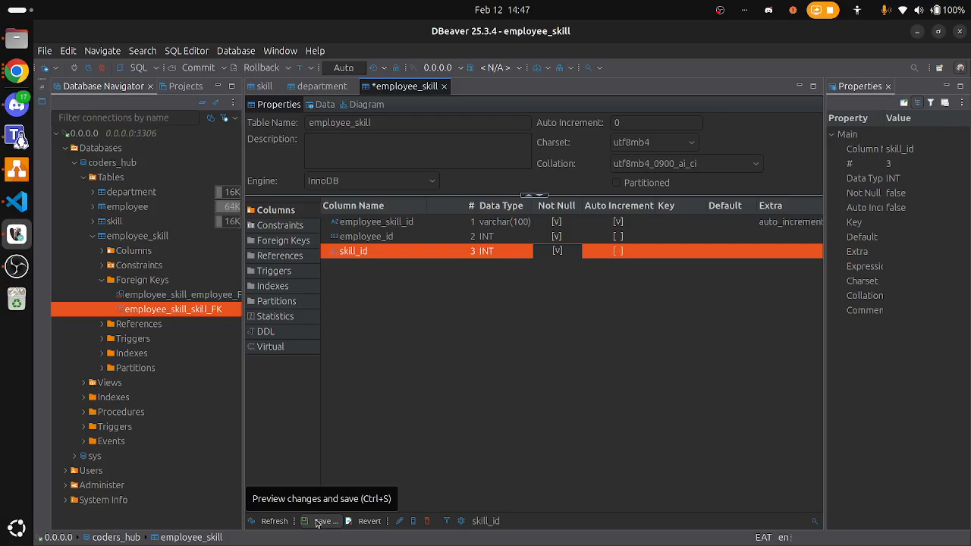
pyautogui.click(317, 522)
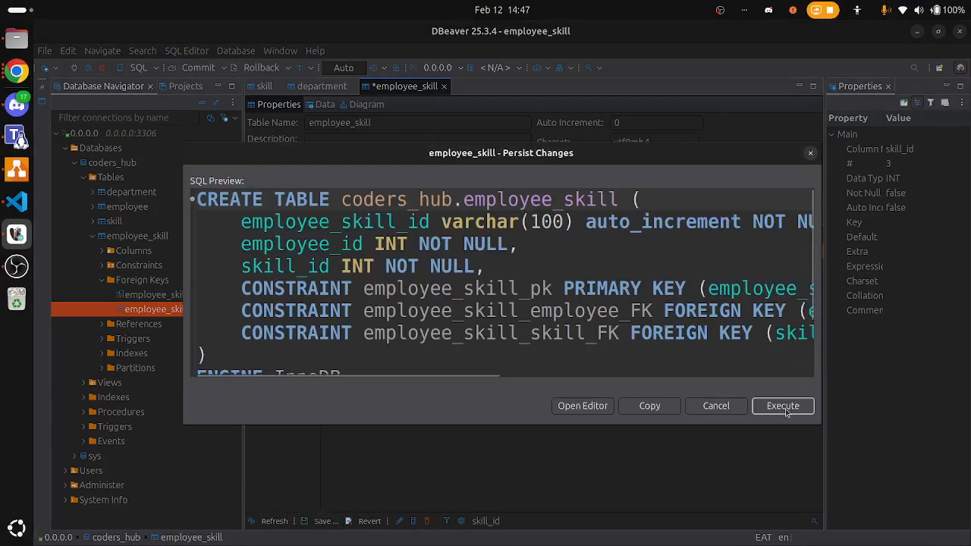
pyautogui.click(784, 407)
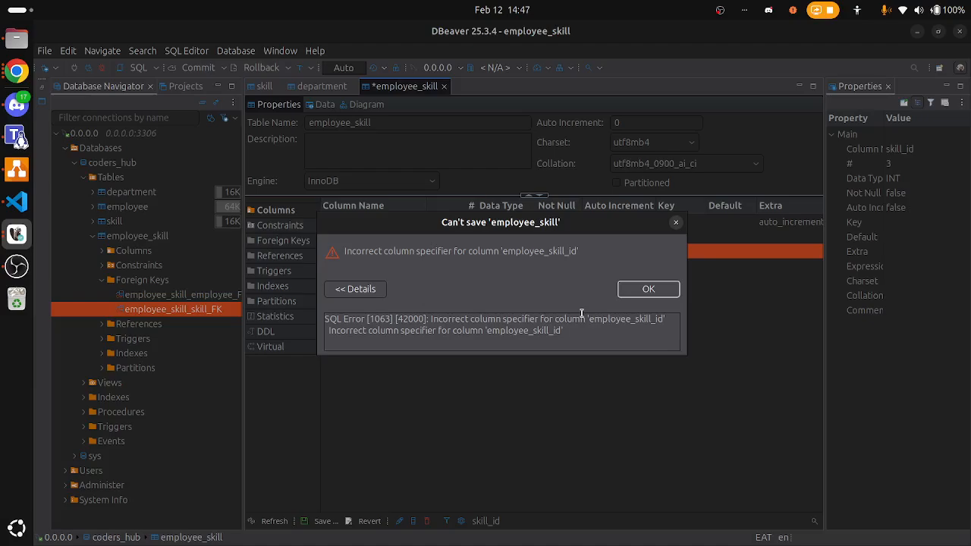
# Dismiss the save error, set the employee_skill_id column's data type to INT, and persist the employee_skill table to the database
pyautogui.click(645, 290)
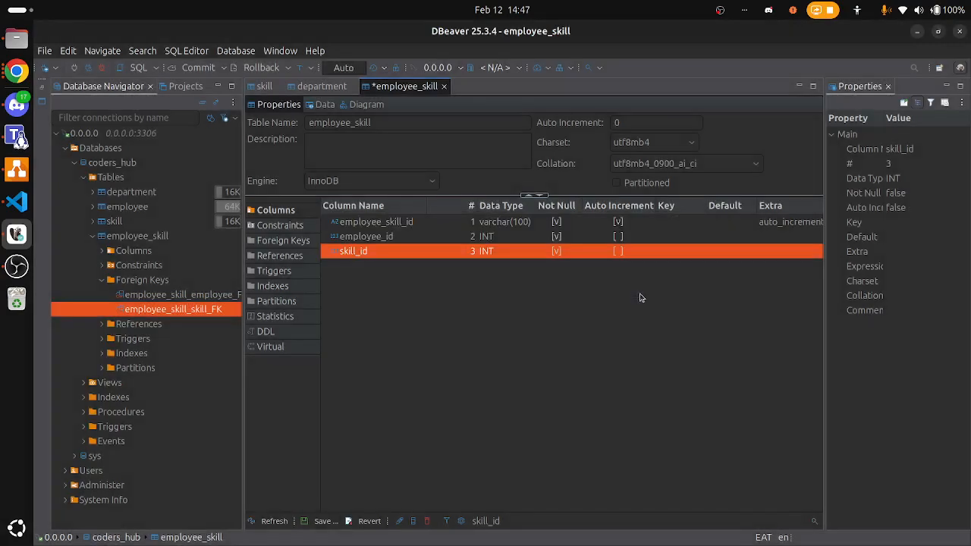
pyautogui.click(506, 228)
pyautogui.click(522, 222)
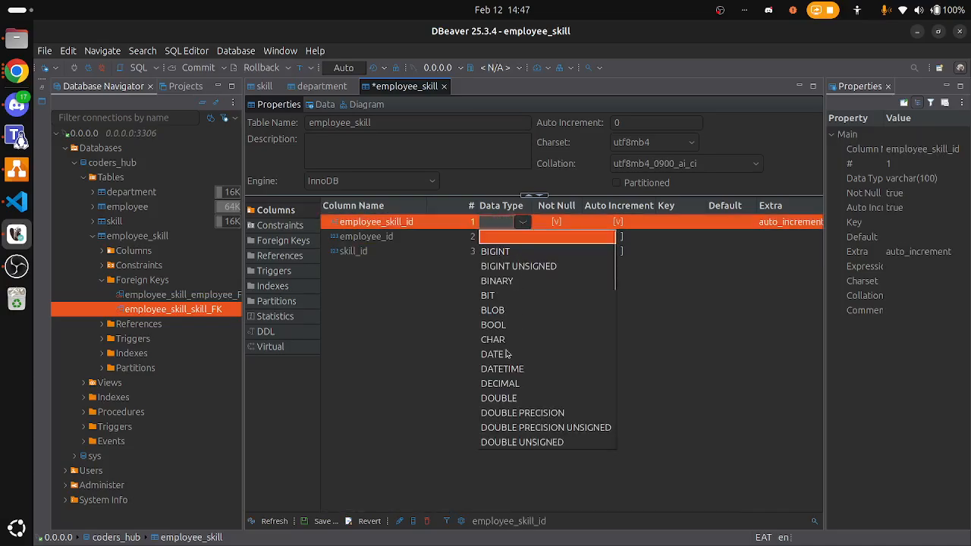
pyautogui.scroll(-5, 508, 355)
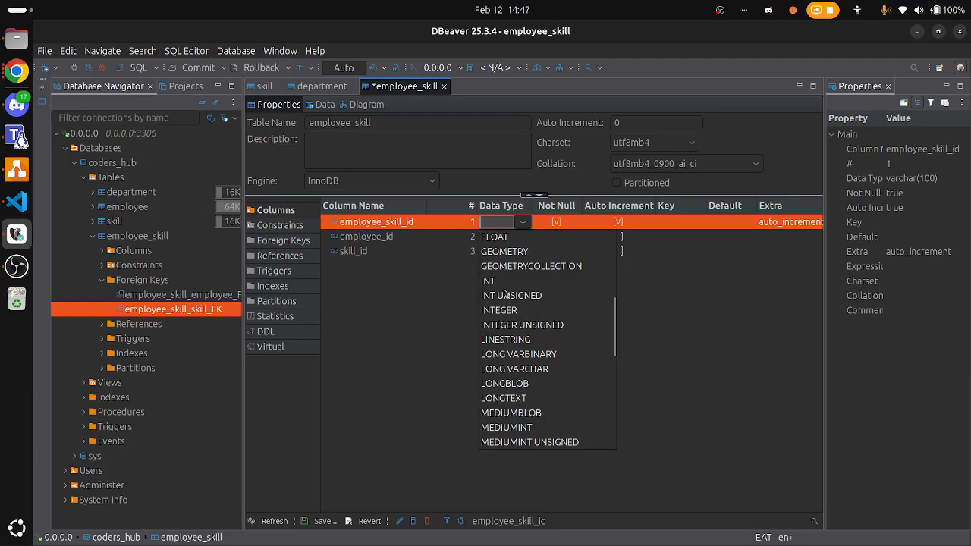
pyautogui.click(499, 284)
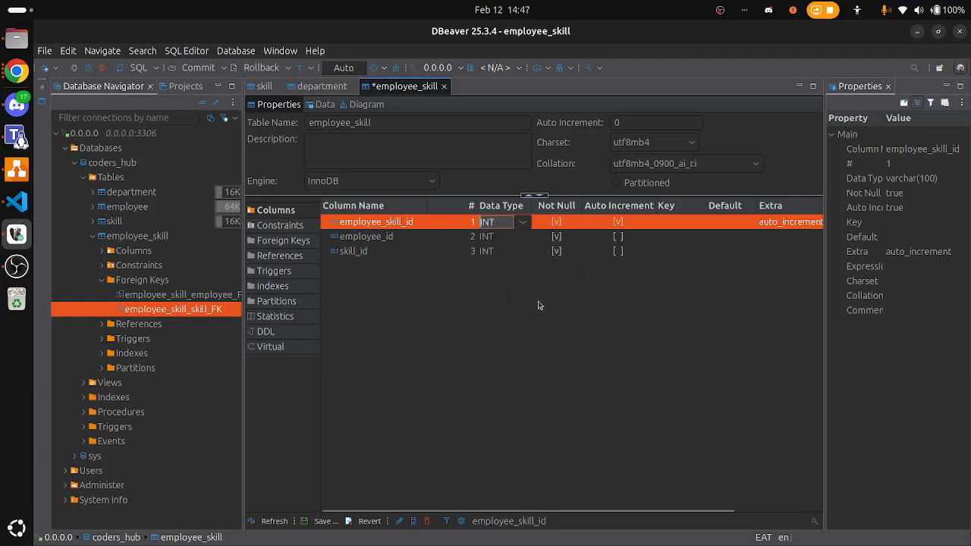
pyautogui.click(321, 522)
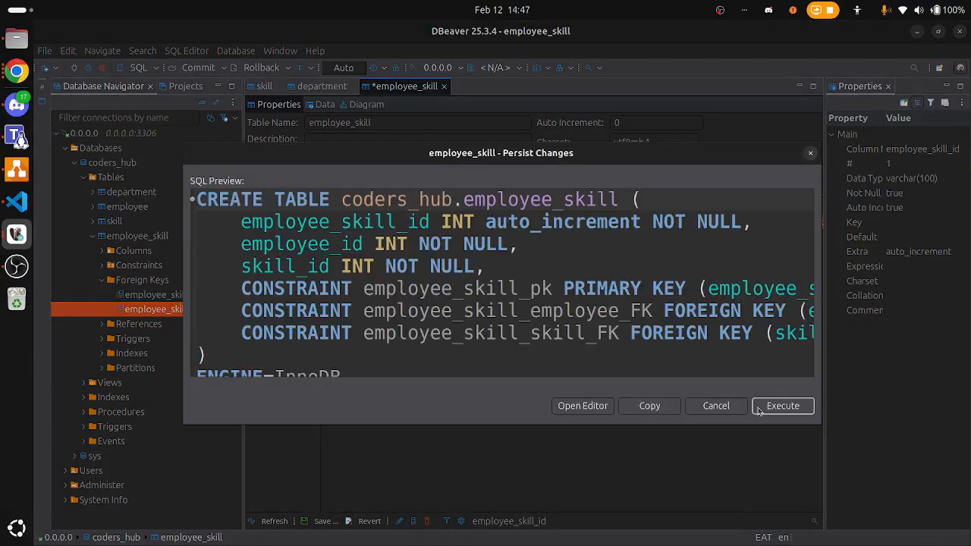
pyautogui.click(781, 406)
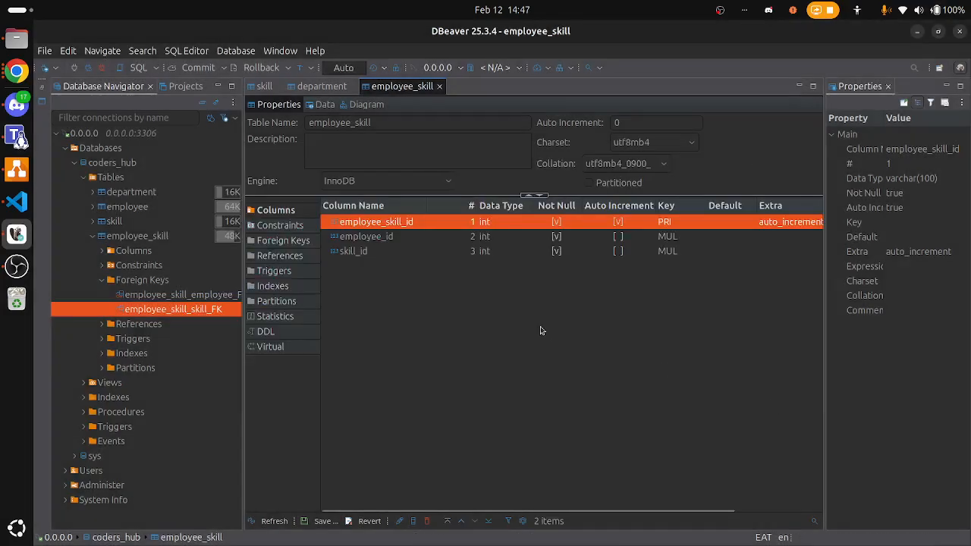
# Close the open editors of the employee_skill, department and skill tables
pyautogui.click(439, 87)
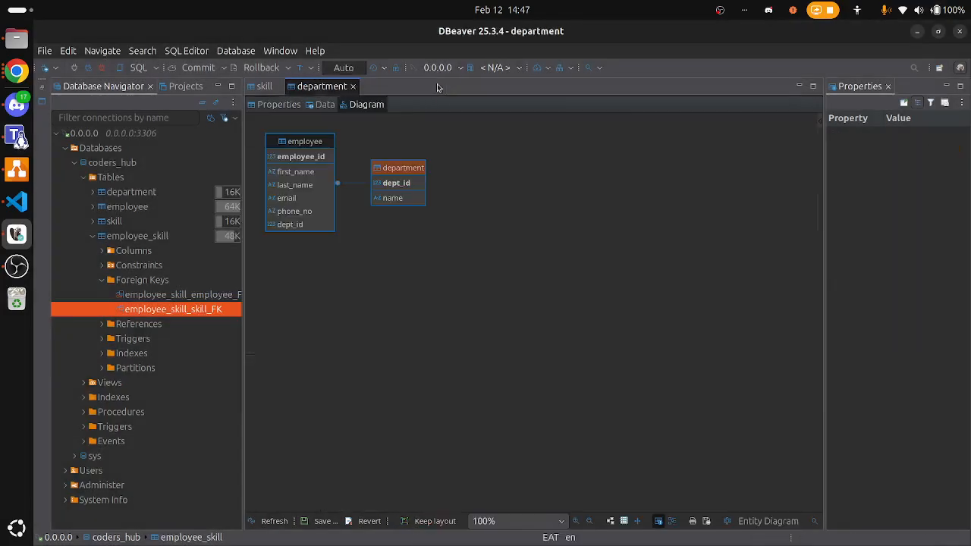
pyautogui.click(352, 87)
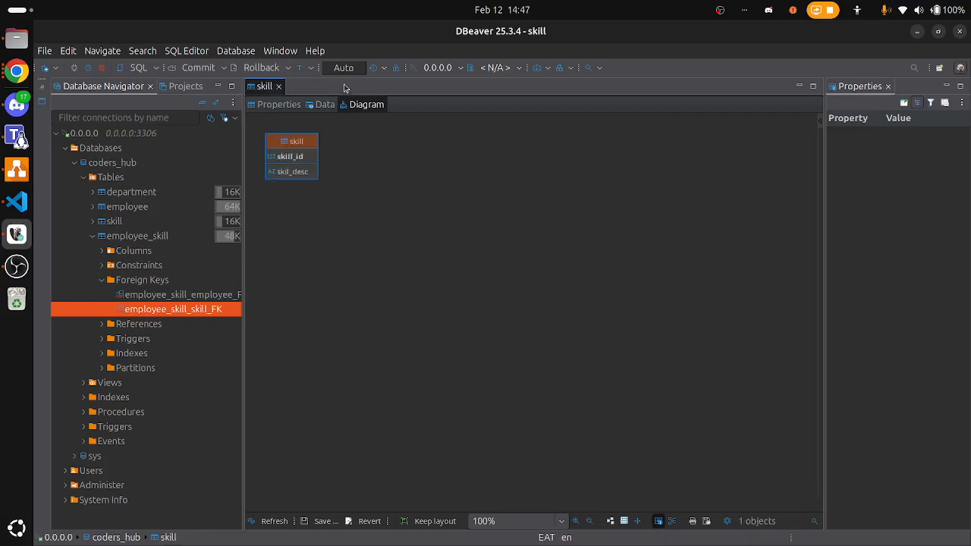
pyautogui.click(278, 87)
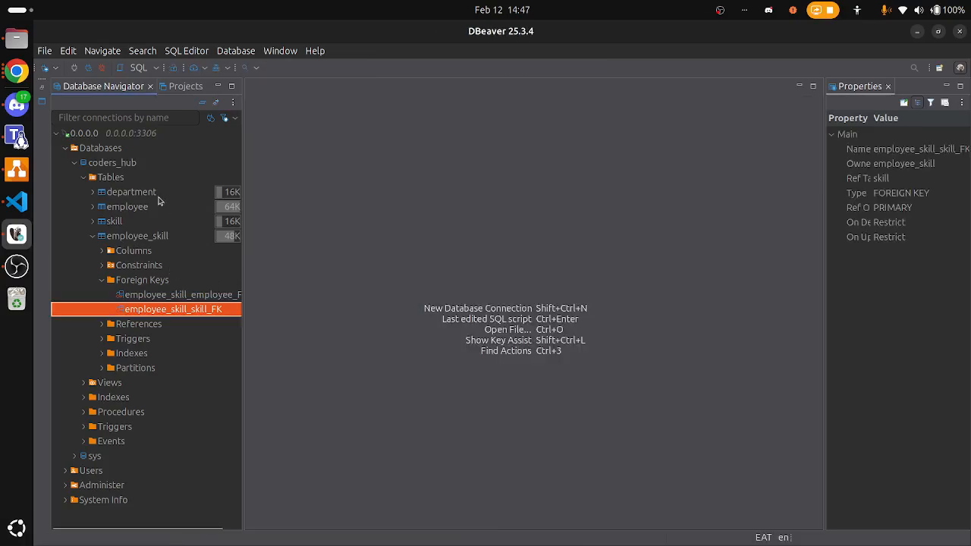
# Refresh the coders_hub database and collapse the employee_skill table in the database tree
pyautogui.click(111, 151)
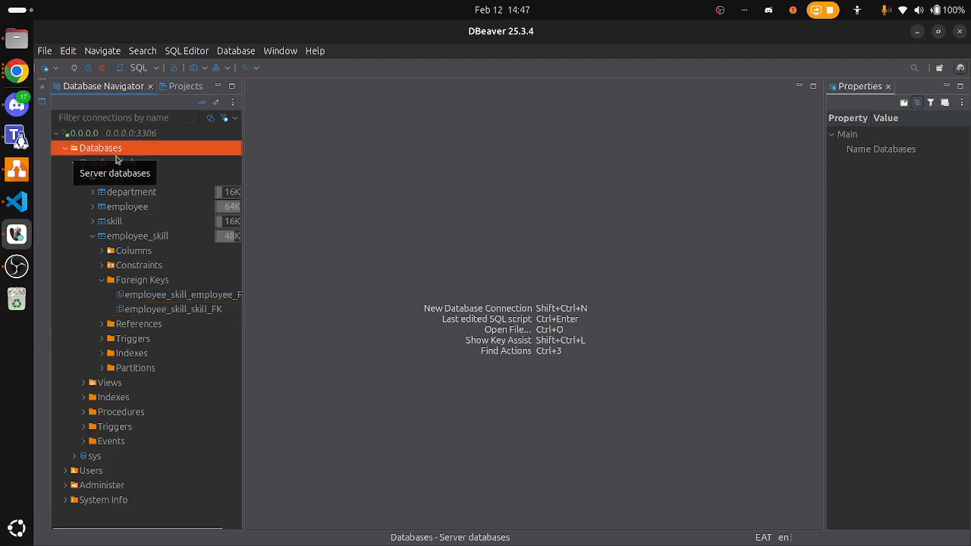
pyautogui.click(114, 163)
pyautogui.rightClick(119, 168)
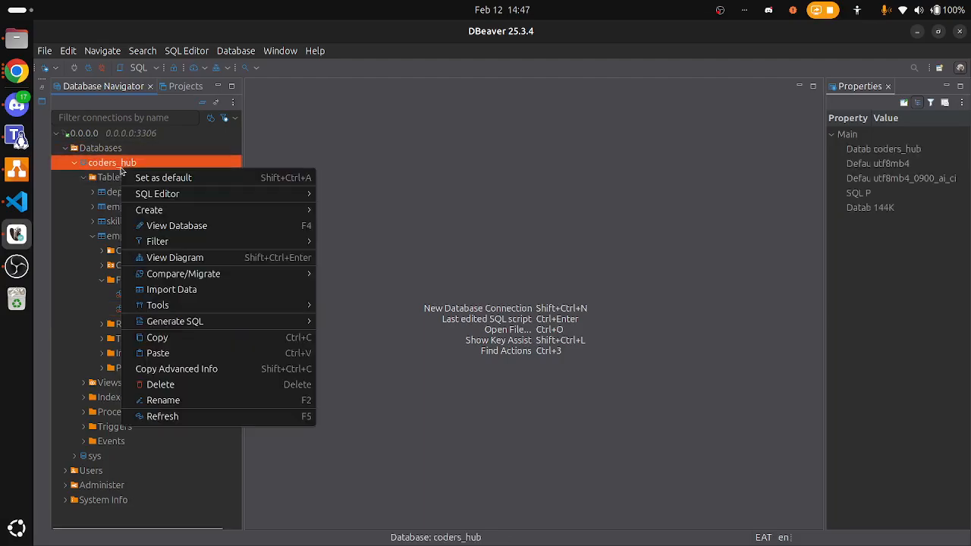
pyautogui.click(189, 419)
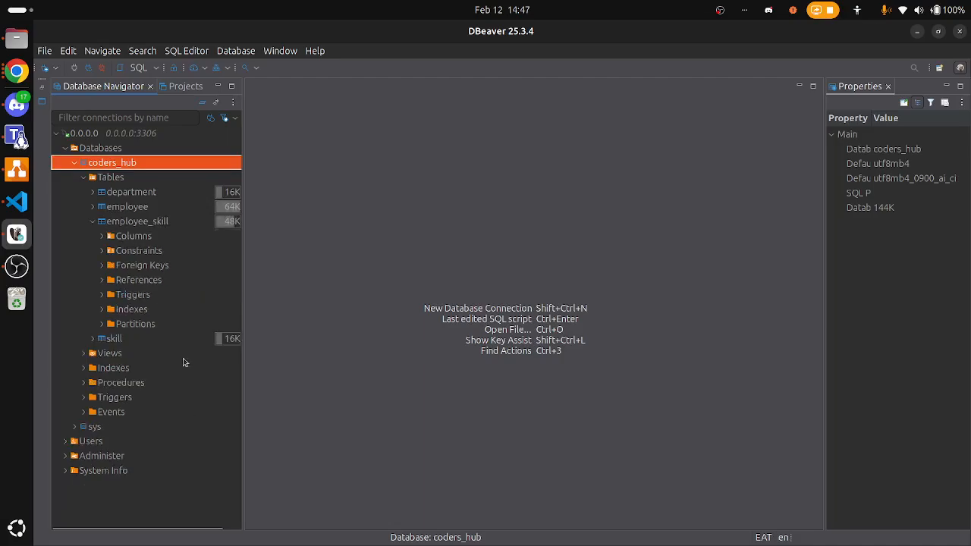
pyautogui.click(94, 222)
# Open the diagrams of the employee and skill tables and spread their linked entities apart to show the relationships
pyautogui.doubleClick(129, 208)
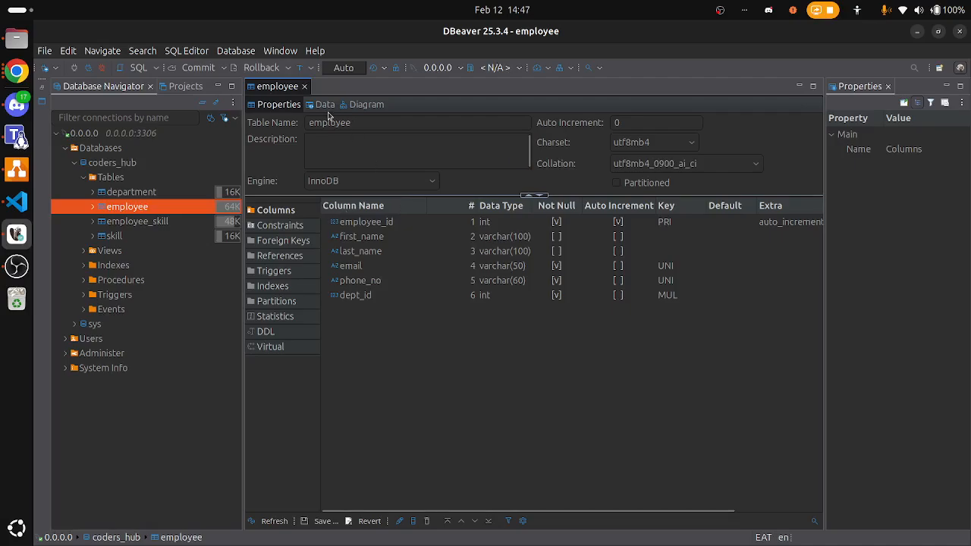
pyautogui.click(369, 107)
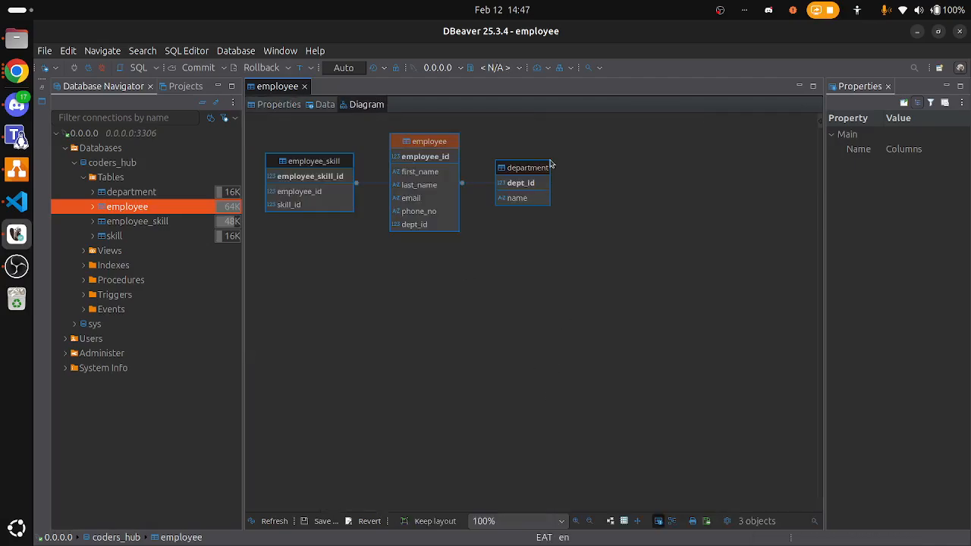
pyautogui.moveTo(532, 173); pyautogui.dragTo(563, 298)
pyautogui.click(614, 249)
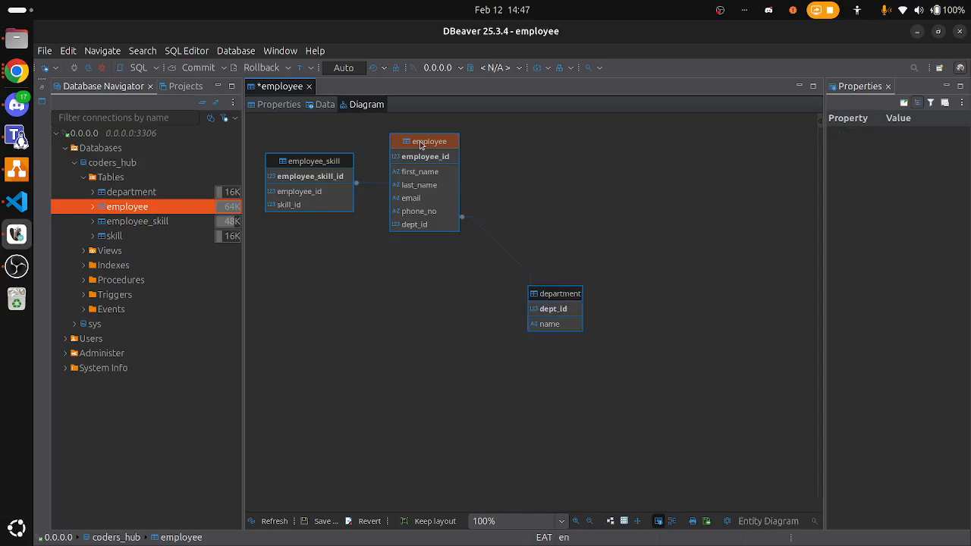
pyautogui.moveTo(420, 147); pyautogui.dragTo(383, 316)
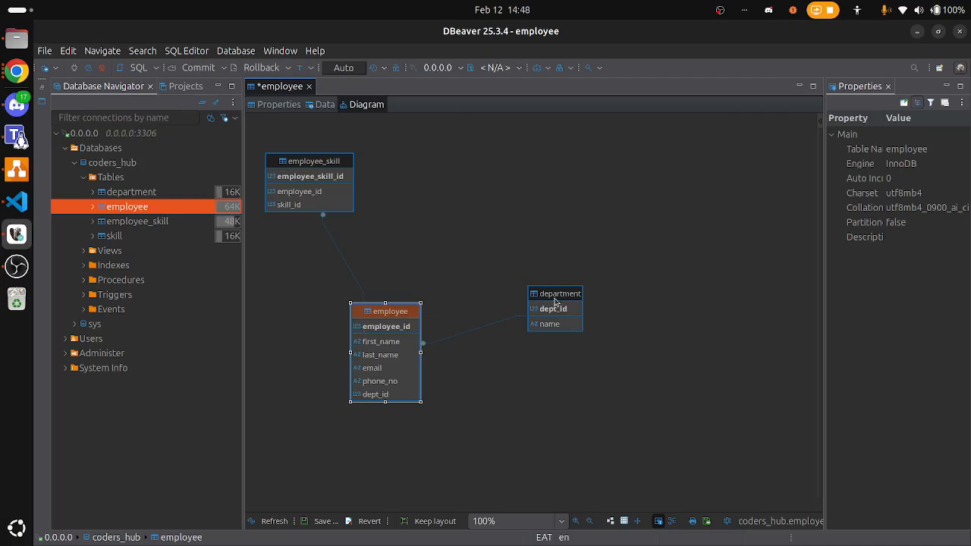
pyautogui.doubleClick(120, 236)
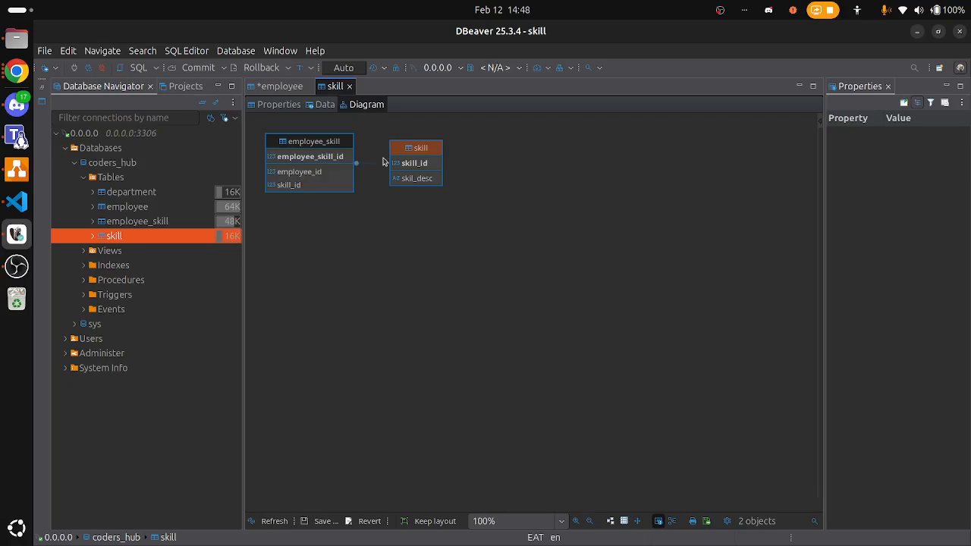
pyautogui.moveTo(419, 151); pyautogui.dragTo(427, 221)
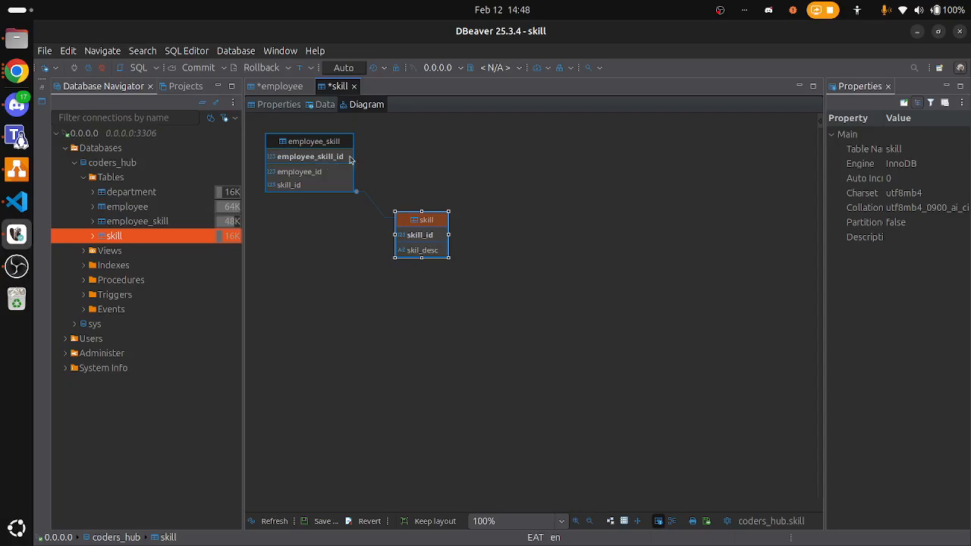
# Open the diagram of the whole coders_hub database
pyautogui.click(126, 138)
pyautogui.rightClick(116, 148)
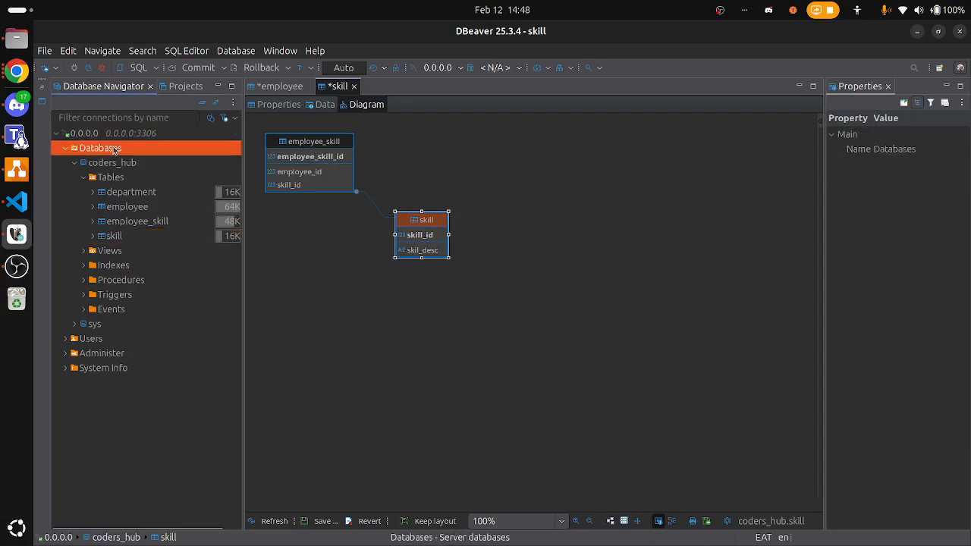
pyautogui.click(115, 149)
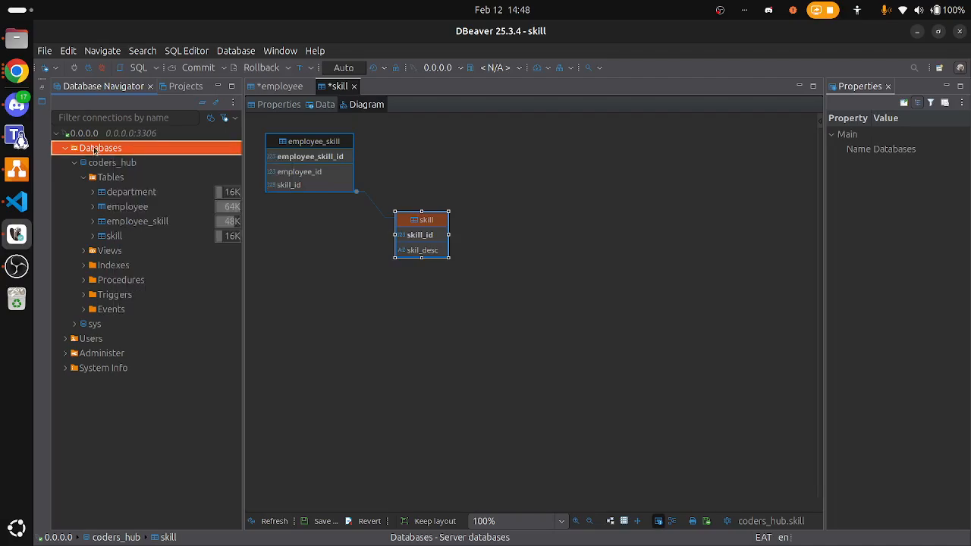
pyautogui.rightClick(106, 165)
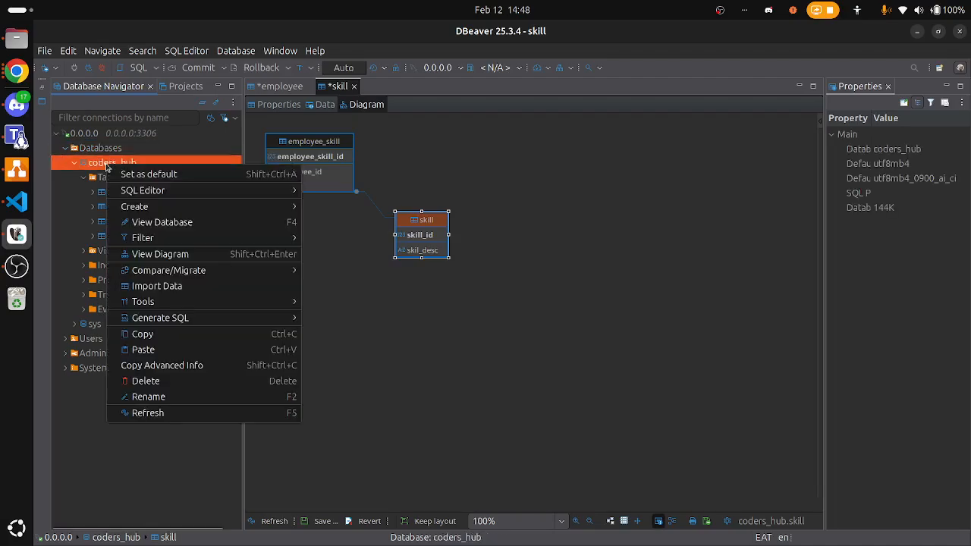
pyautogui.click(195, 256)
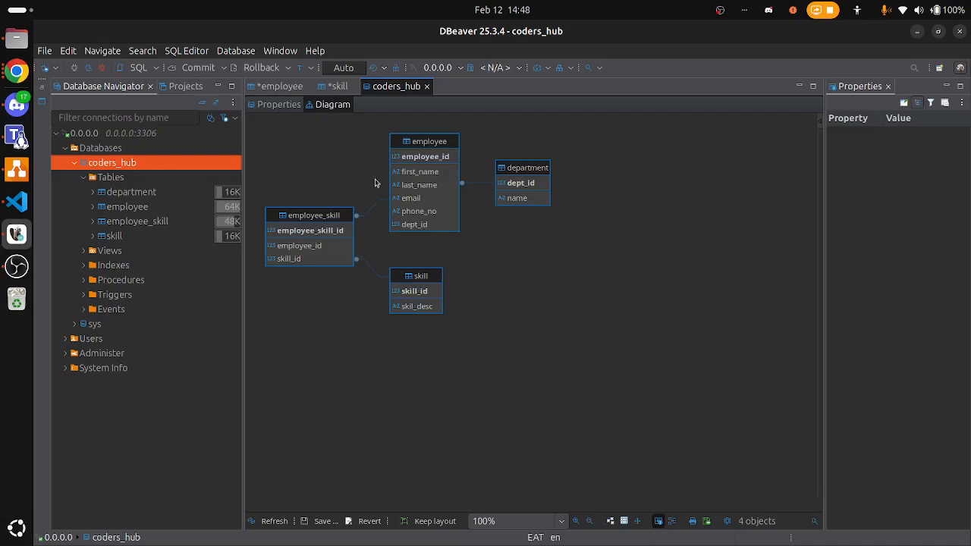
# Spread the skill, employee and department entities apart in the coders_hub diagram, with skill and department below employee
pyautogui.moveTo(415, 274); pyautogui.dragTo(422, 342)
pyautogui.click(431, 144)
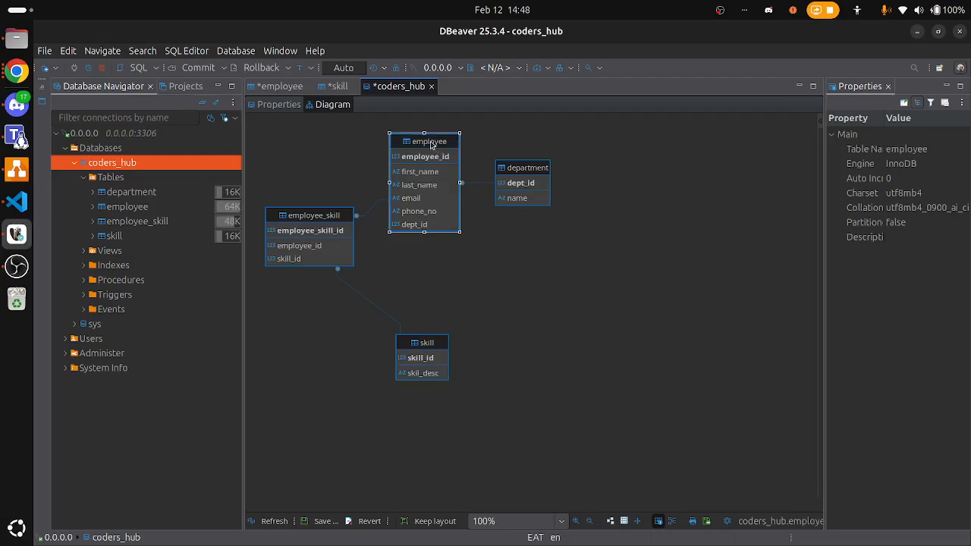
pyautogui.moveTo(430, 145); pyautogui.dragTo(422, 135)
pyautogui.moveTo(514, 171); pyautogui.dragTo(548, 226)
pyautogui.moveTo(426, 129); pyautogui.dragTo(466, 134)
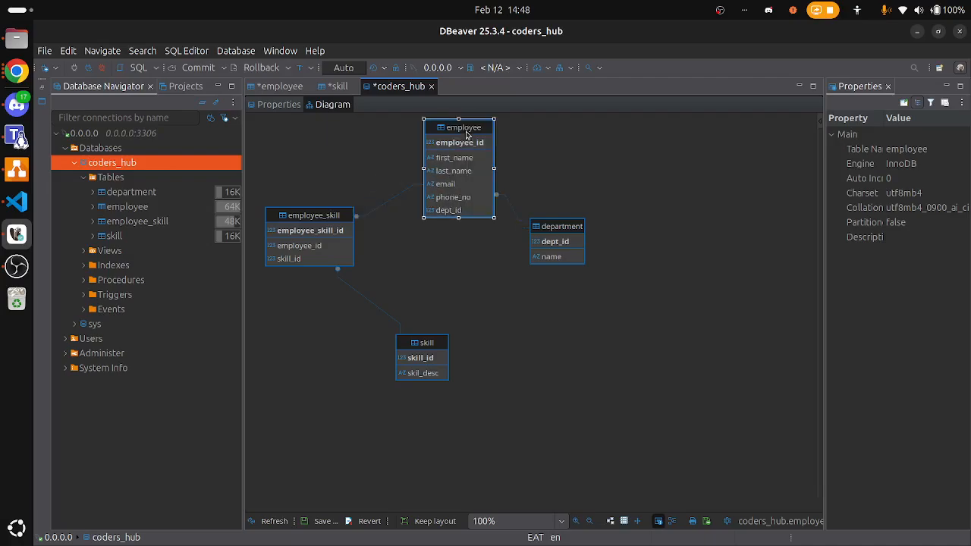
pyautogui.moveTo(562, 226); pyautogui.dragTo(565, 305)
pyautogui.click(680, 280)
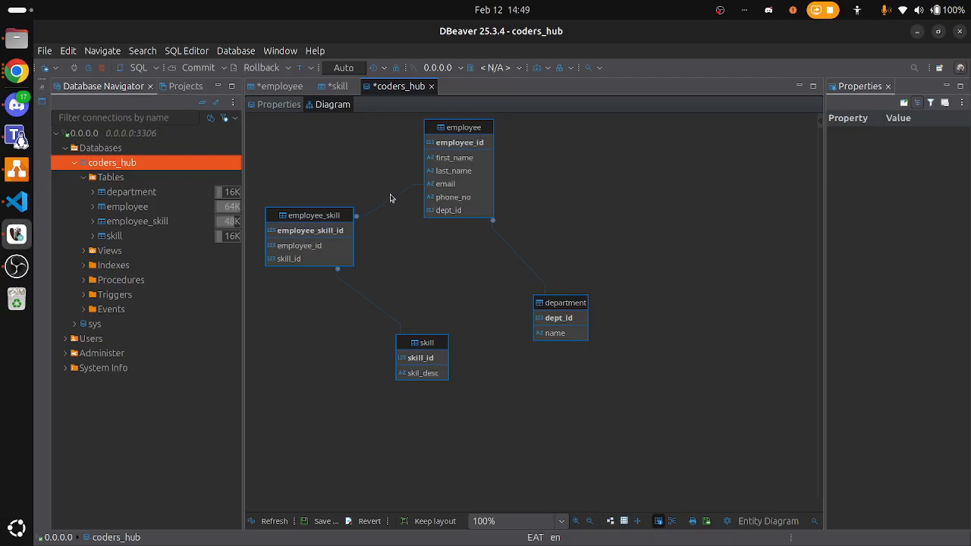
# Switch to draw.io to review the planned entity layout, return to DBeaver and highlight the skill_id relationship of the skill entity
pyautogui.click(16, 172)
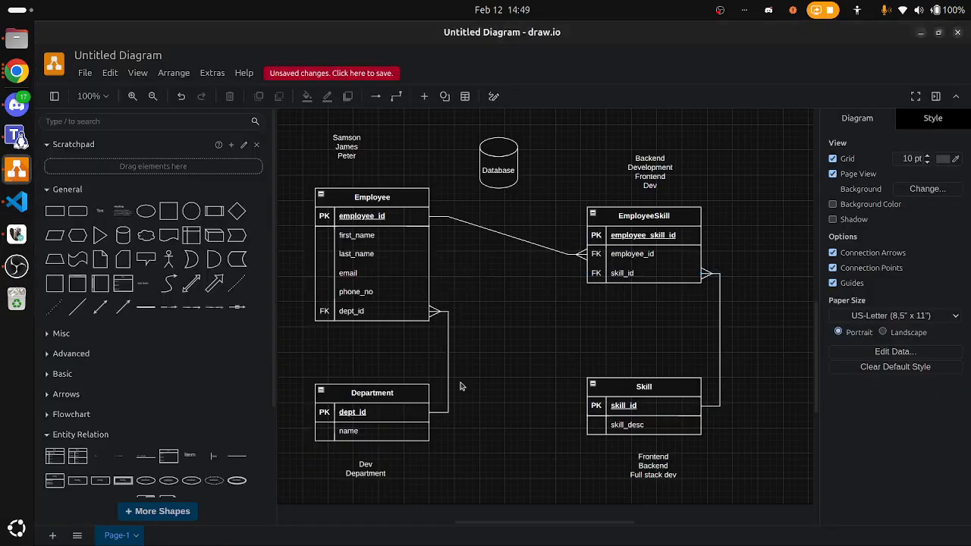
pyautogui.hotkey('alt', 'Tab')
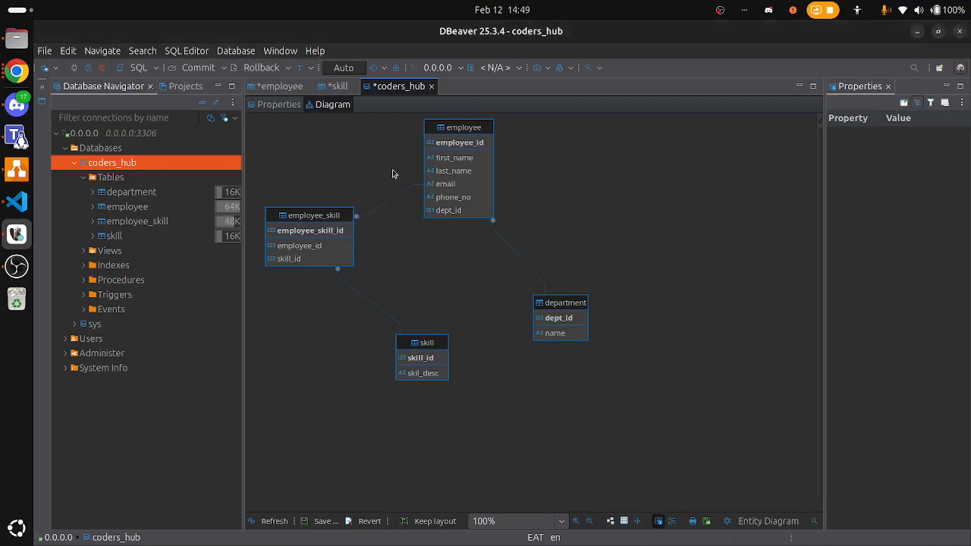
pyautogui.click(434, 359)
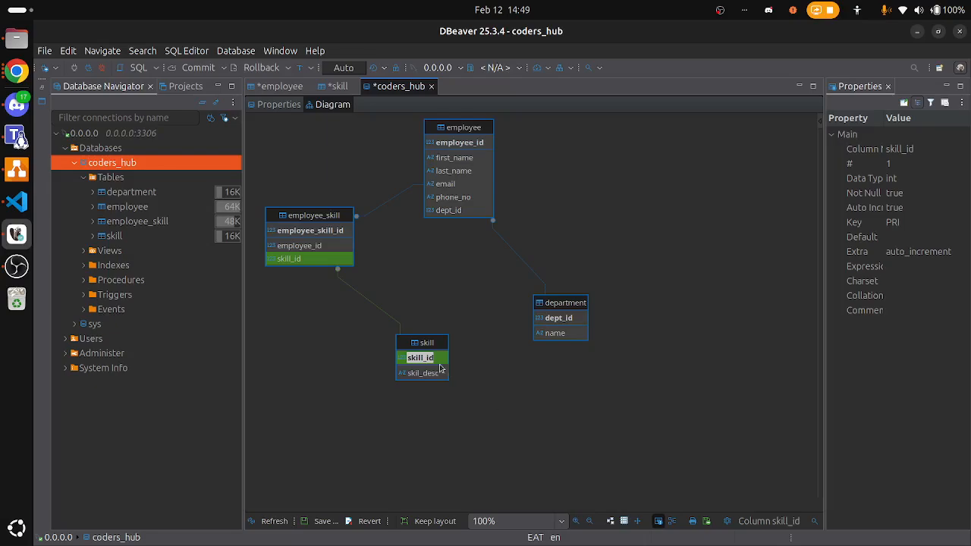
# Rearrange the coders_hub diagram like the draw.io plan: employee above department on the left, employee_skill above skill on the right
pyautogui.moveTo(424, 345); pyautogui.dragTo(544, 418)
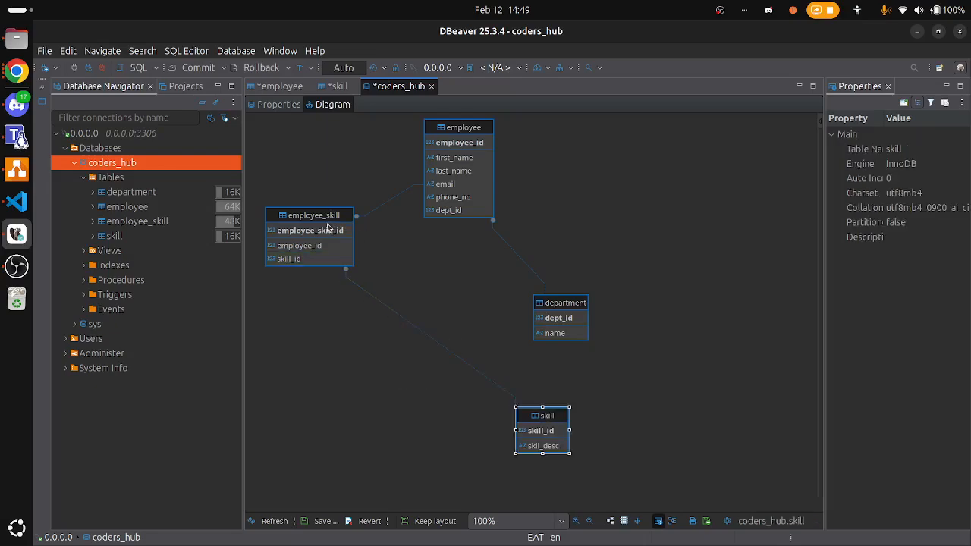
pyautogui.moveTo(328, 225); pyautogui.dragTo(387, 431)
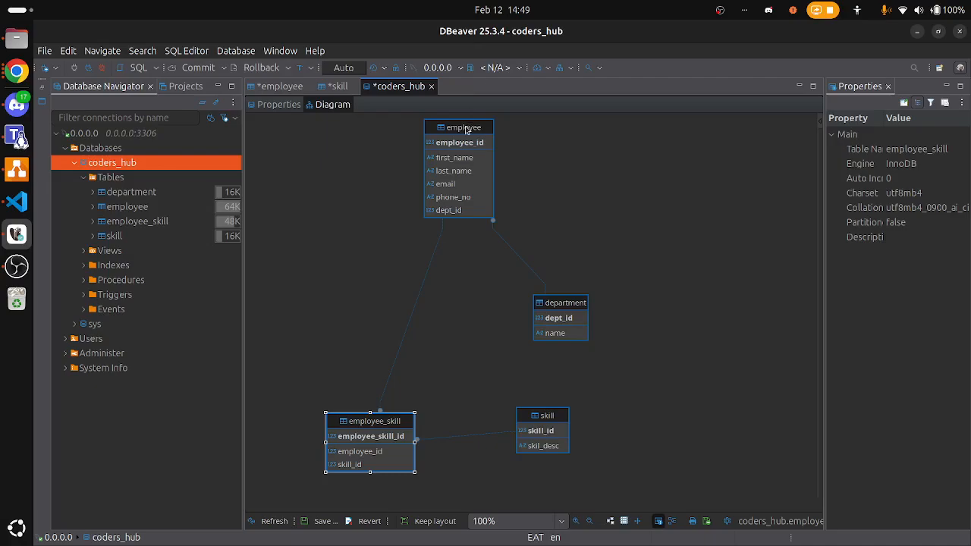
pyautogui.moveTo(465, 131); pyautogui.dragTo(425, 135)
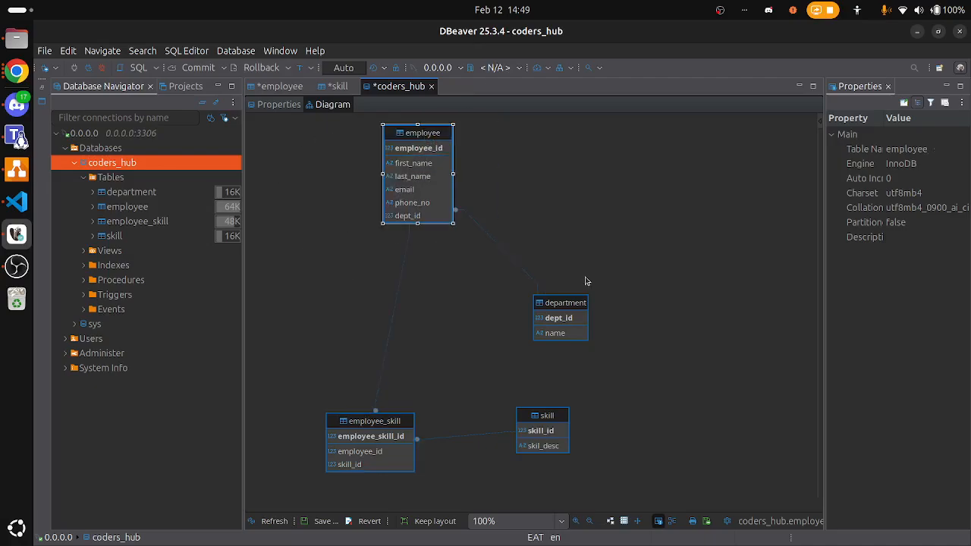
pyautogui.moveTo(567, 303); pyautogui.dragTo(307, 287)
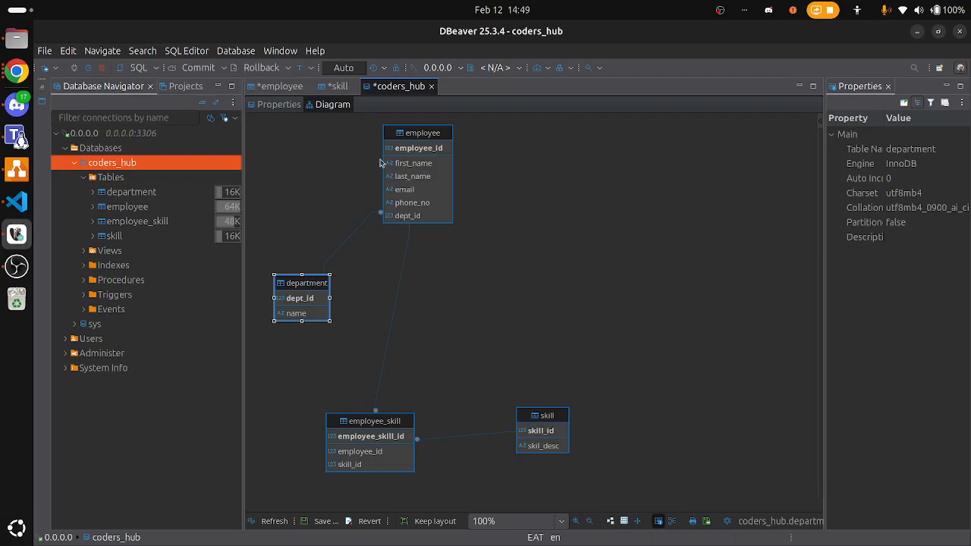
pyautogui.moveTo(409, 147); pyautogui.dragTo(286, 151)
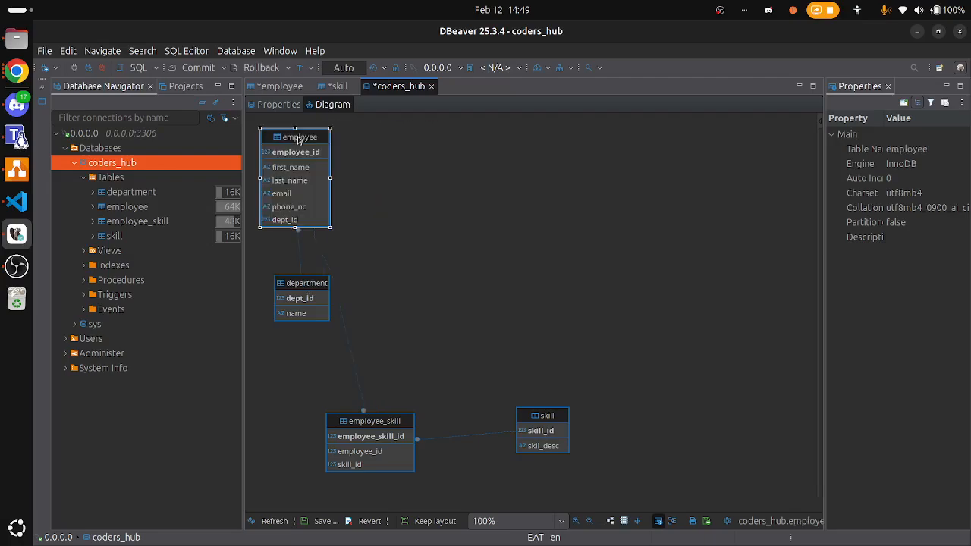
pyautogui.moveTo(371, 423); pyautogui.dragTo(512, 141)
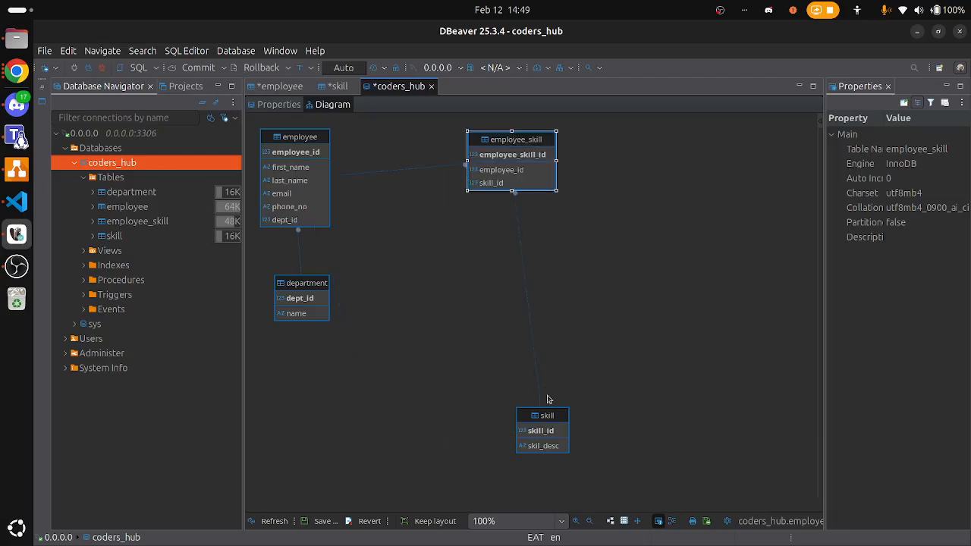
pyautogui.moveTo(548, 414); pyautogui.dragTo(514, 269)
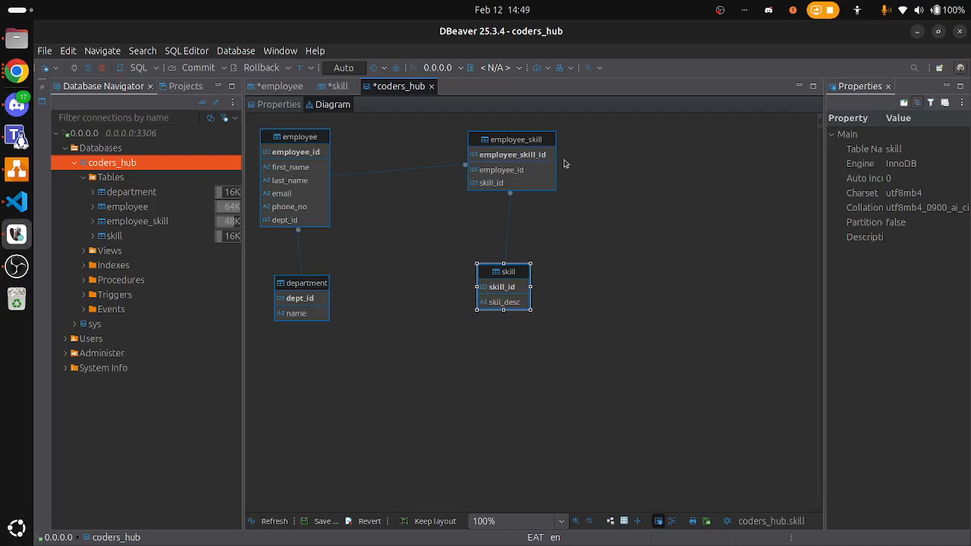
# Move the employee_skill entity and the department entity slightly lower in the coders_hub diagram
pyautogui.click(592, 202)
pyautogui.moveTo(513, 145); pyautogui.dragTo(514, 170)
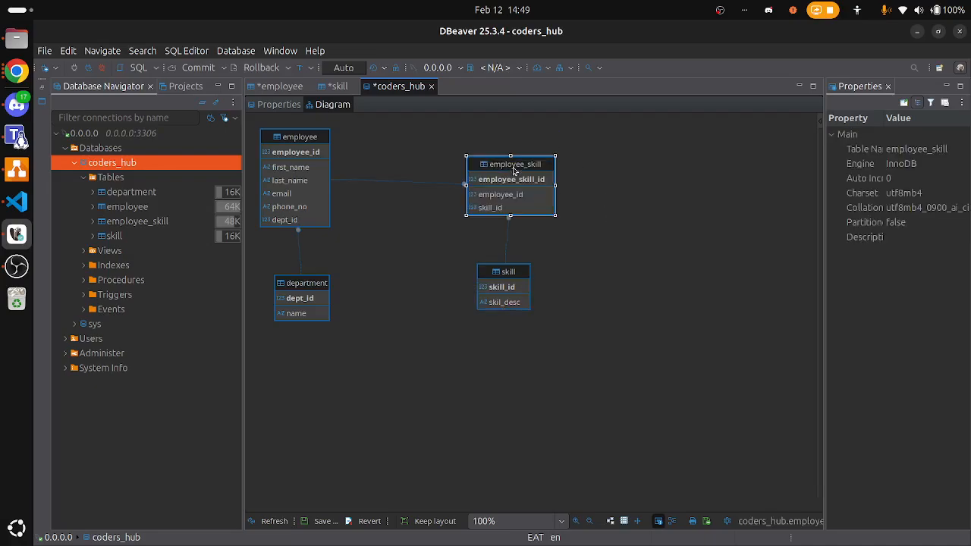
pyautogui.moveTo(309, 279); pyautogui.dragTo(317, 301)
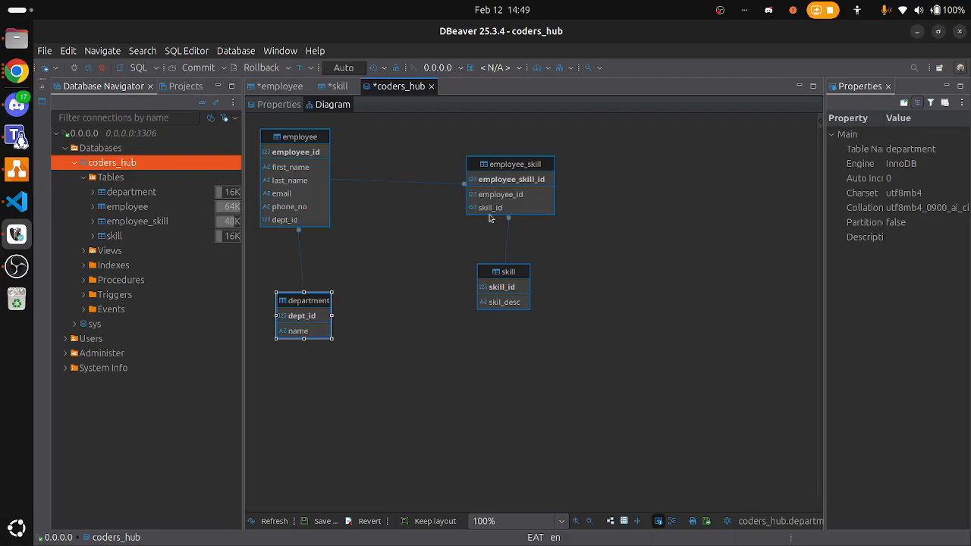
pyautogui.click(299, 266)
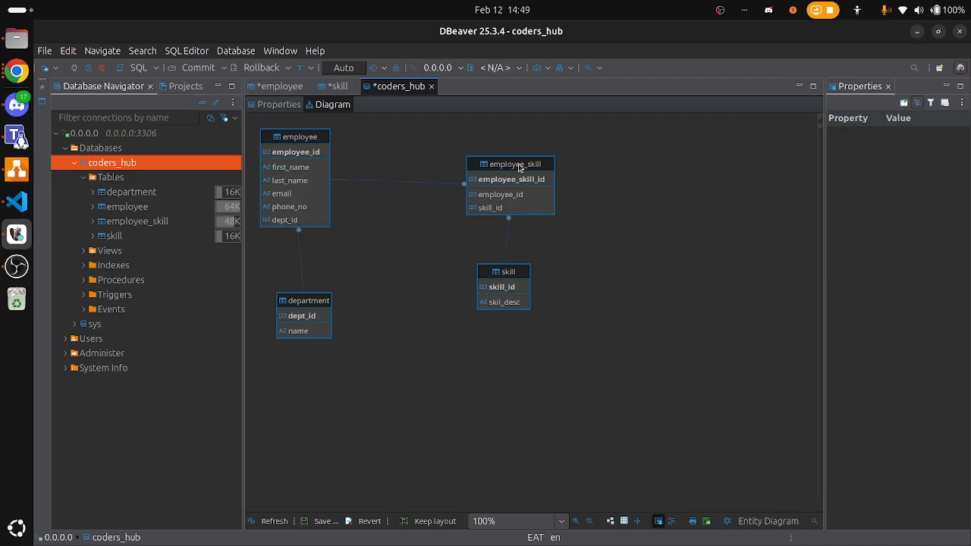
# Align employee_skill directly above skill, lower skill for more spacing, and shift employee and employee_skill slightly down
pyautogui.moveTo(521, 168); pyautogui.dragTo(501, 166)
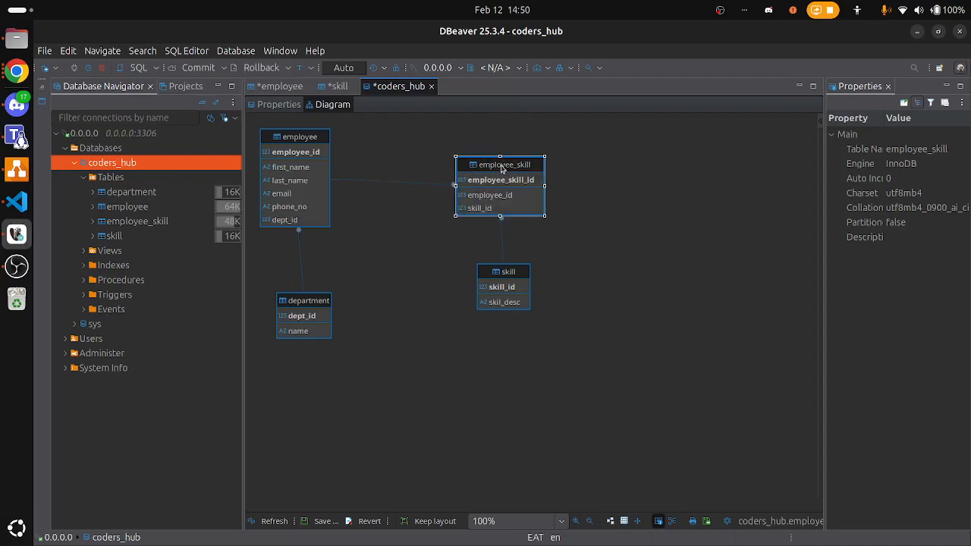
pyautogui.moveTo(513, 275); pyautogui.dragTo(510, 322)
pyautogui.click(319, 145)
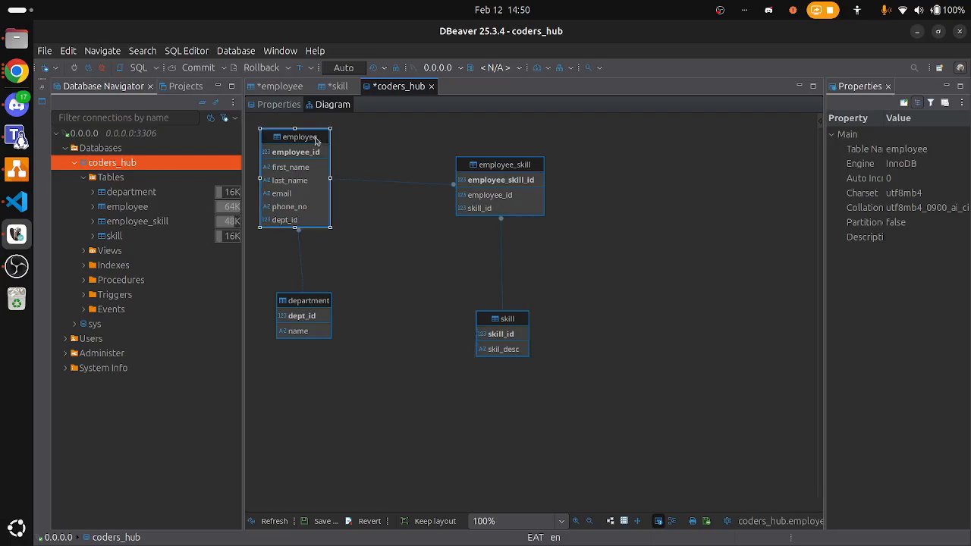
pyautogui.moveTo(317, 156); pyautogui.dragTo(319, 157)
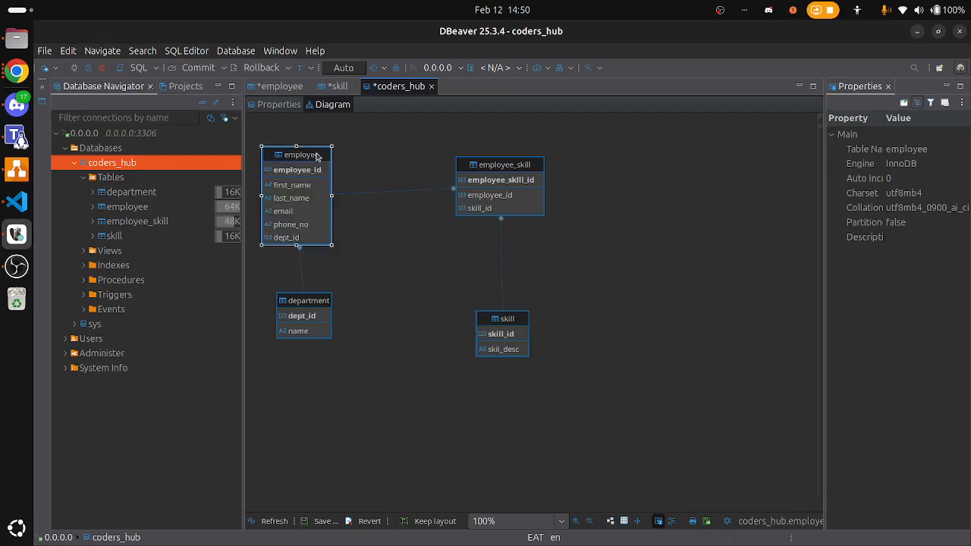
pyautogui.click(506, 181)
pyautogui.moveTo(506, 181); pyautogui.dragTo(506, 185)
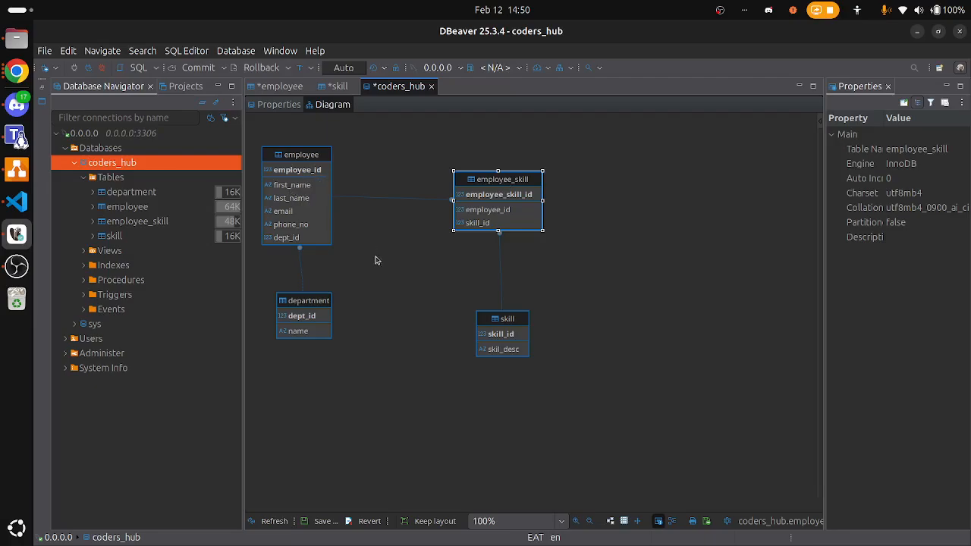
pyautogui.click(389, 285)
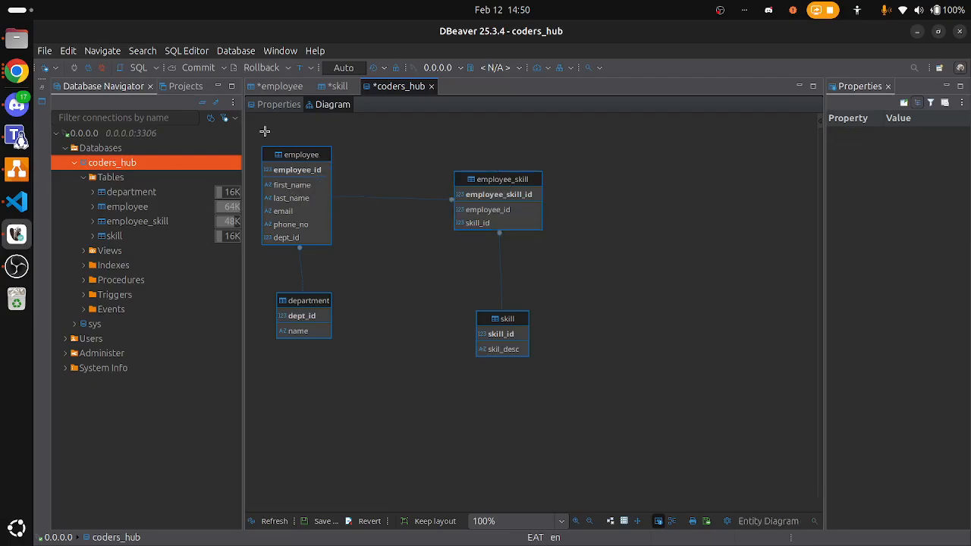
pyautogui.moveTo(264, 129); pyautogui.dragTo(641, 436)
pyautogui.moveTo(504, 196); pyautogui.dragTo(551, 185)
pyautogui.moveTo(569, 184); pyautogui.dragTo(502, 182)
pyautogui.click(633, 250)
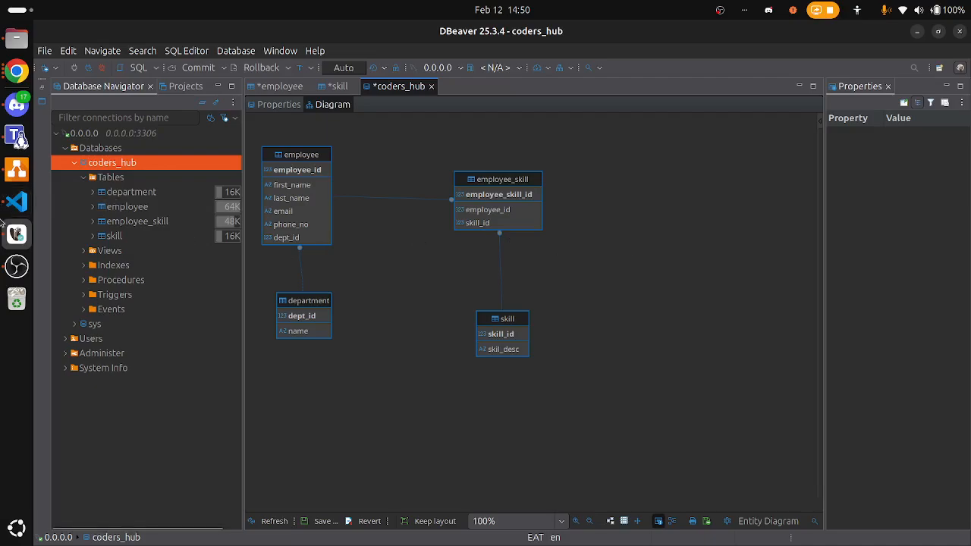
# Switch to draw.io and examine the planned connector between the Employee dept_id field and the Department dept_id key
pyautogui.click(17, 168)
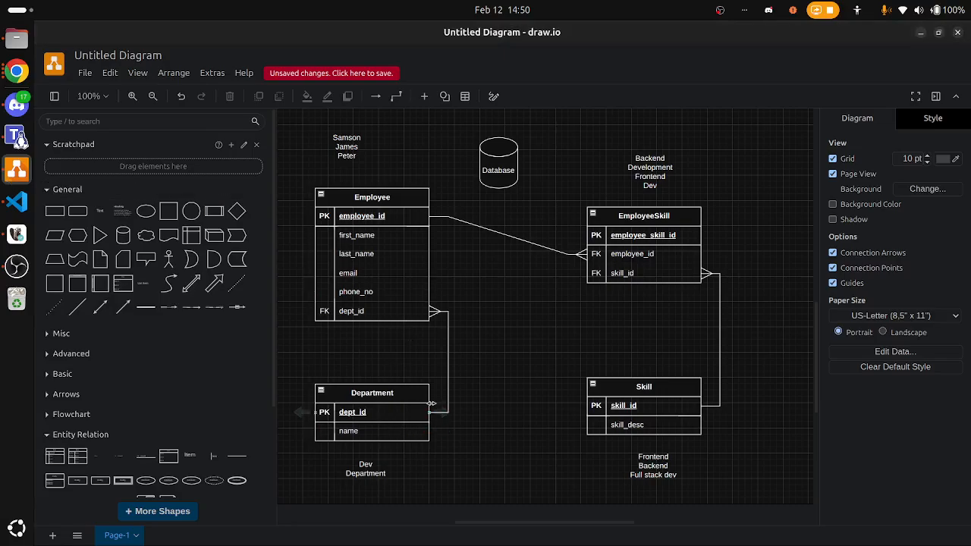
pyautogui.click(450, 391)
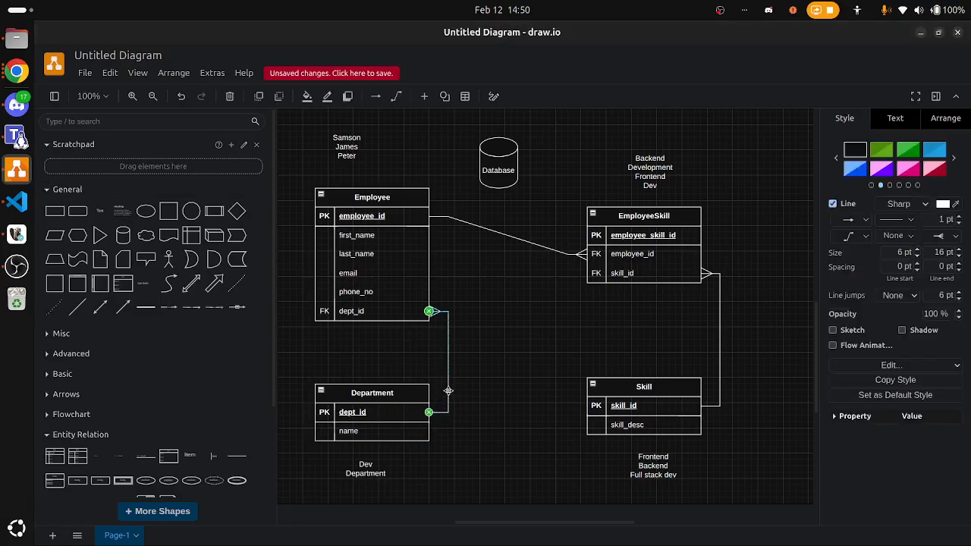
pyautogui.click(396, 317)
pyautogui.click(448, 396)
# Return to DBeaver and highlight the relationships of employee's dept_id, employee_skill's skill_id and employee_skill's employee_id in the diagram
pyautogui.hotkey('alt', 'Tab')
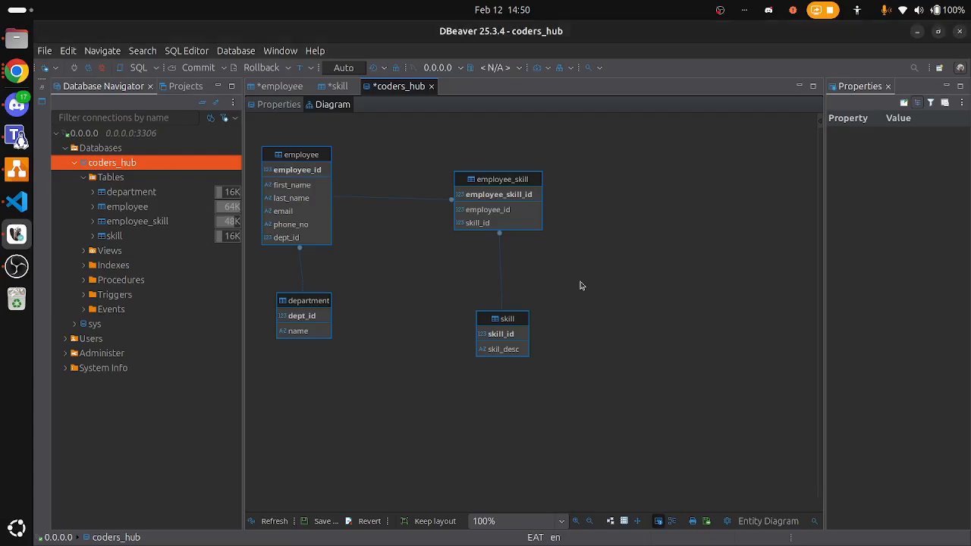
pyautogui.click(290, 241)
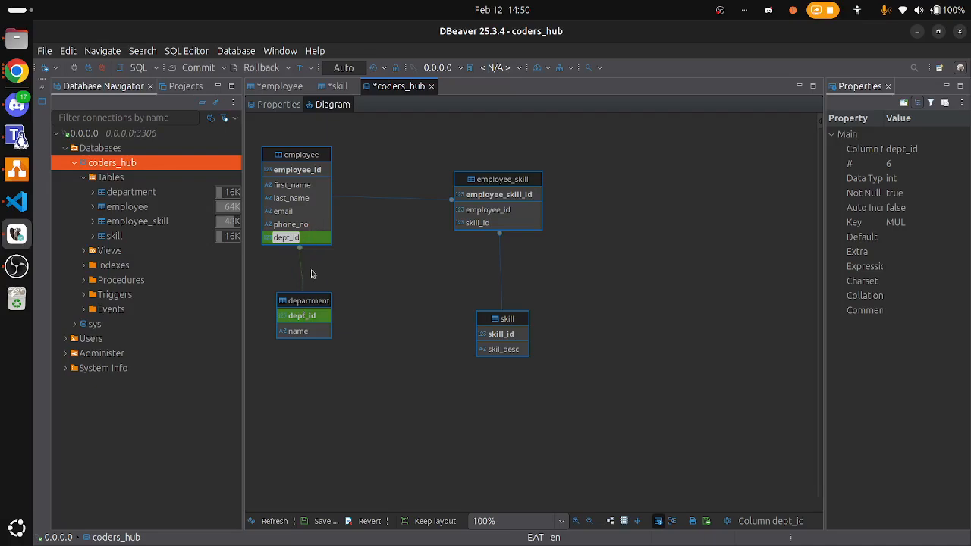
pyautogui.click(466, 223)
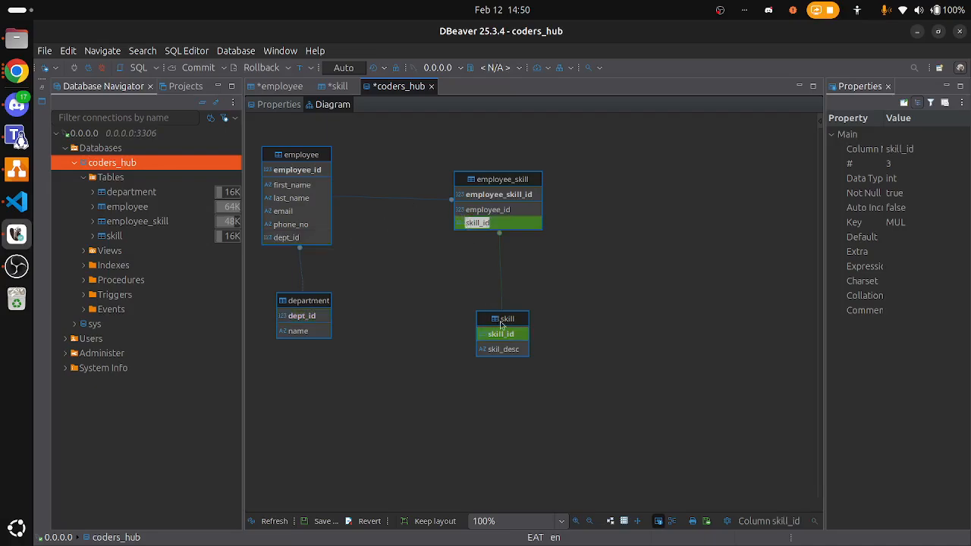
pyautogui.click(488, 211)
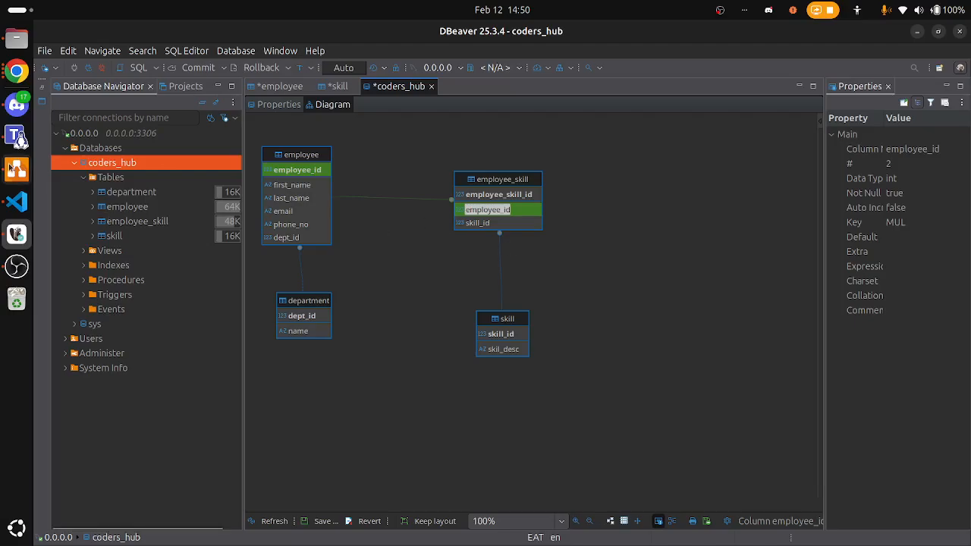
# Switch to draw.io to review the Database shape and the Employee entity with its primary key, and return to the coders_hub diagram in DBeaver
pyautogui.click(11, 167)
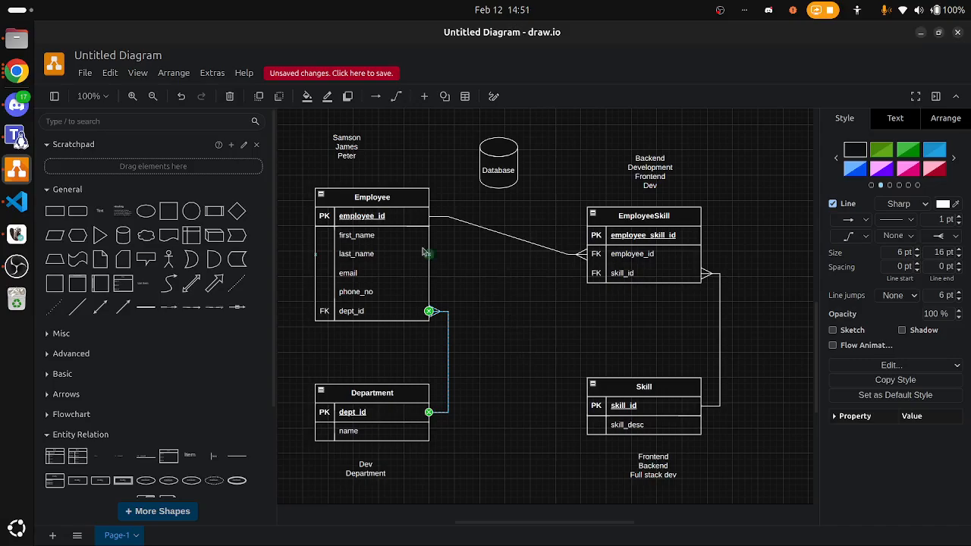
pyautogui.click(500, 182)
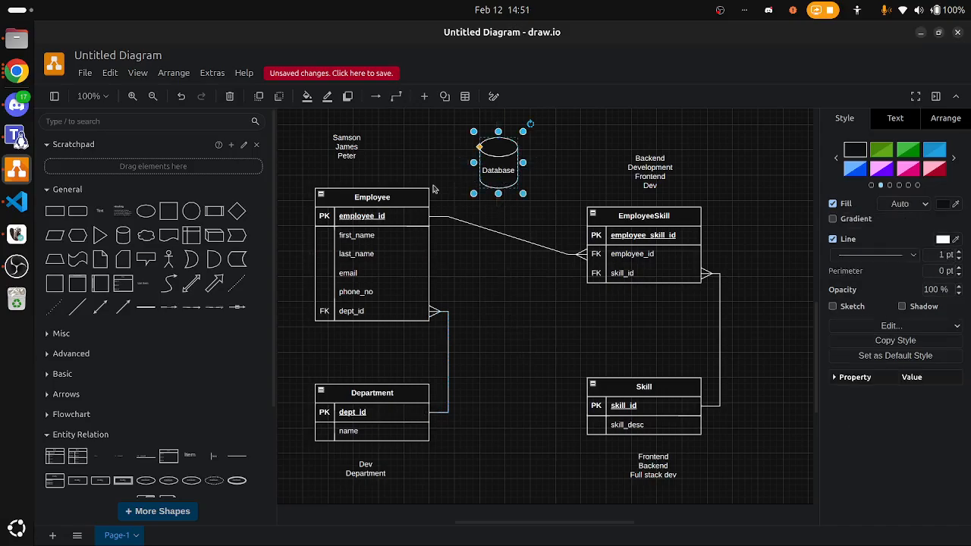
pyautogui.click(379, 203)
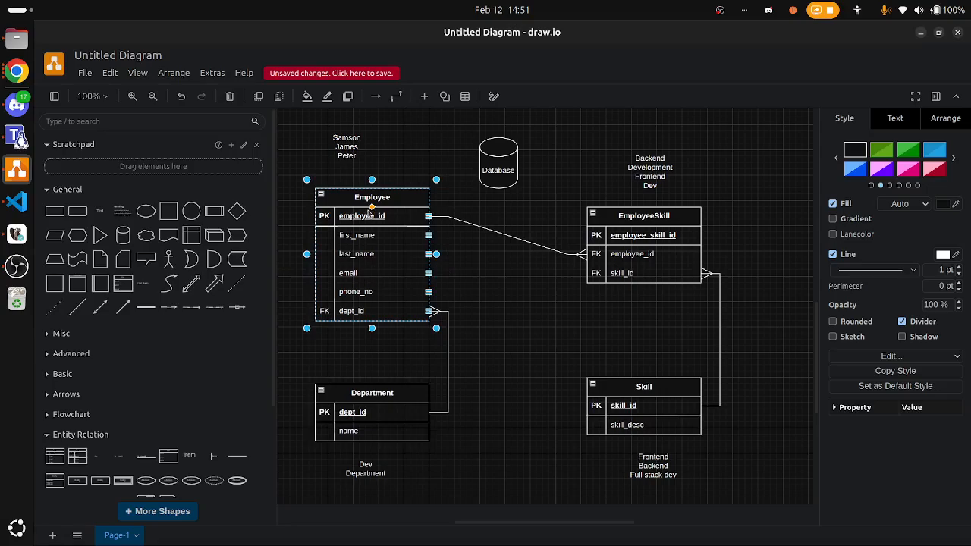
pyautogui.click(392, 217)
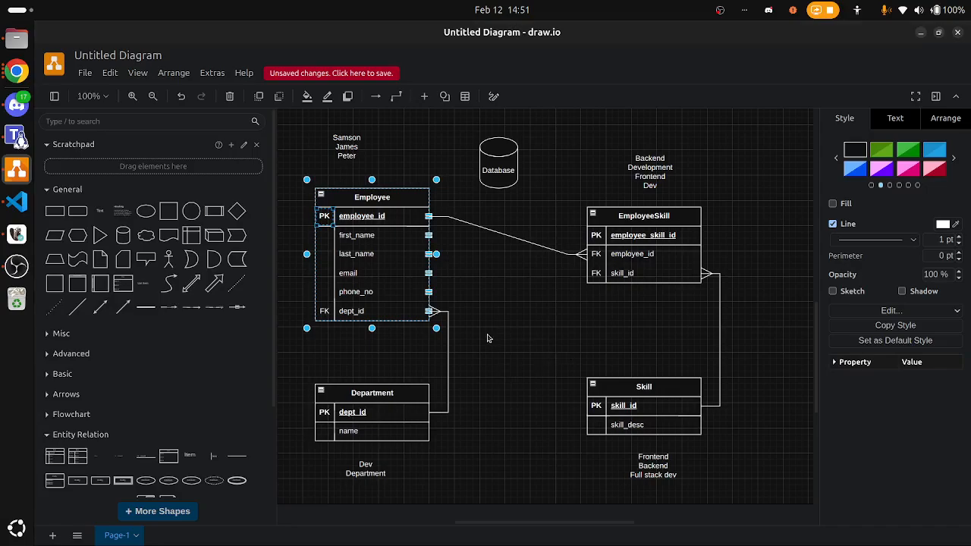
pyautogui.hotkey('alt', 'Tab')
pyautogui.hotkey('alt', 'Tab')
pyautogui.hotkey('alt', 'Tab')
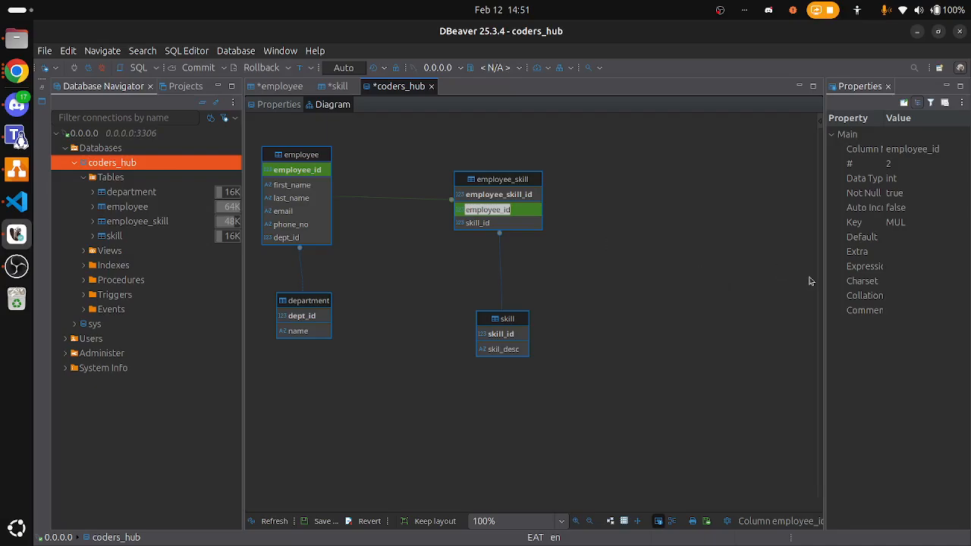
pyautogui.hotkey('alt', 'Tab')
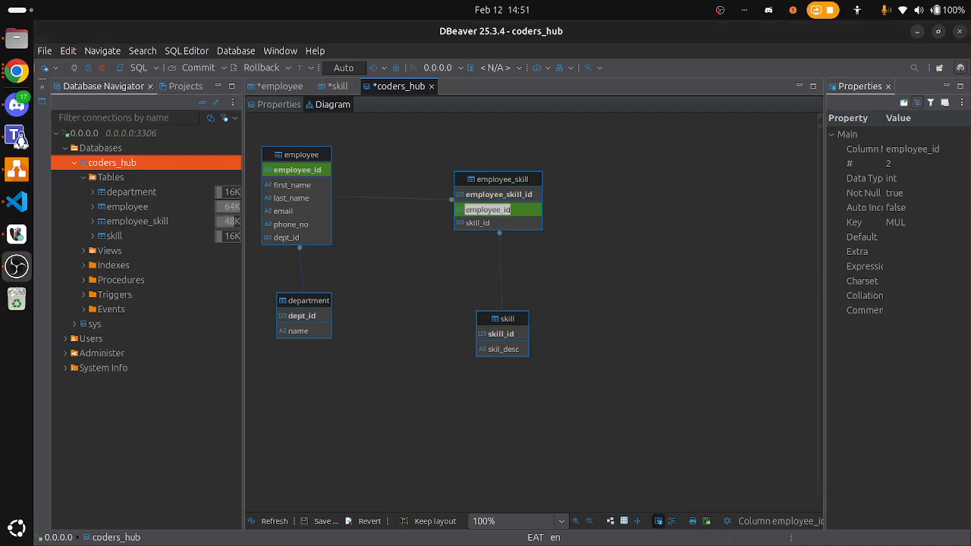